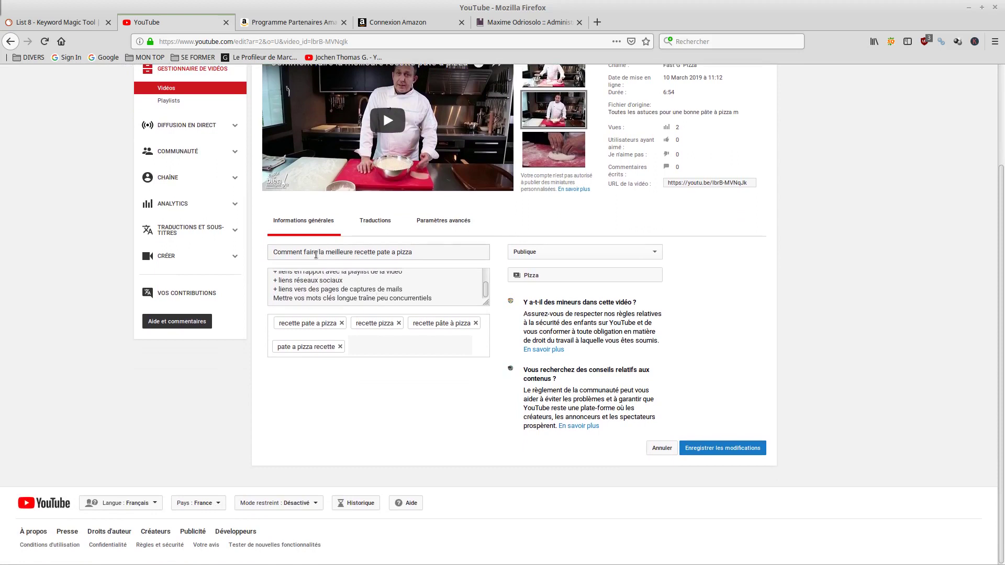
# Step: Review the pizza video's title, description and video information on its edit page
pyautogui.moveTo(315, 255); pyautogui.dragTo(413, 255)
pyautogui.moveTo(350, 298); pyautogui.dragTo(327, 282)
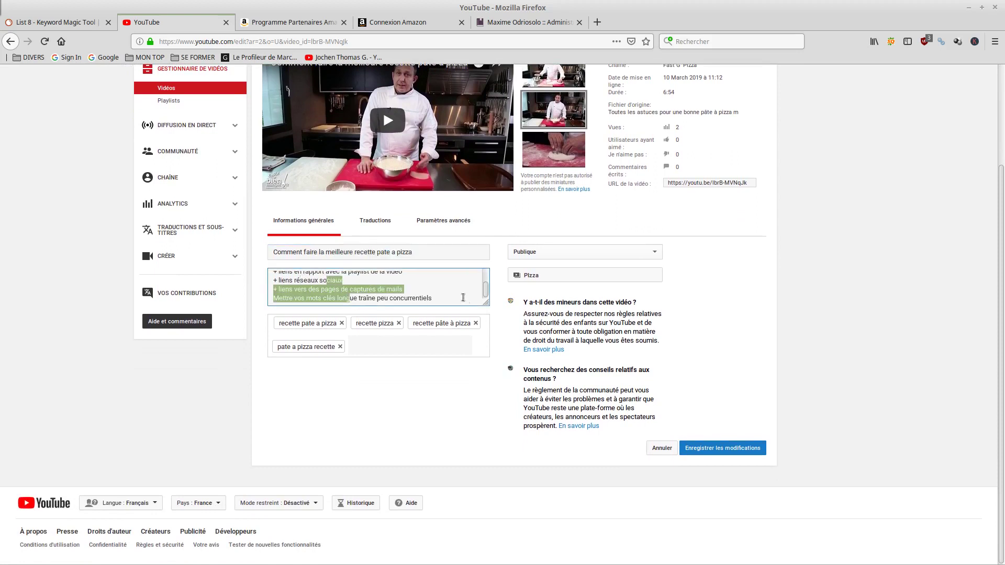
pyautogui.moveTo(463, 297); pyautogui.dragTo(257, 259)
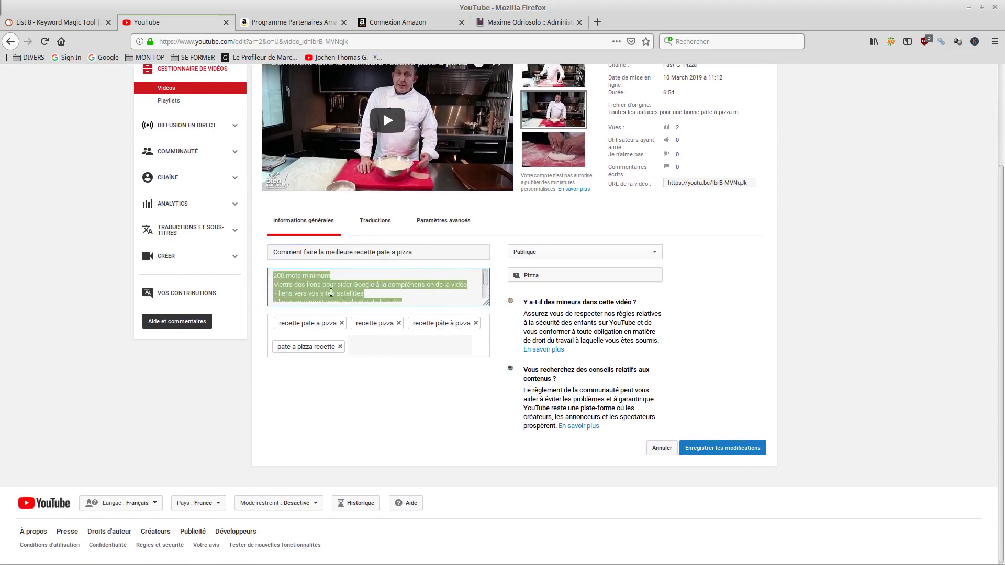
pyautogui.click(333, 293)
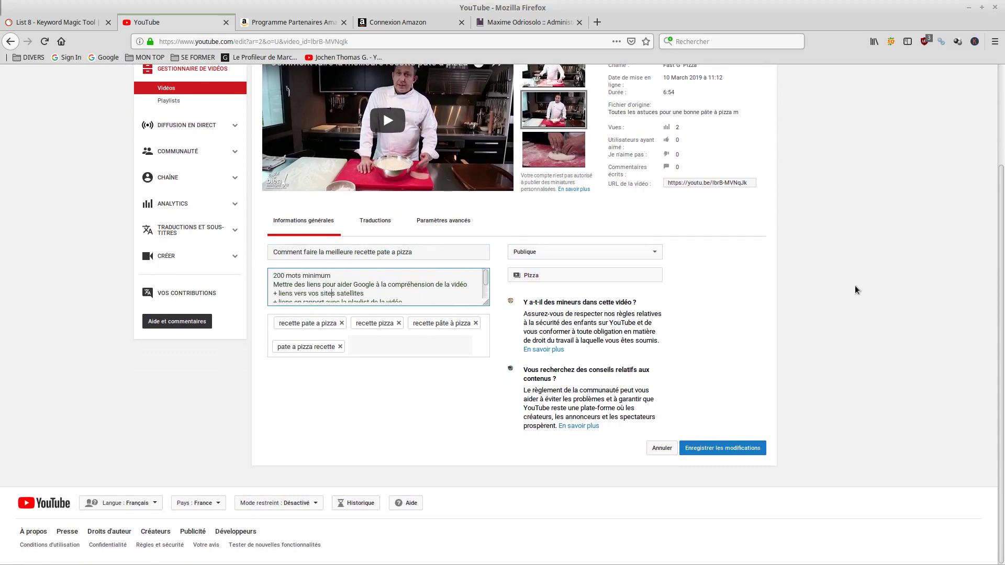
pyautogui.scroll(4, 857, 290)
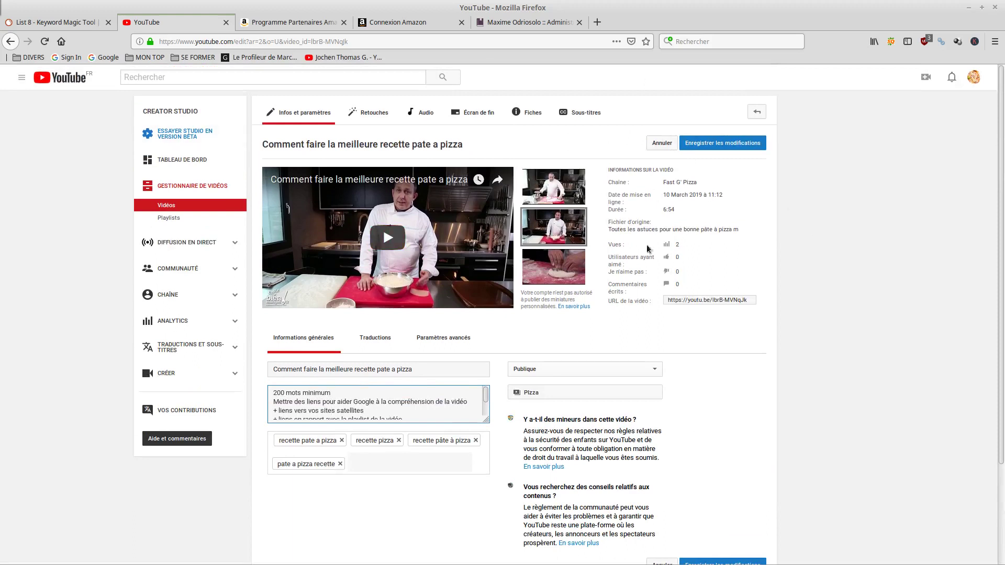
pyautogui.scroll(-2, 826, 243)
pyautogui.scroll(2, 820, 244)
pyautogui.moveTo(147, 111); pyautogui.dragTo(198, 112)
pyautogui.click(22, 77)
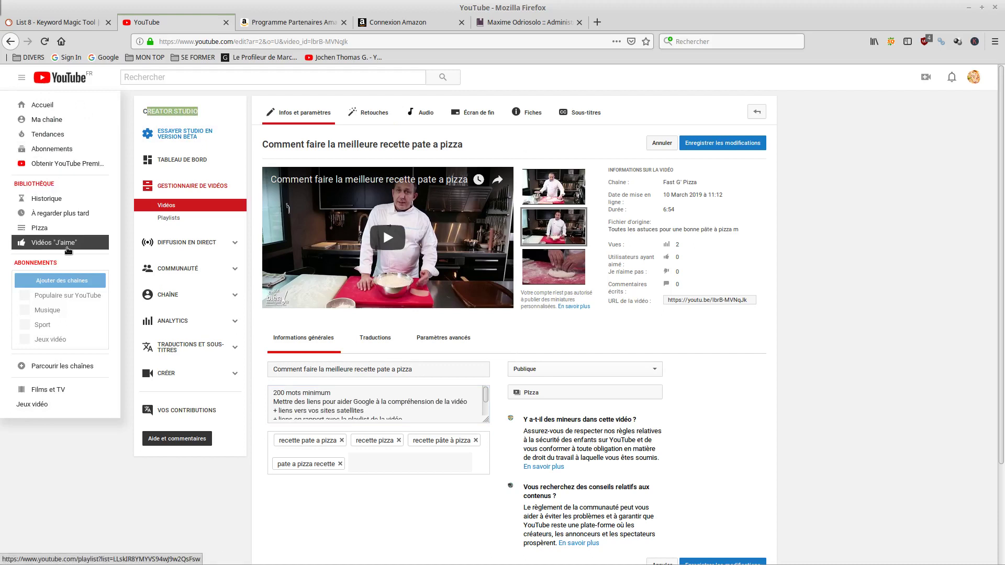
pyautogui.click(97, 490)
# Step: Go back through the previously visited Creator Studio pages to the channel's "État et fonctionnalités" page
pyautogui.click(10, 42)
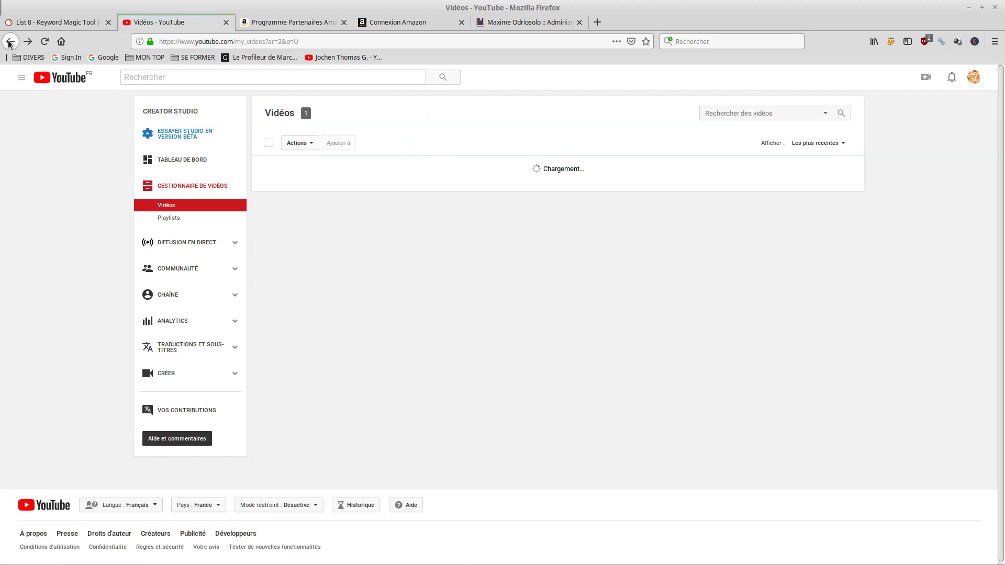
pyautogui.click(10, 42)
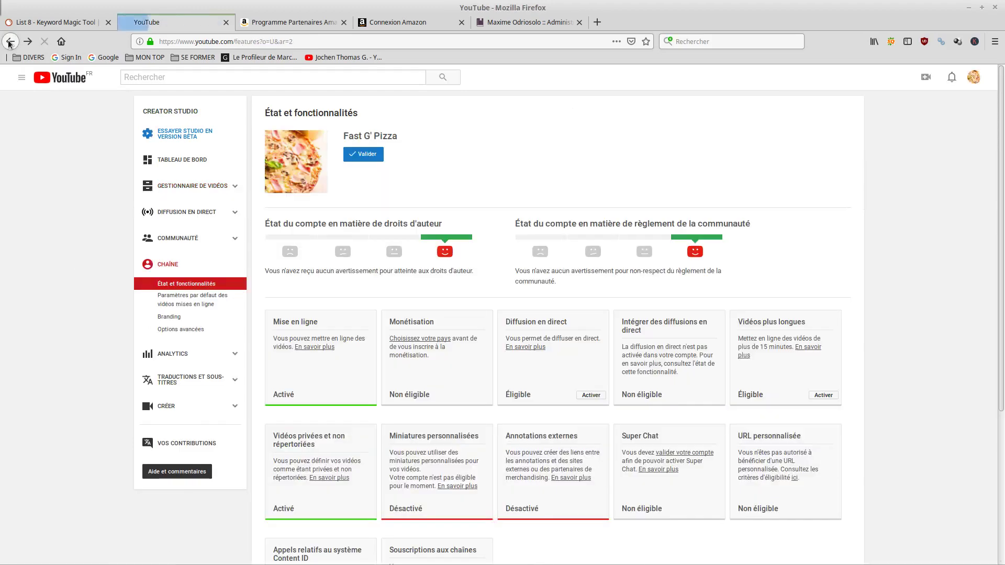
pyautogui.click(9, 42)
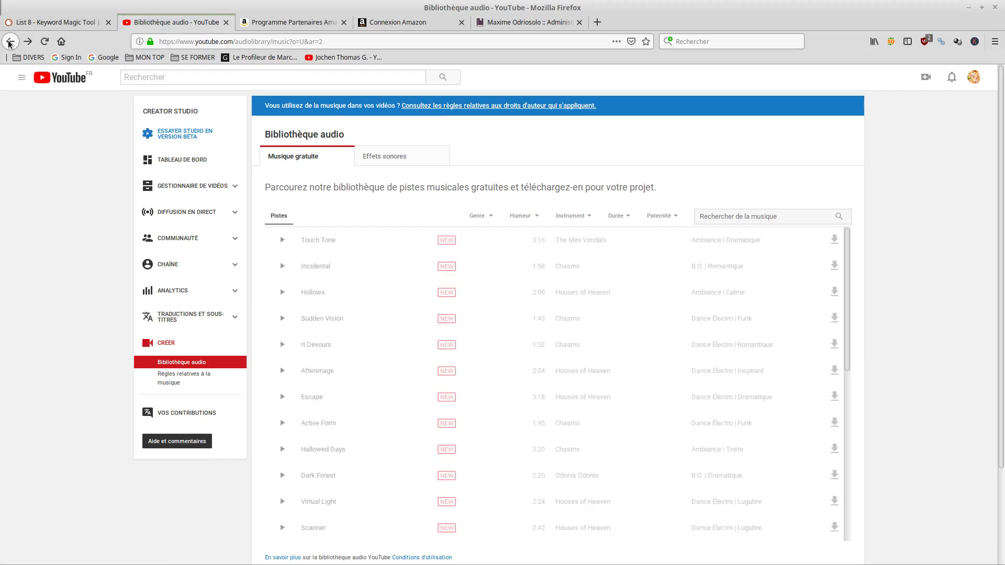
pyautogui.click(9, 41)
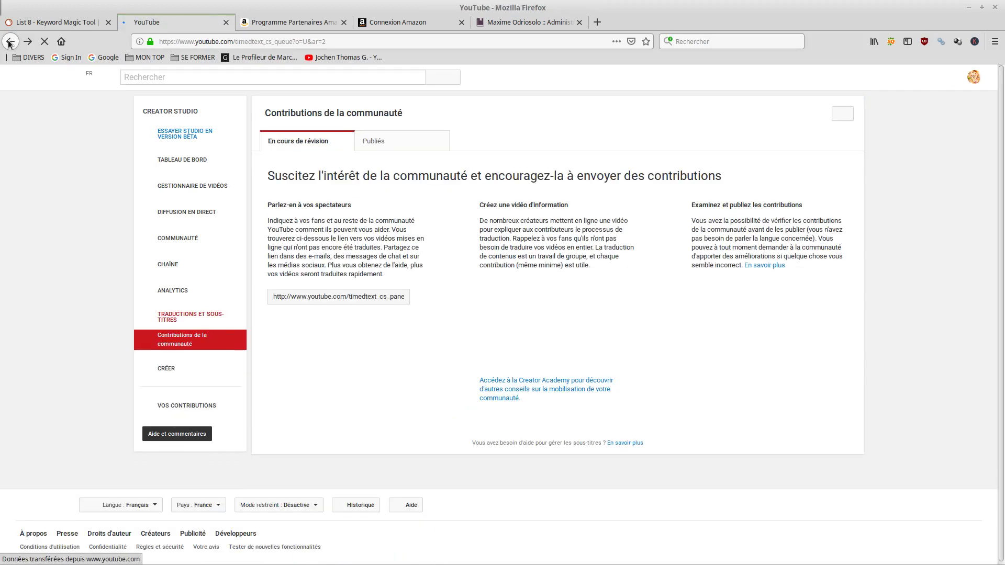
pyautogui.click(9, 42)
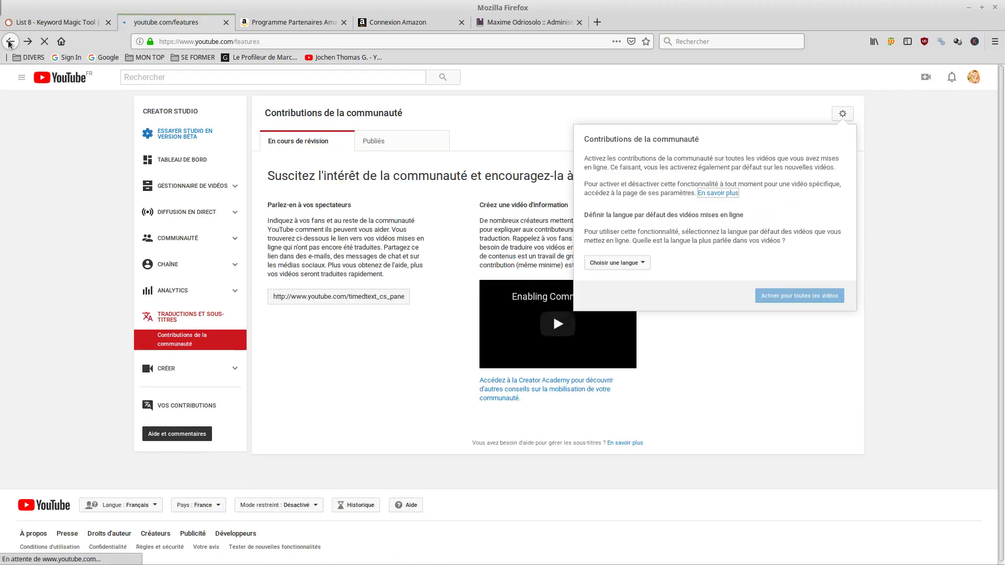
pyautogui.scroll(4, 603, 177)
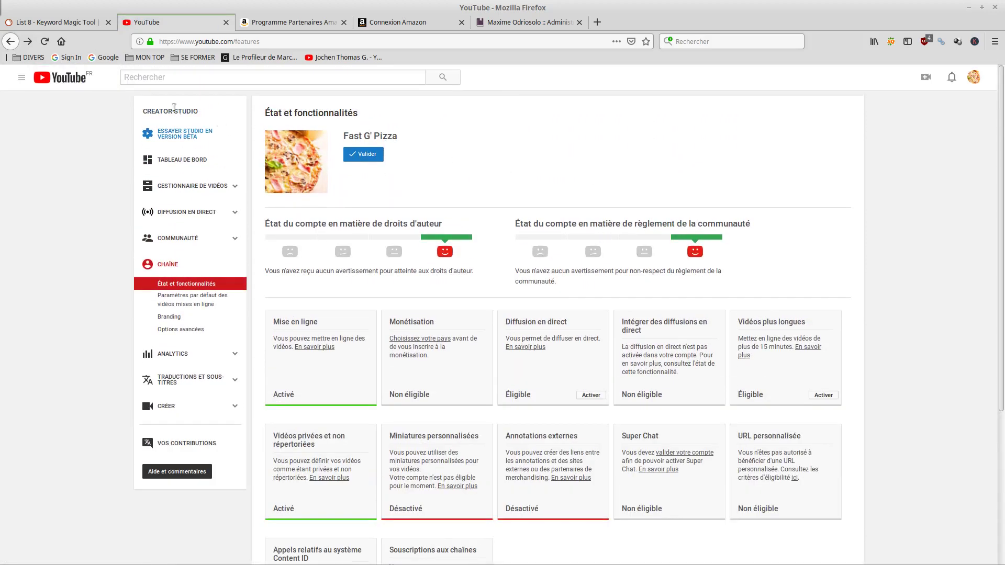
pyautogui.click(10, 42)
# Step: Open the video "Comment faire la meilleure recette pate a pizza" for editing from the Creator Studio video list
pyautogui.scroll(-2, 252, 147)
pyautogui.scroll(2, 157, 173)
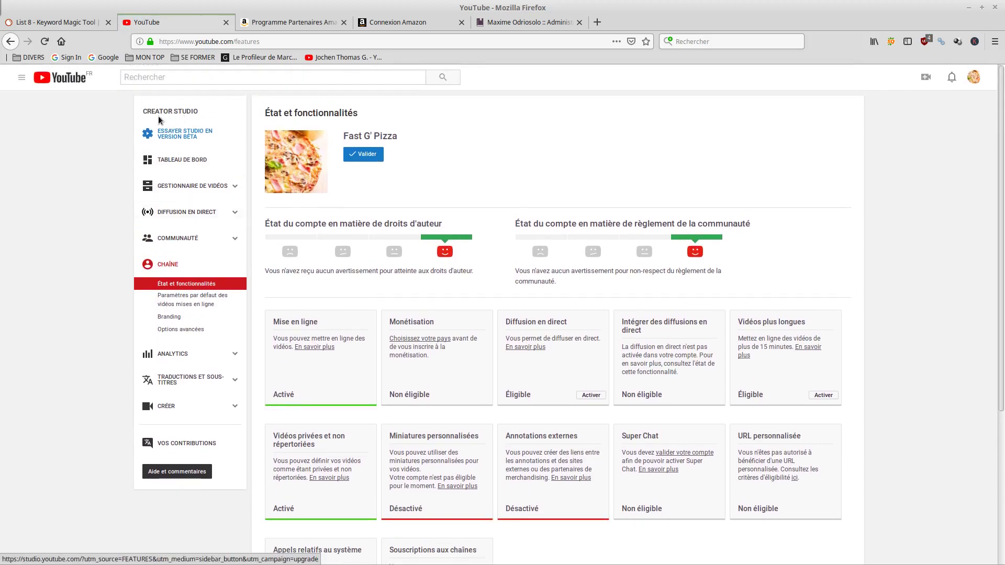
pyautogui.moveTo(143, 112); pyautogui.dragTo(215, 113)
pyautogui.click(155, 113)
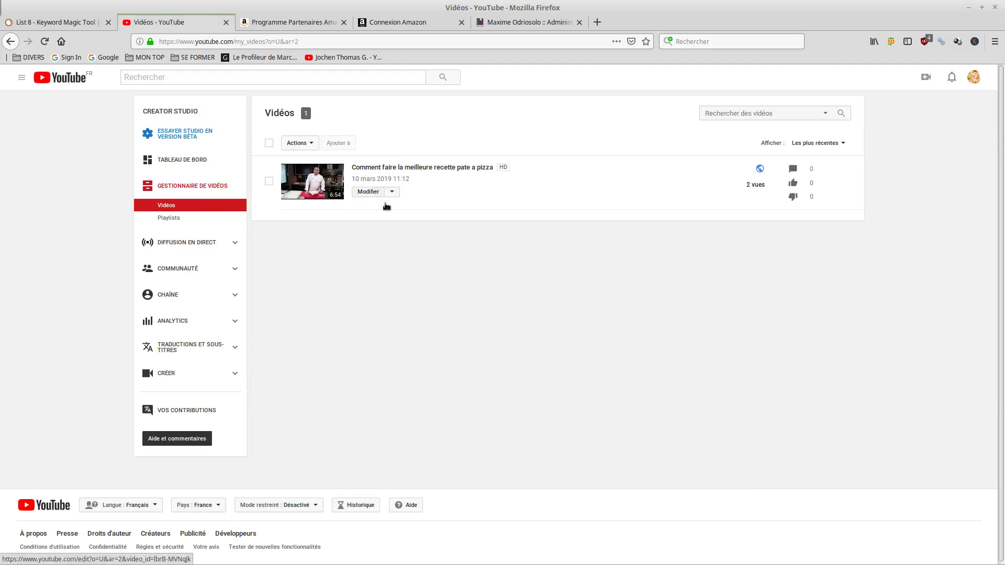
pyautogui.click(386, 204)
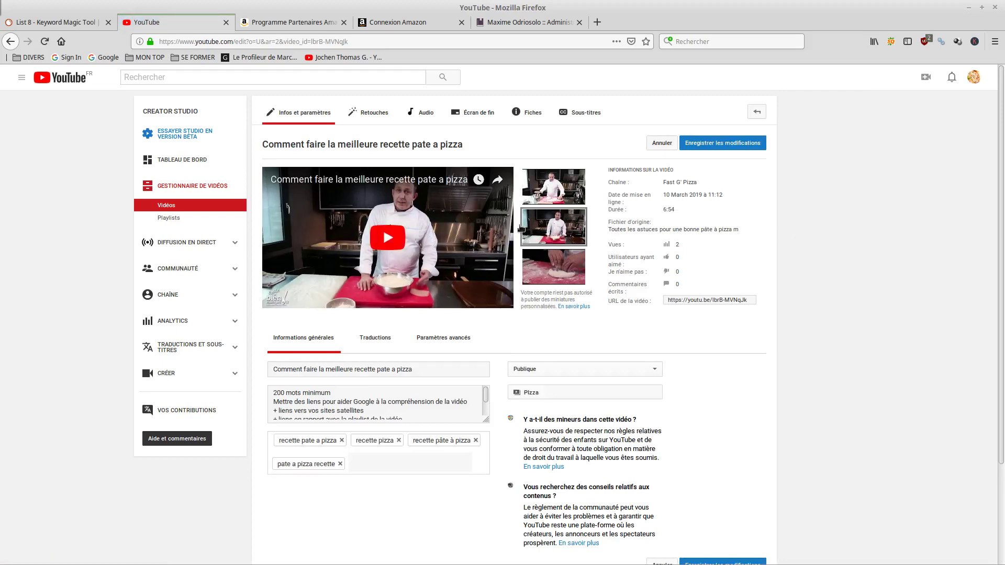
# Step: Examine the keyword phrase "pate a pizza" at the end of the video title
pyautogui.scroll(-3, 391, 298)
pyautogui.click(381, 280)
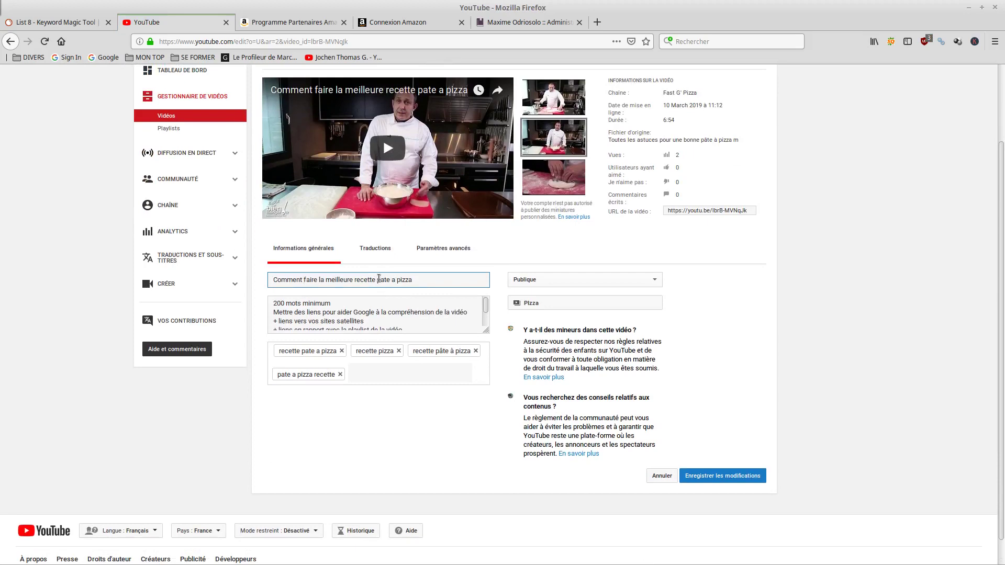
pyautogui.moveTo(377, 281); pyautogui.dragTo(413, 281)
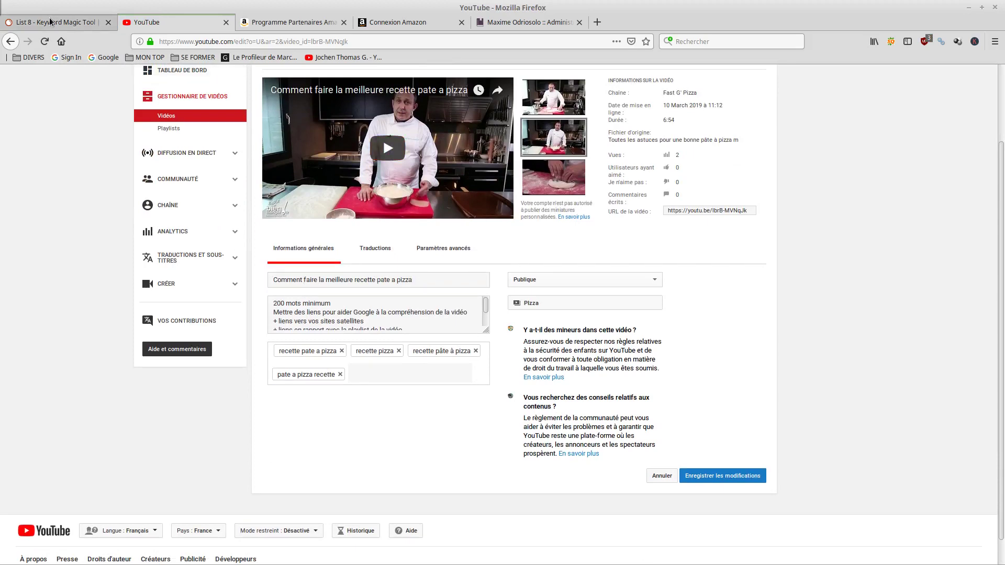
# Step: Switch to SEMrush and check the search volumes of "recette pate a pizza" and, among all keywords, "pate a pizza"
pyautogui.click(52, 22)
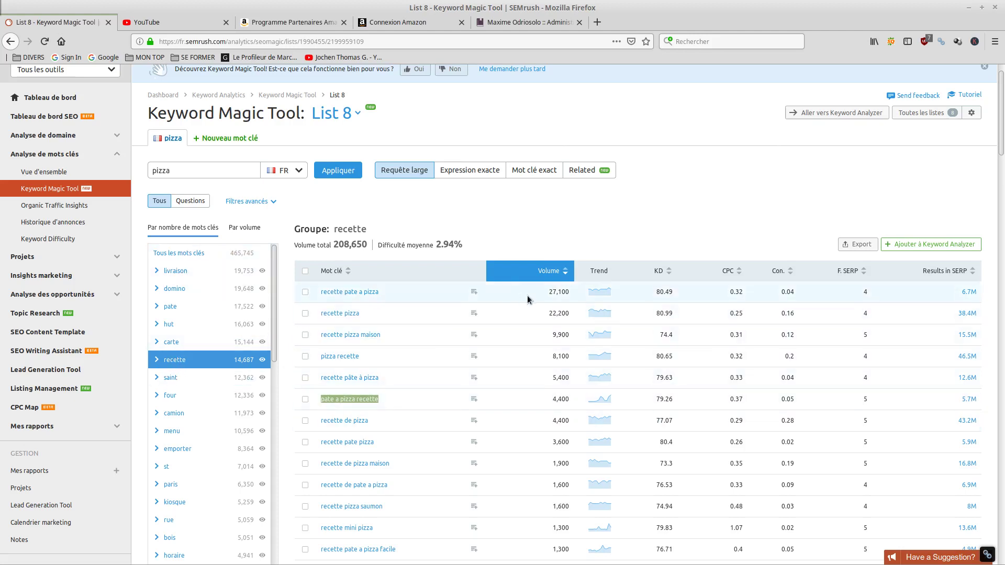
pyautogui.moveTo(528, 299); pyautogui.dragTo(566, 295)
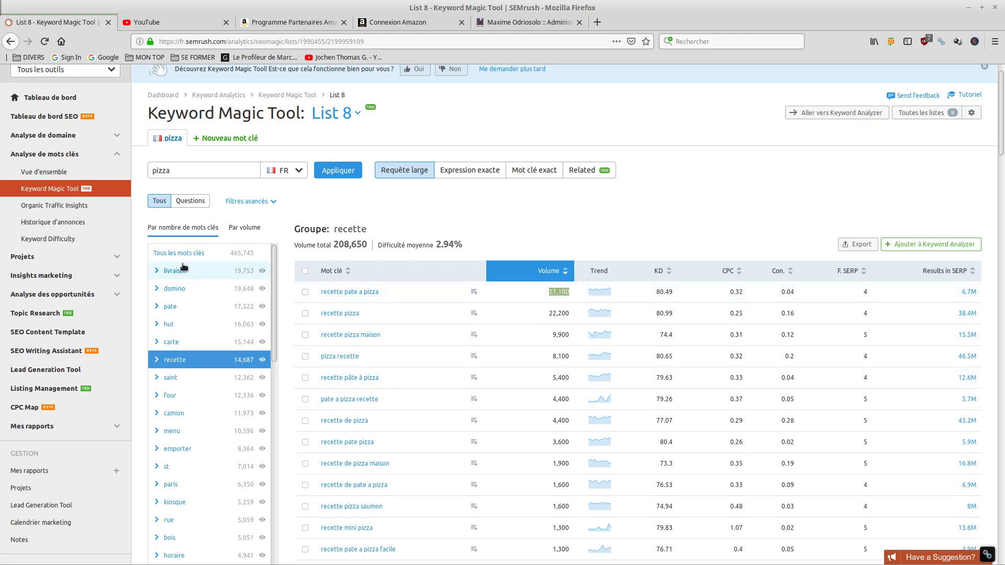
pyautogui.click(188, 255)
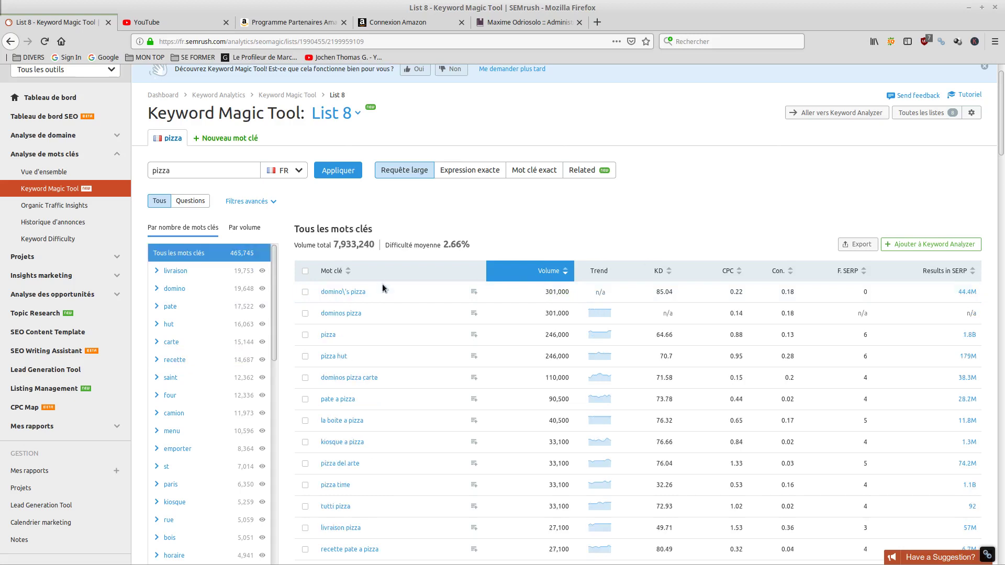
pyautogui.scroll(-2, 377, 289)
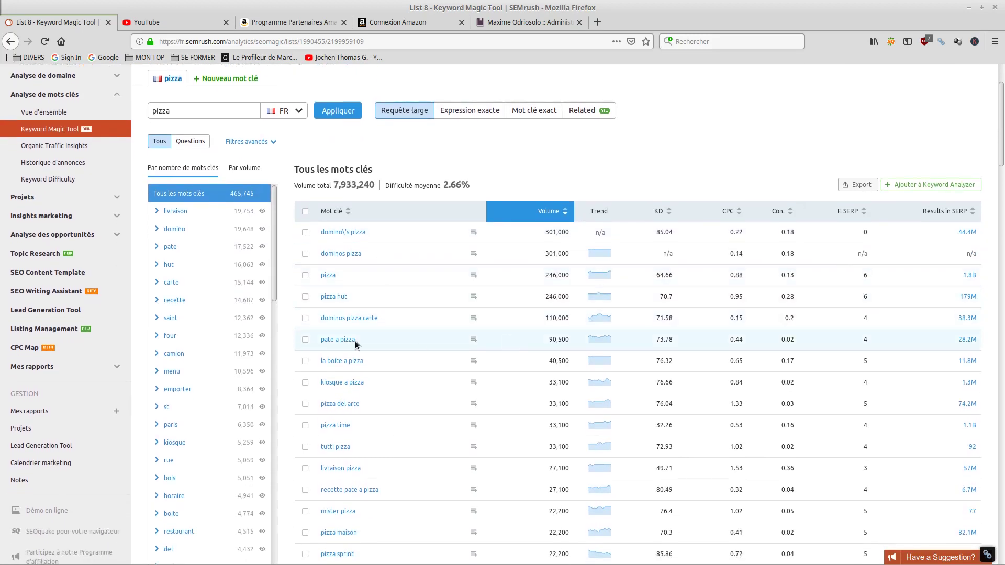
pyautogui.moveTo(358, 340); pyautogui.dragTo(319, 340)
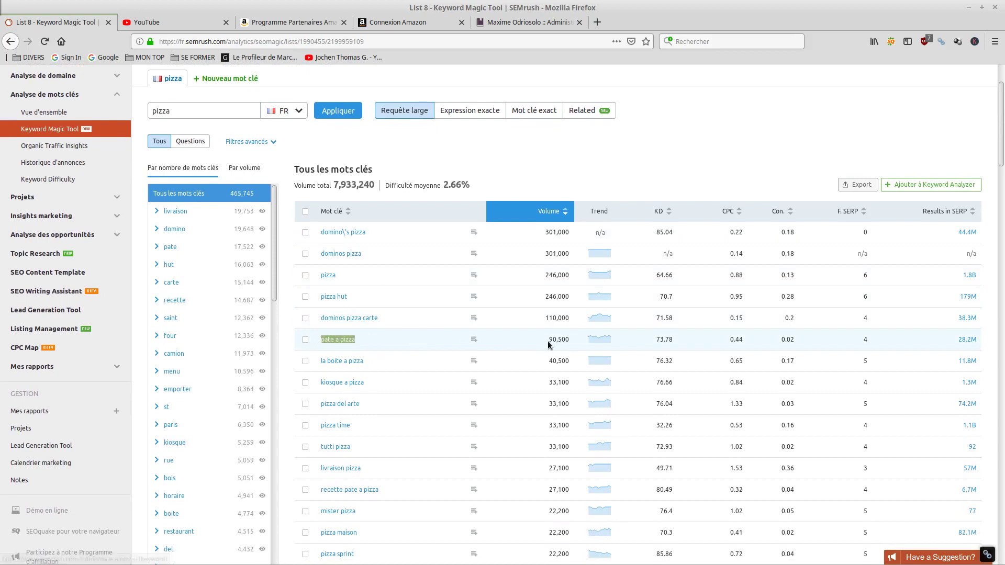
pyautogui.moveTo(549, 345); pyautogui.dragTo(570, 340)
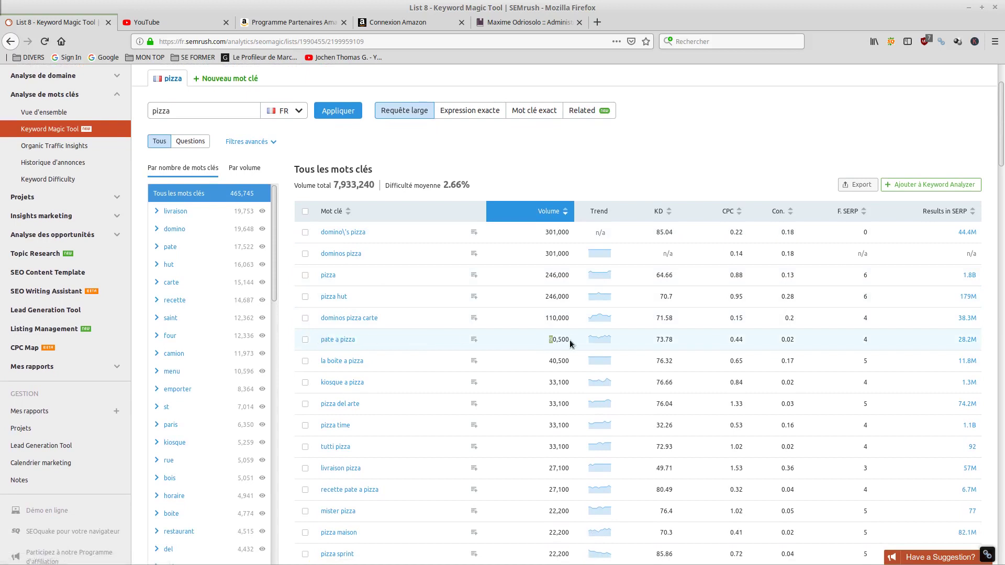
# Step: View the "recette" keyword group, then return to all keywords and recheck the volume of "pate a pizza"
pyautogui.click(170, 298)
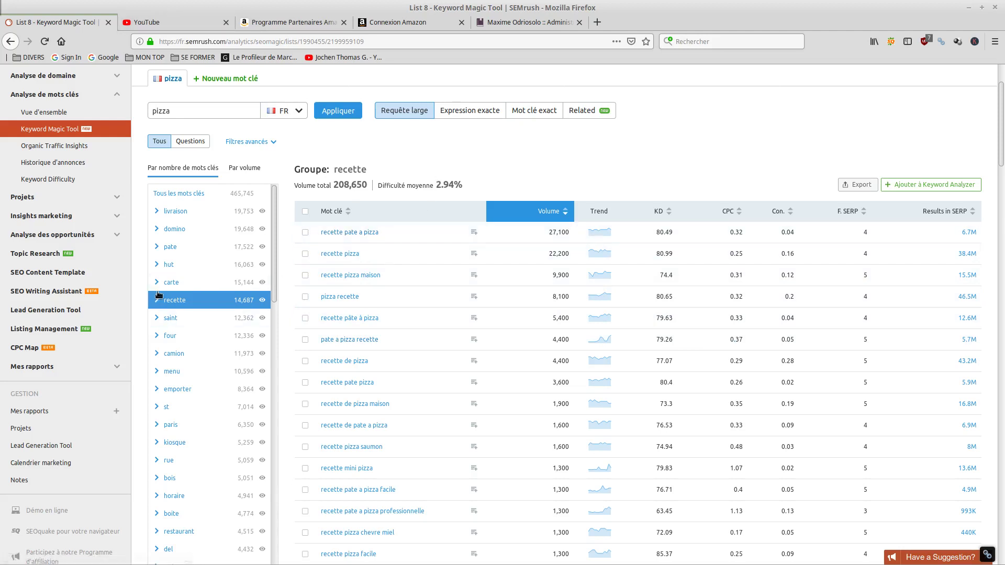
pyautogui.click(180, 195)
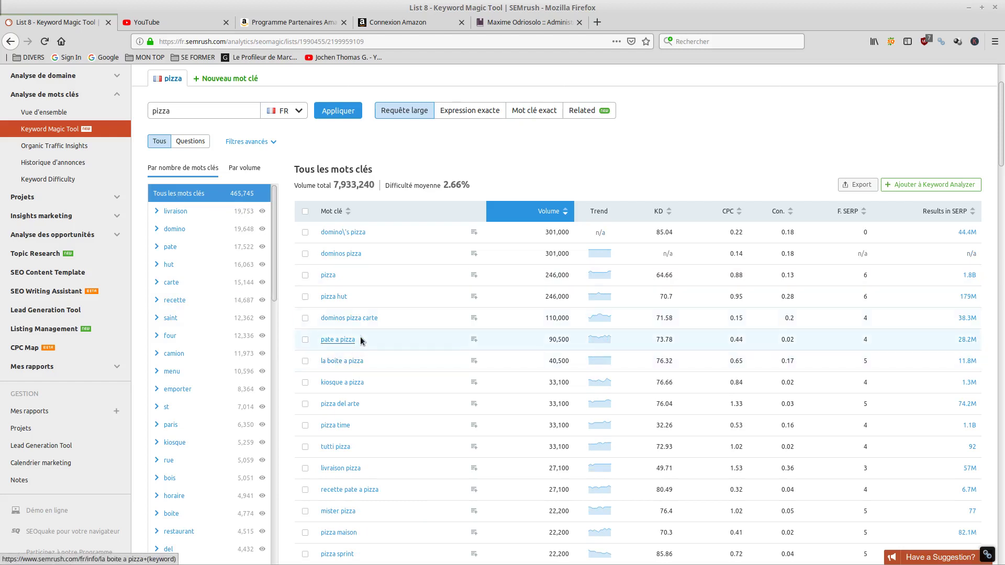
pyautogui.moveTo(334, 342); pyautogui.dragTo(323, 343)
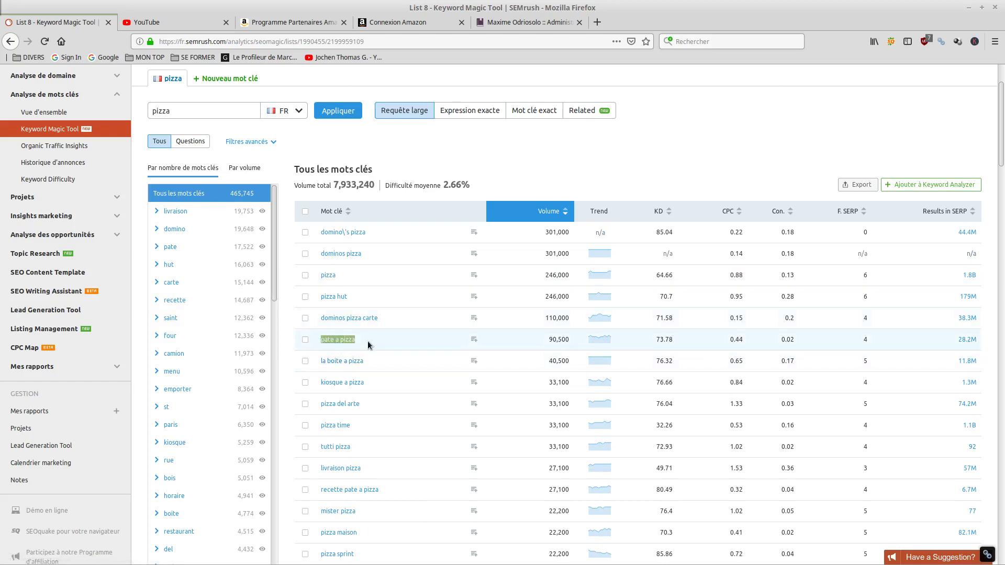
pyautogui.moveTo(539, 343); pyautogui.dragTo(573, 341)
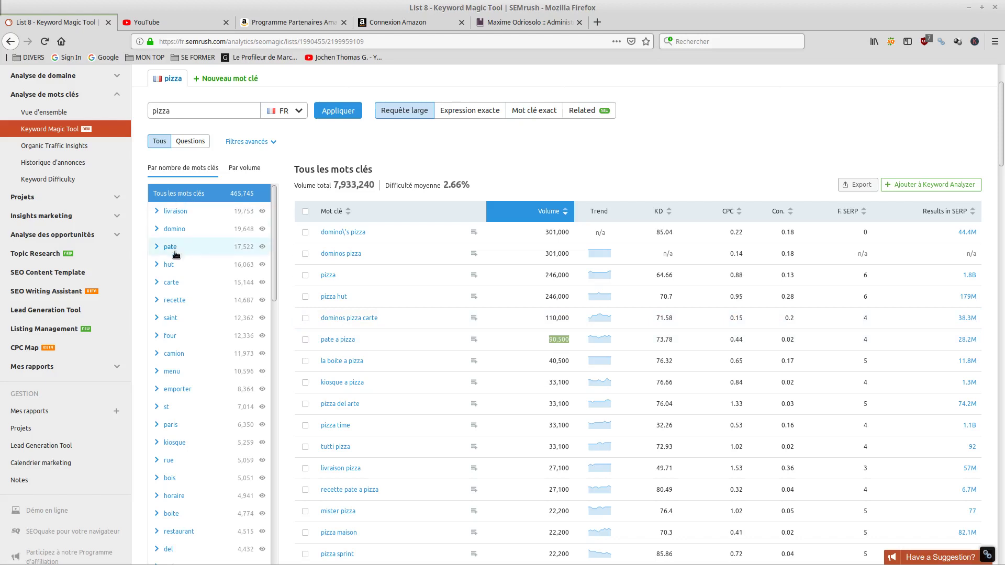
# Step: Copy the keyword "recette pate a pizza" from the "recette" keyword group
pyautogui.click(172, 300)
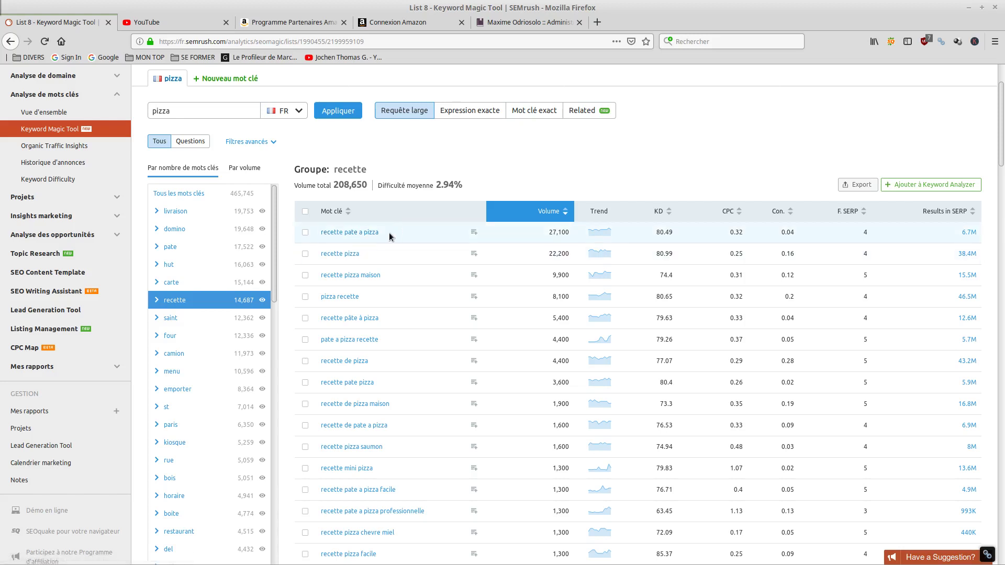
pyautogui.moveTo(388, 232); pyautogui.dragTo(329, 236)
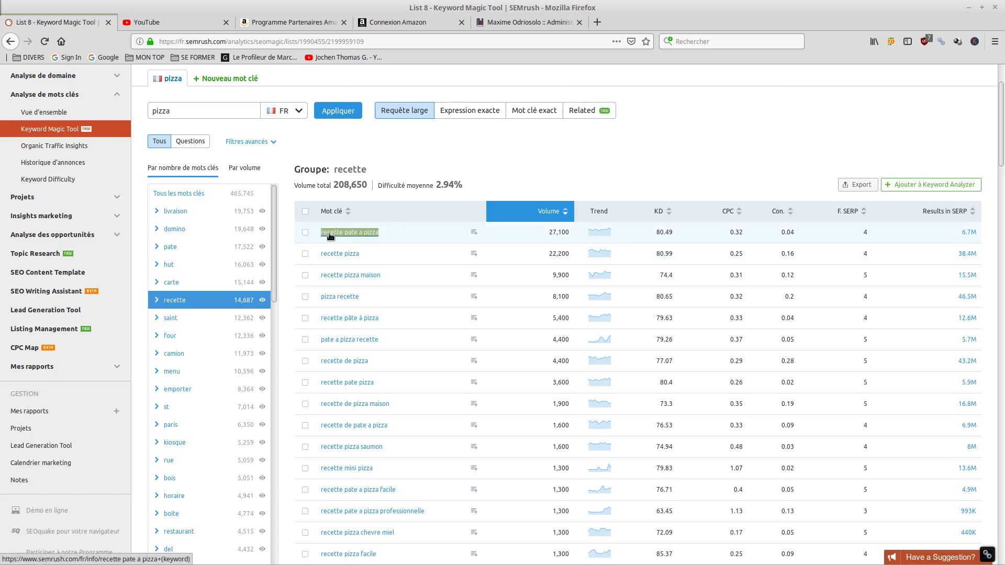
pyautogui.rightClick(329, 233)
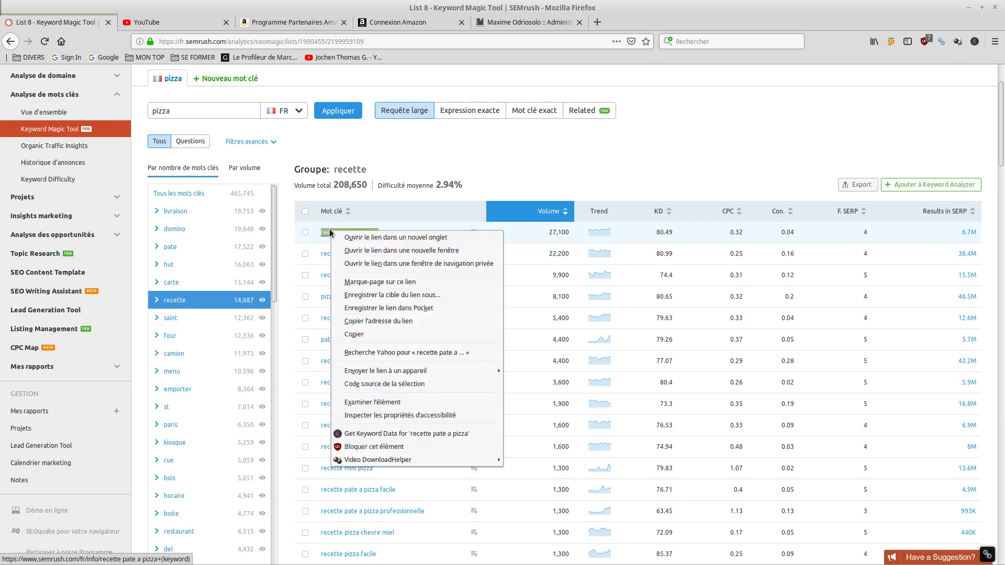
pyautogui.click(361, 338)
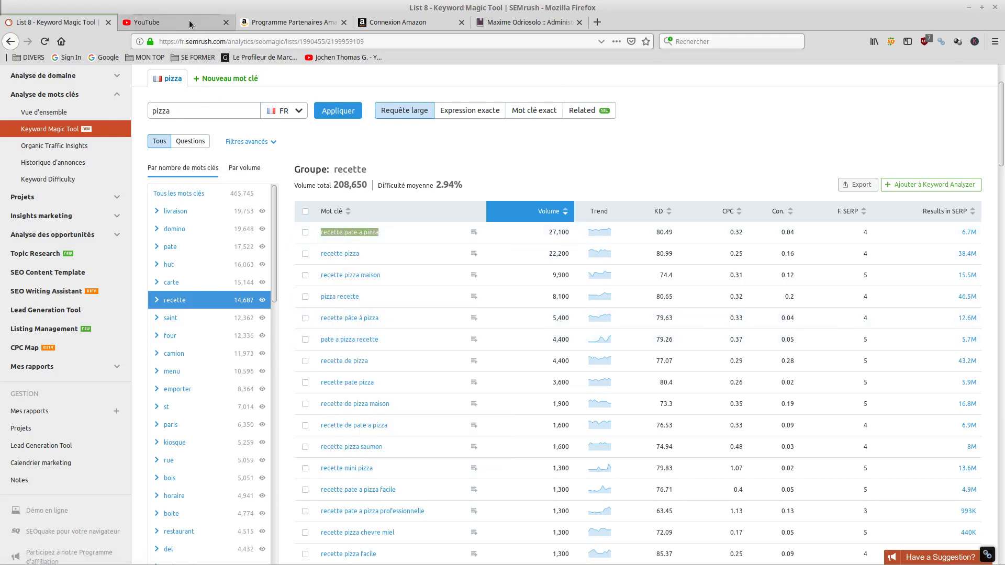
# Step: Switch to the YouTube edit page and highlight the phrase "recette pate a pizza" in the video title
pyautogui.click(189, 21)
pyautogui.click(374, 280)
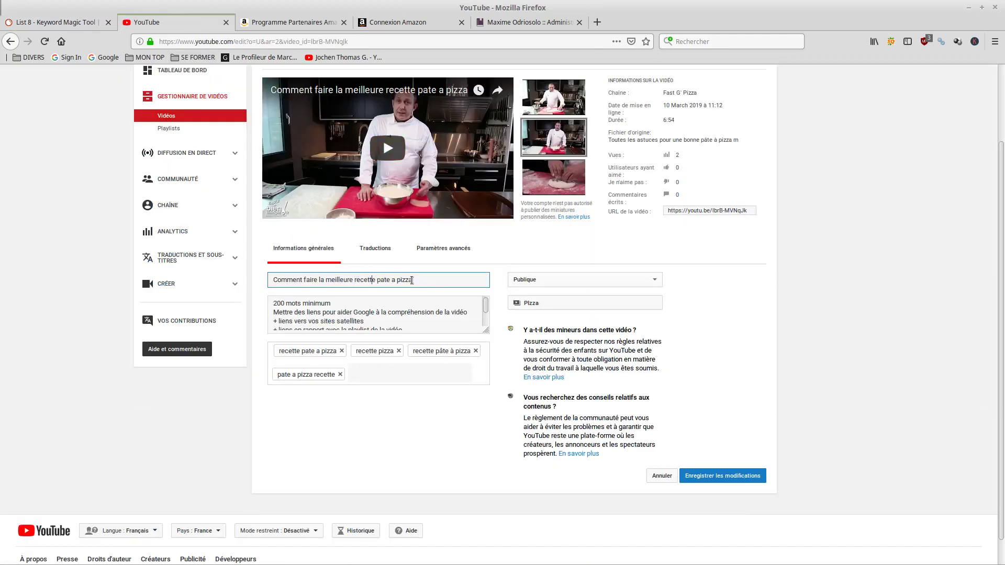
pyautogui.moveTo(426, 278); pyautogui.dragTo(366, 280)
pyautogui.click(386, 280)
pyautogui.moveTo(400, 280); pyautogui.dragTo(415, 280)
pyautogui.moveTo(414, 280); pyautogui.dragTo(358, 280)
# Step: Recheck the search volume of "recette pate a pizza" in SEMrush, then return to YouTube and examine the title's opening word "Comment"
pyautogui.click(52, 22)
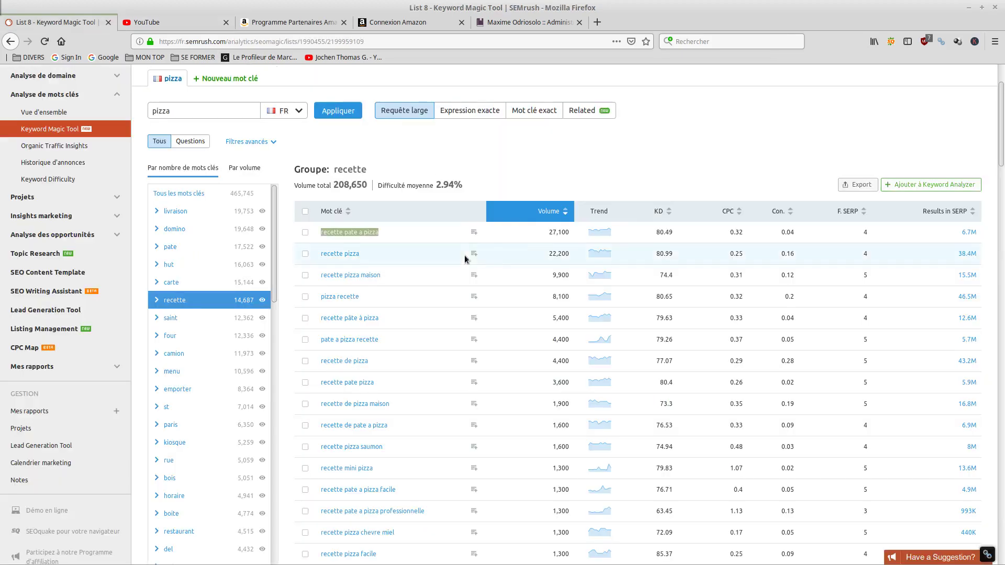
pyautogui.moveTo(544, 233); pyautogui.dragTo(567, 232)
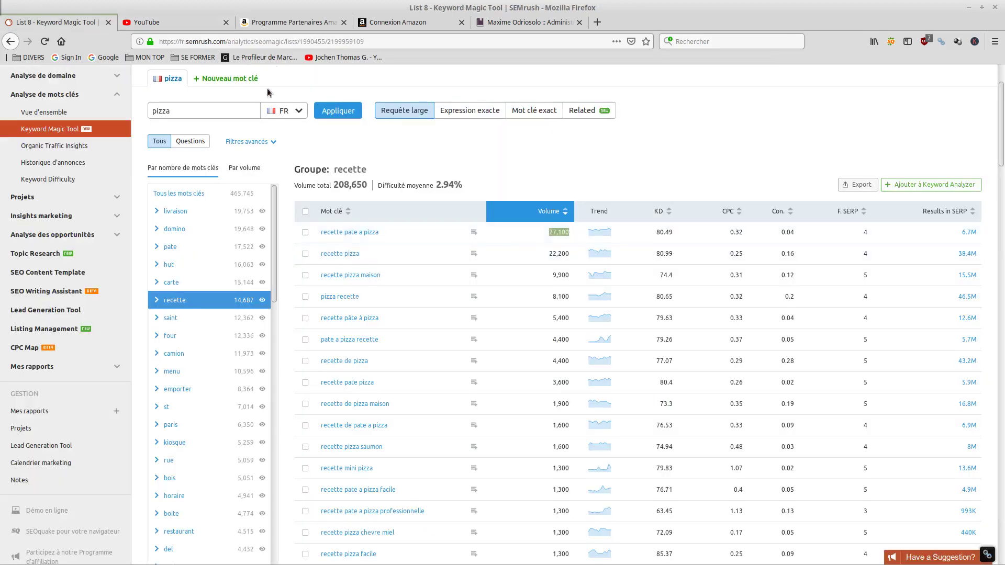
pyautogui.click(180, 18)
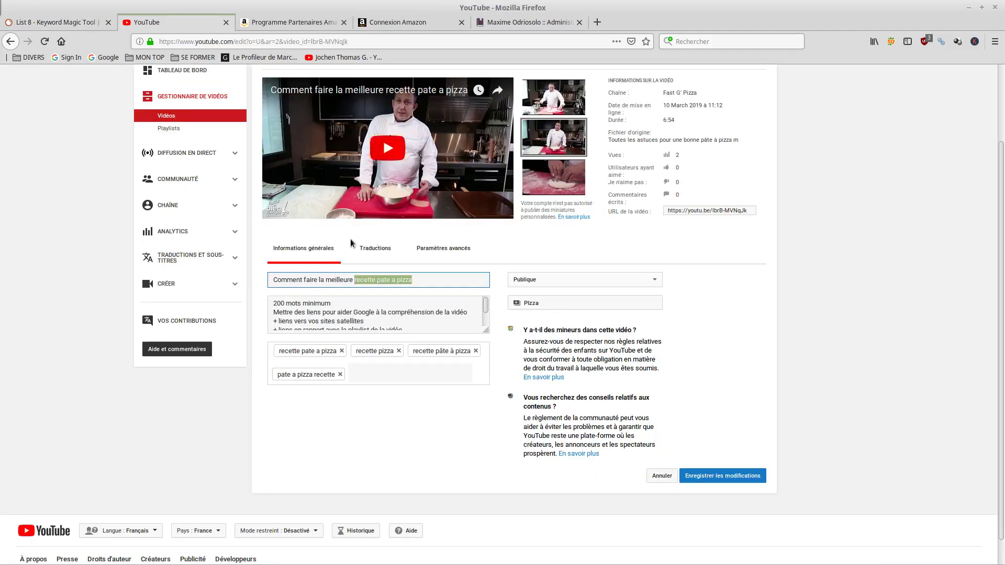
pyautogui.click(284, 279)
pyautogui.moveTo(301, 280); pyautogui.dragTo(251, 278)
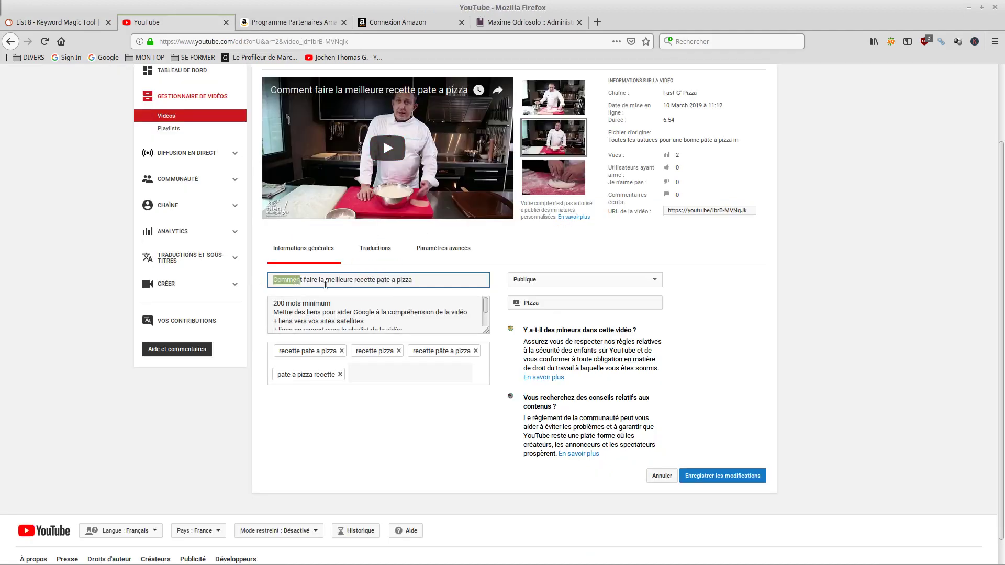
# Step: Enlarge the video's description box so that all its guideline lines fit
pyautogui.click(278, 281)
pyautogui.click(356, 304)
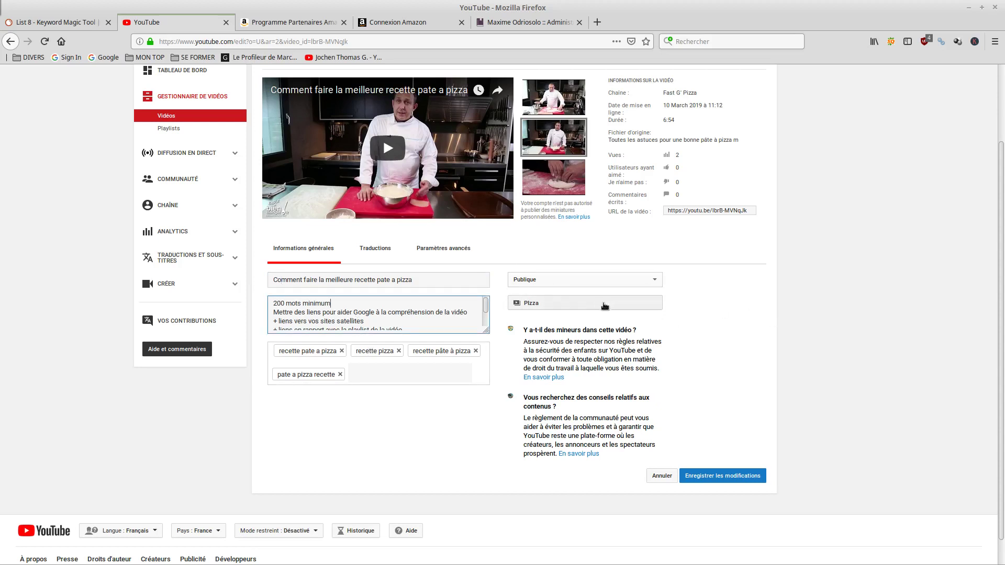
pyautogui.scroll(-1, 425, 317)
pyautogui.scroll(2, 390, 337)
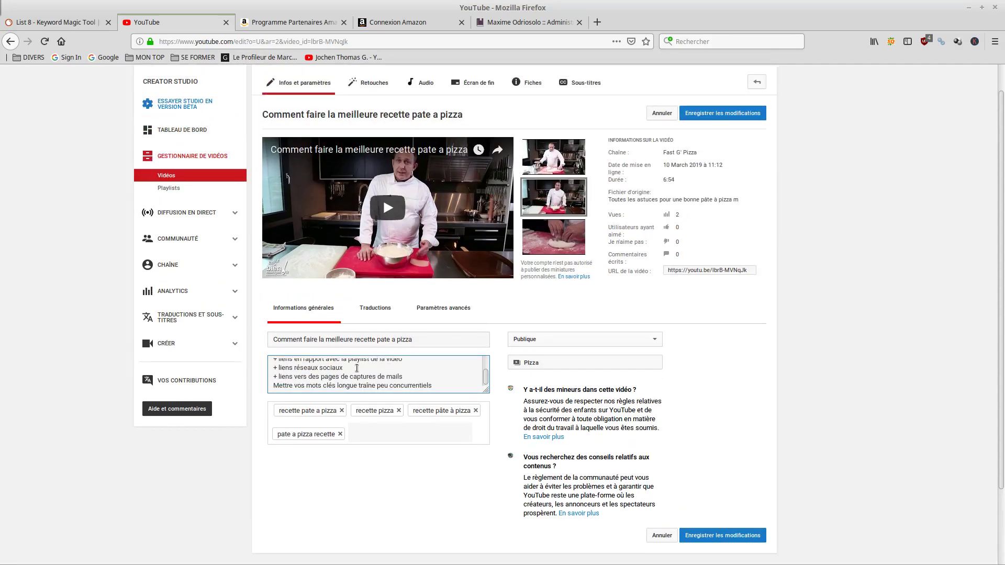
pyautogui.scroll(2, 487, 376)
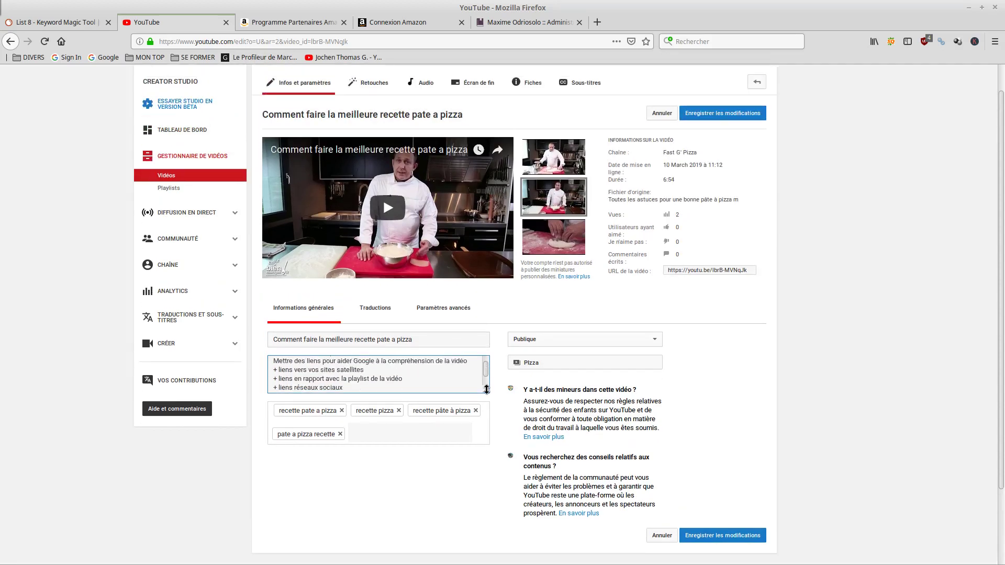
pyautogui.moveTo(487, 391); pyautogui.dragTo(491, 450)
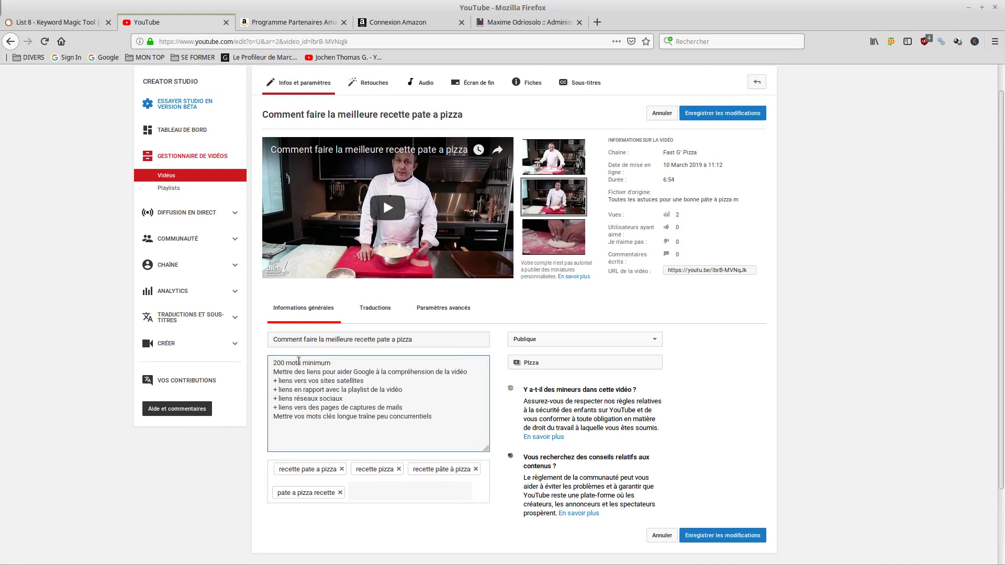
# Step: Reword the description's satellite-sites line to read "+ liens vers vos articles (votre réseau de sites)"
pyautogui.moveTo(286, 382); pyautogui.dragTo(367, 381)
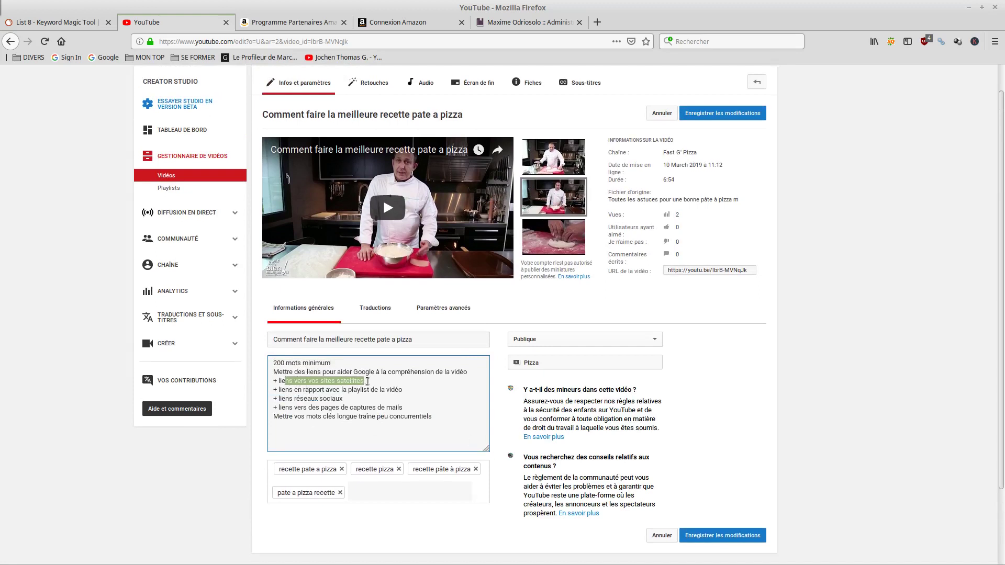
pyautogui.click(292, 390)
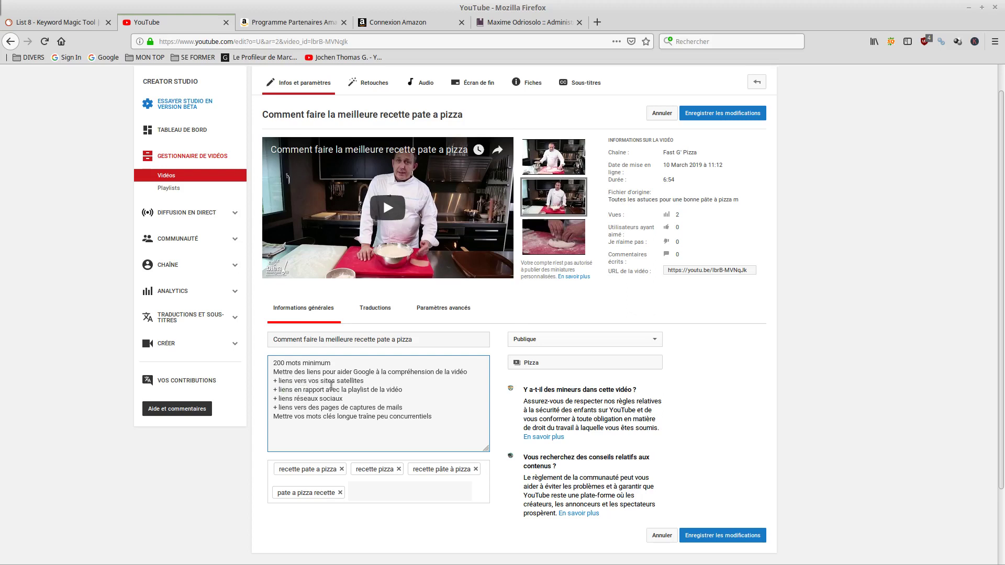
pyautogui.write('article')
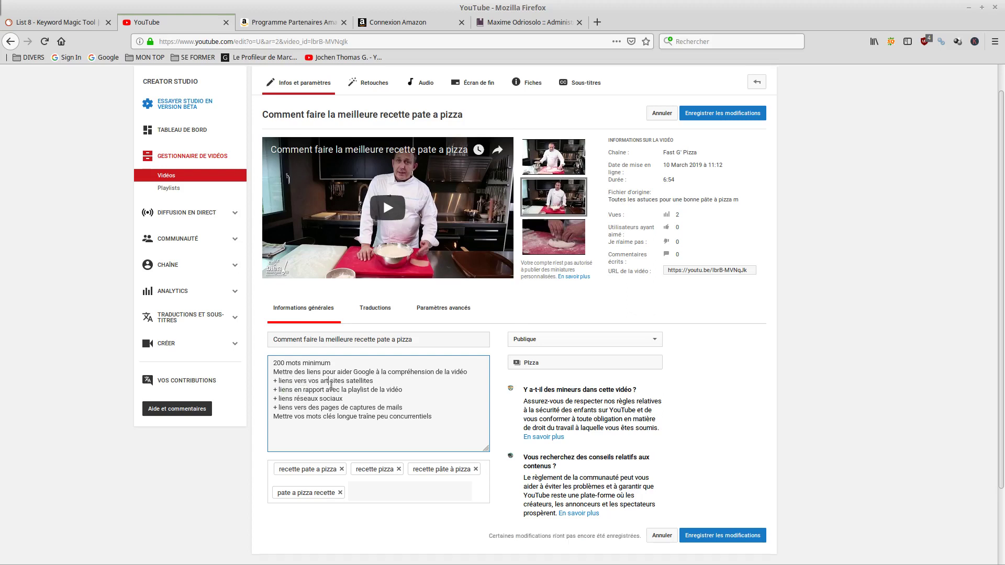
pyautogui.write('s issus')
pyautogui.press('BackSpace')
pyautogui.press('BackSpace')
pyautogui.press('BackSpace')
pyautogui.press('BackSpace')
pyautogui.press('BackSpace')
pyautogui.press('BackSpace')
pyautogui.press('BackSpace')
pyautogui.press('BackSpace')
pyautogui.write('(')
pyautogui.press('BackSpace')
pyautogui.press('BackSpace')
pyautogui.press('BackSpace')
pyautogui.press('BackSpace')
pyautogui.press('BackSpace')
pyautogui.press('BackSpace')
pyautogui.press('BackSpace')
pyautogui.write('d')
# Step: Review the description's guidelines on links to articles and links related to the video's playlist, highlighting each one
pyautogui.moveTo(304, 381); pyautogui.dragTo(270, 380)
pyautogui.click(397, 381)
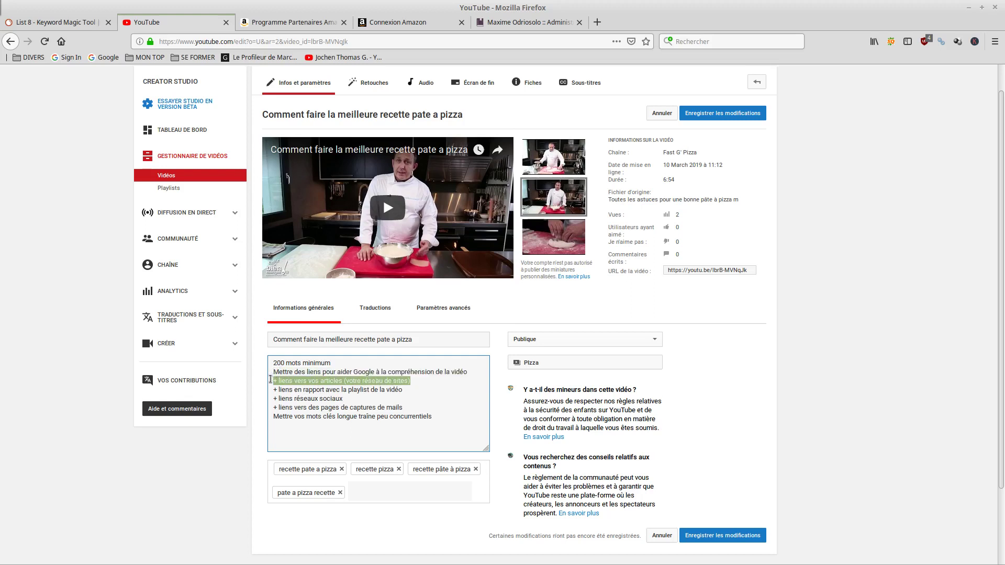
pyautogui.click(311, 381)
pyautogui.moveTo(301, 381); pyautogui.dragTo(395, 391)
pyautogui.click(305, 392)
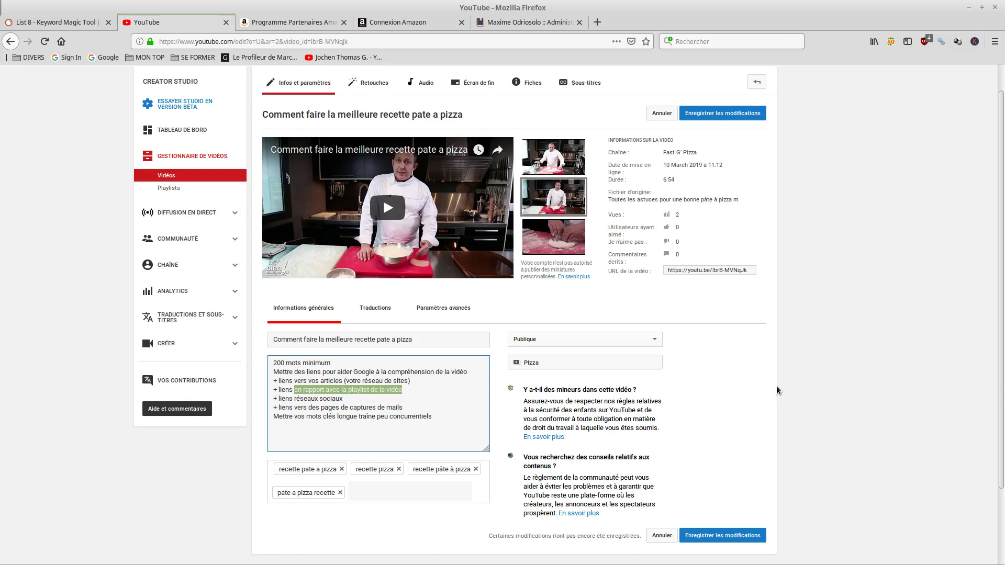
pyautogui.scroll(-3, 777, 386)
pyautogui.scroll(4, 750, 351)
pyautogui.scroll(-3, 750, 351)
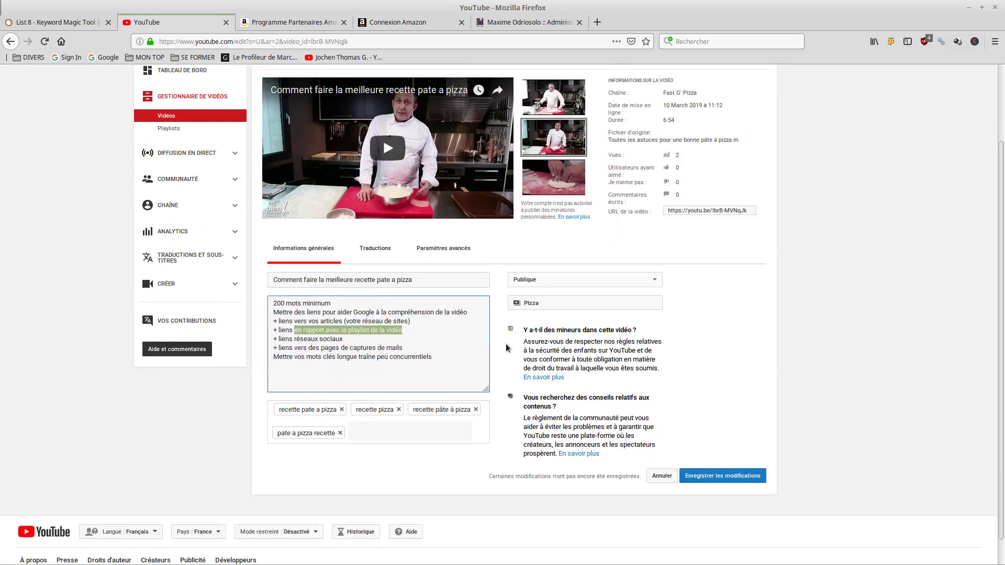
pyautogui.click(397, 326)
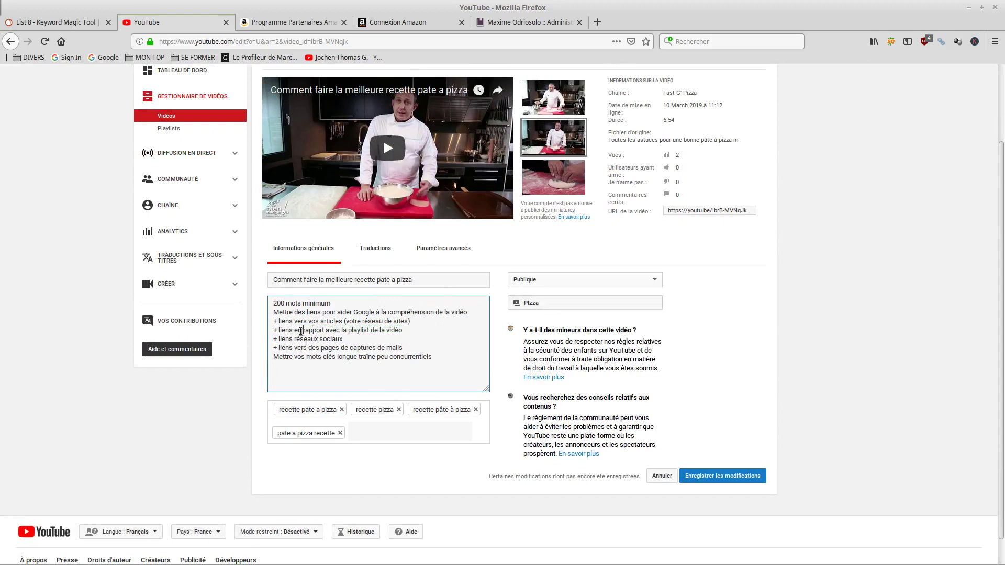
pyautogui.moveTo(302, 330); pyautogui.dragTo(388, 330)
pyautogui.click(364, 342)
# Step: Highlight the description's remaining guidelines one by one, from social network links to low-competition long-tail keywords
pyautogui.moveTo(281, 343); pyautogui.dragTo(351, 344)
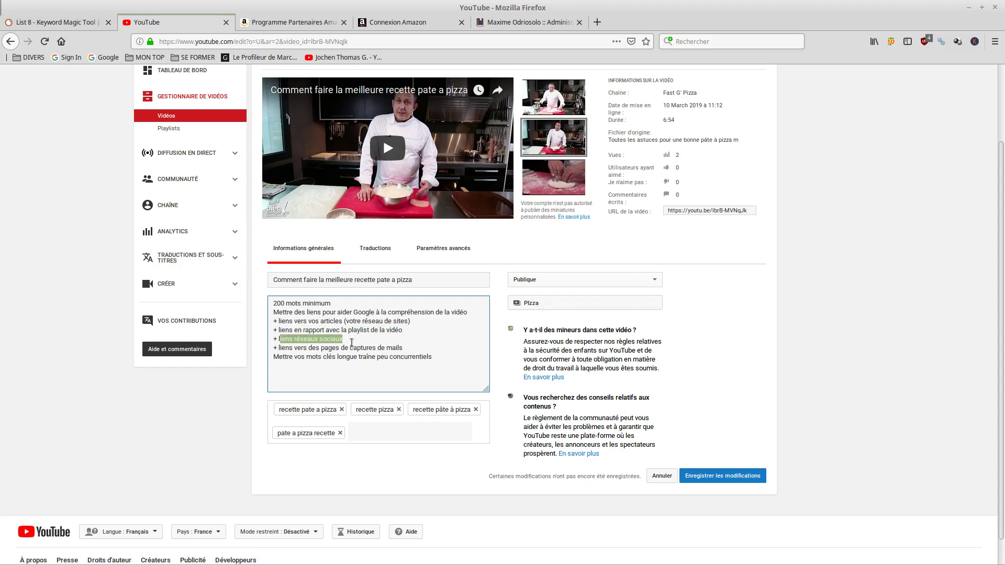
pyautogui.click(351, 341)
pyautogui.moveTo(286, 347); pyautogui.dragTo(423, 347)
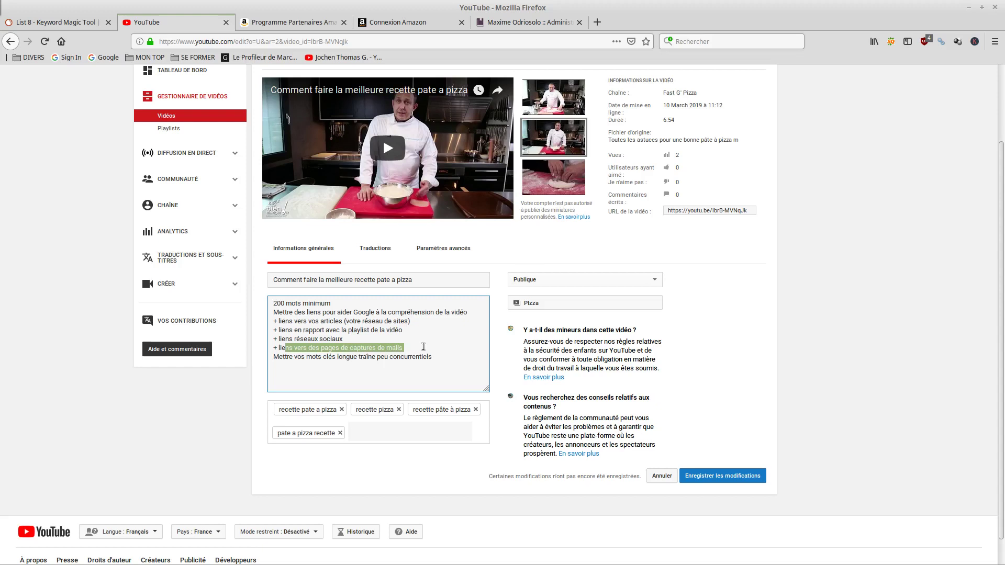
pyautogui.click(343, 348)
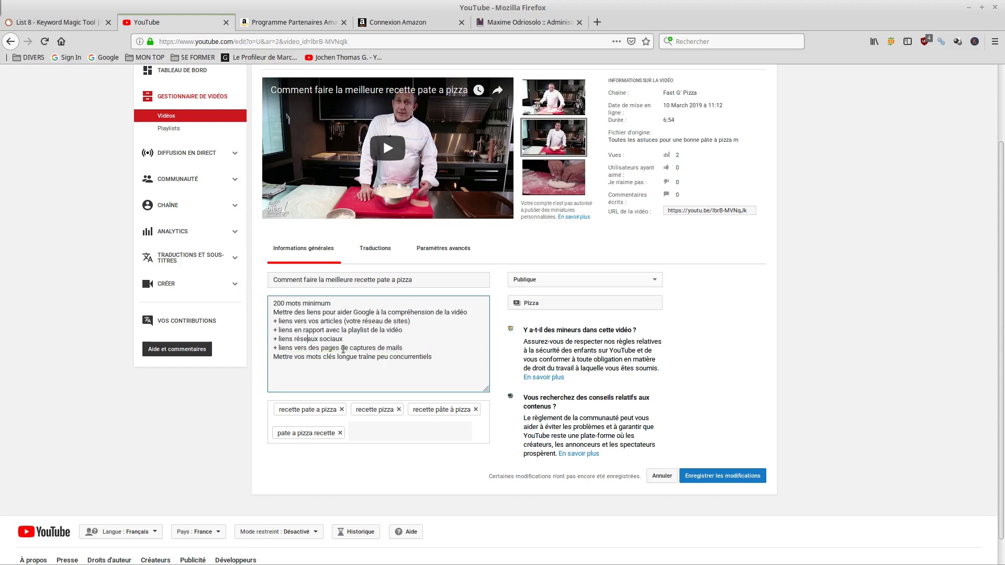
pyautogui.moveTo(332, 348); pyautogui.dragTo(396, 348)
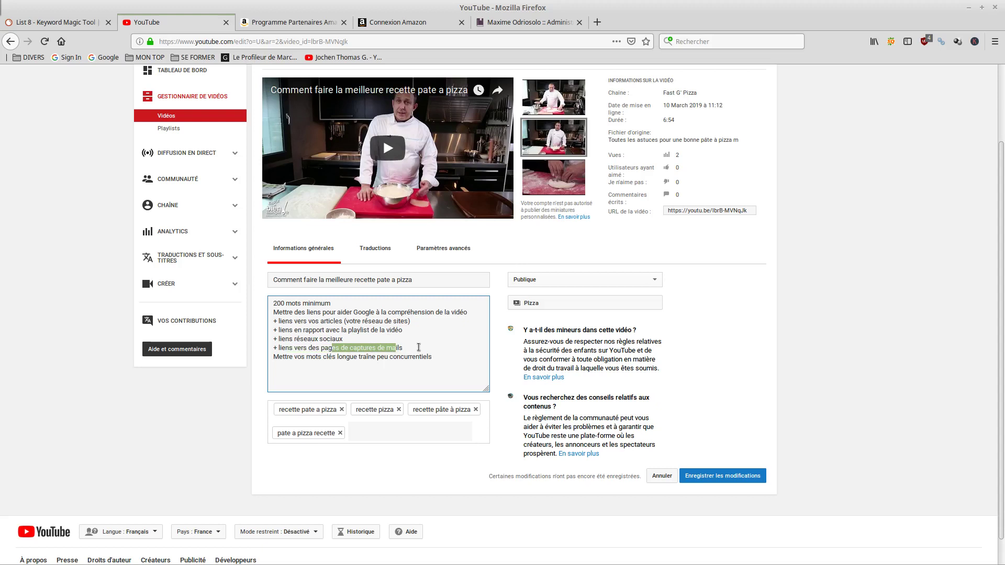
pyautogui.moveTo(408, 350)
pyautogui.mouseDown()
pyautogui.moveTo(273, 345)
pyautogui.moveTo(417, 358)
pyautogui.mouseUp()
pyautogui.click(308, 348)
pyautogui.click(435, 356)
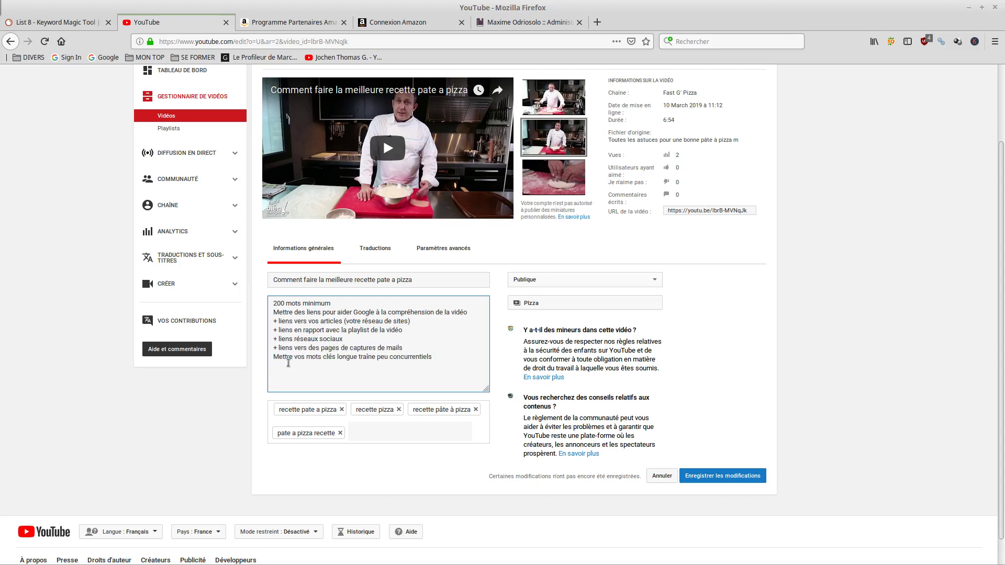
pyautogui.keyDown('shift'); pyautogui.click(270, 360); pyautogui.keyUp('shift')
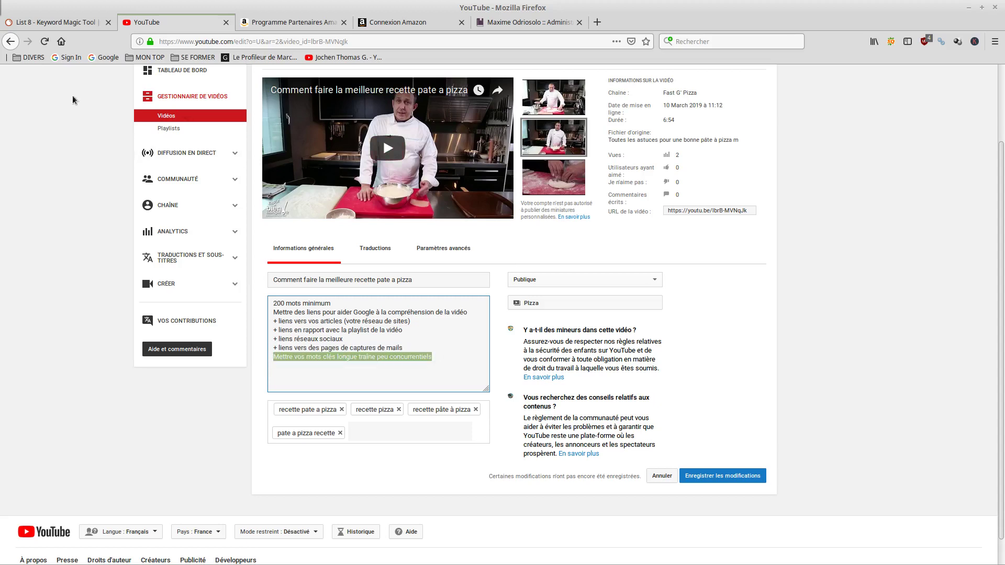
# Step: Compare the keywords of the "recette" group in SEMrush with the tags on the YouTube edit page
pyautogui.click(53, 22)
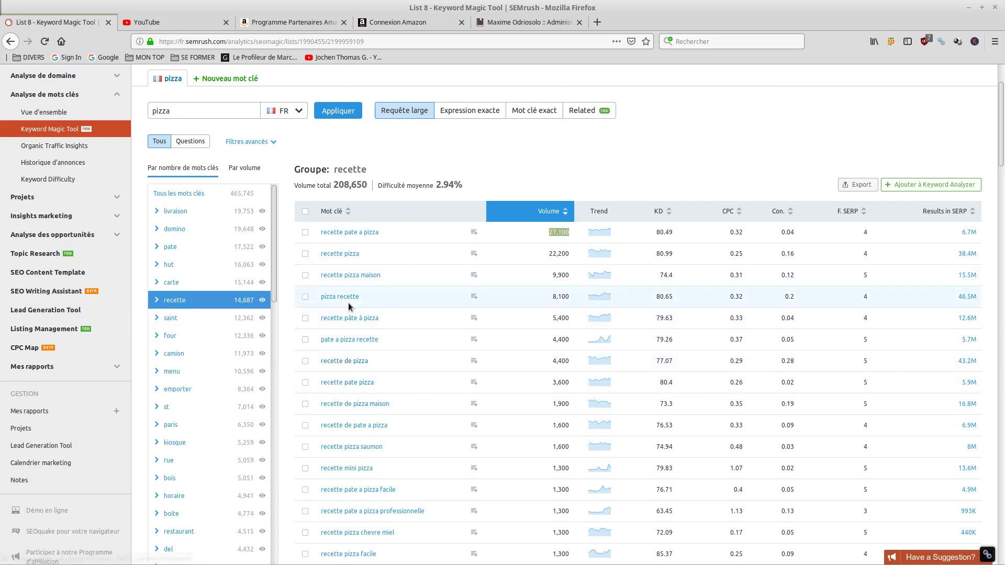
pyautogui.scroll(-2, 349, 304)
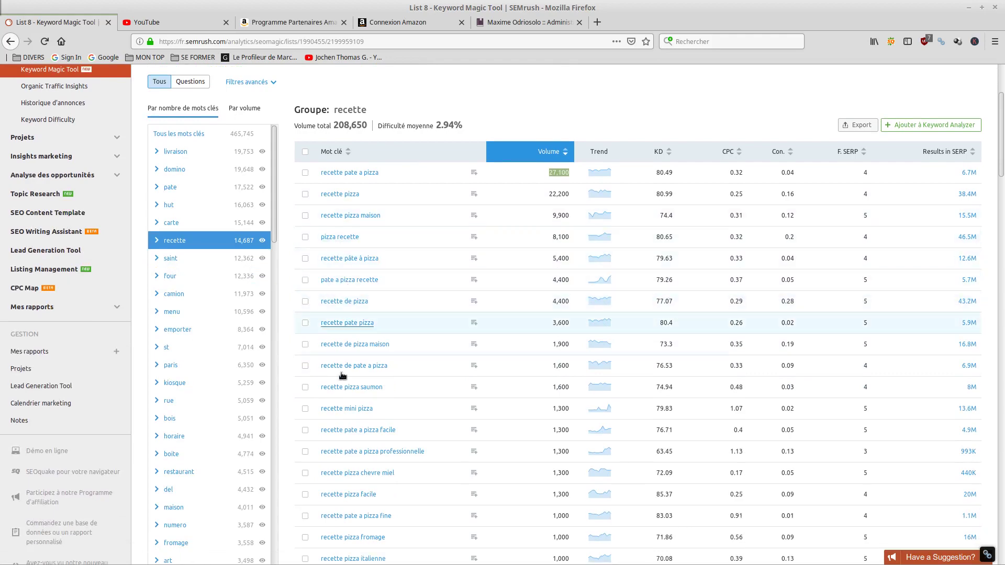
pyautogui.click(174, 24)
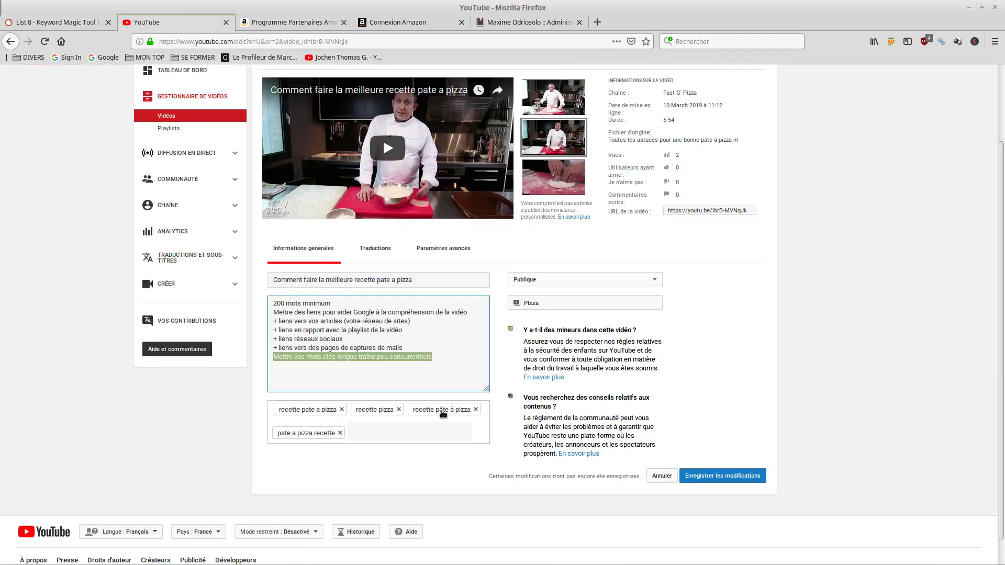
pyautogui.click(304, 348)
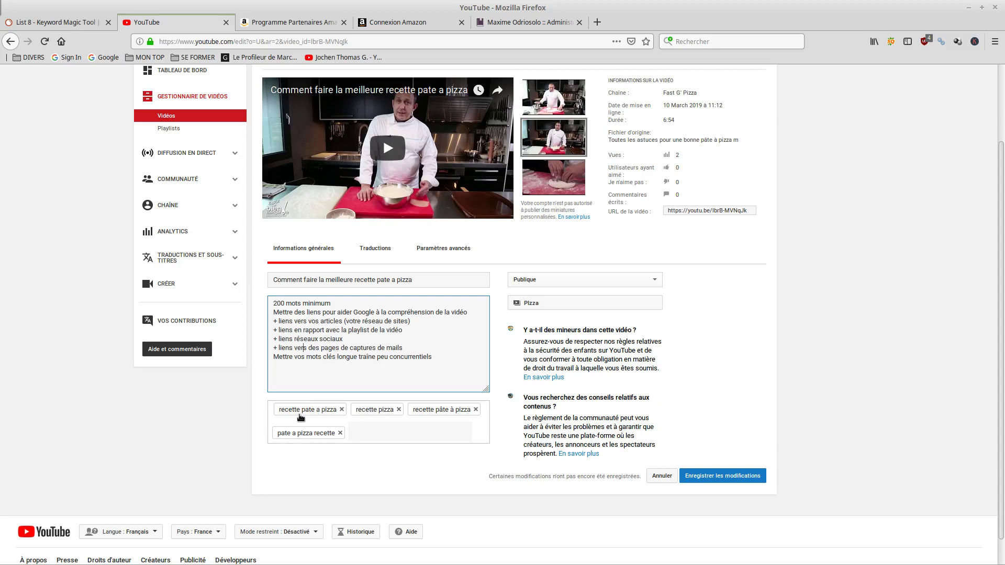
pyautogui.click(44, 24)
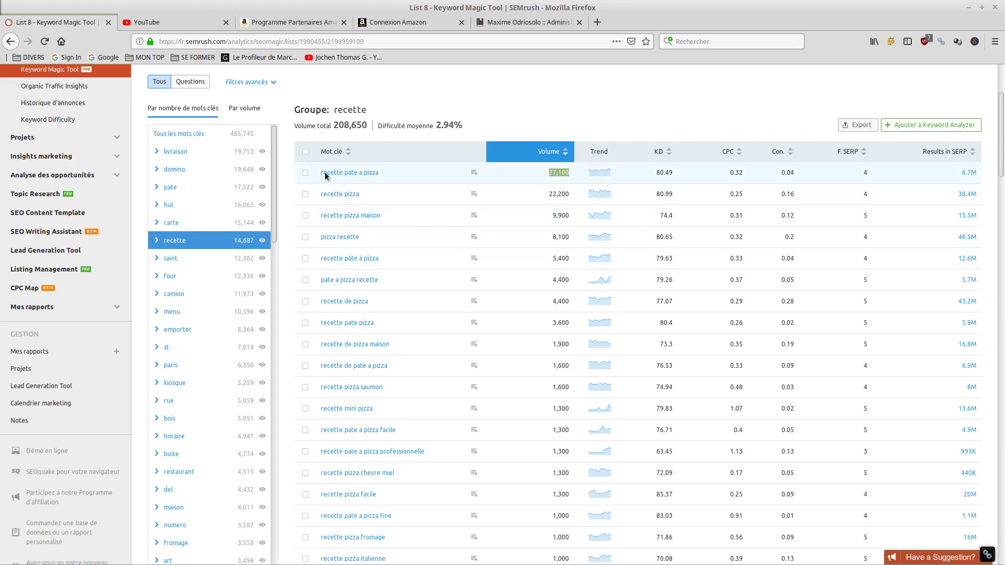
pyautogui.click(196, 26)
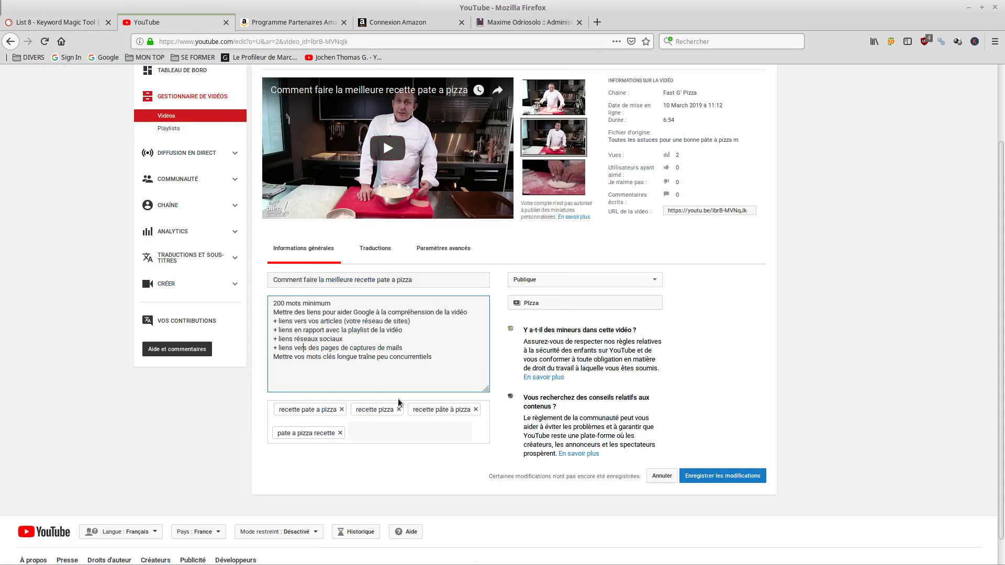
pyautogui.click(50, 22)
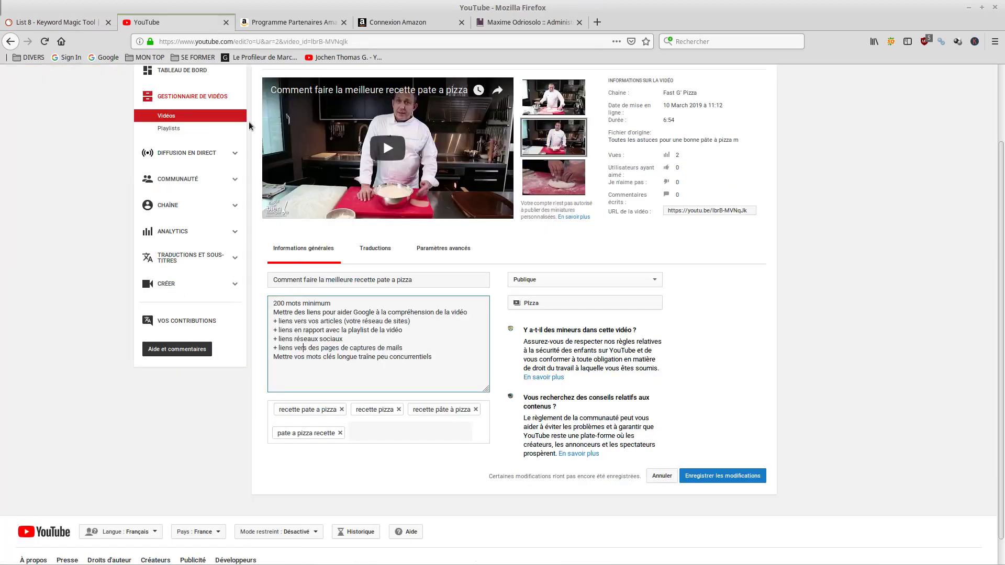
pyautogui.click(157, 22)
pyautogui.click(68, 22)
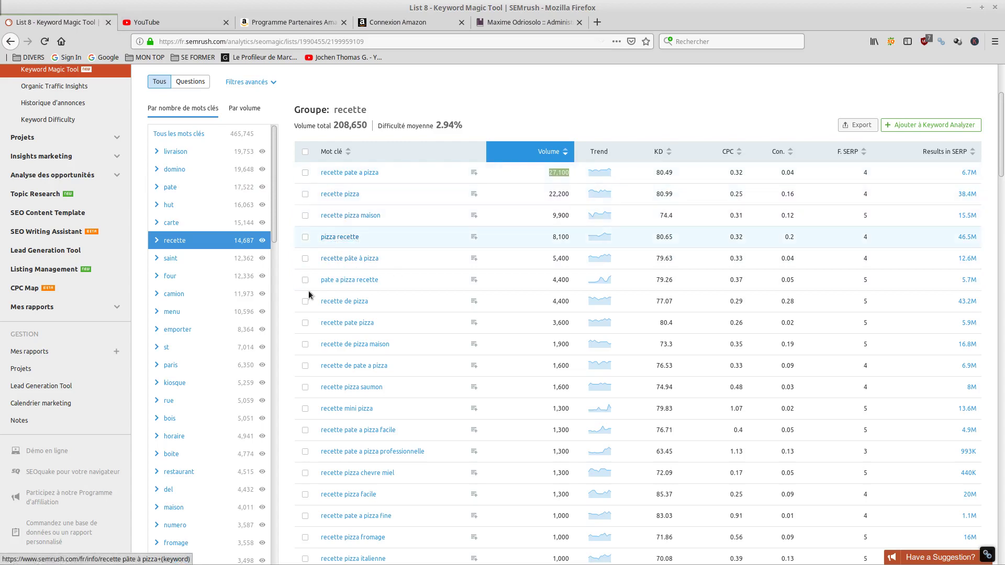
pyautogui.click(205, 23)
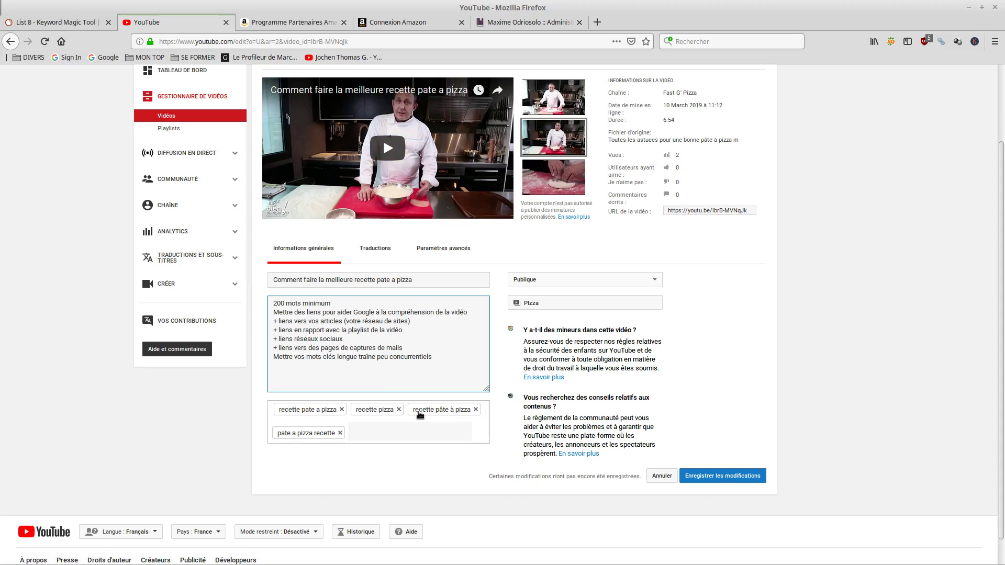
# Step: Switch to SEMrush and copy the keyword "recette pate a pizza professionnelle" from the "recette" group
pyautogui.click(86, 23)
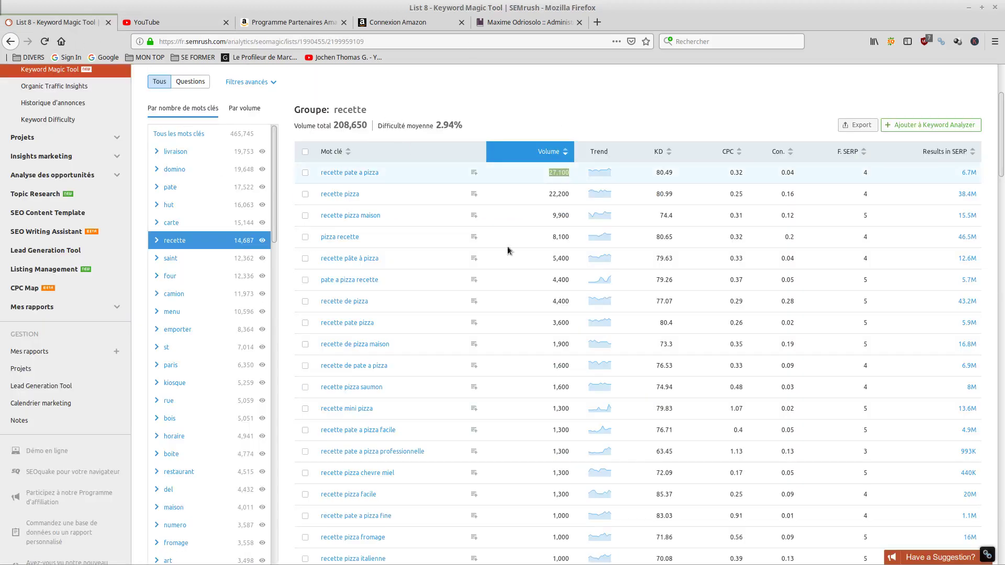
pyautogui.scroll(-1, 418, 324)
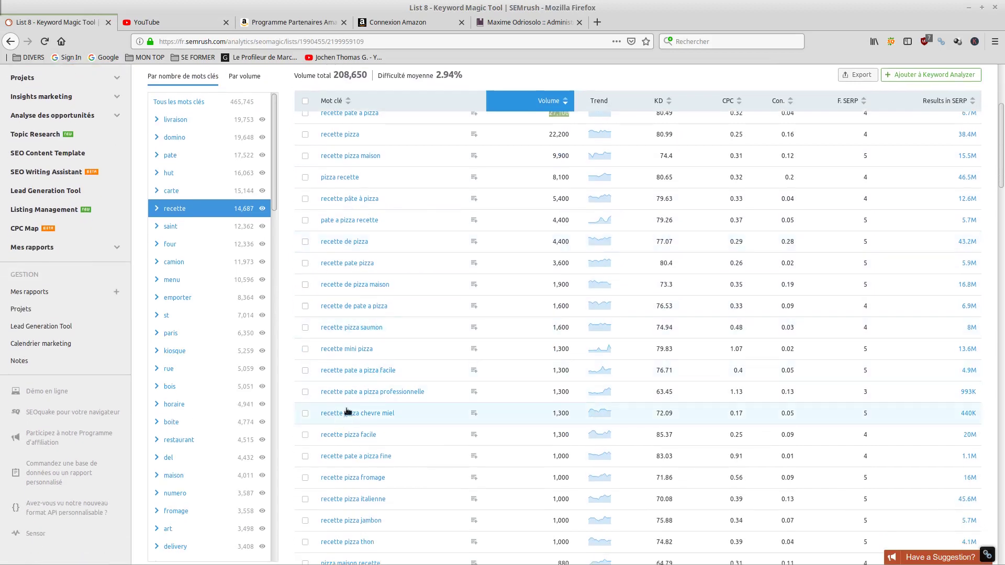
pyautogui.moveTo(429, 395); pyautogui.dragTo(321, 392)
pyautogui.hotkey('ctrl', 'c')
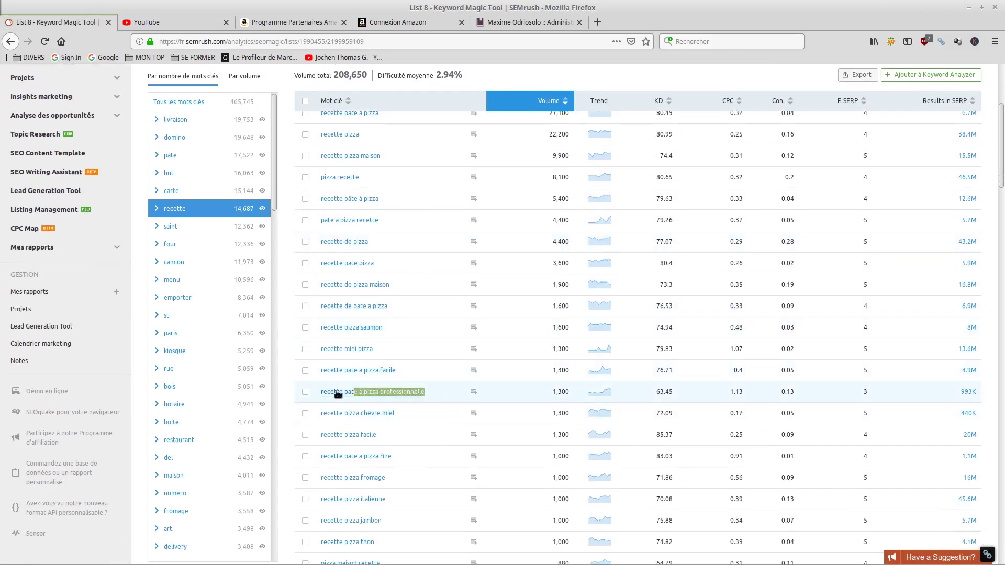
pyautogui.rightClick(341, 391)
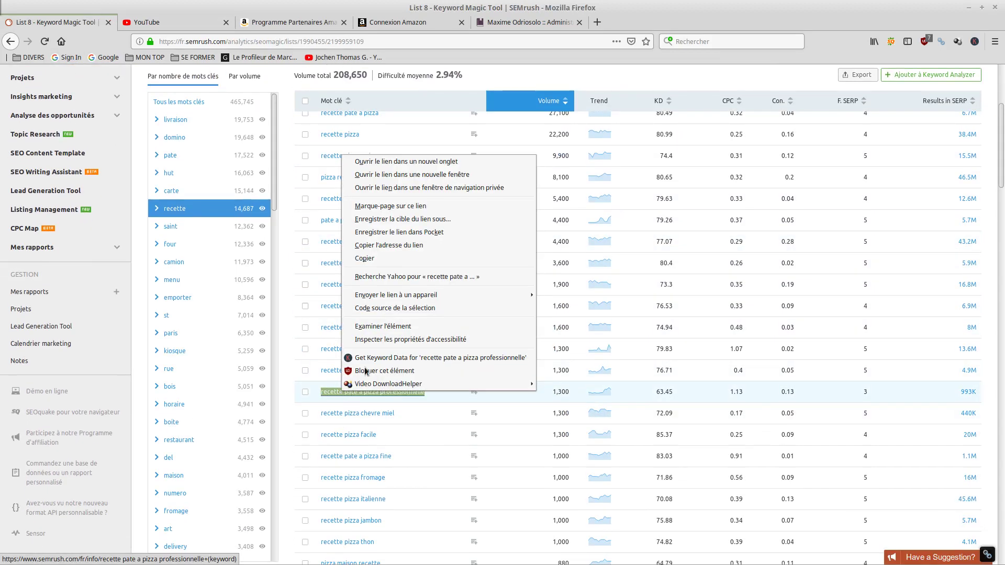
pyautogui.click(390, 256)
# Step: Switch to the YouTube edit page and add the copied keyword "recette pate a pizza professionnelle" as a video tag
pyautogui.click(183, 21)
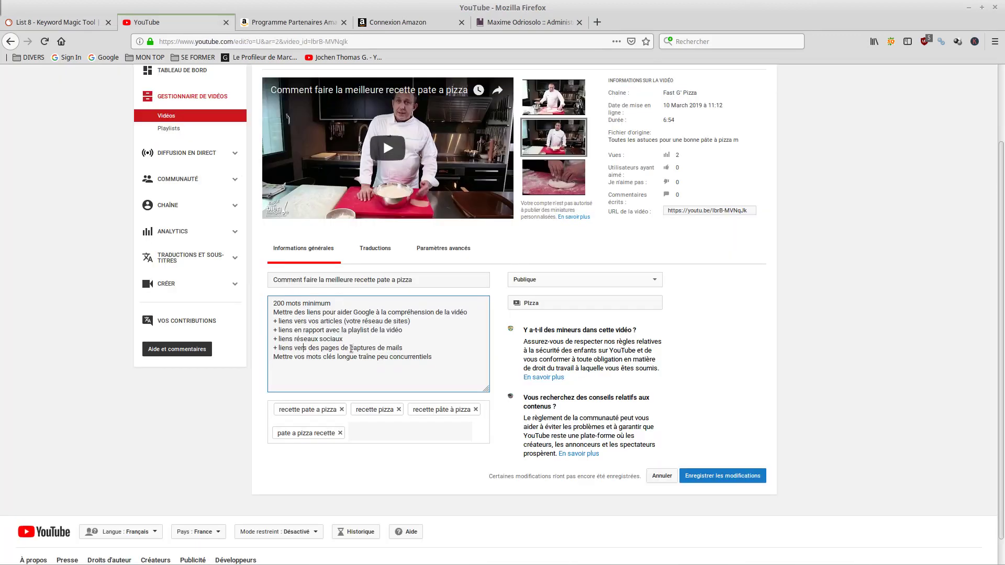
pyautogui.rightClick(368, 427)
pyautogui.click(417, 298)
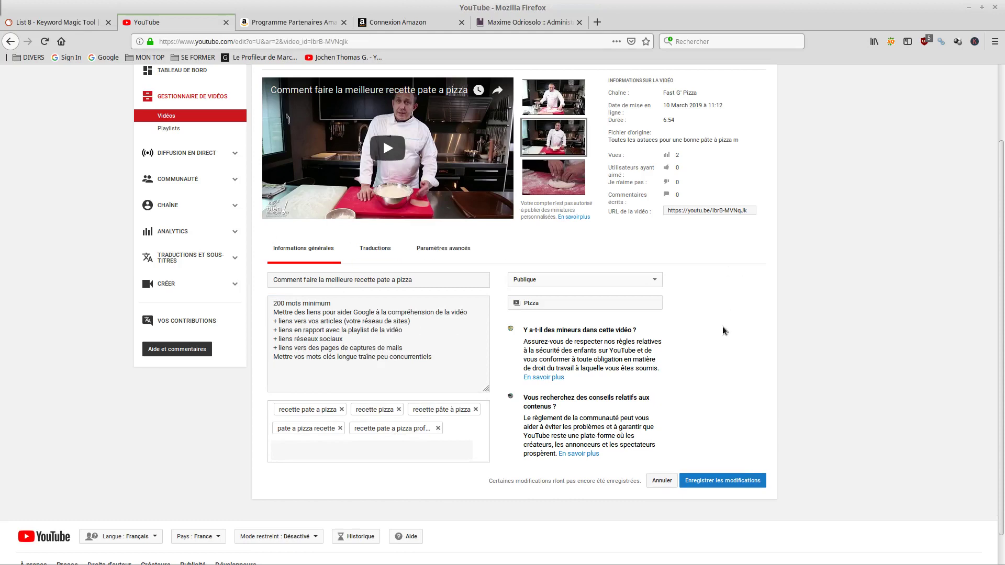
# Step: Open the video's end screen page without discarding the unsaved edits
pyautogui.scroll(2, 808, 284)
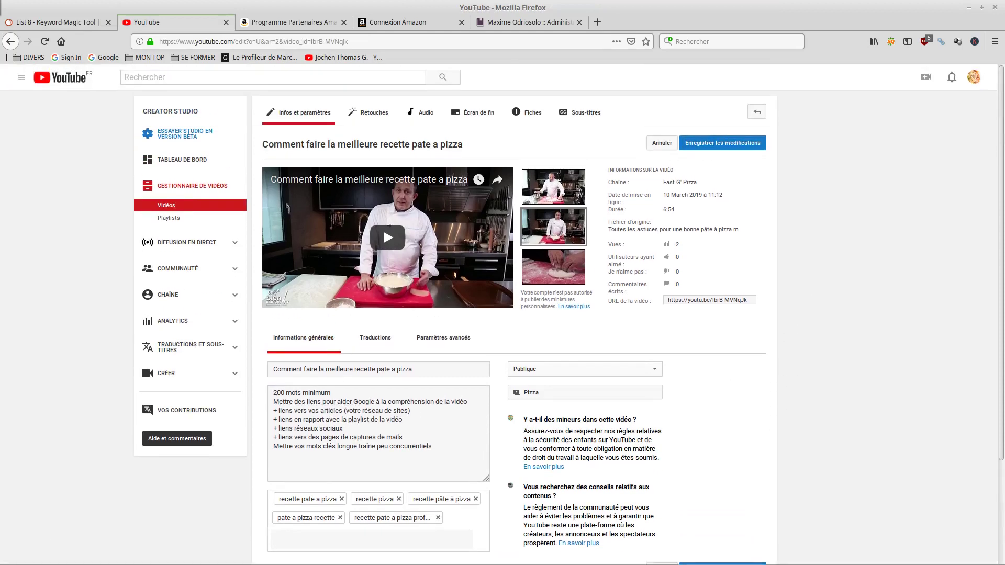
pyautogui.click(477, 115)
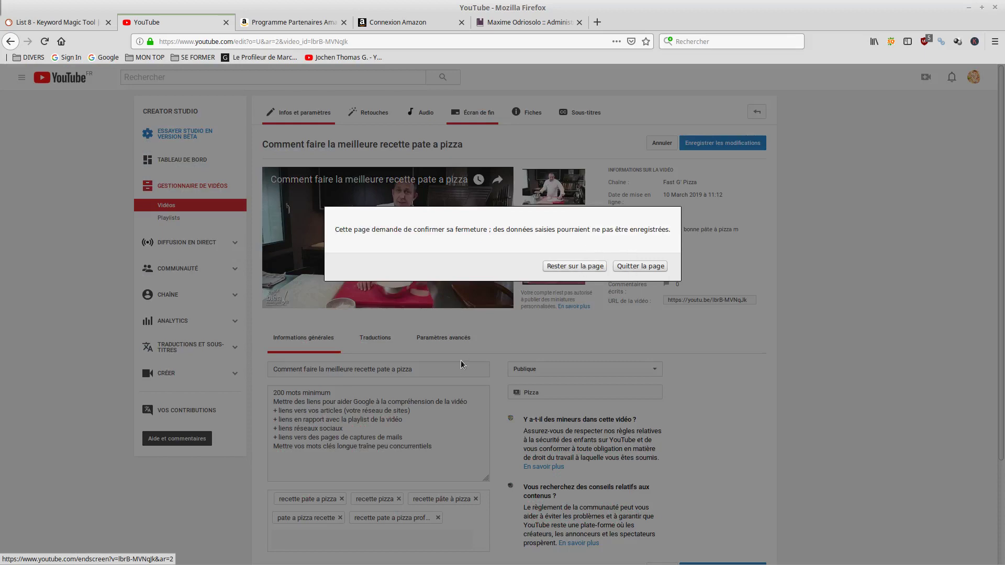
pyautogui.click(575, 266)
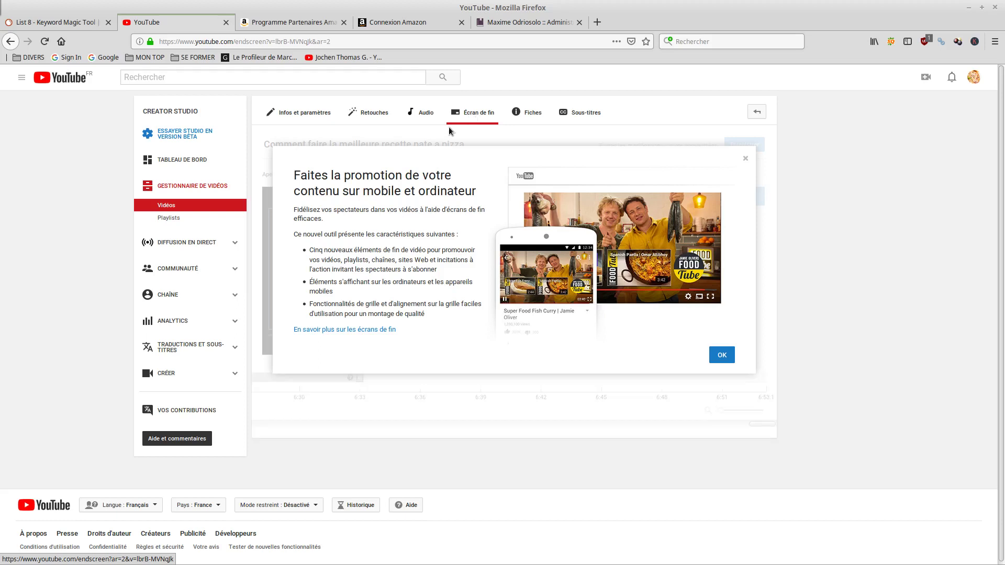
# Step: Accept the end screen introduction and go through the four-stage guided tour of the editor until it closes
pyautogui.click(719, 355)
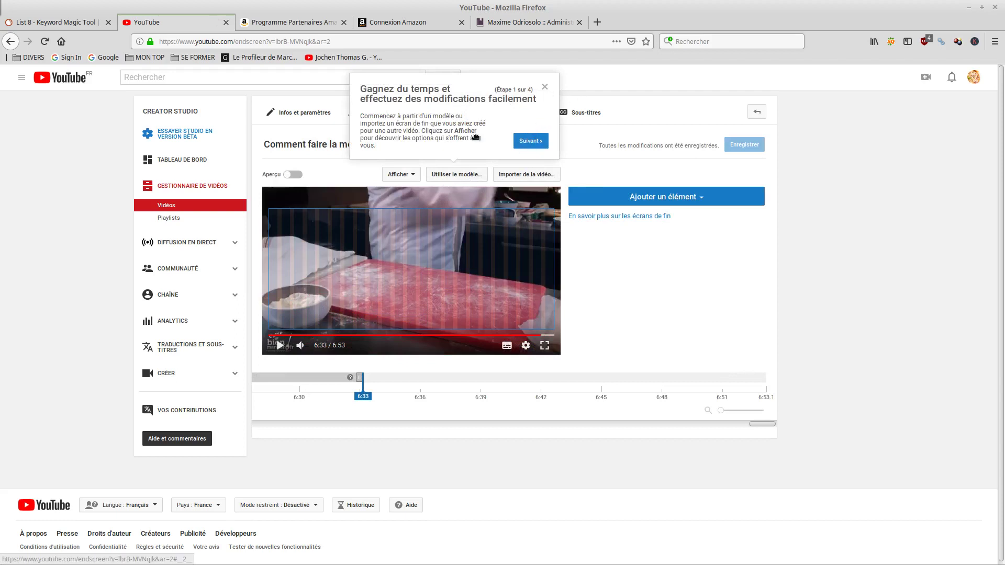
pyautogui.click(531, 140)
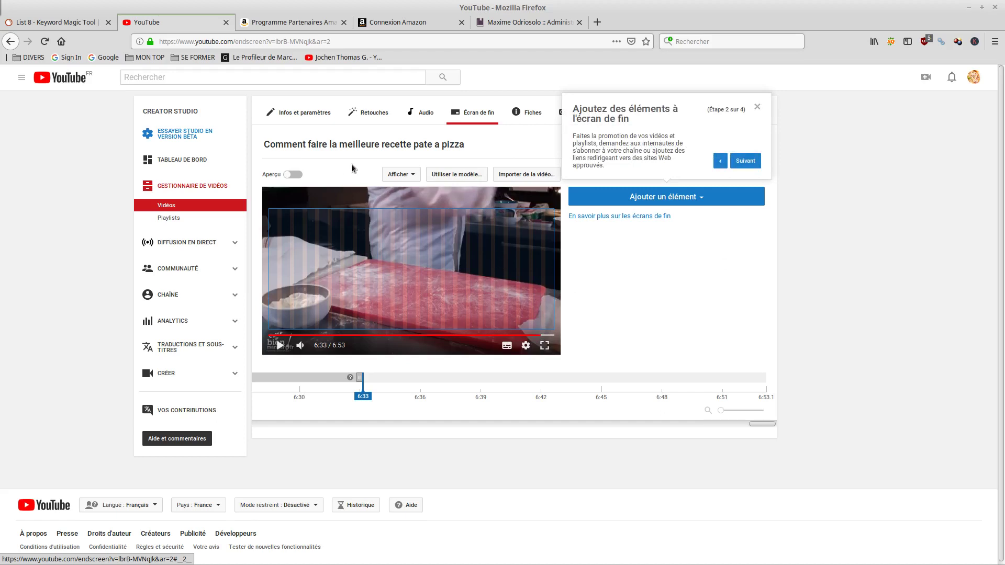
pyautogui.click(746, 164)
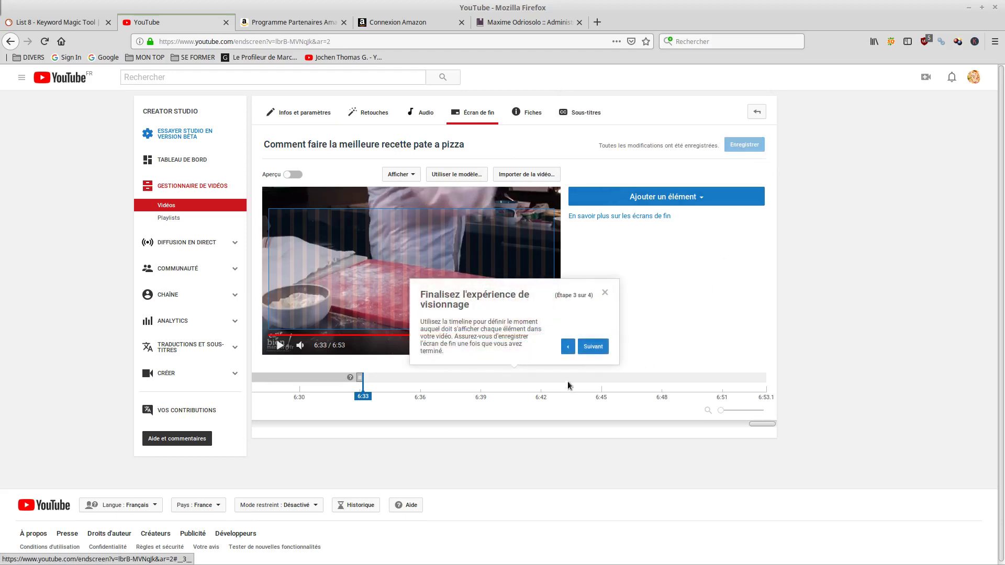
pyautogui.click(593, 347)
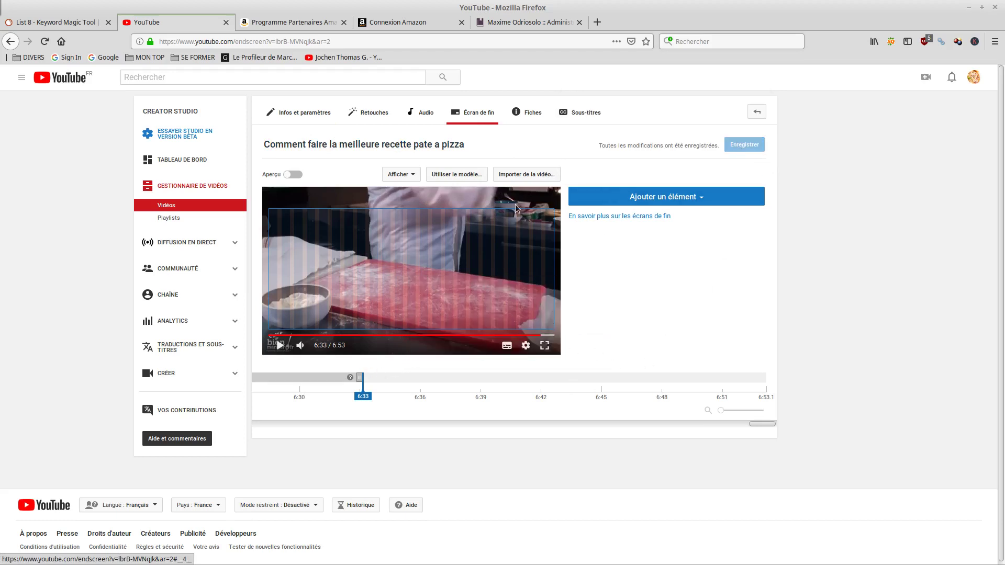
# Step: Look at the element types that can be added to the end screen, without creating one
pyautogui.click(410, 174)
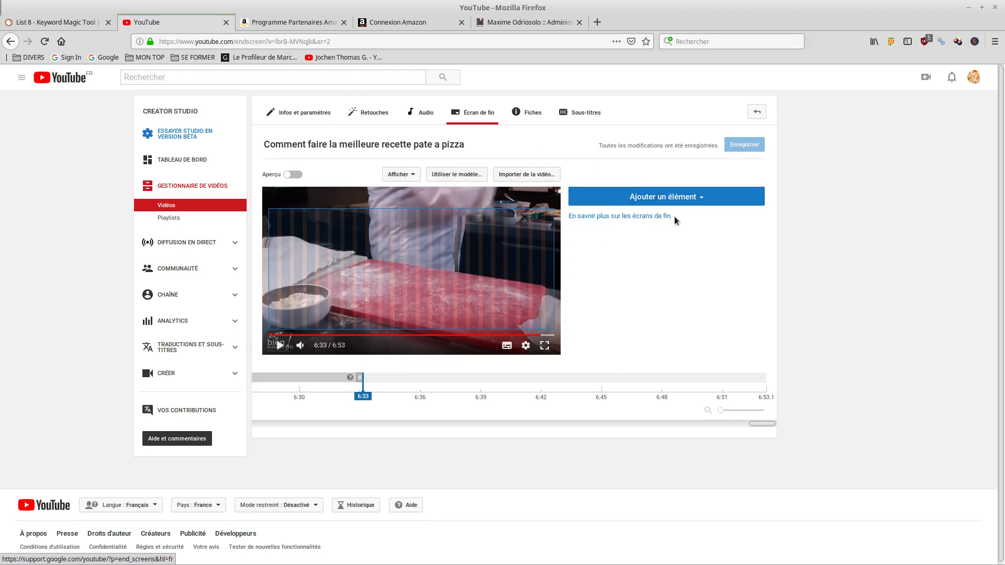
pyautogui.click(699, 199)
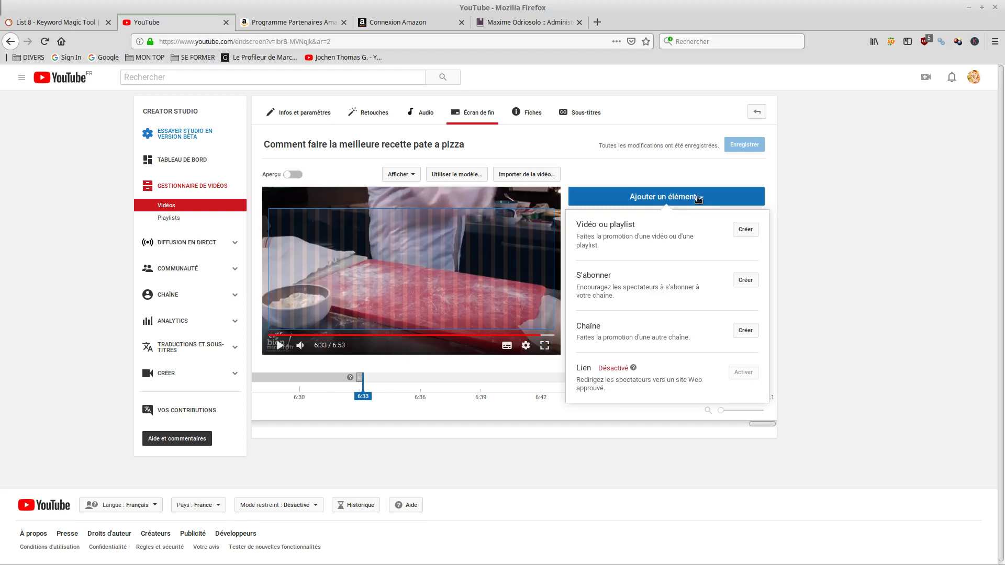
pyautogui.click(699, 198)
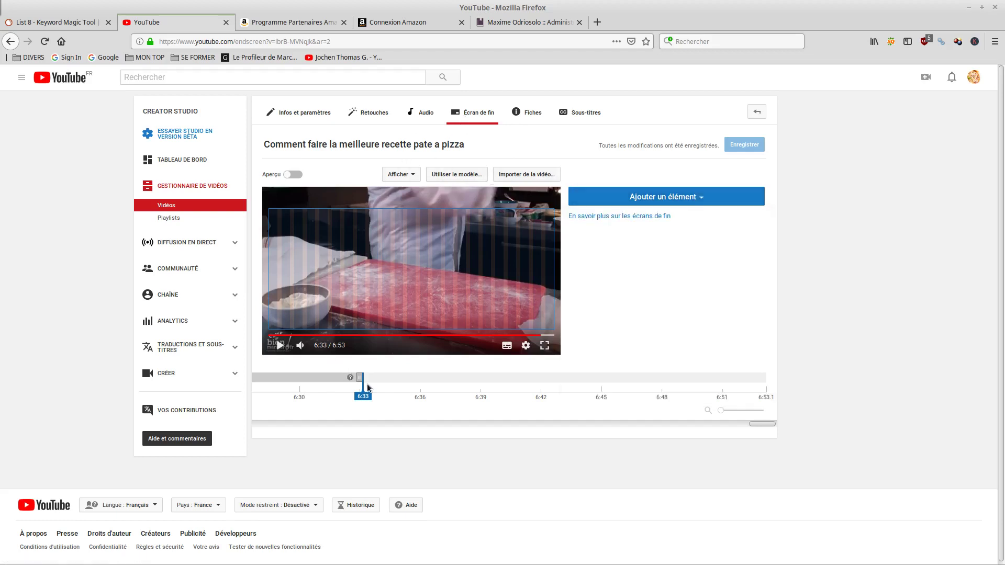
# Step: Move the end screen's start on the timeline to 6:48 and back to 6:45
pyautogui.moveTo(360, 378); pyautogui.dragTo(752, 382)
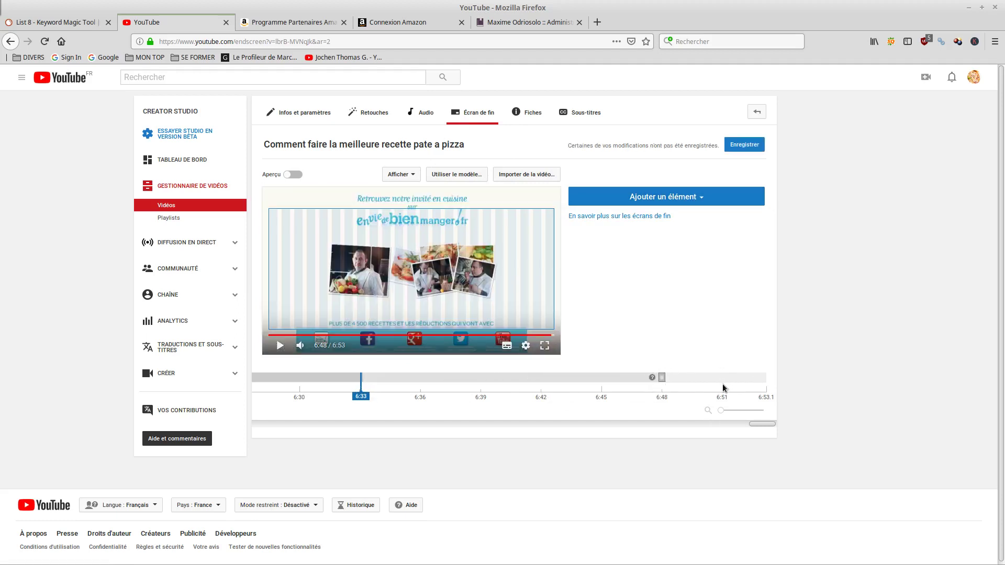
pyautogui.click(661, 390)
pyautogui.moveTo(661, 377); pyautogui.dragTo(605, 378)
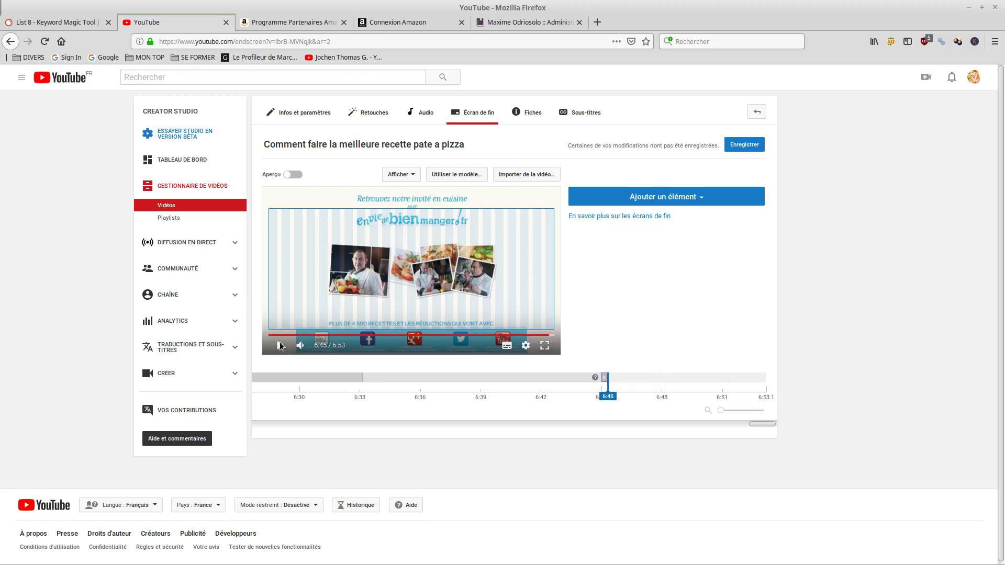
# Step: Preview the end screen, check the frame at 6:39, and return the playhead to 6:45
pyautogui.click(292, 175)
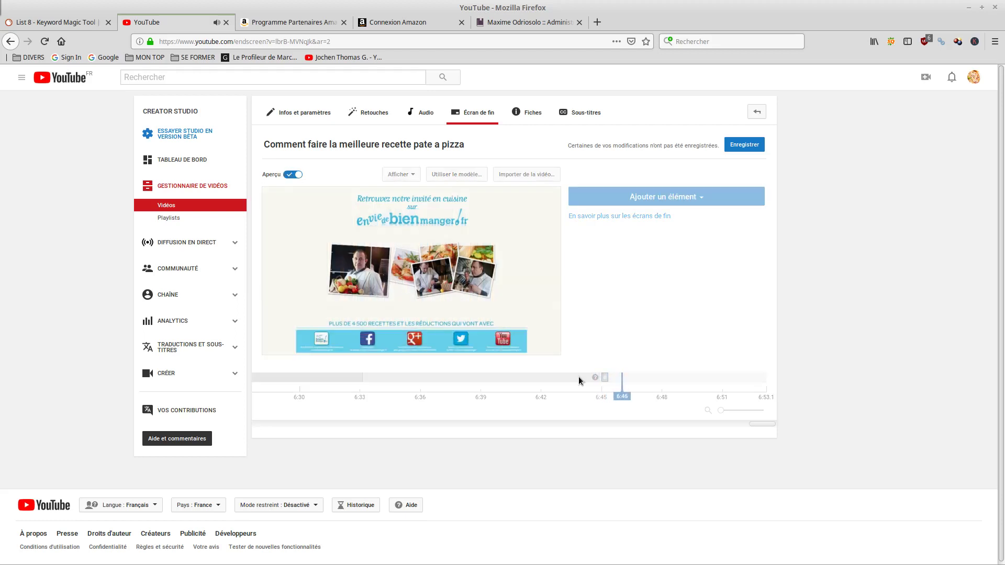
pyautogui.click(503, 377)
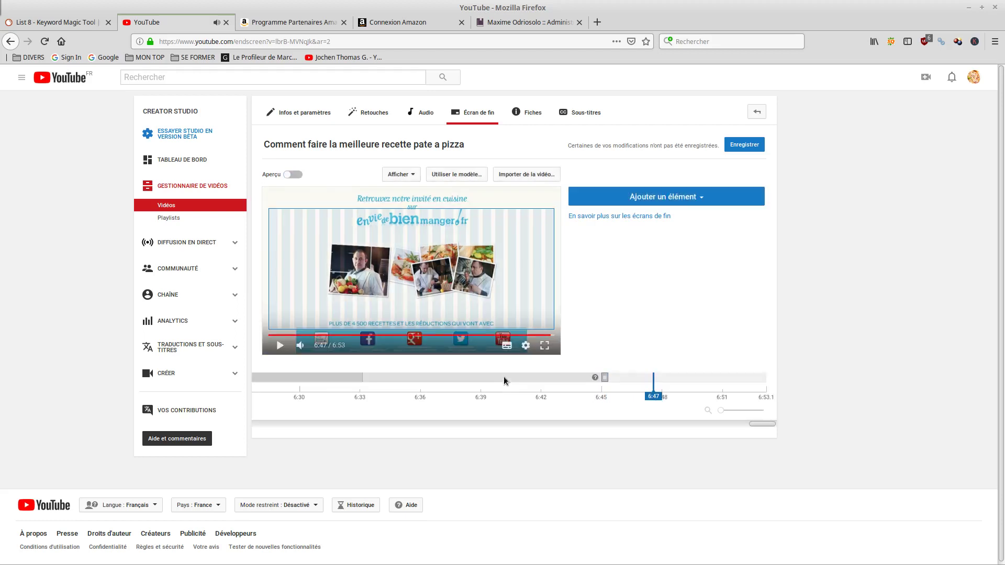
pyautogui.click(497, 376)
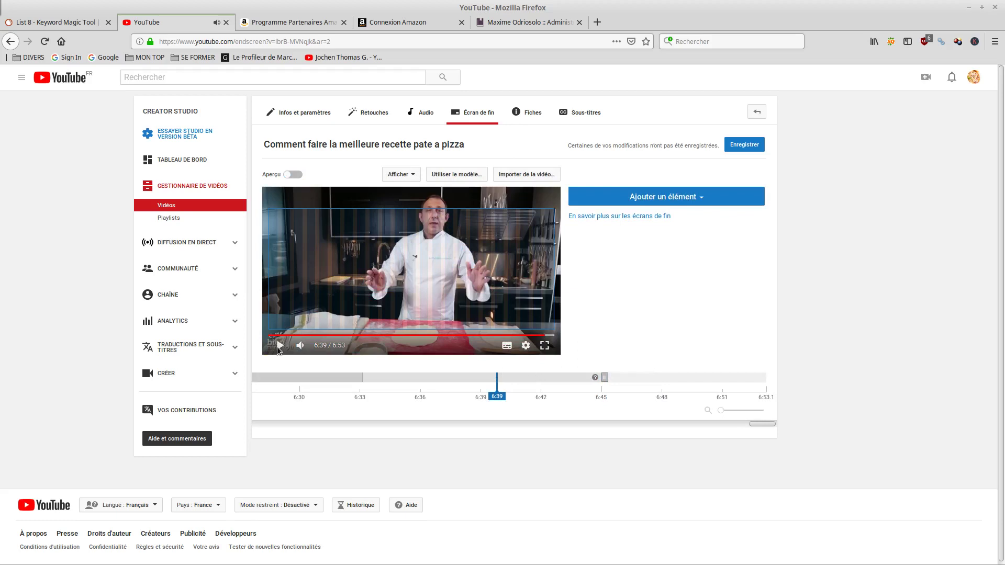
pyautogui.click(293, 174)
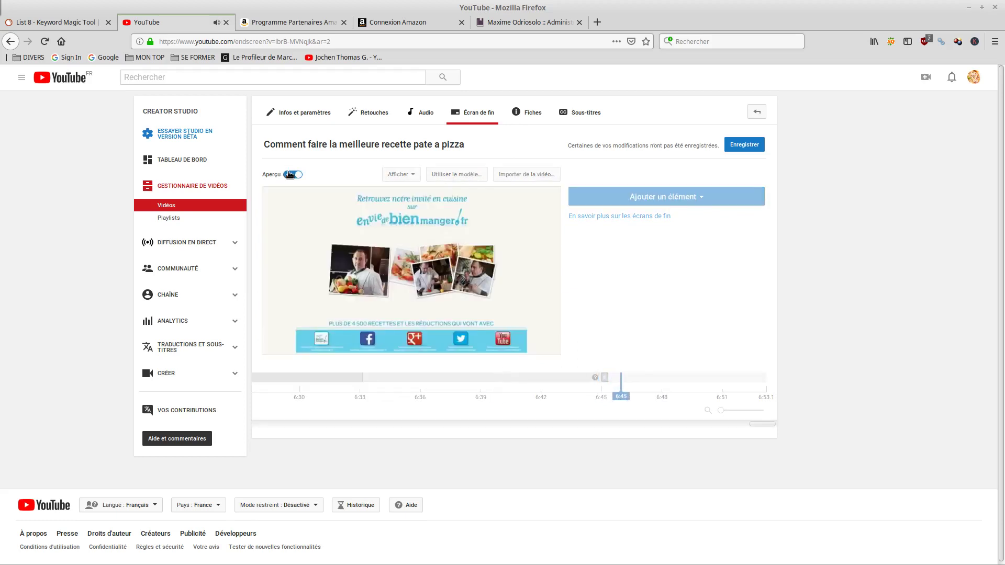
pyautogui.click(590, 377)
pyautogui.click(603, 377)
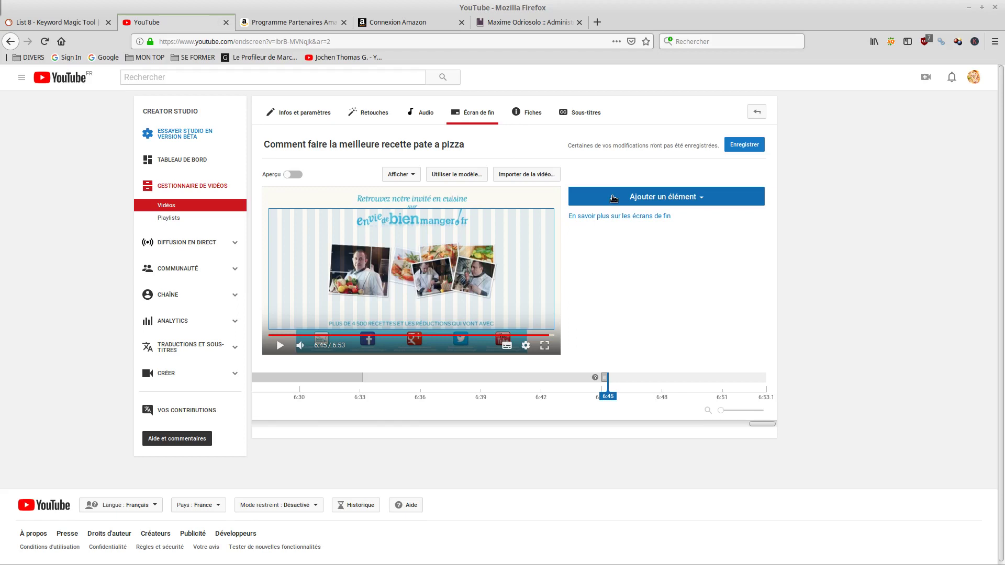
# Step: Review the subscribe, channel and link descriptions among the end screen elements and read the help note on the link element
pyautogui.click(654, 196)
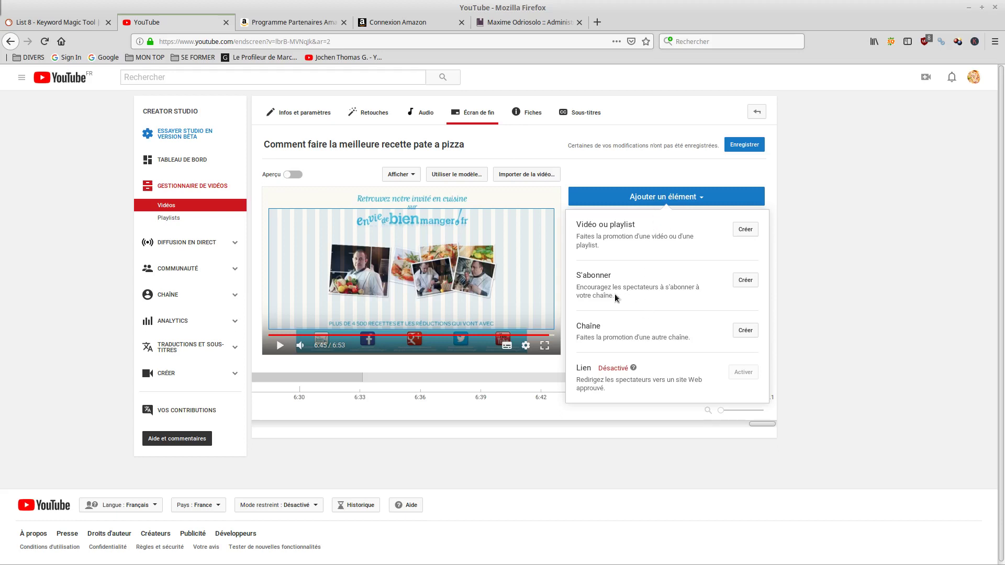
pyautogui.moveTo(586, 293); pyautogui.dragTo(663, 288)
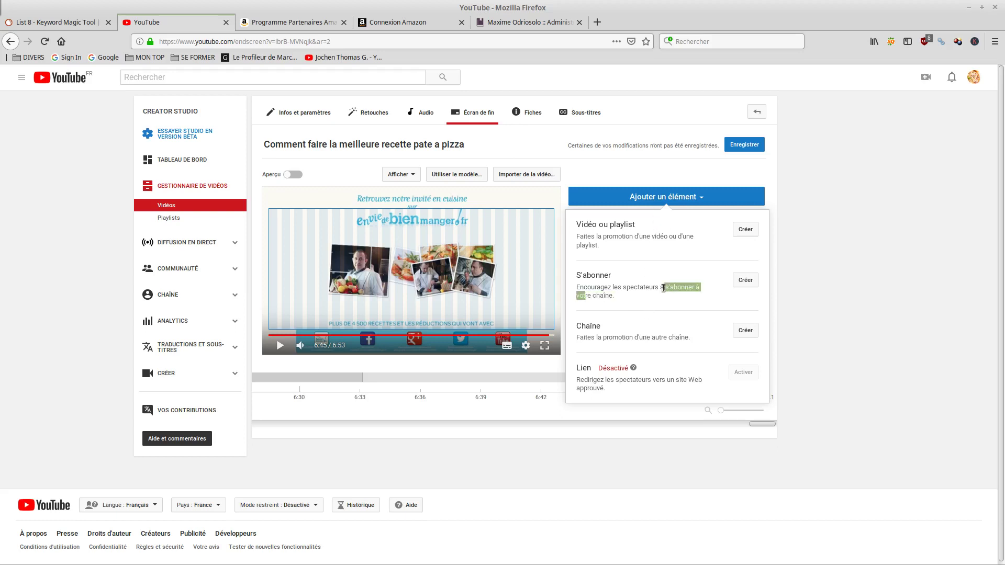
pyautogui.click(637, 299)
pyautogui.moveTo(585, 338); pyautogui.dragTo(688, 338)
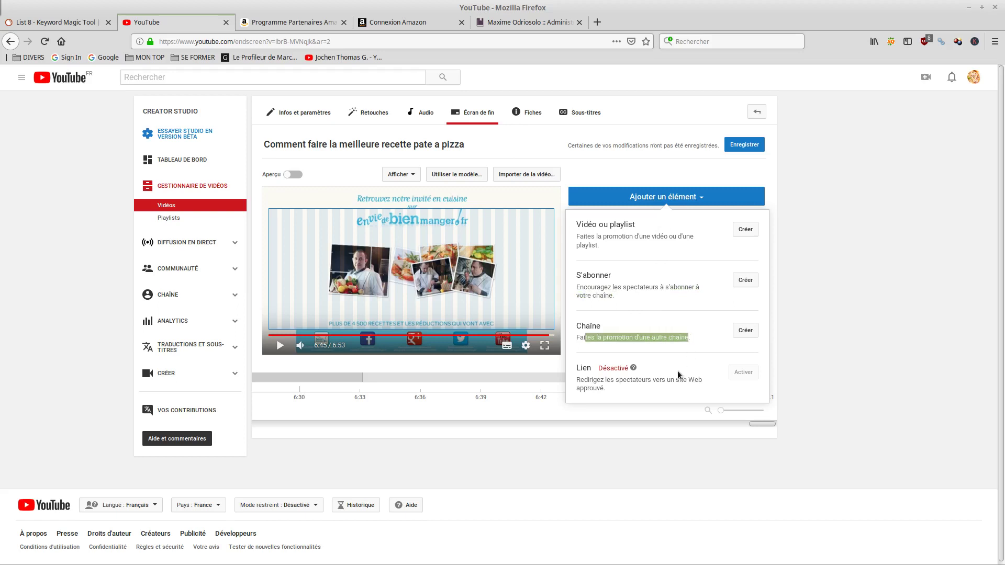
pyautogui.moveTo(616, 381); pyautogui.dragTo(689, 391)
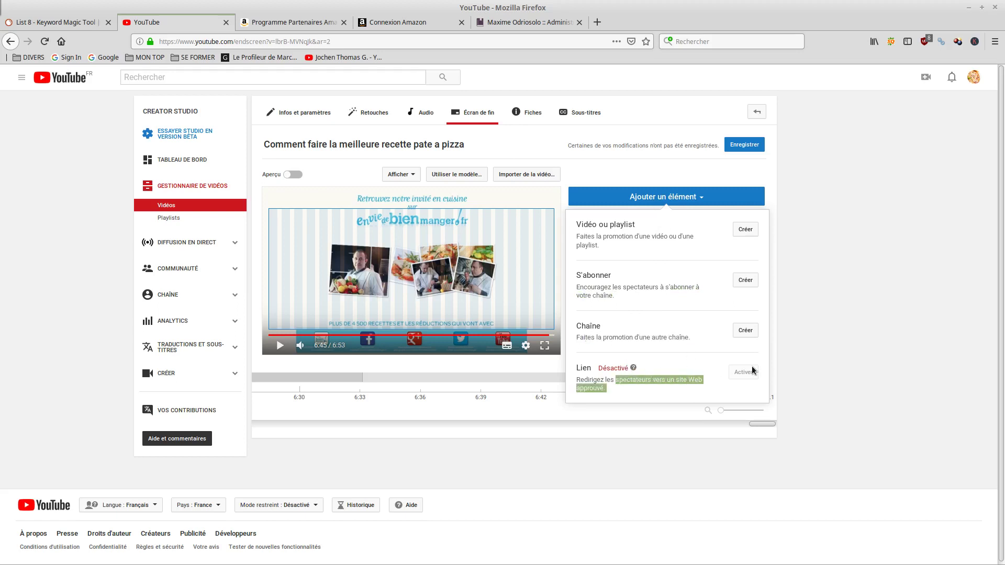
pyautogui.click(633, 369)
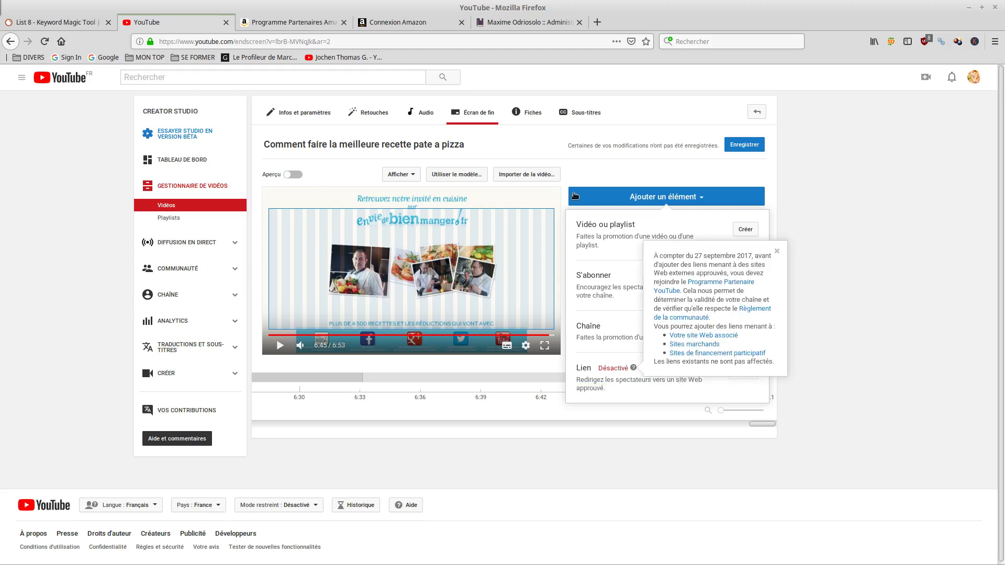
pyautogui.click(594, 177)
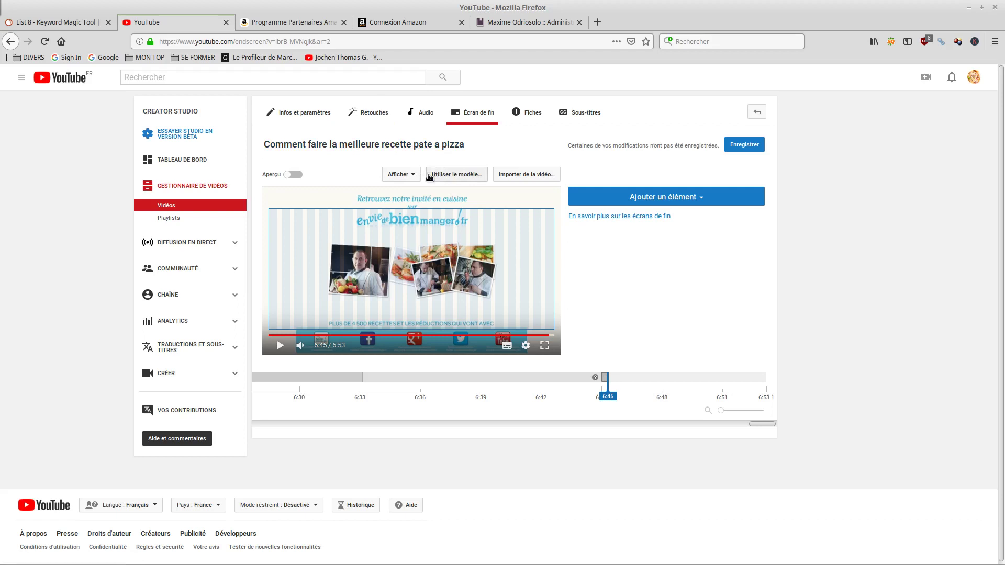
# Step: View the YouTube end screen templates and close the selection without applying one
pyautogui.click(407, 177)
pyautogui.click(465, 175)
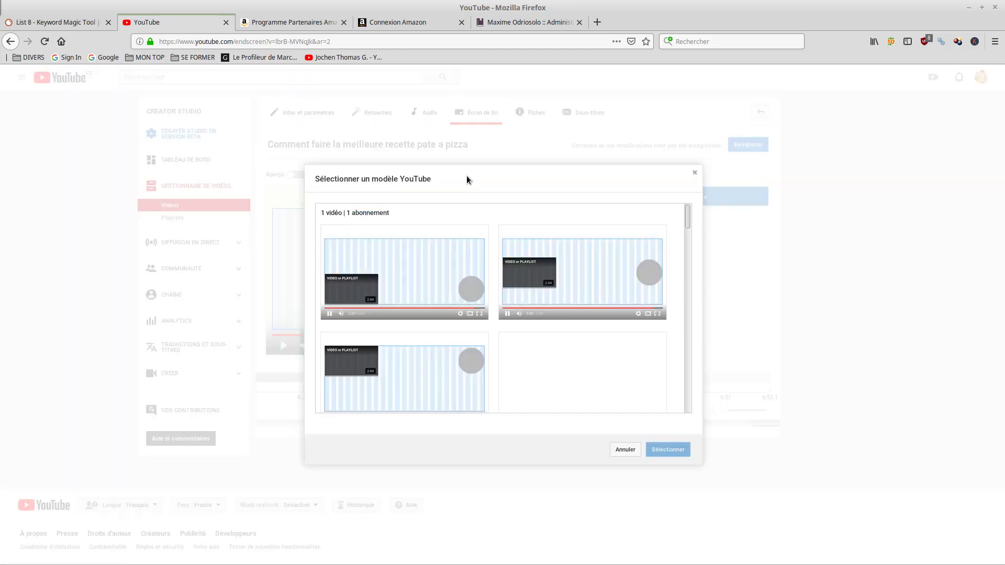
pyautogui.click(693, 174)
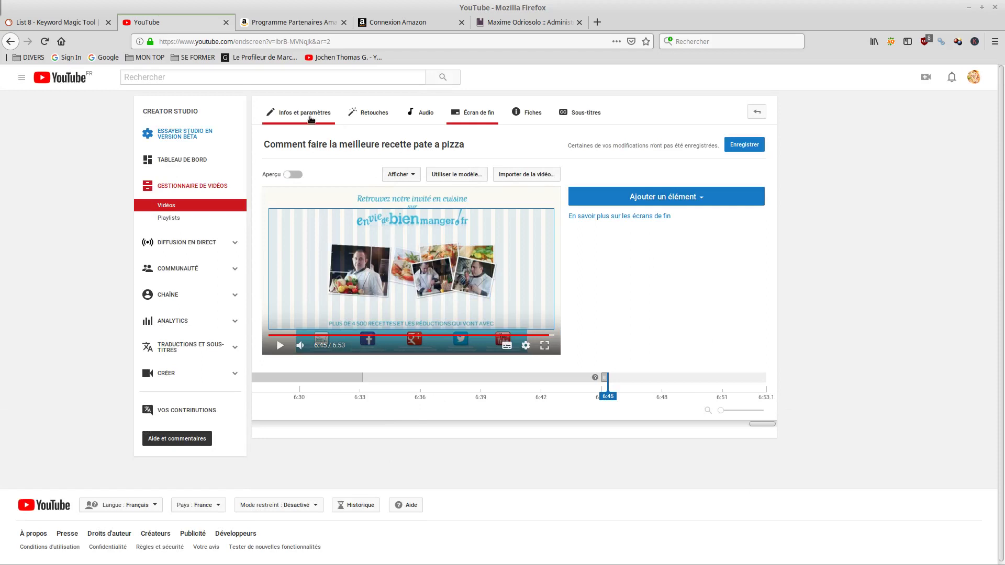
# Step: Examine the requirements for the end screen's link element, including the YouTube Partner Programme condition for external websites
pyautogui.click(646, 196)
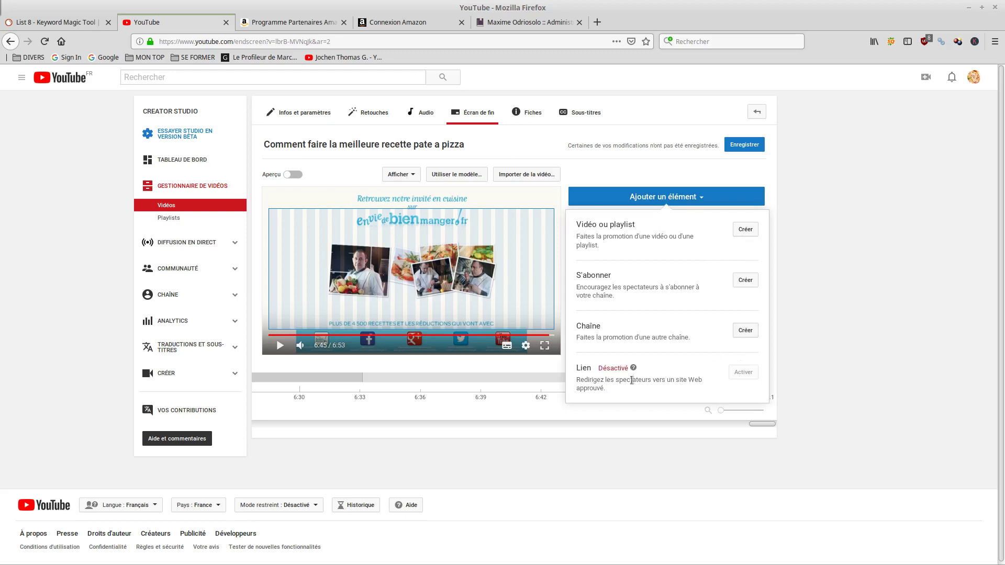
pyautogui.moveTo(621, 378); pyautogui.dragTo(673, 378)
pyautogui.click(633, 369)
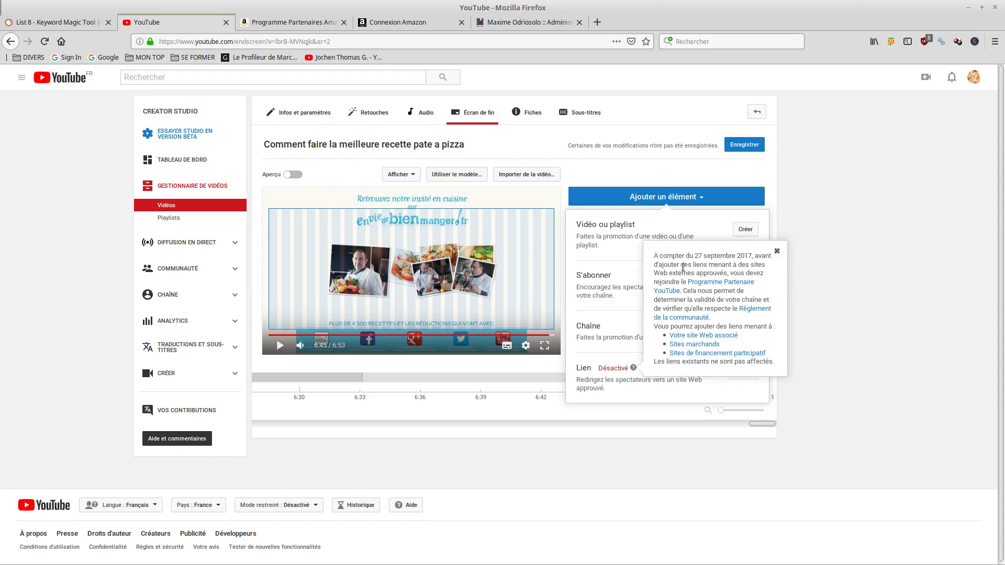
pyautogui.moveTo(676, 274); pyautogui.dragTo(726, 275)
pyautogui.click(747, 271)
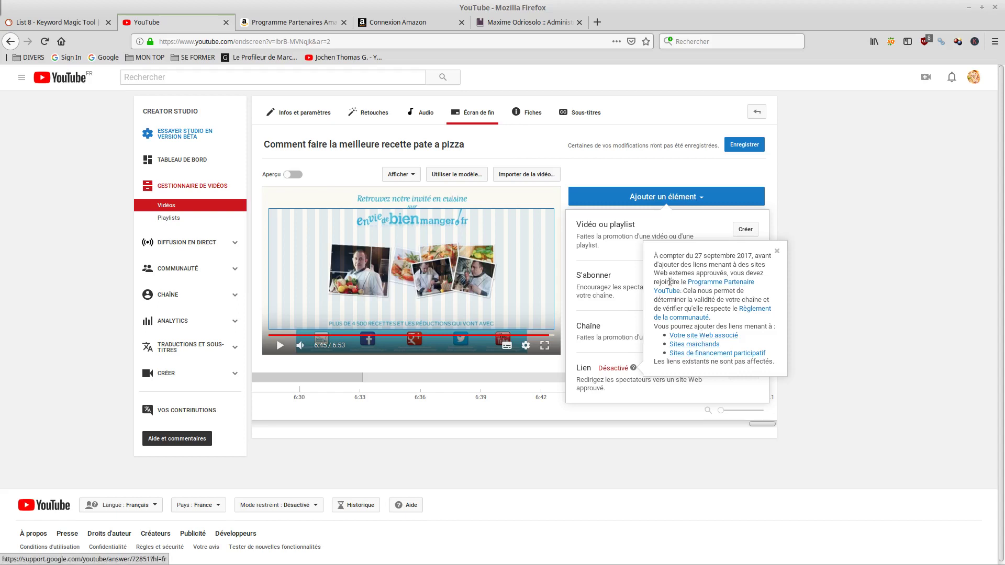
pyautogui.moveTo(674, 282); pyautogui.dragTo(724, 291)
pyautogui.click(698, 392)
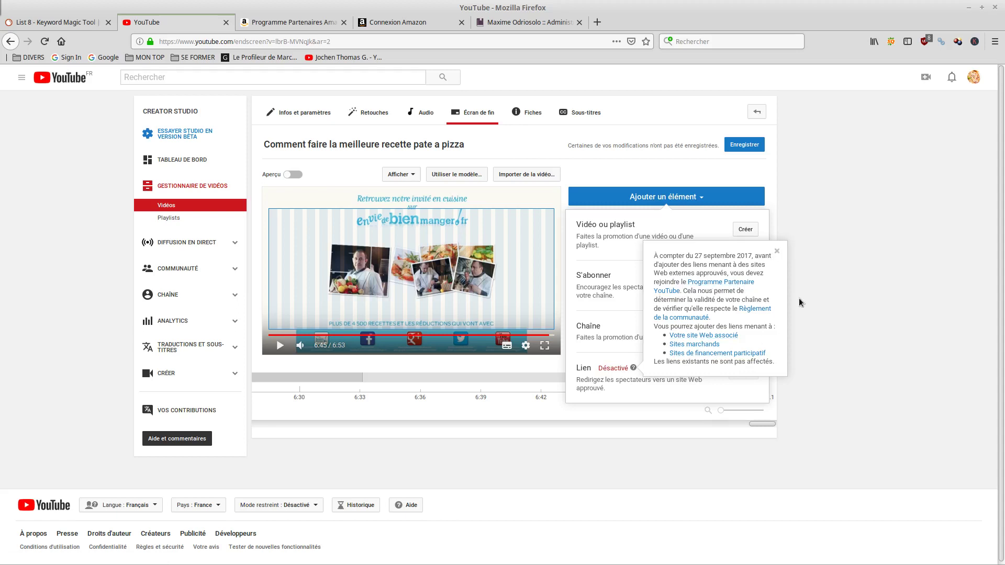
pyautogui.click(777, 251)
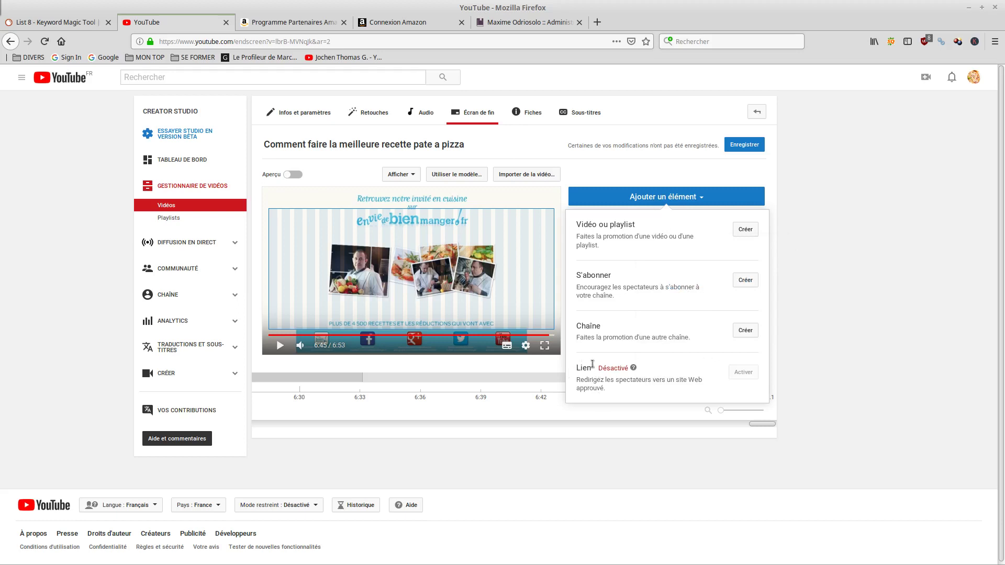
pyautogui.moveTo(592, 370); pyautogui.dragTo(565, 373)
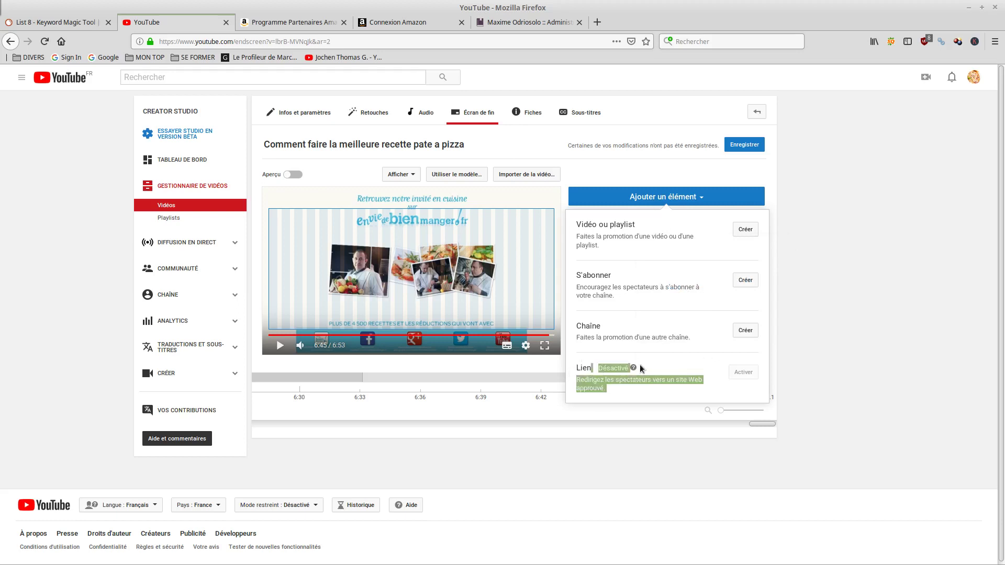
pyautogui.click(681, 367)
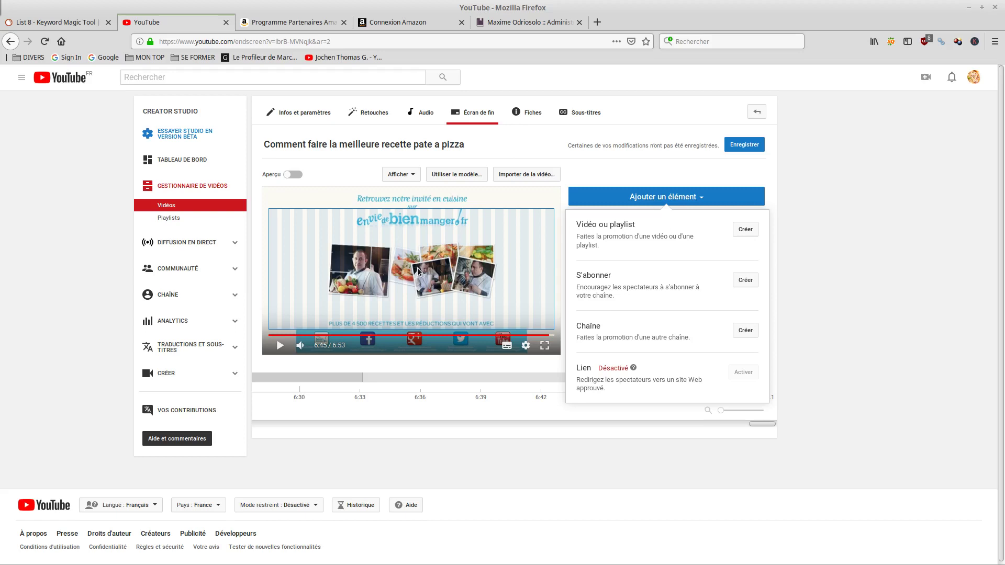
# Step: Save the end screen and return to the channel's list of videos
pyautogui.click(736, 146)
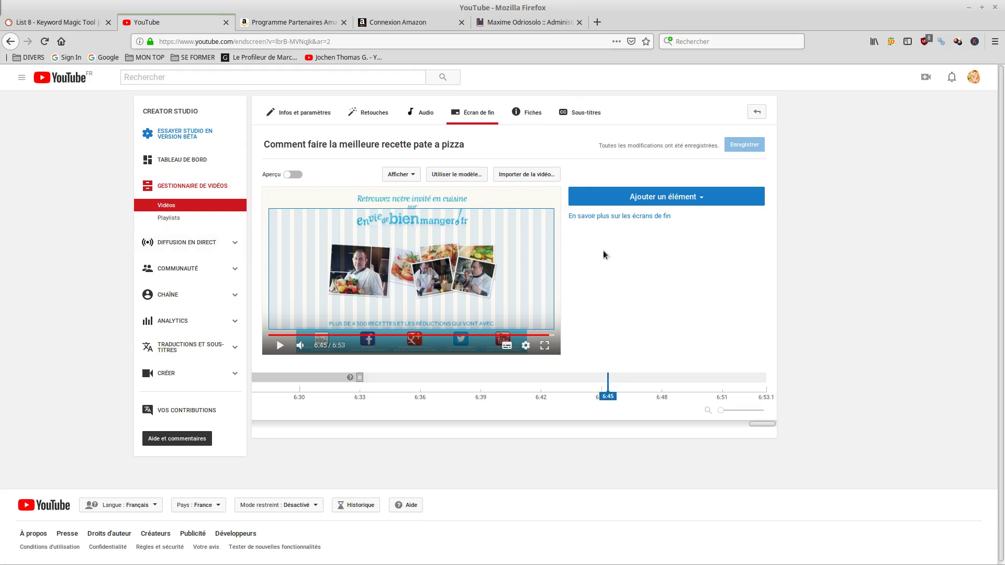
pyautogui.click(176, 206)
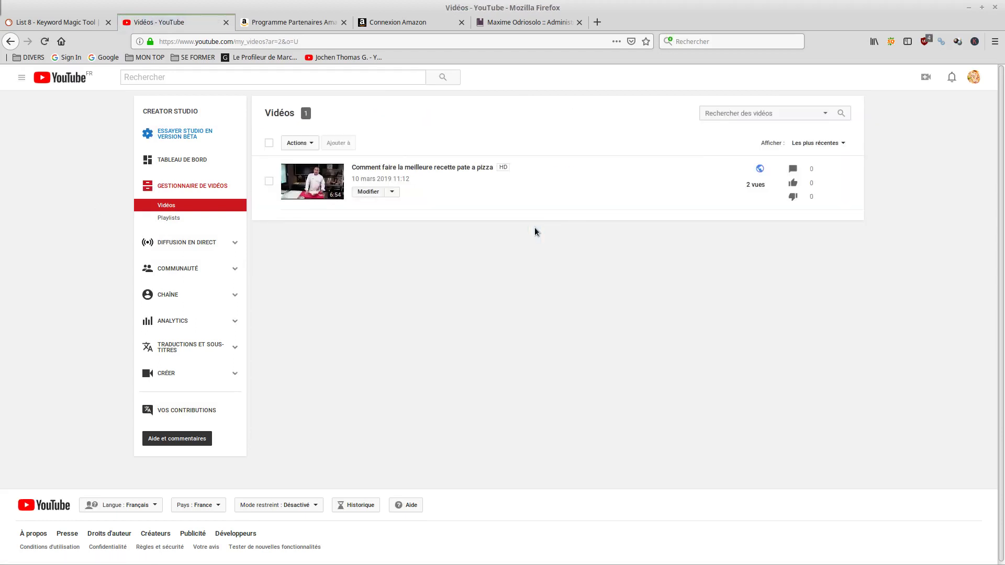
# Step: Switch to the LearnyBox page builder and open the settings of the Introduction page's video element, placing the settings window over the video
pyautogui.click(538, 21)
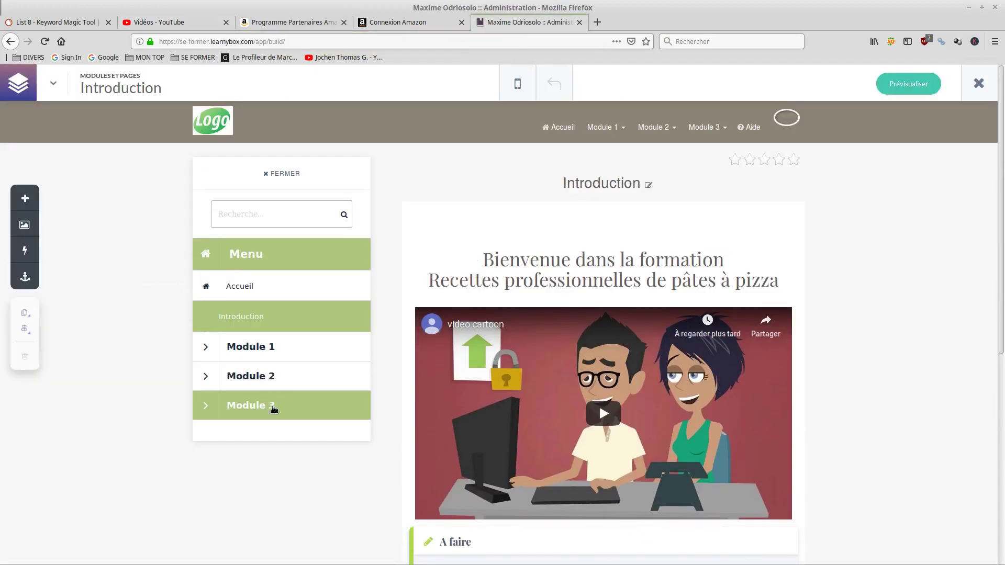
pyautogui.scroll(-3, 273, 410)
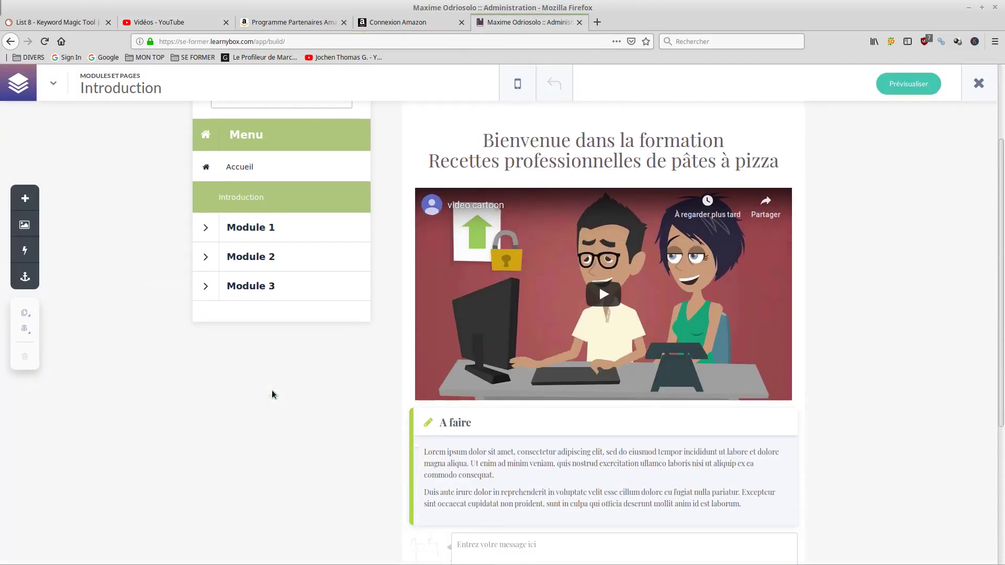
pyautogui.click(665, 240)
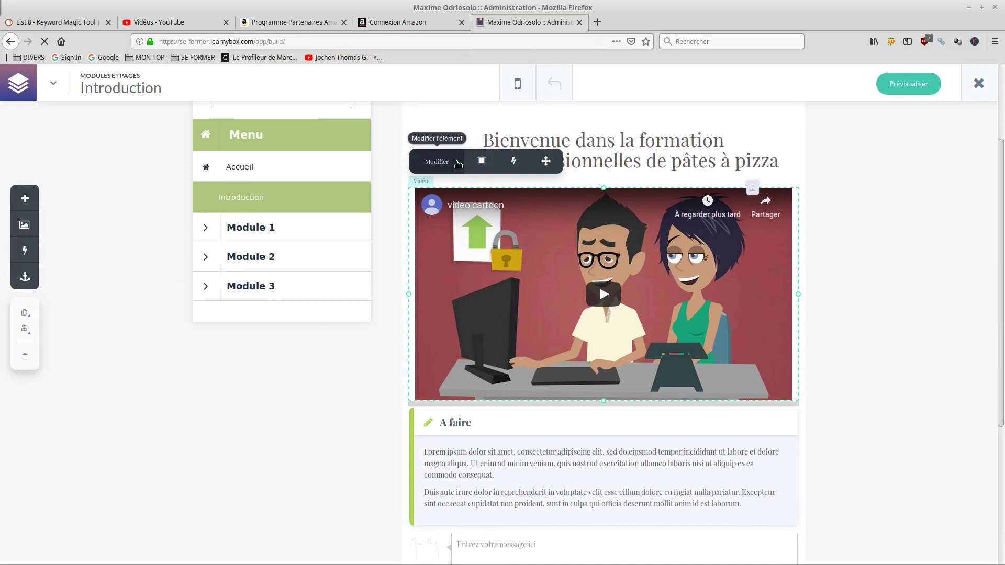
pyautogui.click(457, 163)
pyautogui.moveTo(814, 70); pyautogui.dragTo(492, 99)
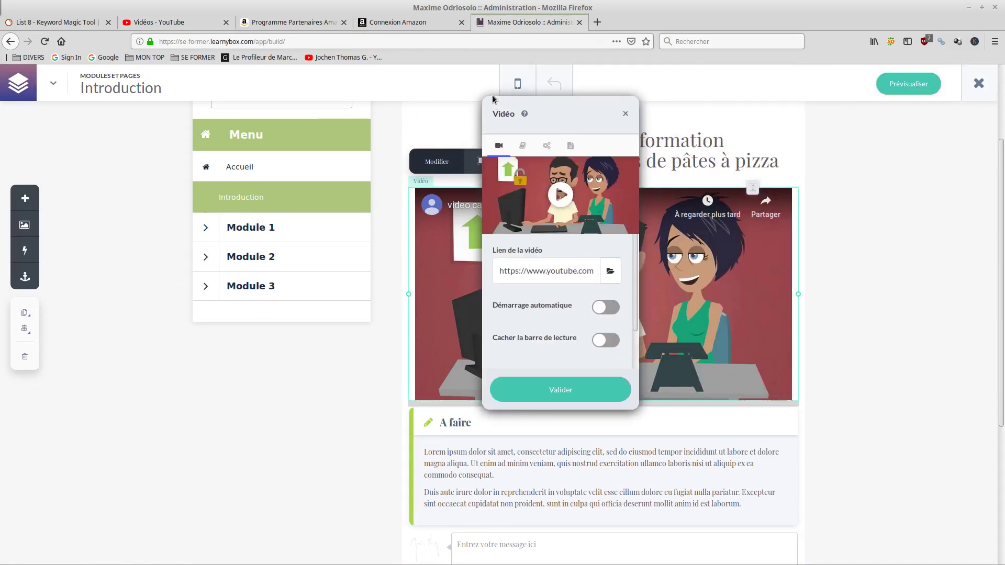
# Step: Switch to the YouTube video manager and open the video "Comment faire la meilleure recette pate a pizza" in a new tab
pyautogui.click(585, 272)
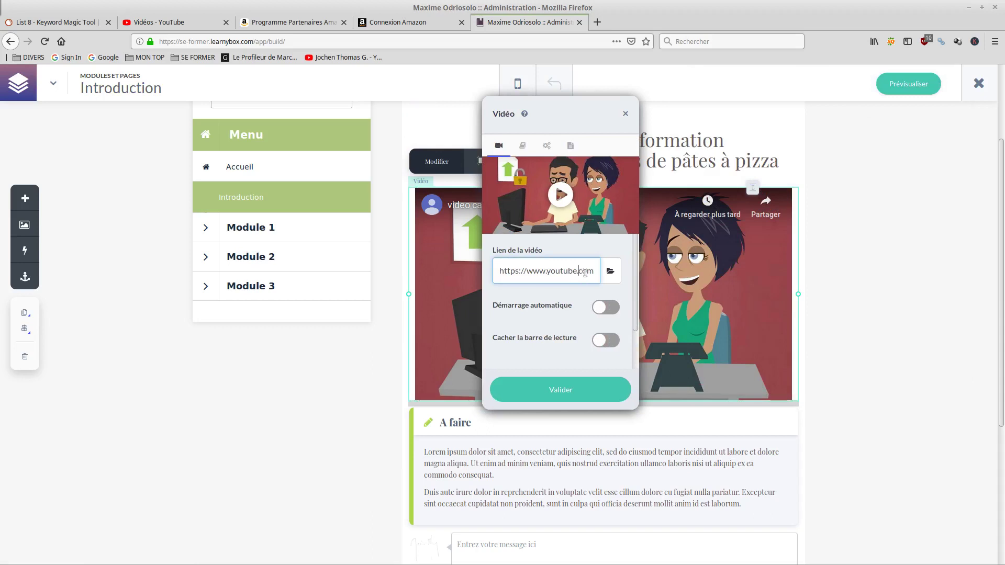
pyautogui.click(610, 271)
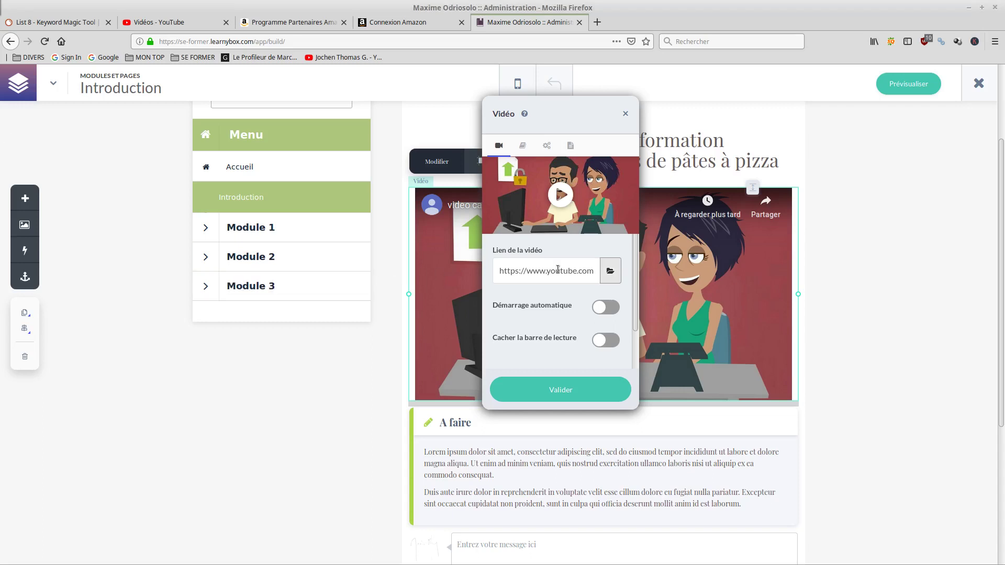
pyautogui.click(173, 22)
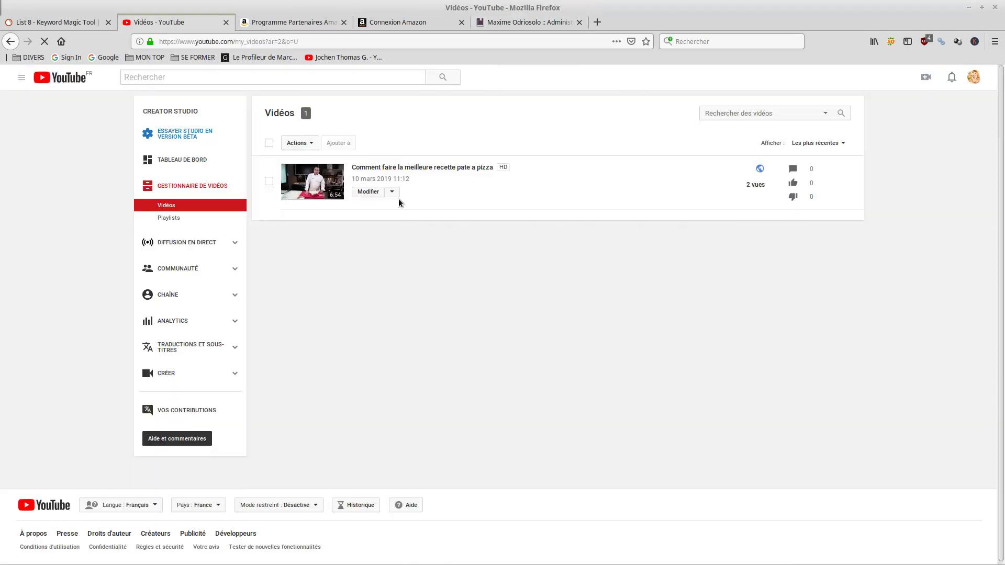
pyautogui.rightClick(396, 167)
pyautogui.click(419, 171)
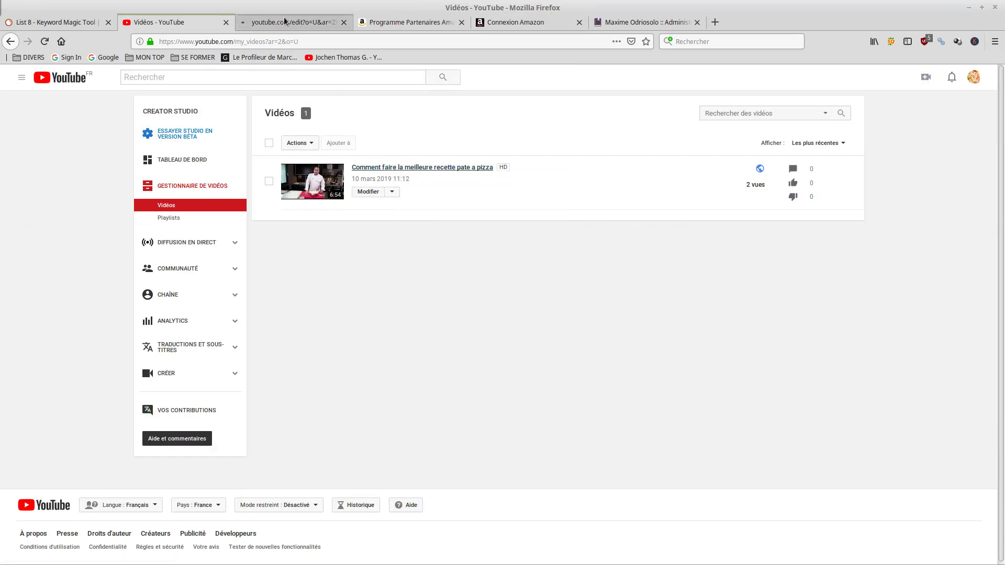
pyautogui.click(264, 21)
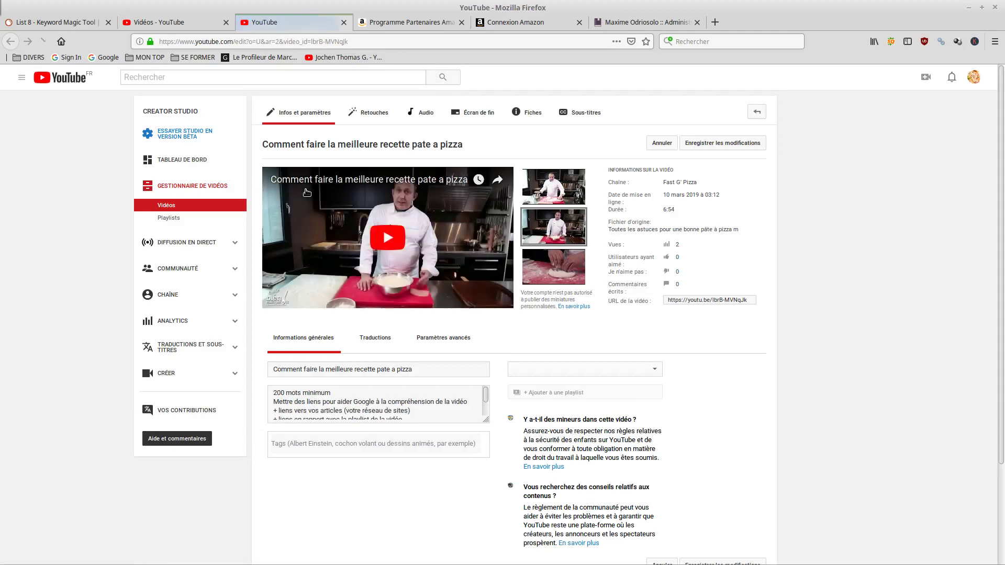
# Step: Open the pizza dough video's watch page, pause playback, copy its web address and close the page
pyautogui.click(446, 273)
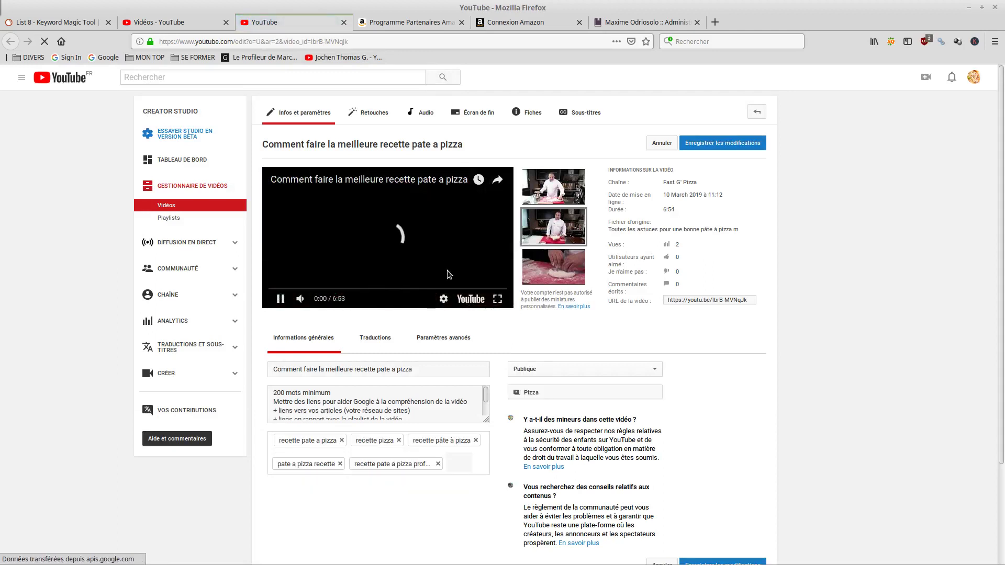
pyautogui.click(388, 211)
pyautogui.click(344, 22)
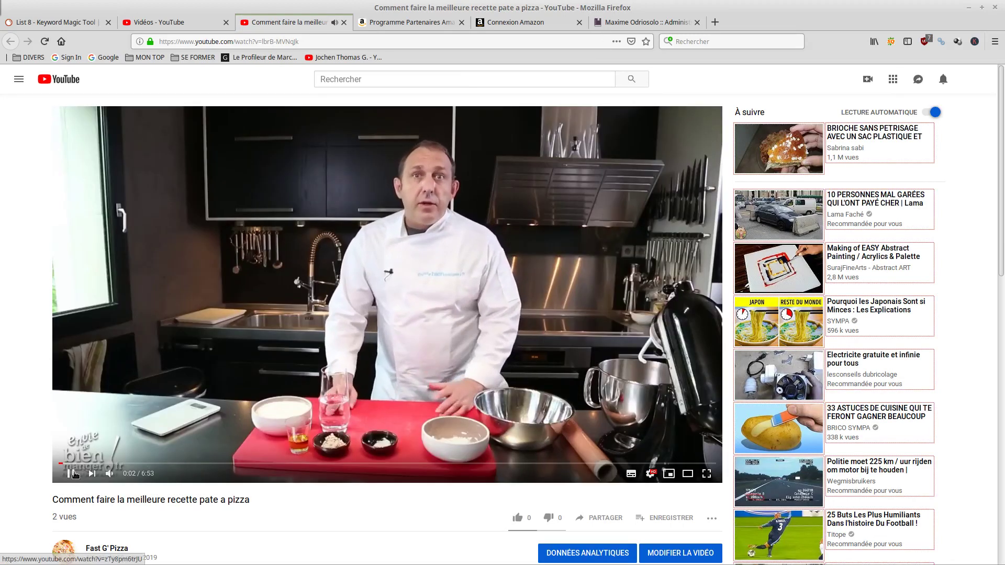
pyautogui.click(70, 474)
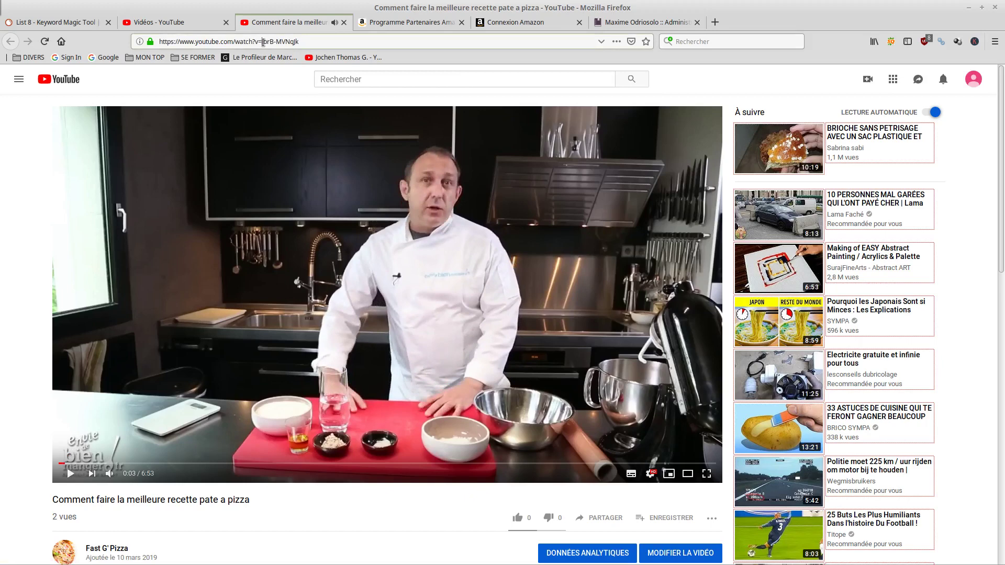
pyautogui.click(263, 42)
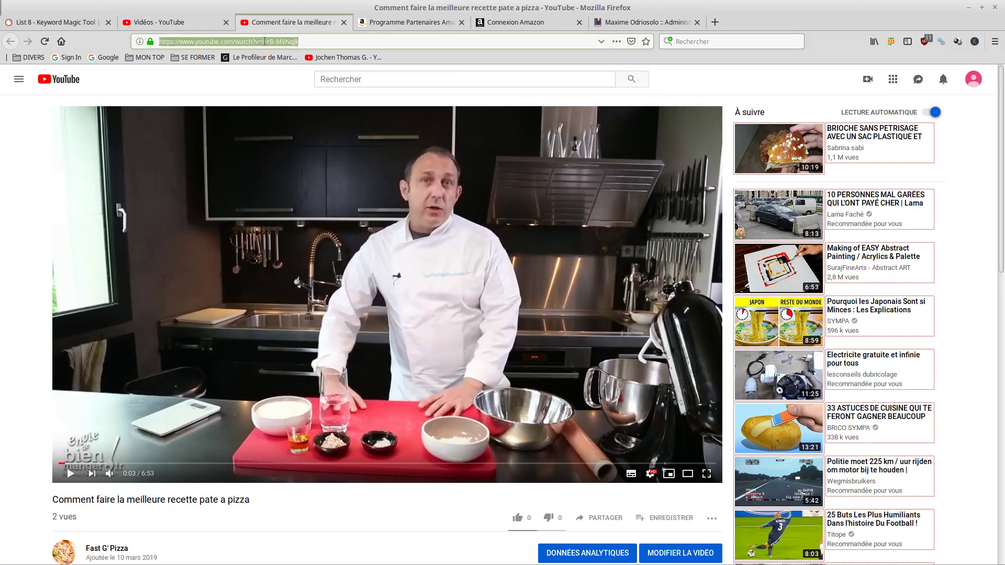
pyautogui.click(344, 22)
pyautogui.click(212, 20)
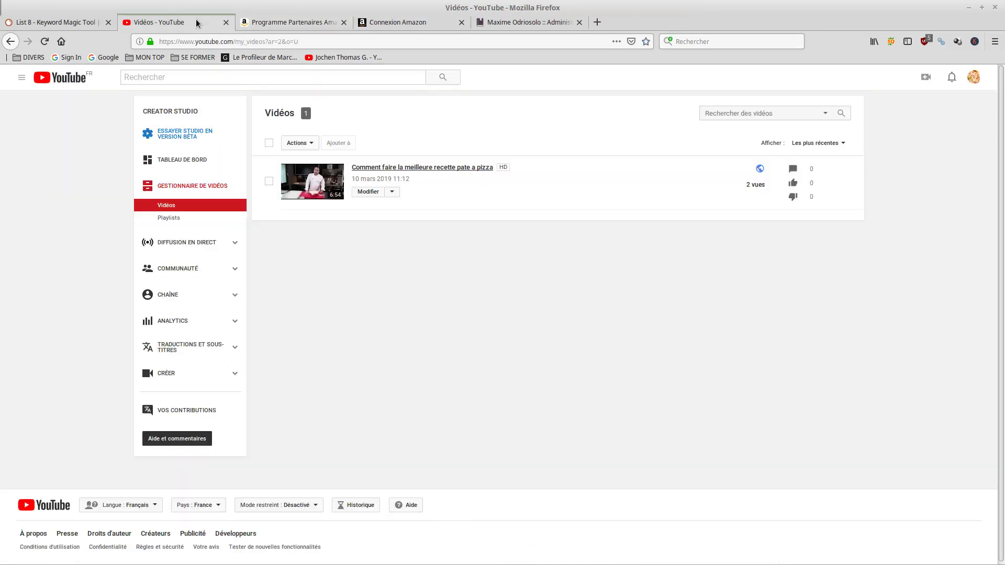
# Step: Return to the LearnyBox page builder, replace the Introduction page's video link with the copied YouTube address and validate it
pyautogui.click(79, 25)
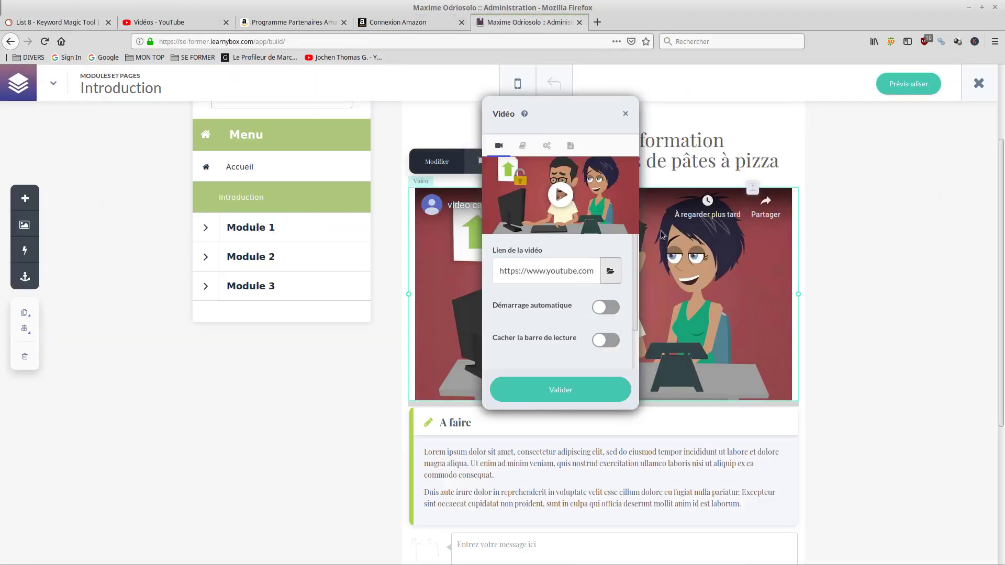
pyautogui.click(556, 266)
pyautogui.hotkey('ctrl', 'a')
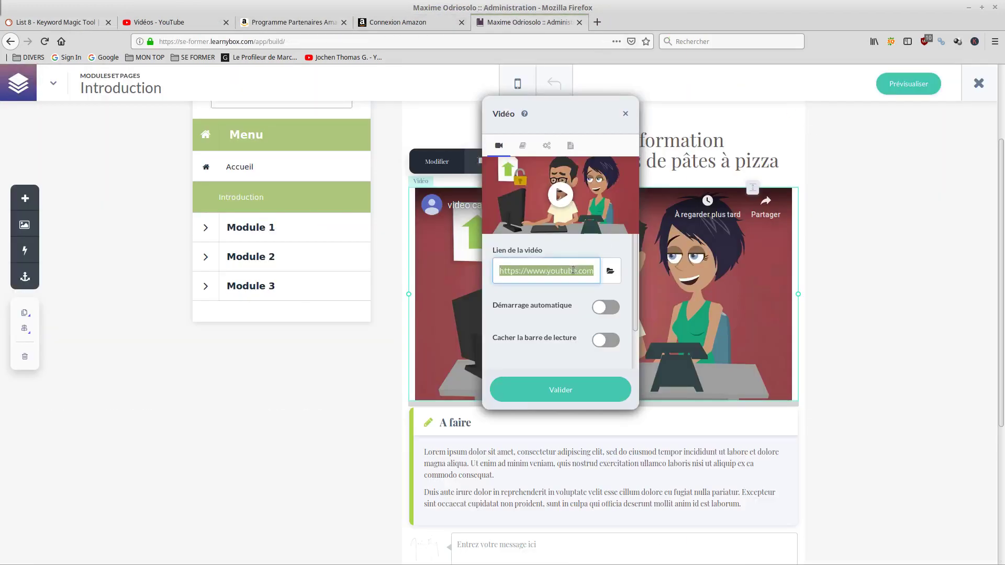
pyautogui.press('BackSpace')
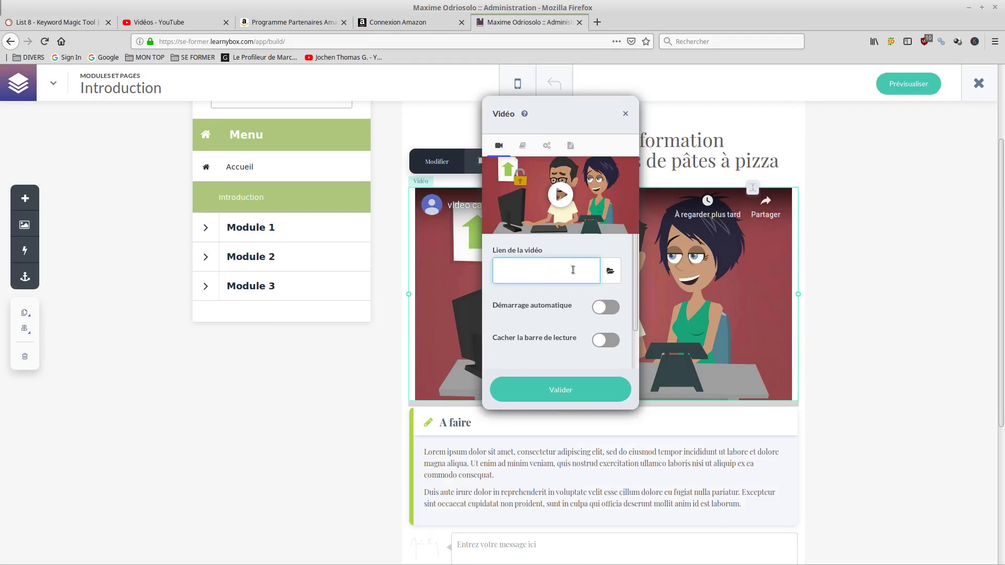
pyautogui.hotkey('ctrl', 'v')
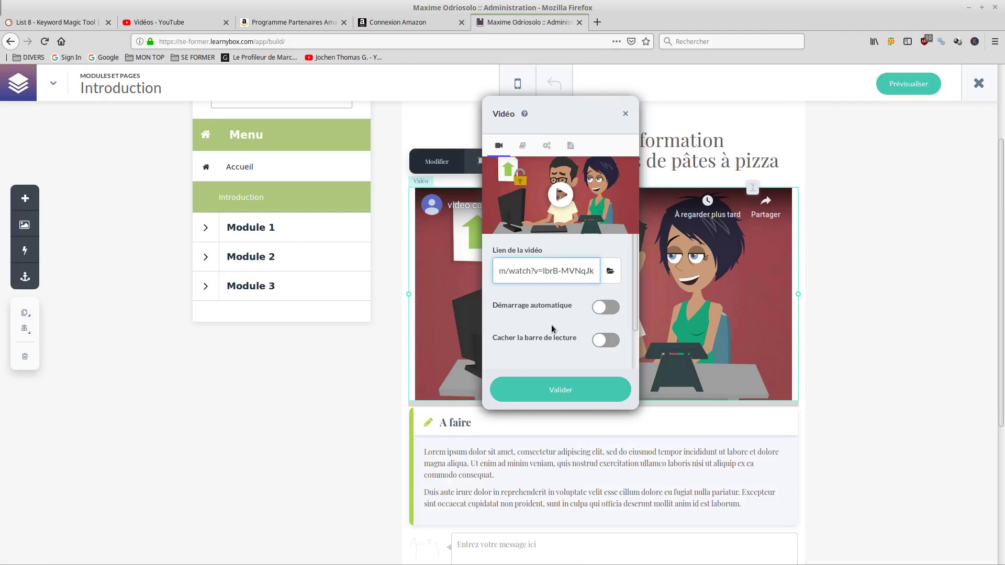
pyautogui.click(548, 392)
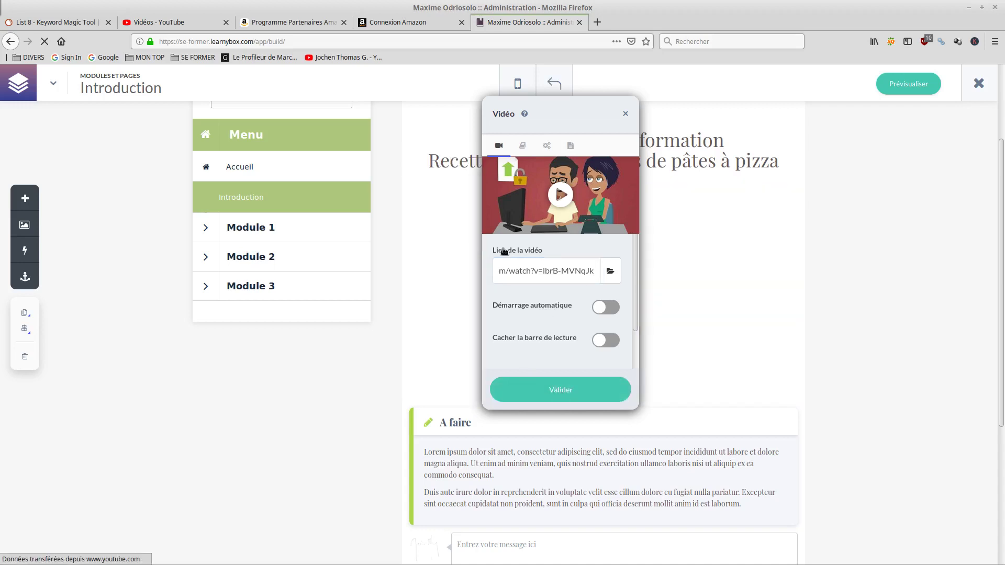
pyautogui.click(557, 387)
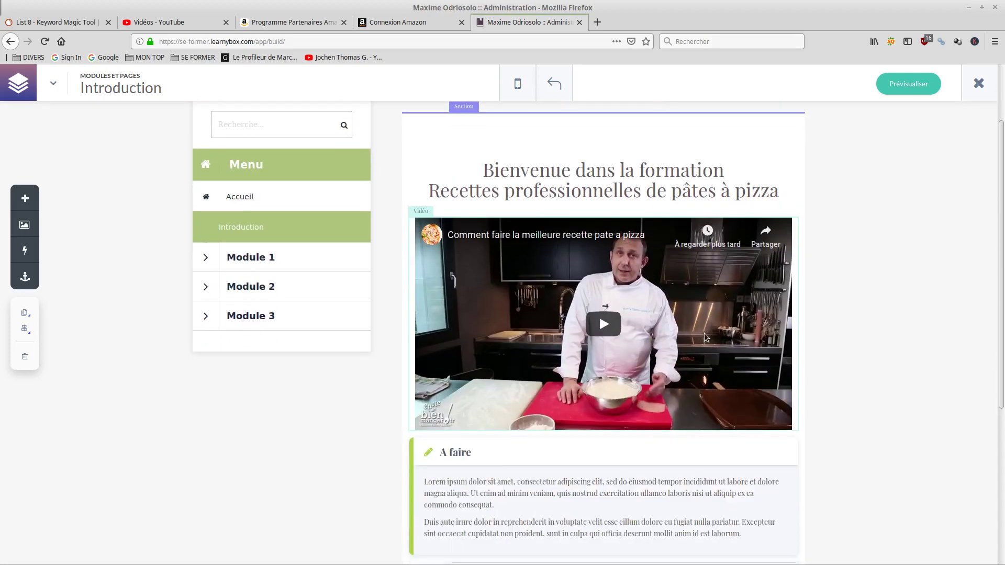
# Step: View the settings of the "A faire" information block below the video and close them without changing anything
pyautogui.scroll(-5, 629, 251)
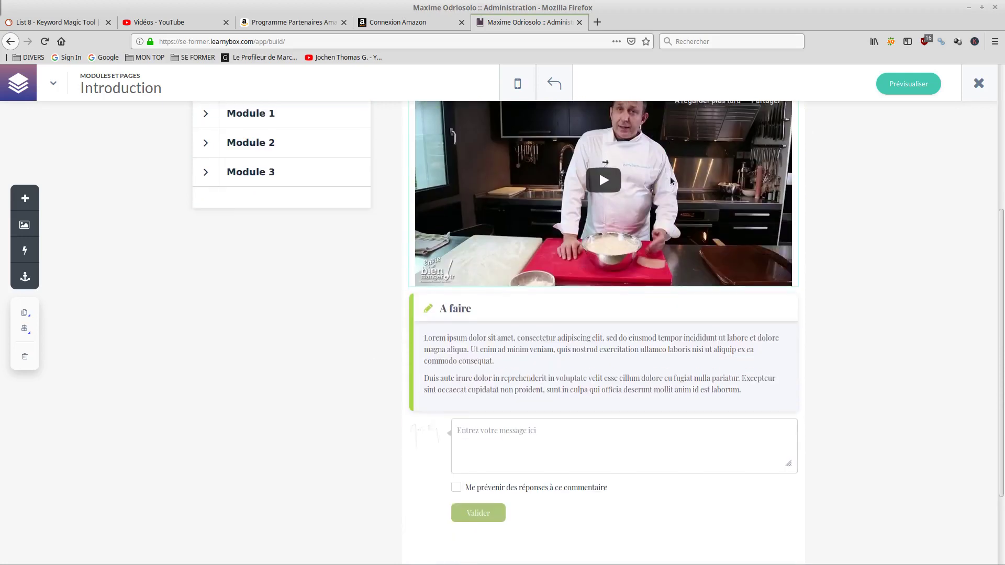
pyautogui.click(606, 354)
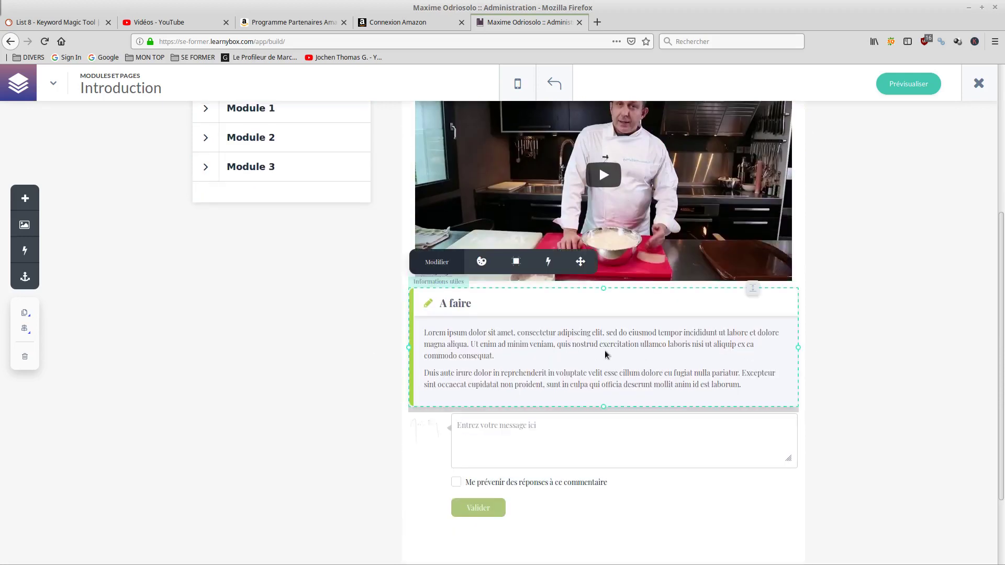
pyautogui.click(430, 260)
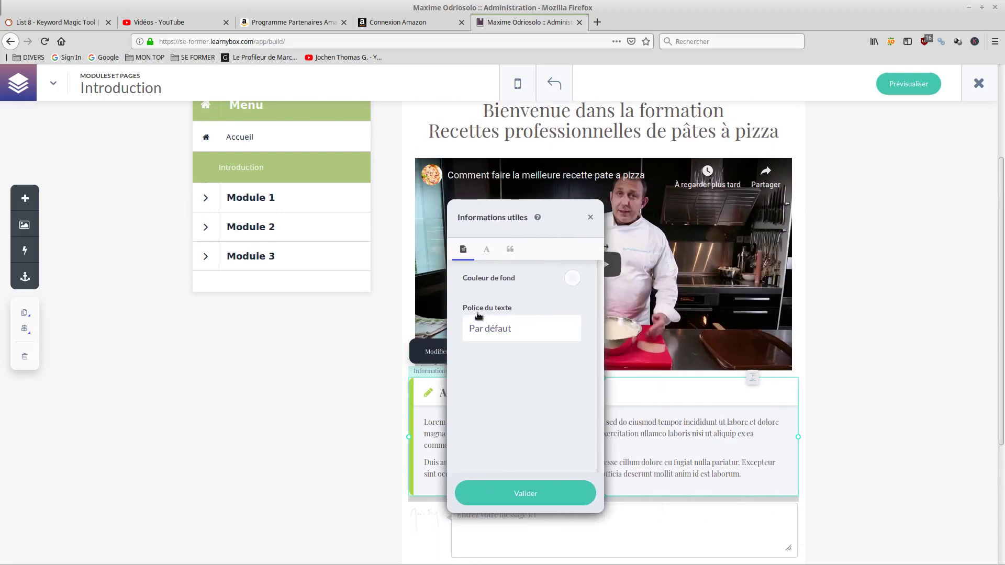
pyautogui.click(589, 218)
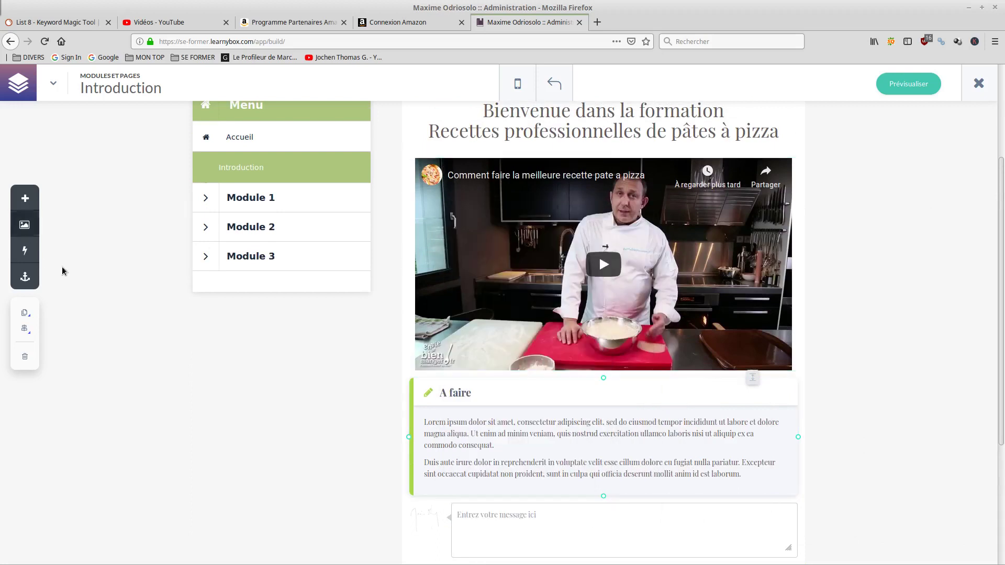
# Step: Browse the available page elements, from images and countdowns to training elements such as the file correction request form, and close the element preview
pyautogui.click(24, 200)
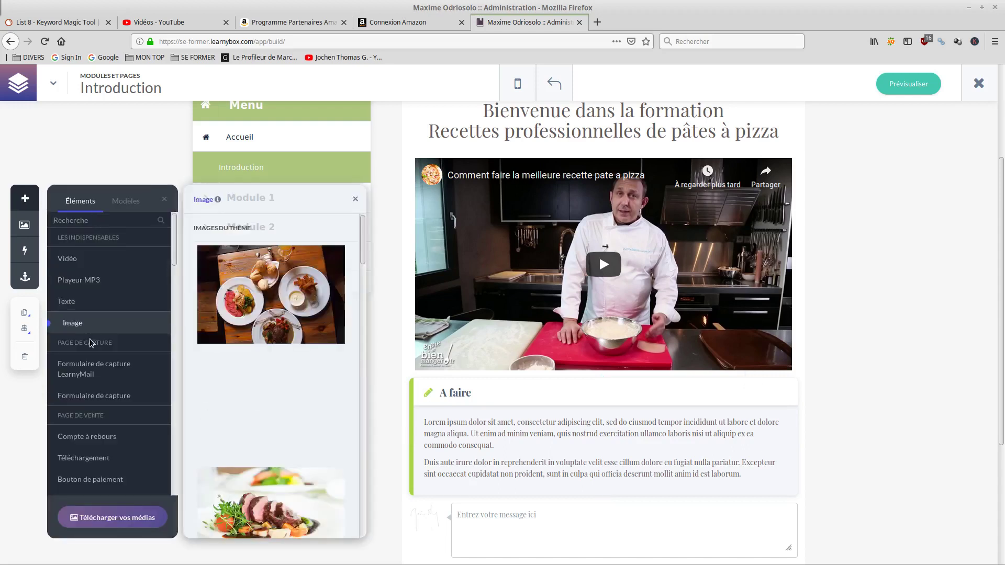
pyautogui.scroll(-3, 89, 346)
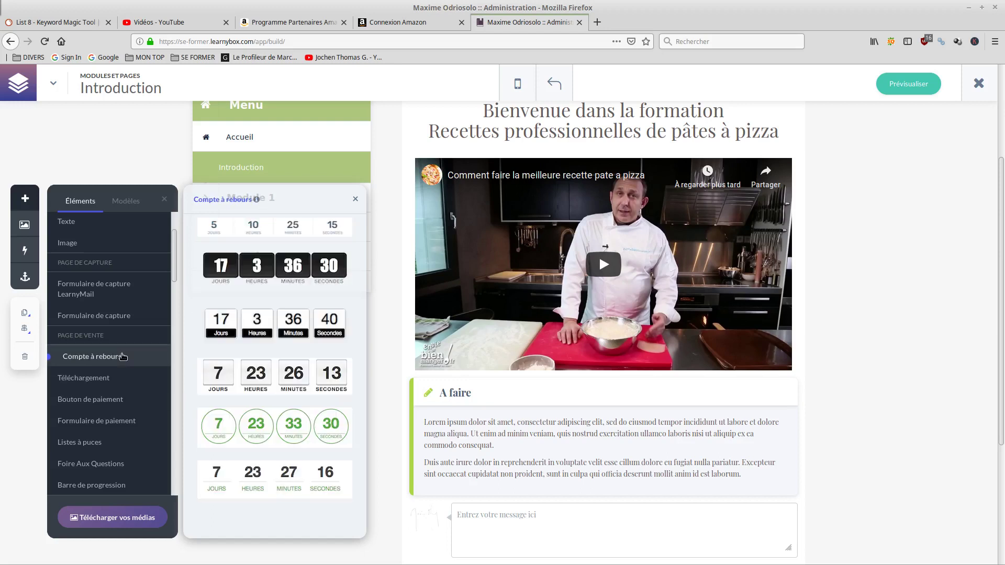
pyautogui.scroll(-3, 112, 418)
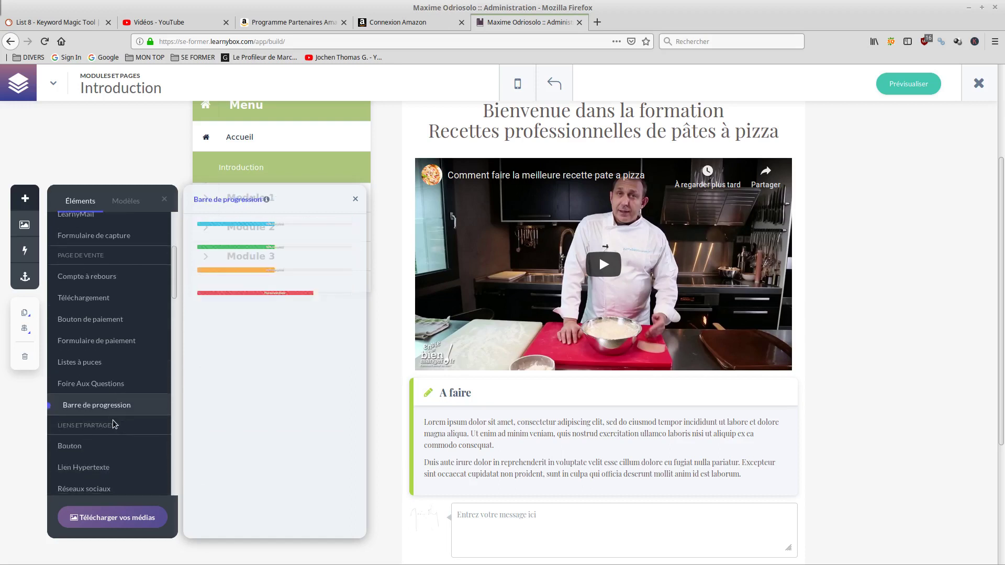
pyautogui.scroll(-5, 112, 420)
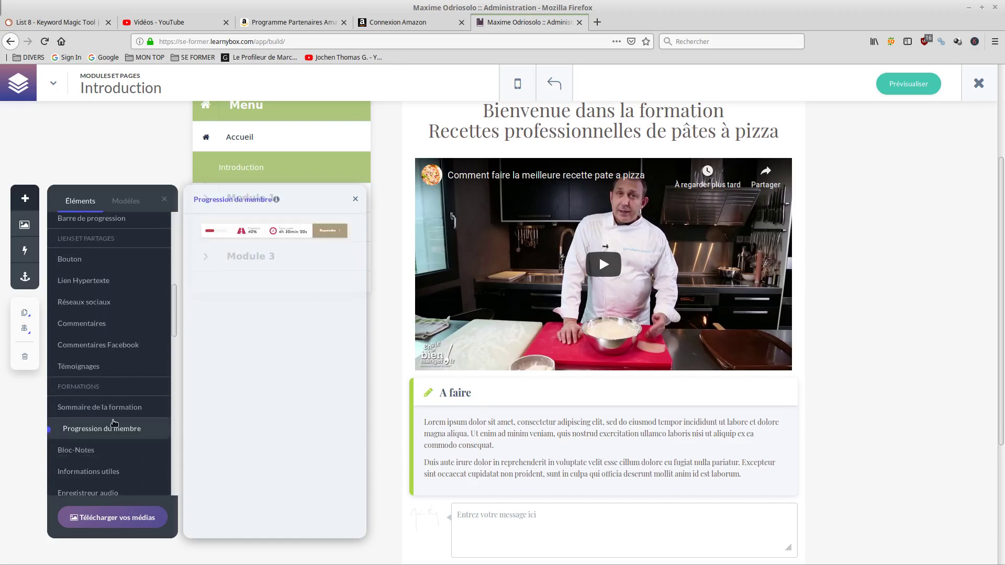
pyautogui.scroll(-6, 114, 421)
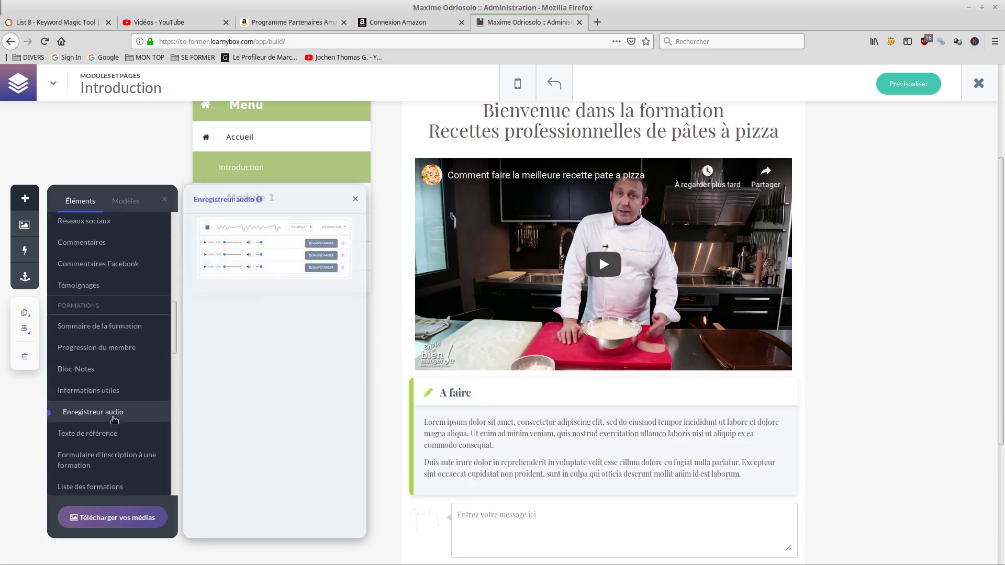
pyautogui.scroll(-2, 114, 421)
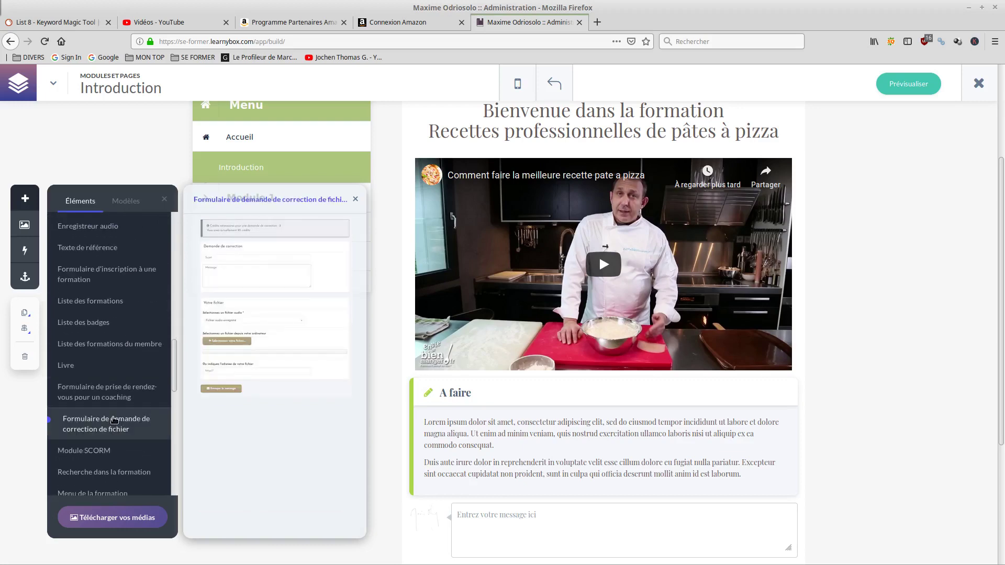
pyautogui.click(592, 460)
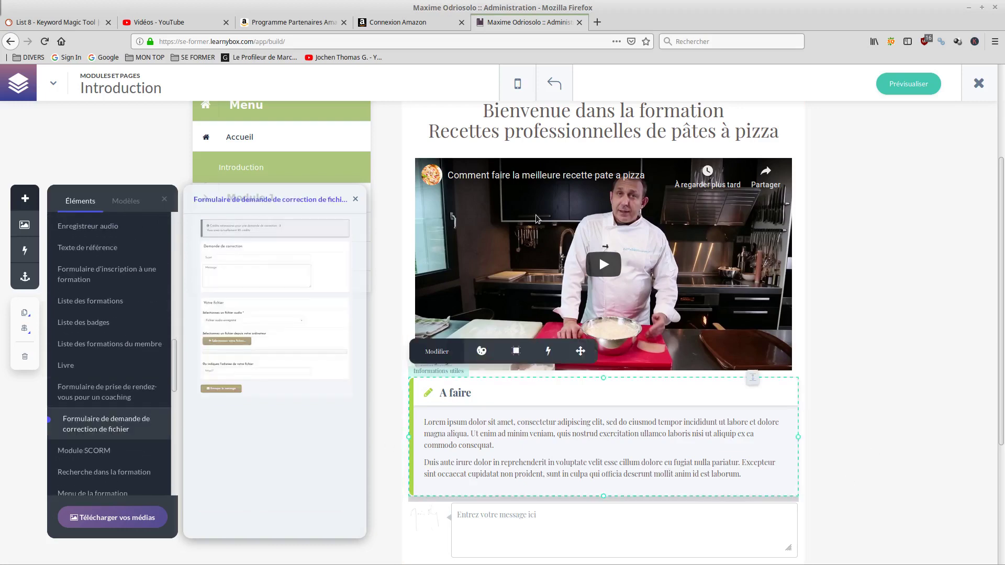
pyautogui.click(299, 22)
pyautogui.click(398, 22)
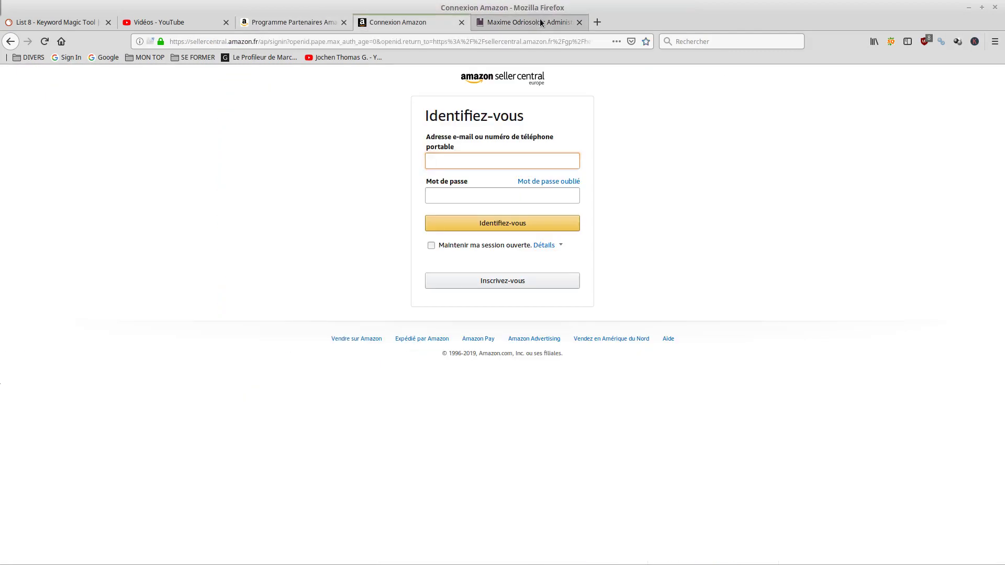
pyautogui.click(528, 21)
pyautogui.scroll(-3, 447, 287)
pyautogui.scroll(2, 498, 309)
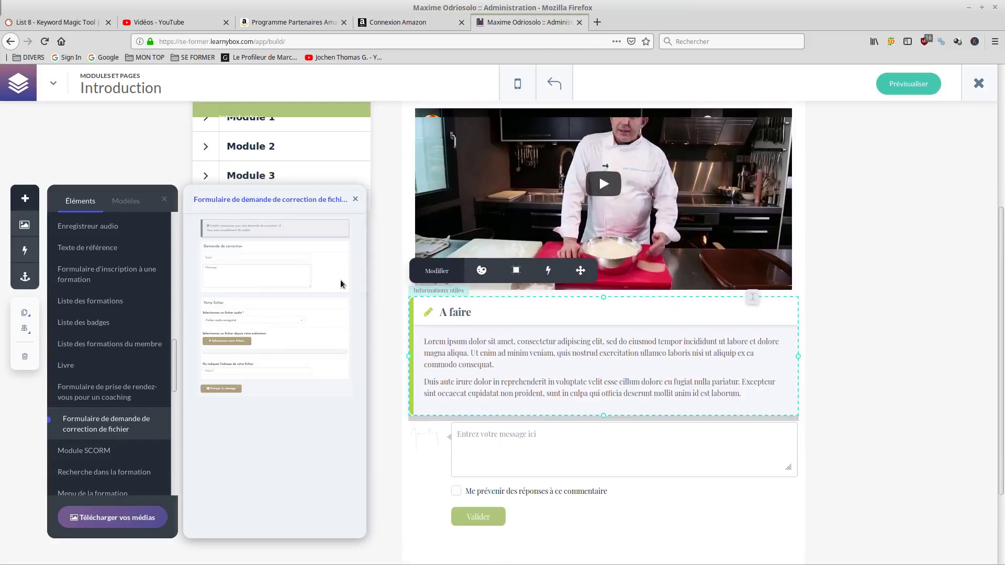
pyautogui.click(355, 201)
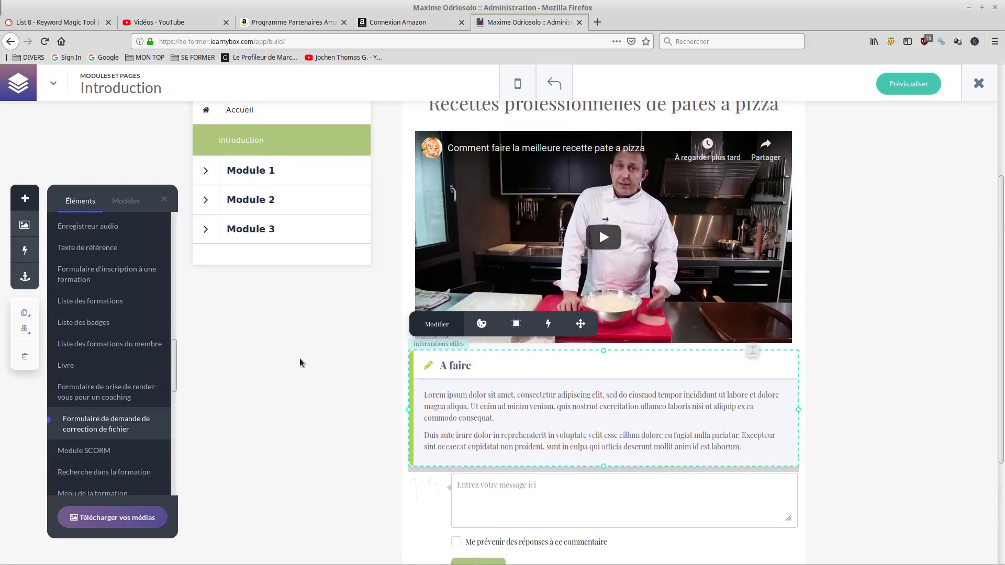
# Step: Reopen the "A faire" block's settings, move the settings window clear of the block and validate it without changing any option
pyautogui.scroll(2, 293, 356)
pyautogui.scroll(-5, 581, 283)
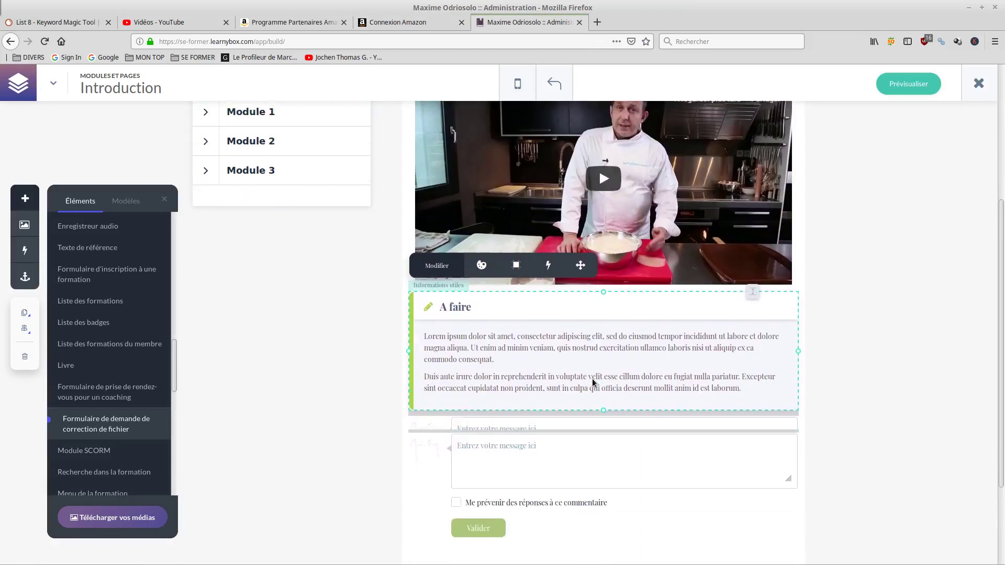
pyautogui.scroll(3, 548, 324)
pyautogui.click(545, 412)
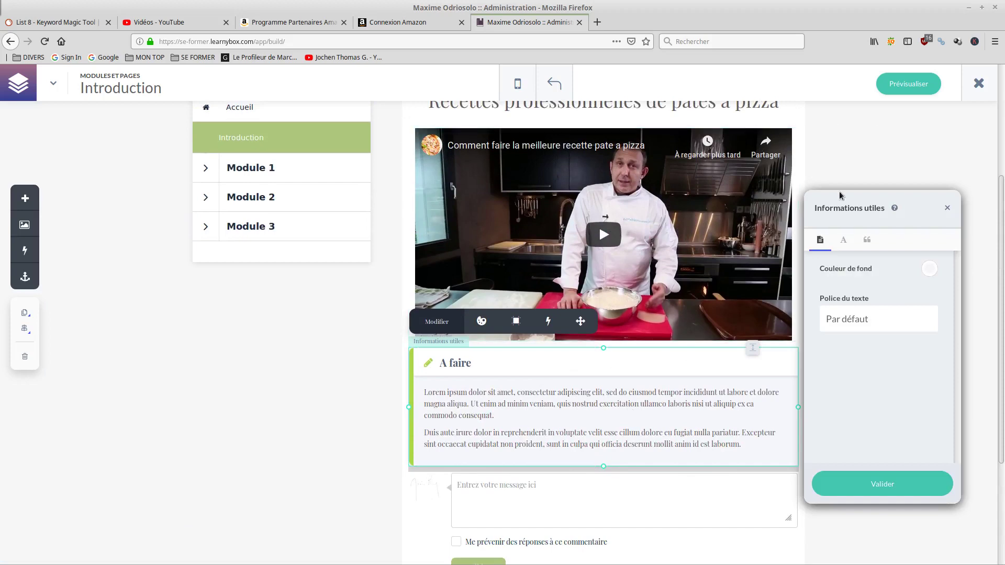
pyautogui.moveTo(838, 199); pyautogui.dragTo(167, 171)
pyautogui.click(280, 445)
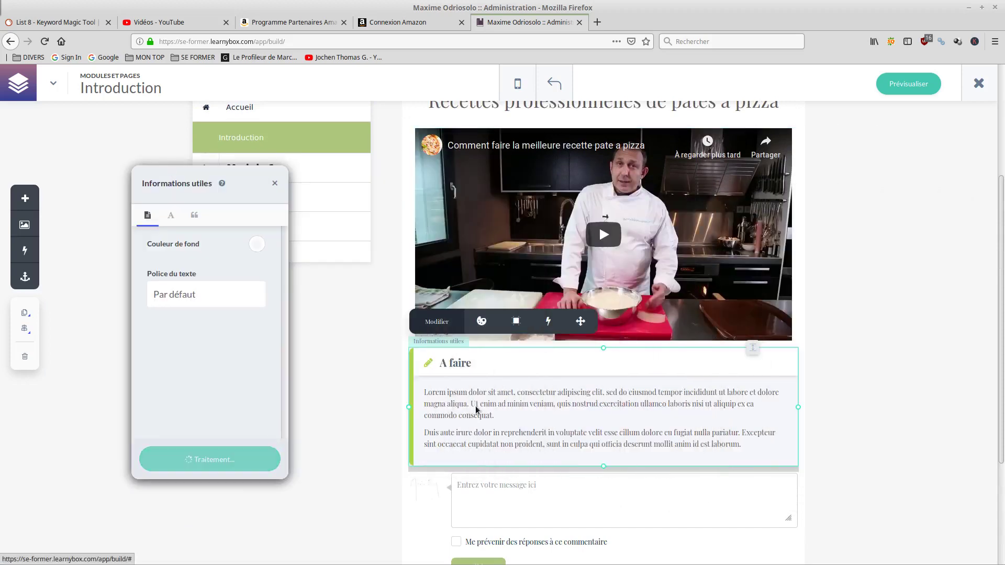
pyautogui.click(428, 392)
pyautogui.click(829, 488)
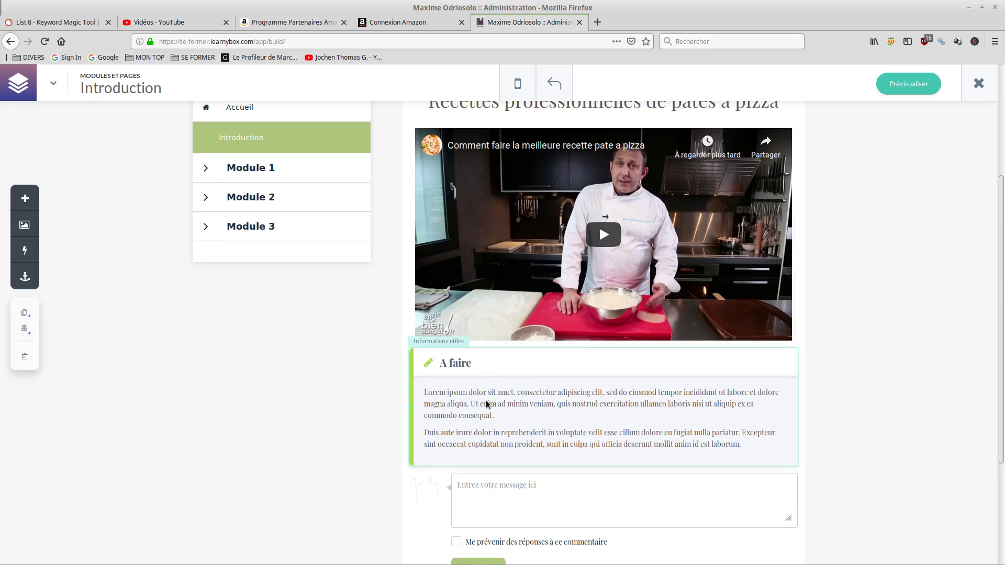
pyautogui.scroll(3, 534, 268)
pyautogui.scroll(-2, 411, 249)
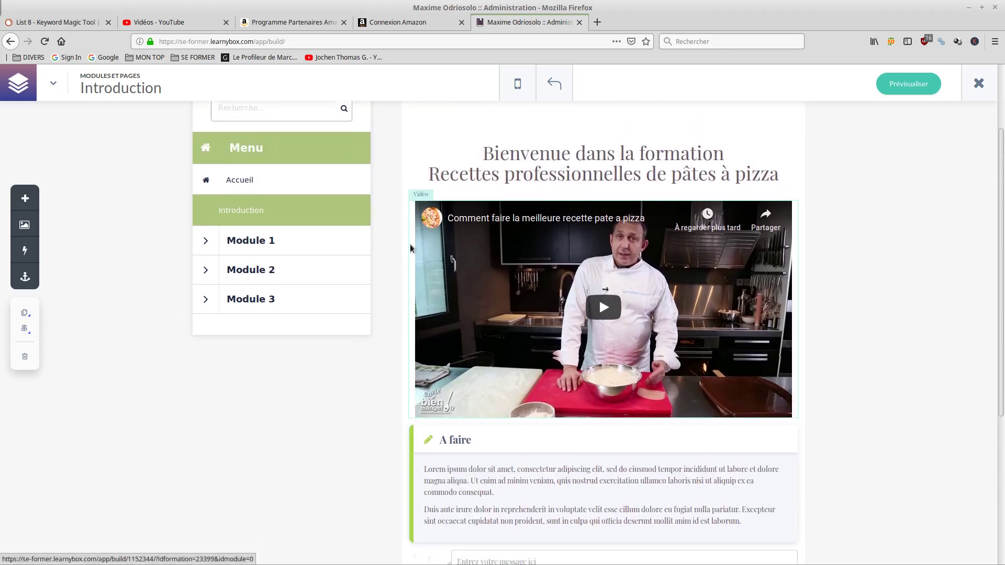
# Step: Try to sign in to Amazon Seller Central, filling the e-mail and password fields from the second saved login
pyautogui.click(285, 21)
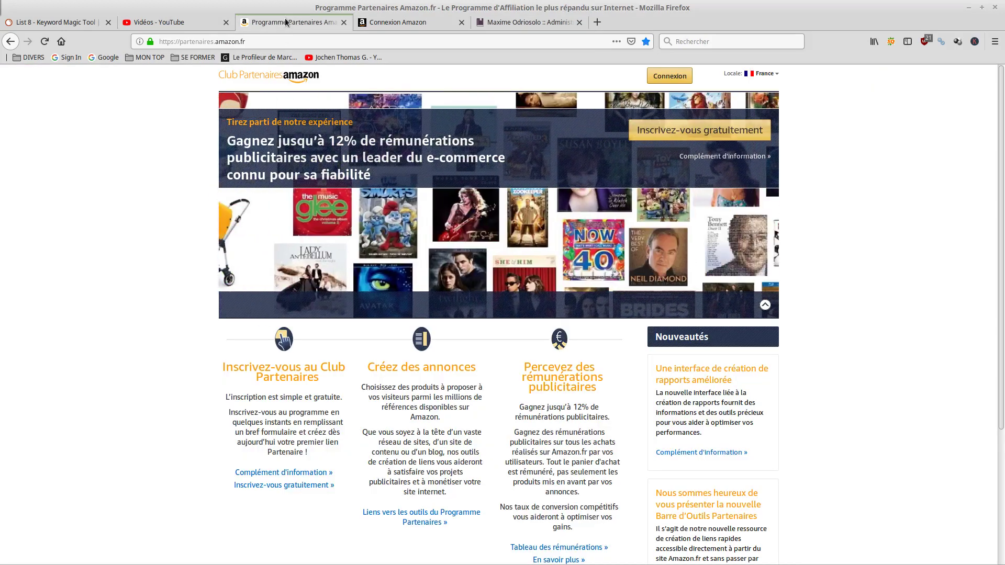
pyautogui.click(399, 28)
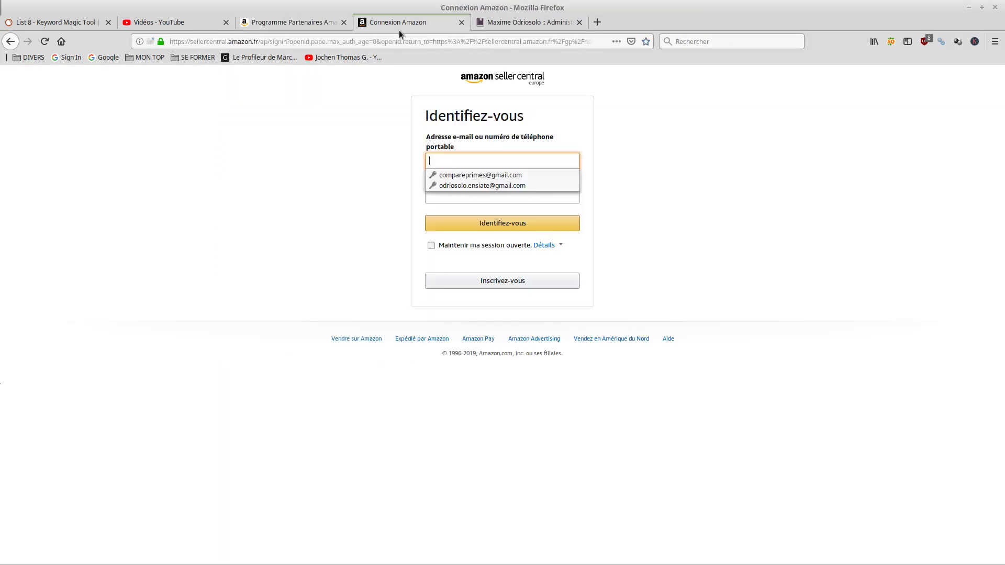
pyautogui.click(473, 185)
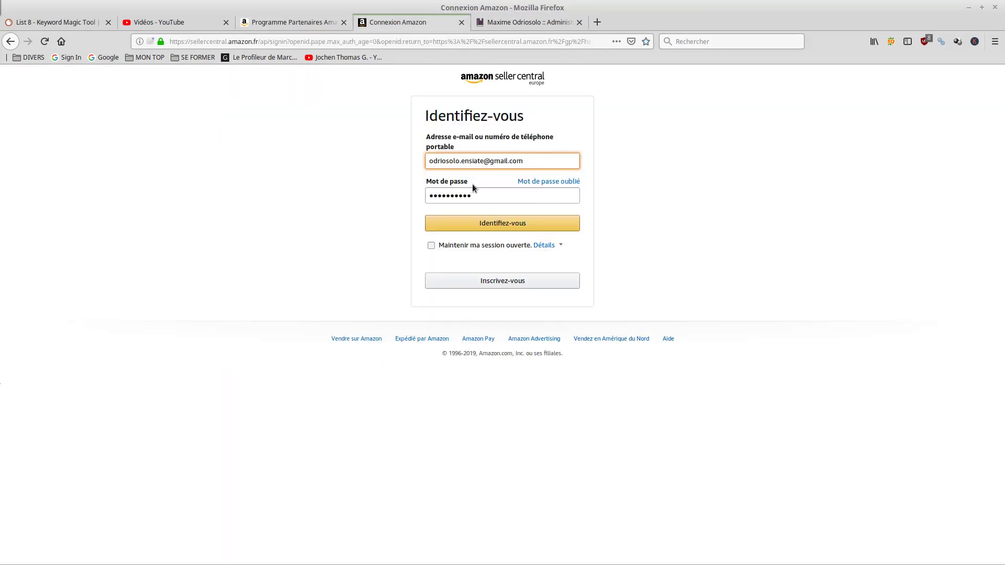
pyautogui.click(499, 224)
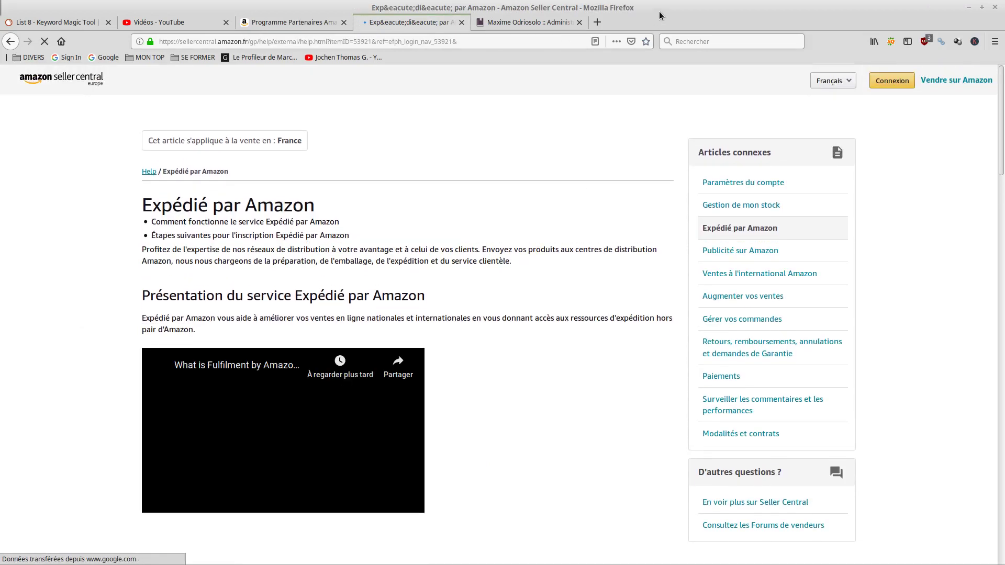
# Step: Reopen the Seller Central sign-in page, fill in the account e-mail and password, and try to sign in again
pyautogui.doubleClick(644, 8)
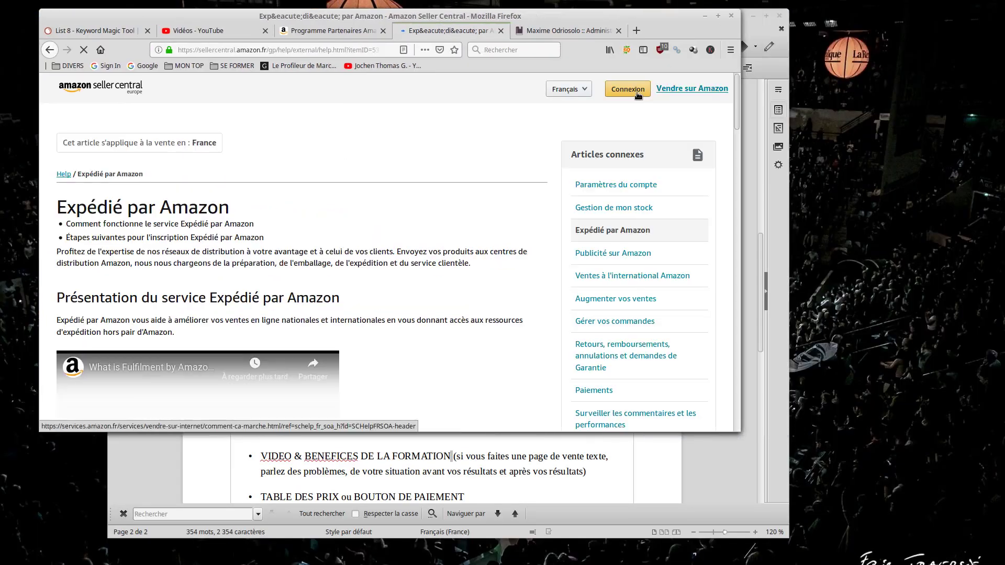
pyautogui.click(717, 15)
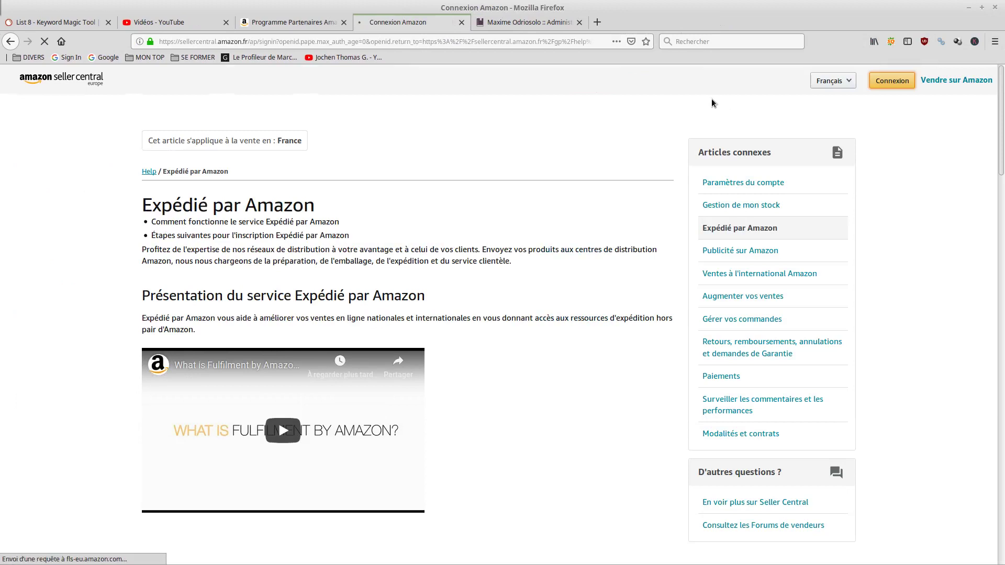
pyautogui.click(468, 160)
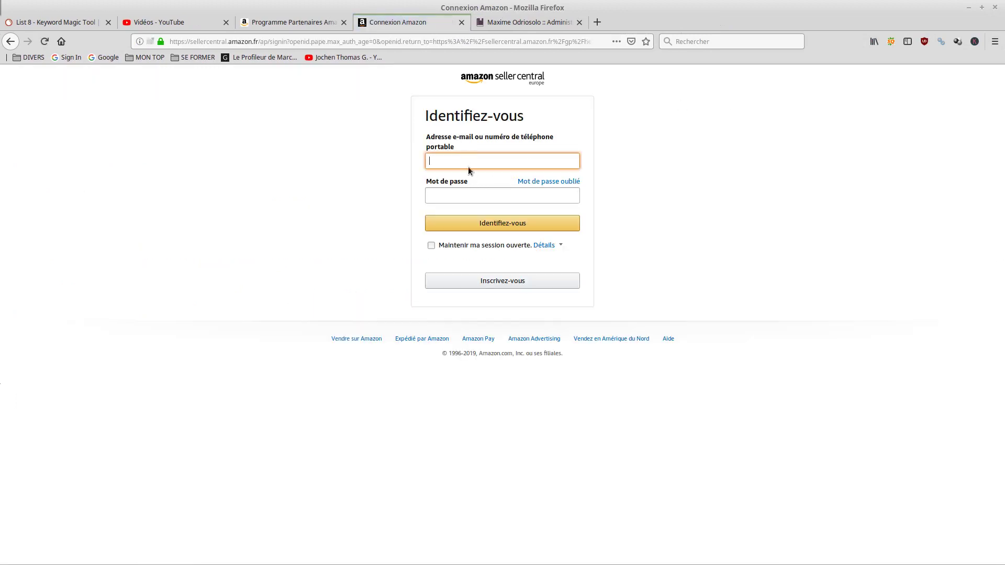
pyautogui.click(467, 165)
pyautogui.click(398, 309)
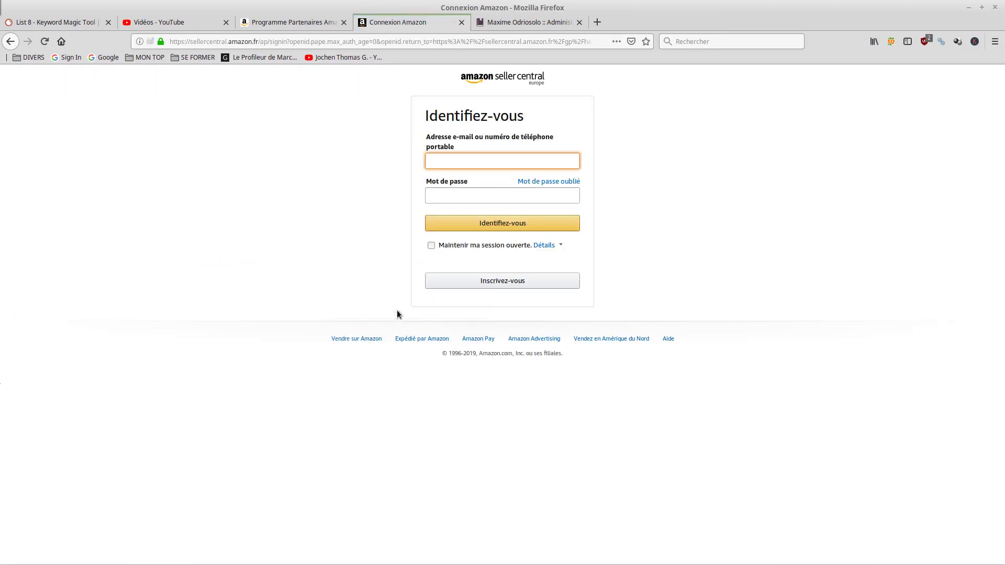
pyautogui.click(484, 225)
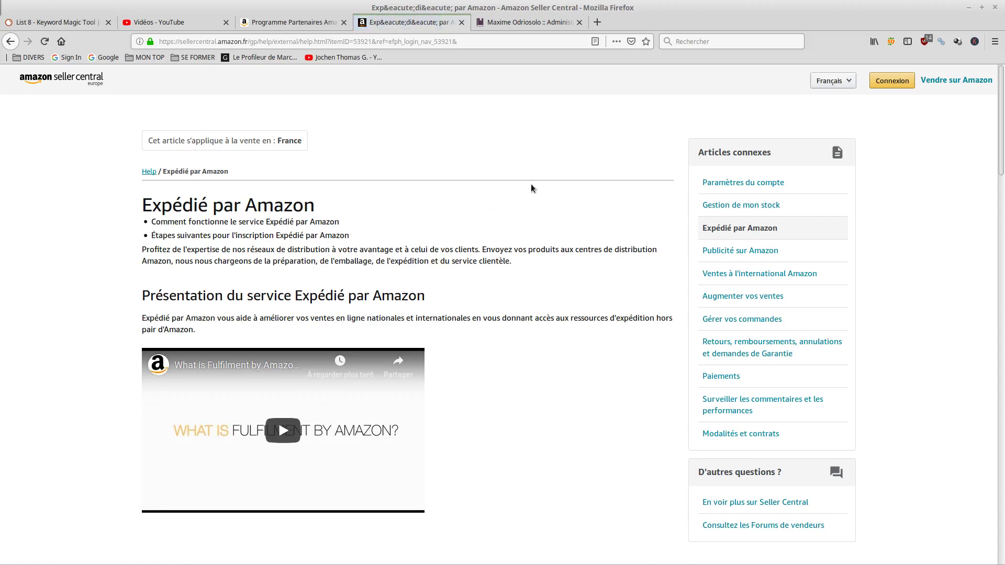
# Step: Reduce the page zoom to 80% and restore the browser window to its smaller, unmaximised size
pyautogui.hotkey('ctrl', '-')
pyautogui.hotkey('ctrl', '-')
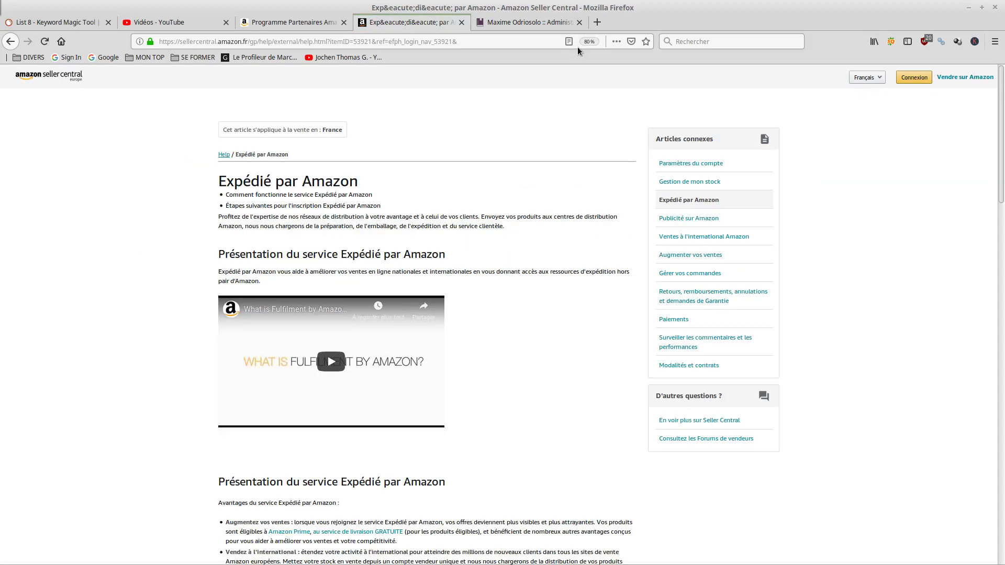
pyautogui.moveTo(568, 10); pyautogui.dragTo(446, 28)
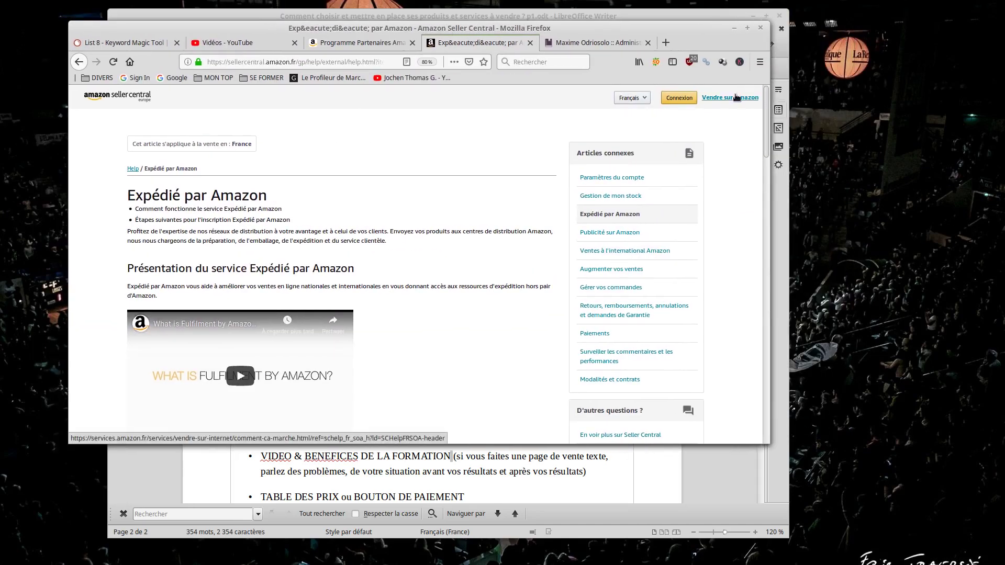
# Step: View the Vendre sur Amazon page, go back, and retry the Seller Central sign-in with the second saved login's e-mail and password
pyautogui.click(736, 97)
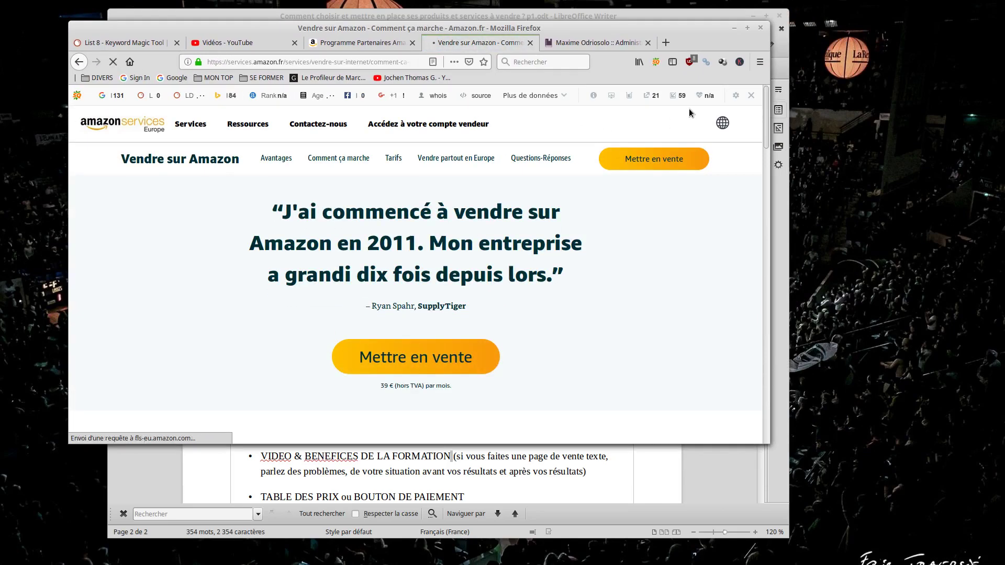
pyautogui.hotkey('alt', 'Left')
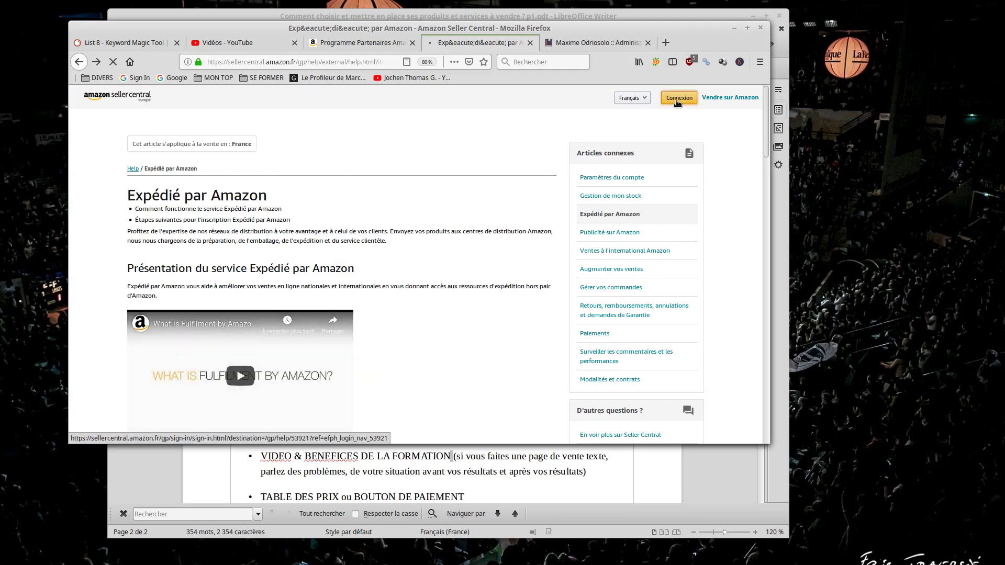
pyautogui.click(677, 101)
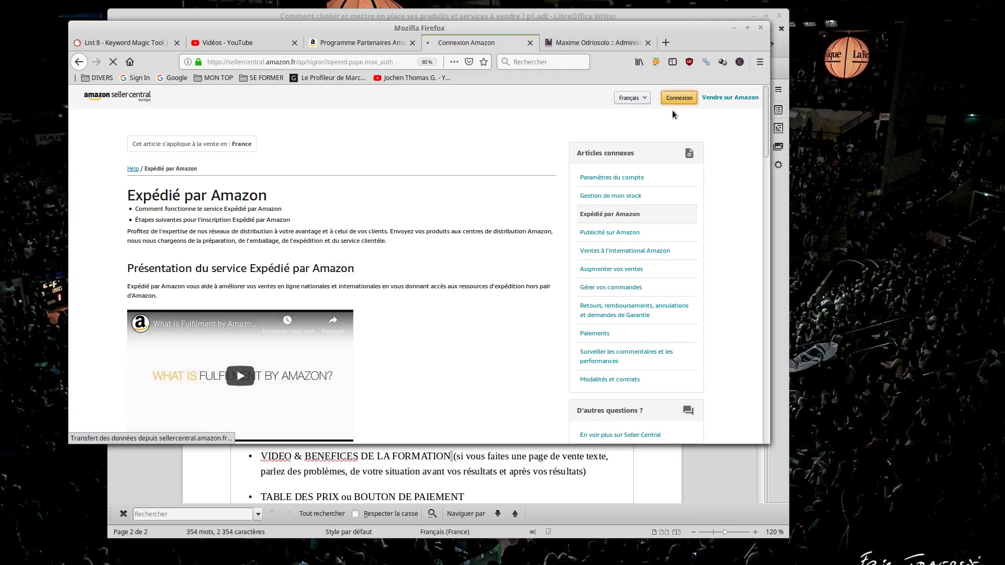
pyautogui.click(400, 162)
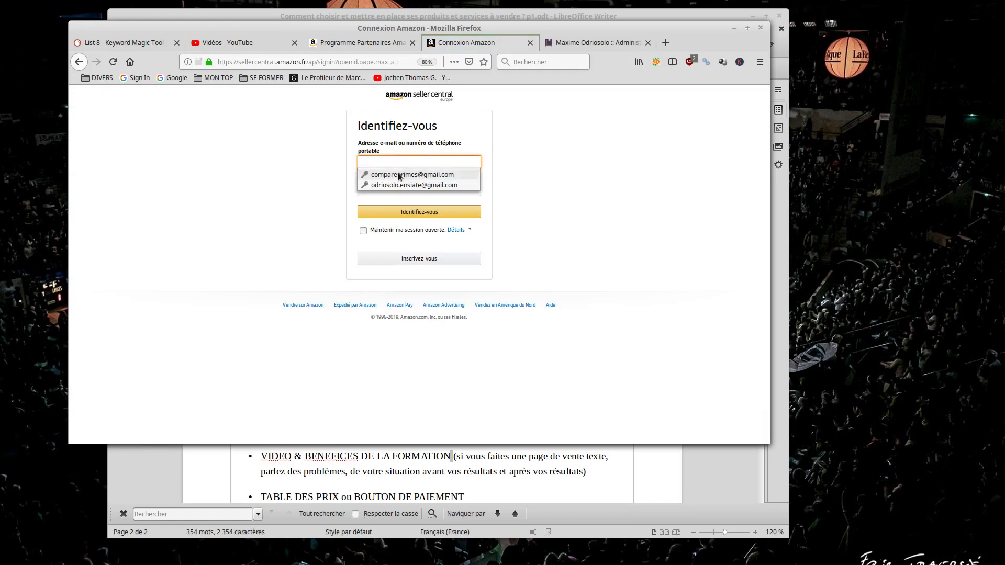
pyautogui.click(399, 185)
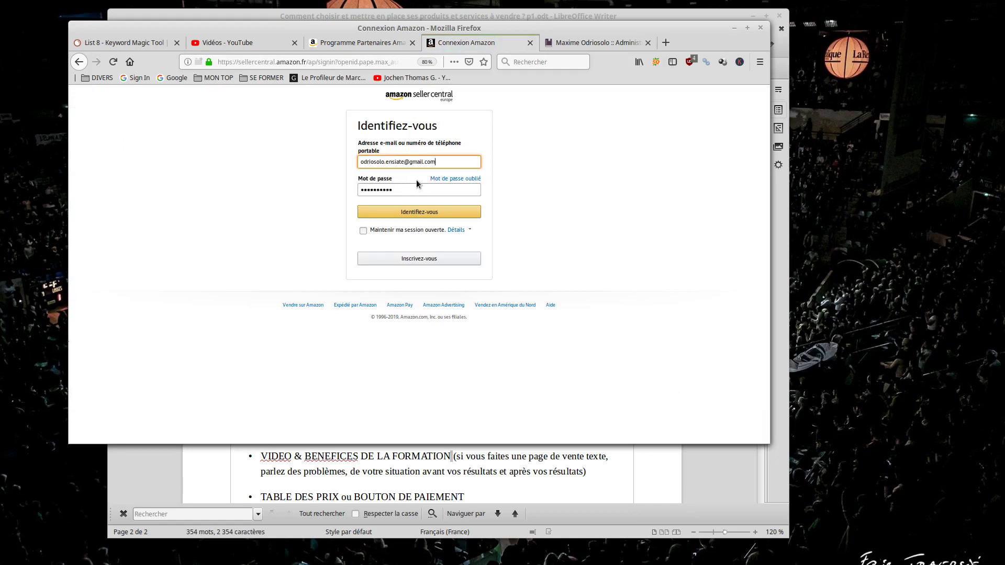
pyautogui.click(454, 215)
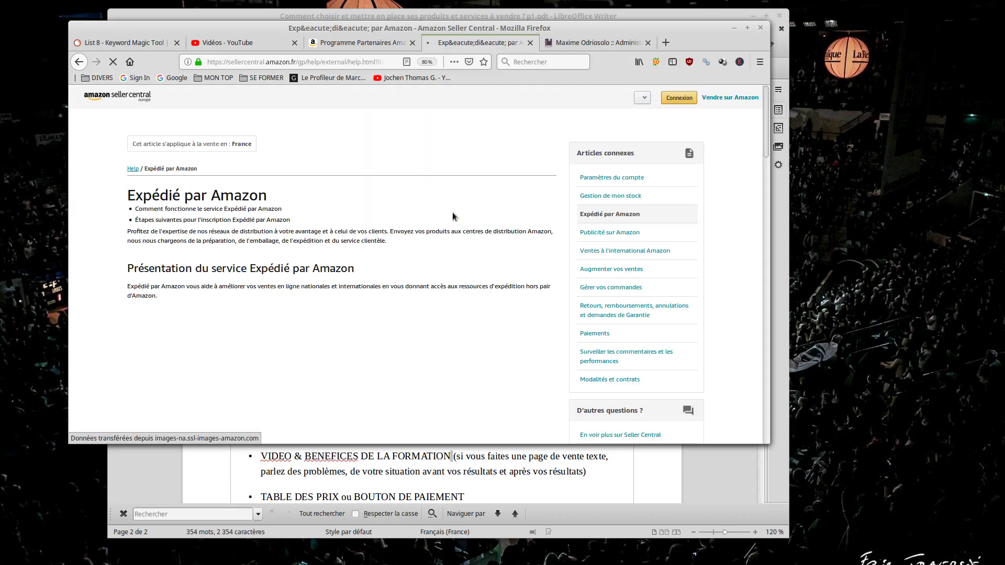
pyautogui.scroll(-15, 460, 198)
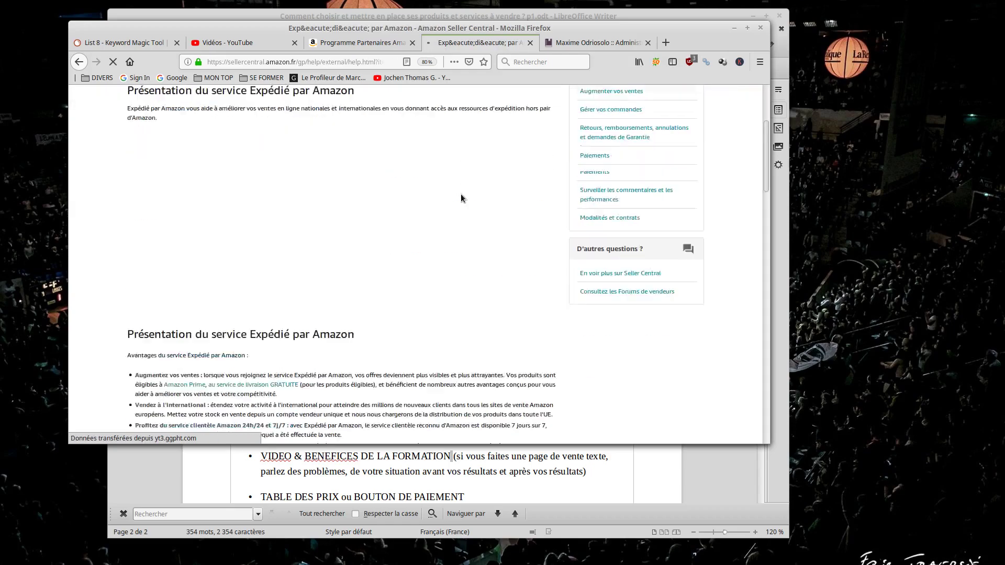
pyautogui.scroll(15, 467, 219)
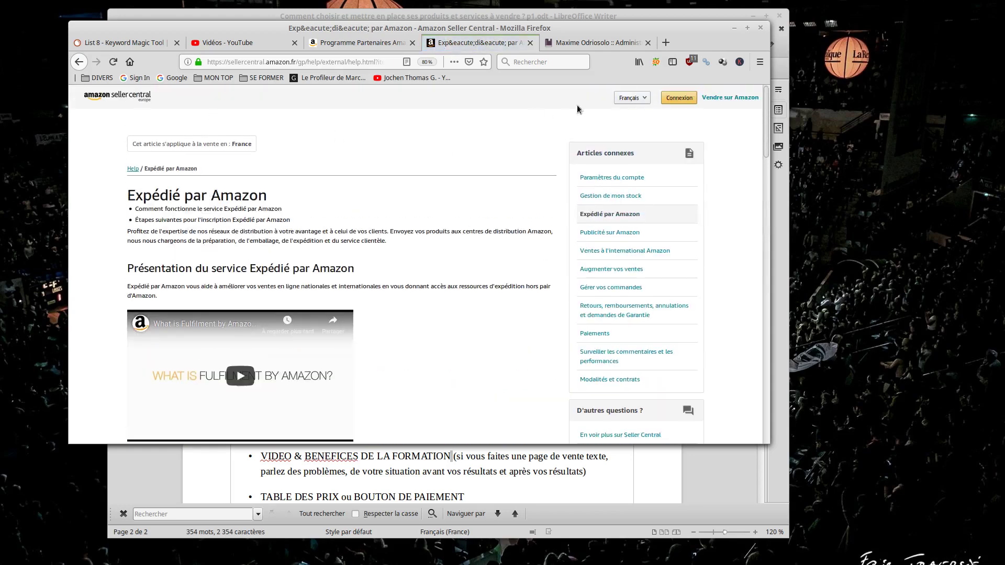
# Step: Sign in to Seller Central with the first saved login's e-mail and password and submit the two-step verification code
pyautogui.click(678, 98)
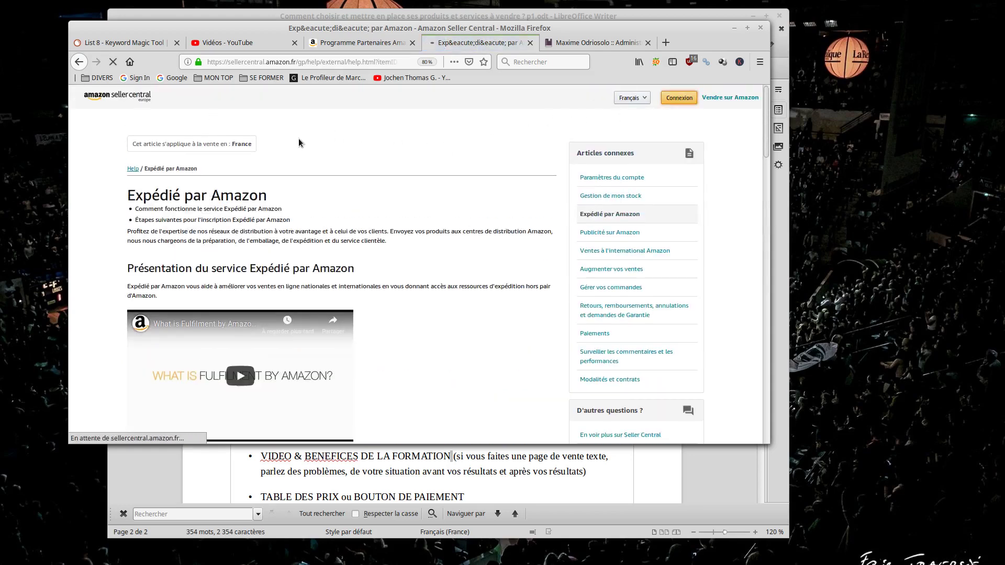
pyautogui.click(419, 162)
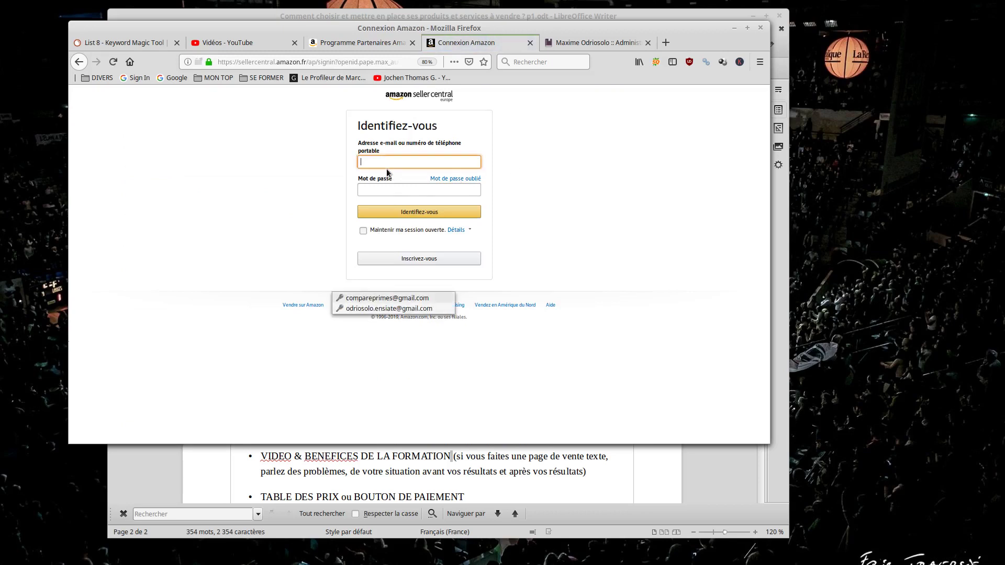
pyautogui.click(382, 297)
pyautogui.click(417, 213)
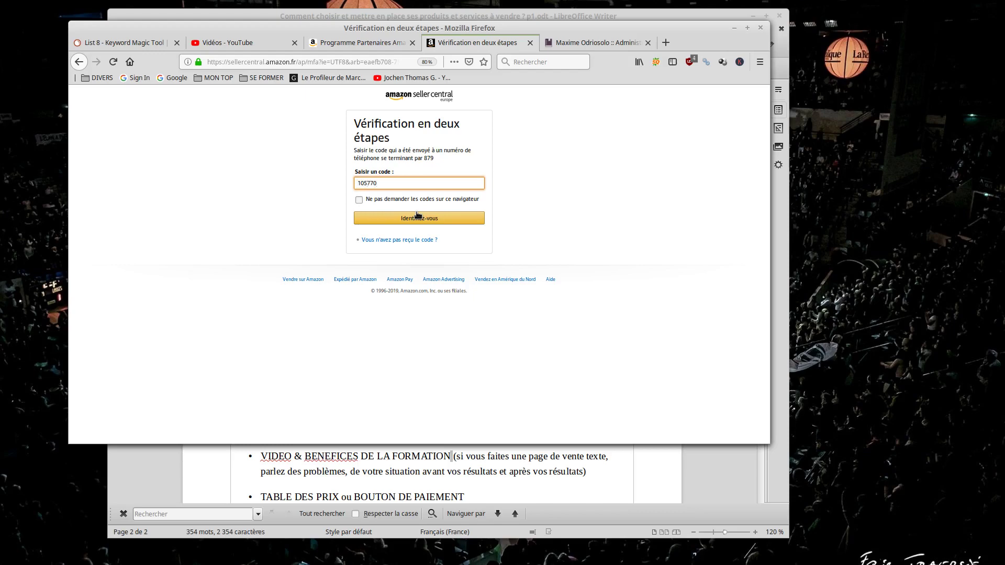
pyautogui.click(418, 218)
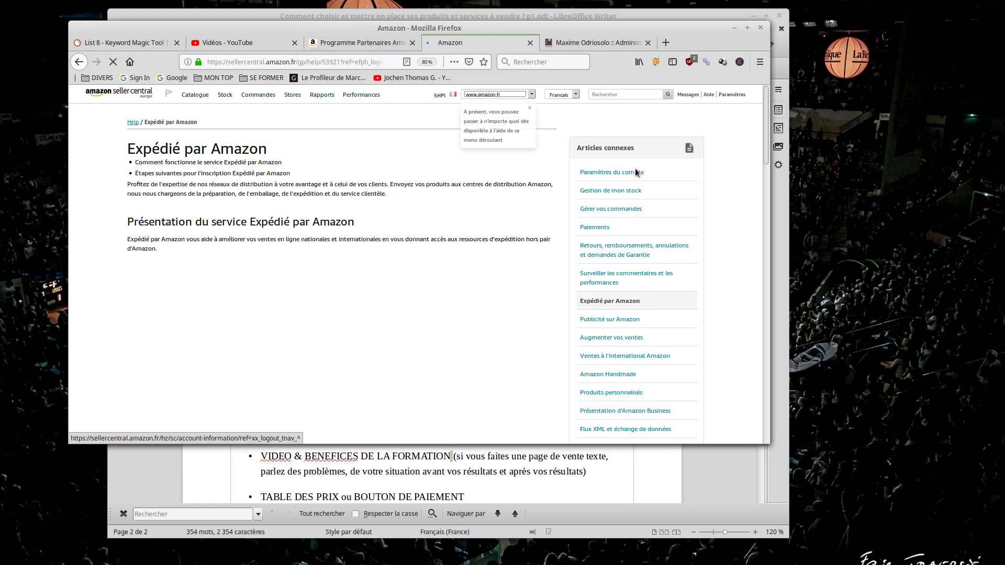
# Step: View the Gestion de mon stock help article and open Seller Central's Gestion du stock inventory page
pyautogui.click(623, 191)
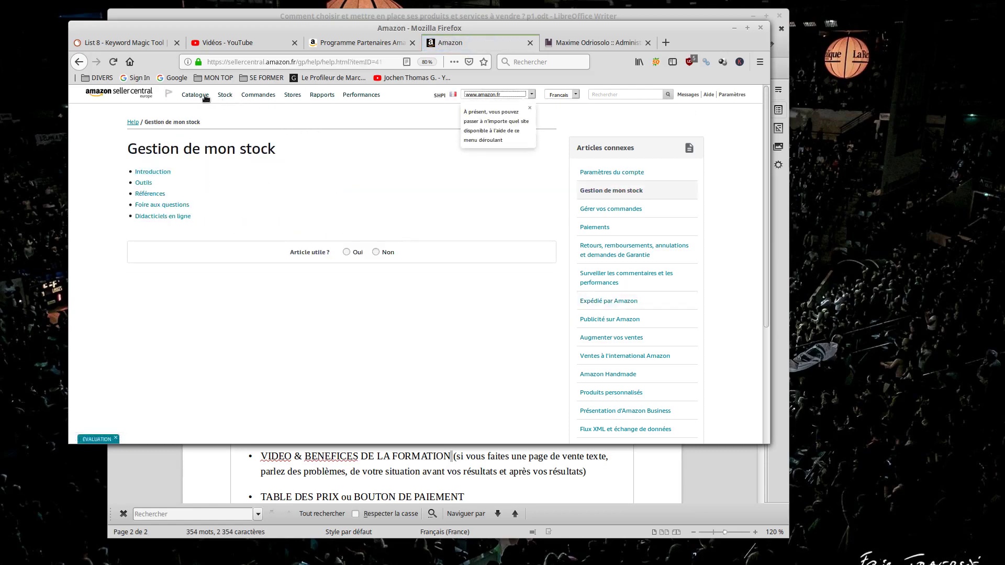
pyautogui.moveTo(204, 98)
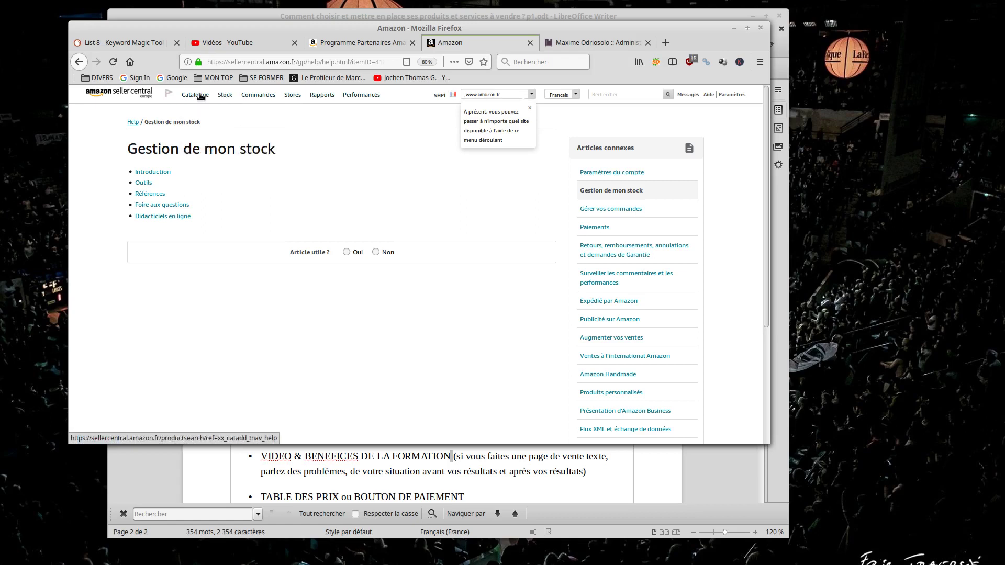
pyautogui.click(201, 97)
pyautogui.moveTo(225, 98)
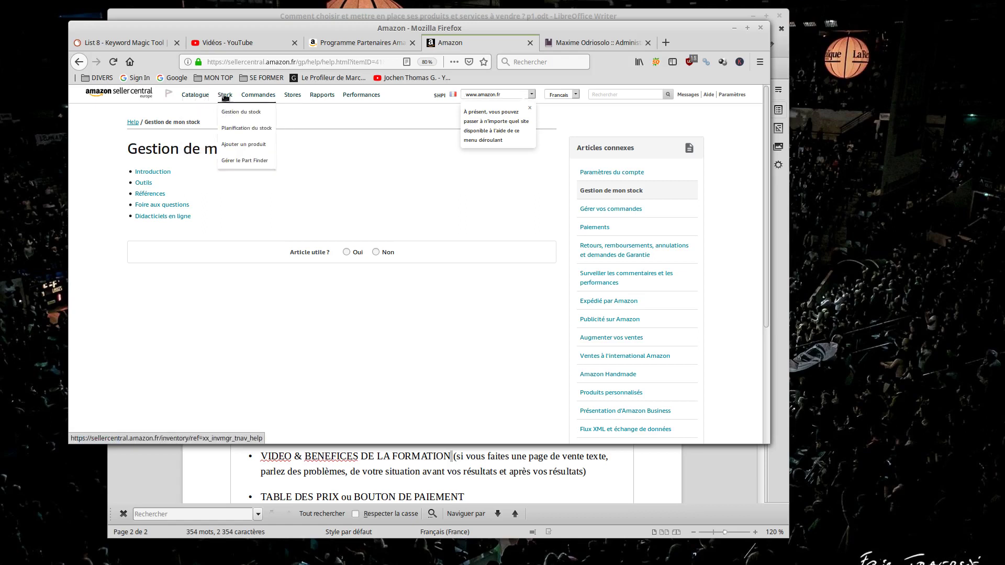
pyautogui.click(235, 112)
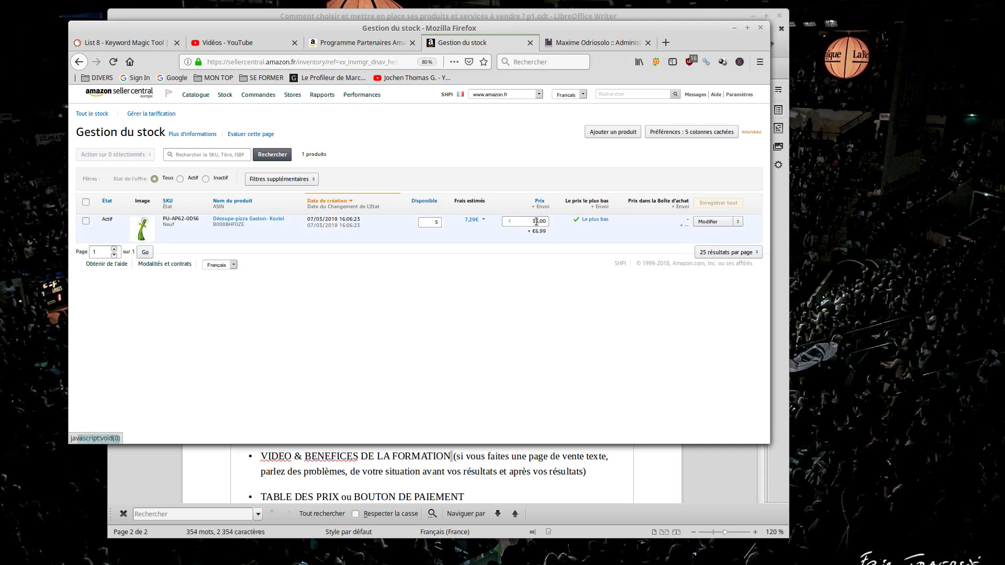
# Step: Check the price of the Découpe-pizza Gaston- Koziol in the inventory and on its Amazon product page, opened in a new tab
pyautogui.moveTo(533, 221); pyautogui.dragTo(543, 222)
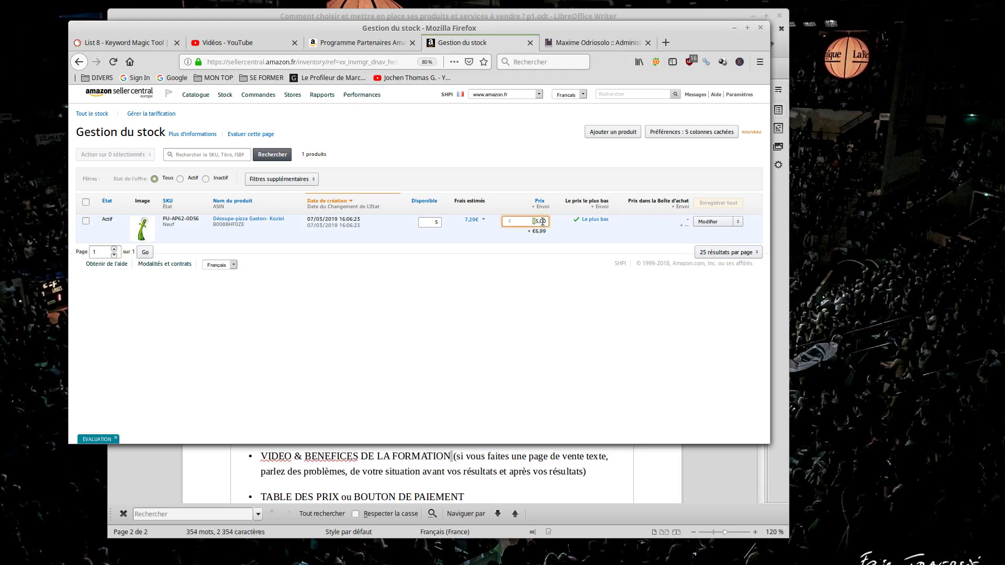
pyautogui.rightClick(255, 224)
pyautogui.click(256, 228)
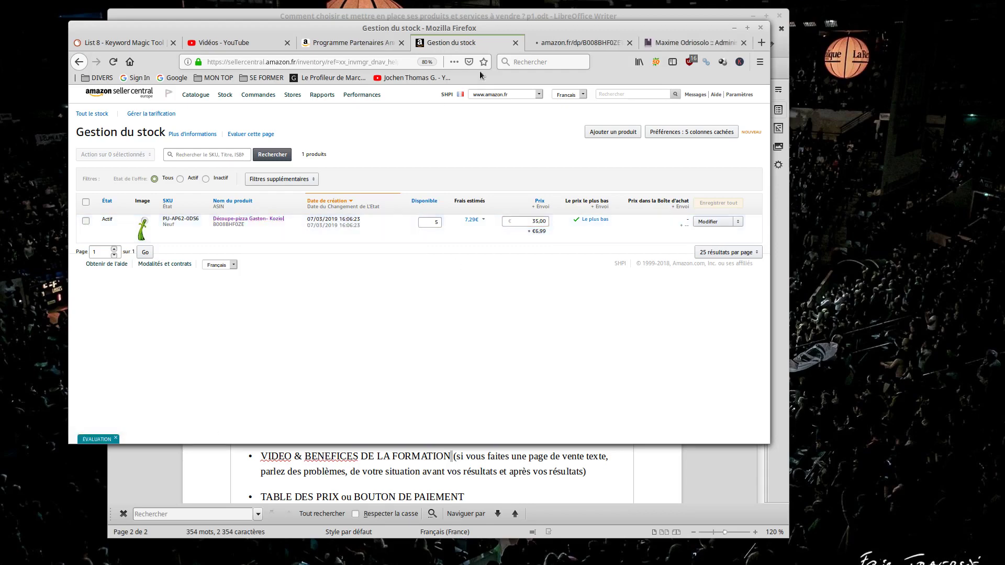
pyautogui.click(558, 43)
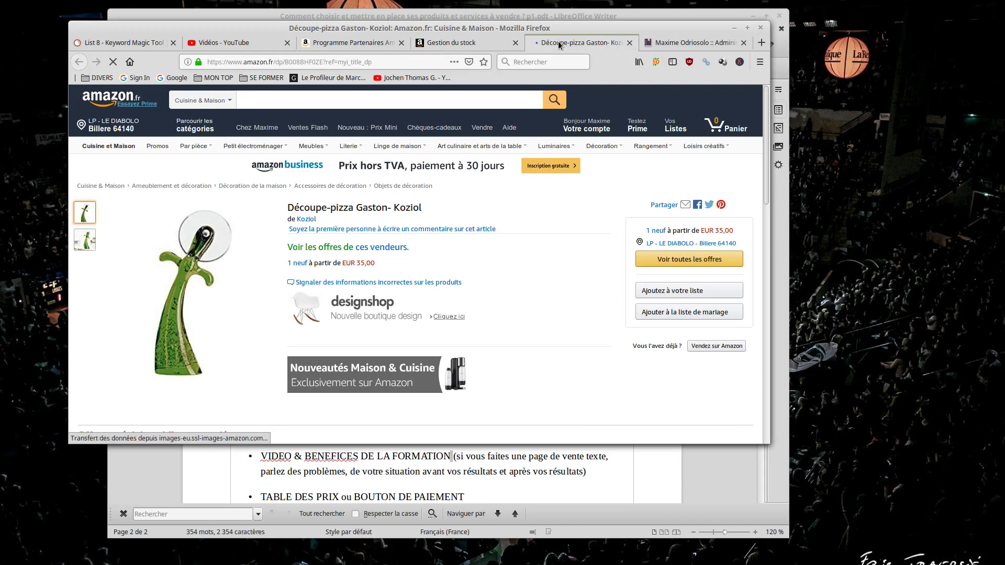
pyautogui.scroll(-2, 346, 257)
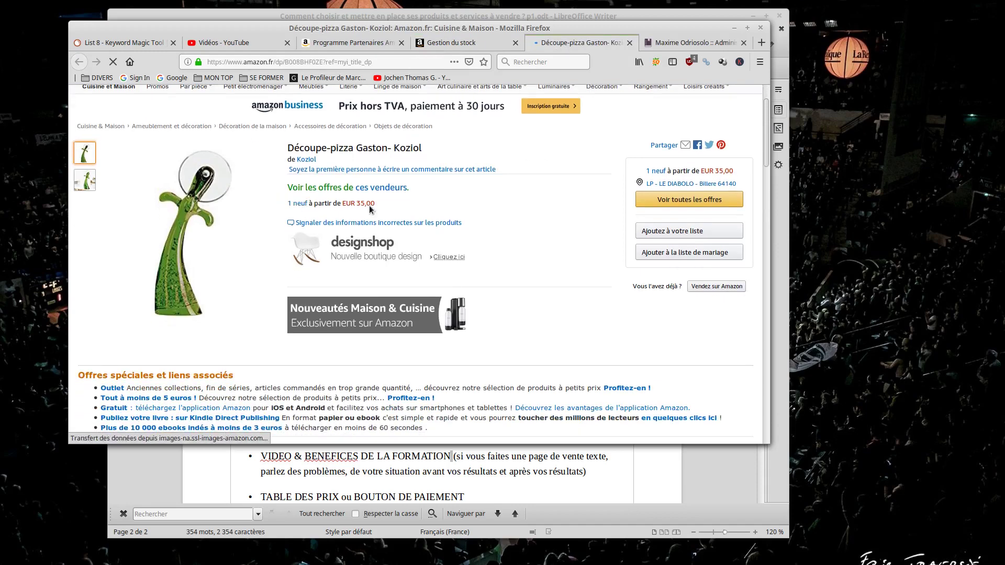
pyautogui.moveTo(288, 204); pyautogui.dragTo(376, 205)
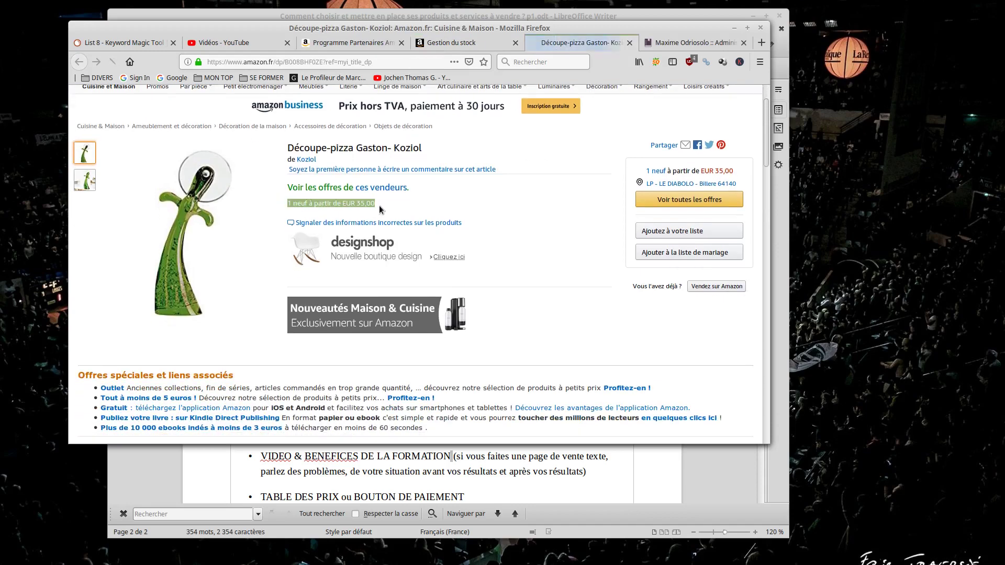
pyautogui.click(462, 190)
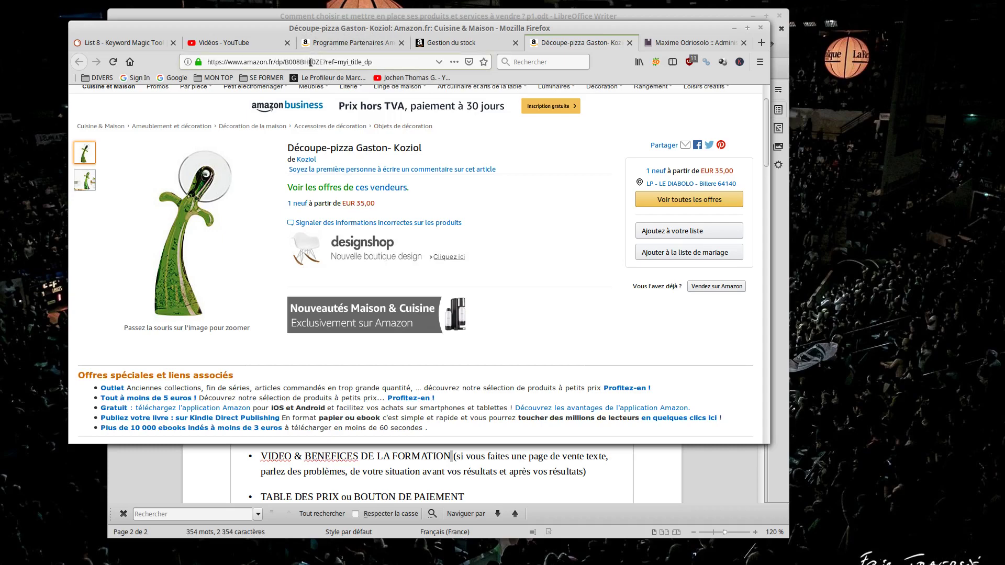
# Step: Look through the open SEMrush, YouTube and Club Partenaires pages and return to the Découpe-pizza Gaston- Koziol product page
pyautogui.click(311, 62)
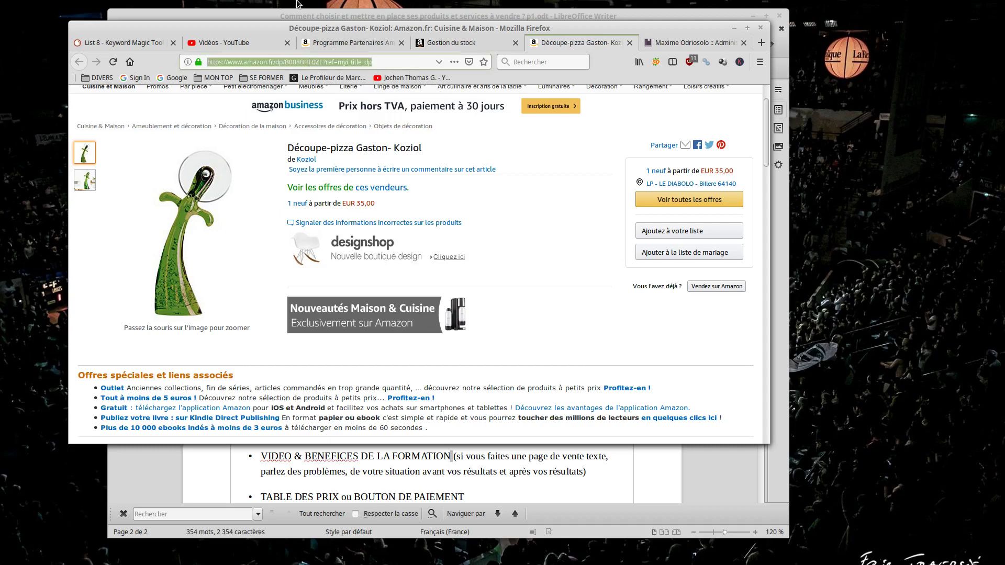
pyautogui.click(230, 43)
pyautogui.click(135, 44)
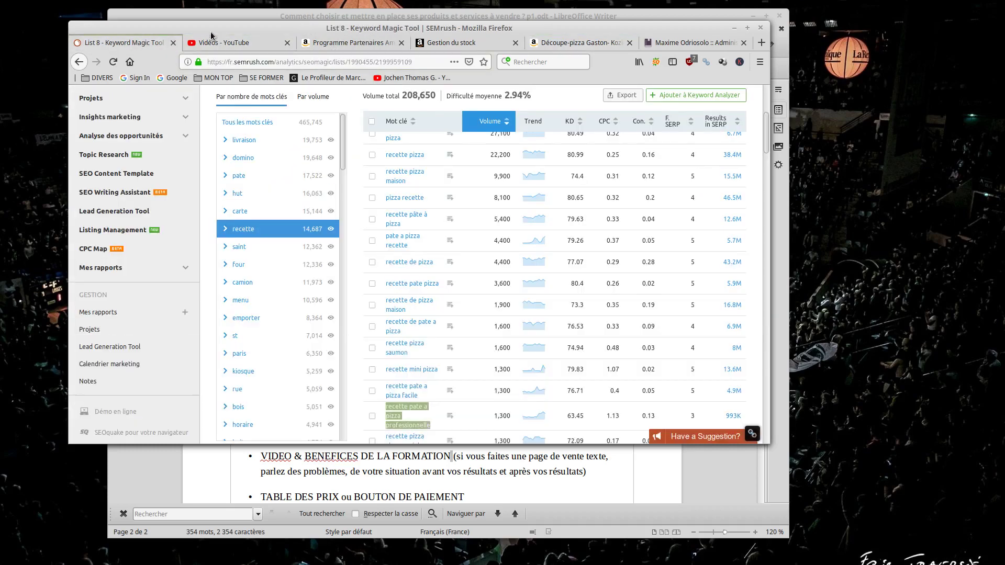
pyautogui.click(233, 43)
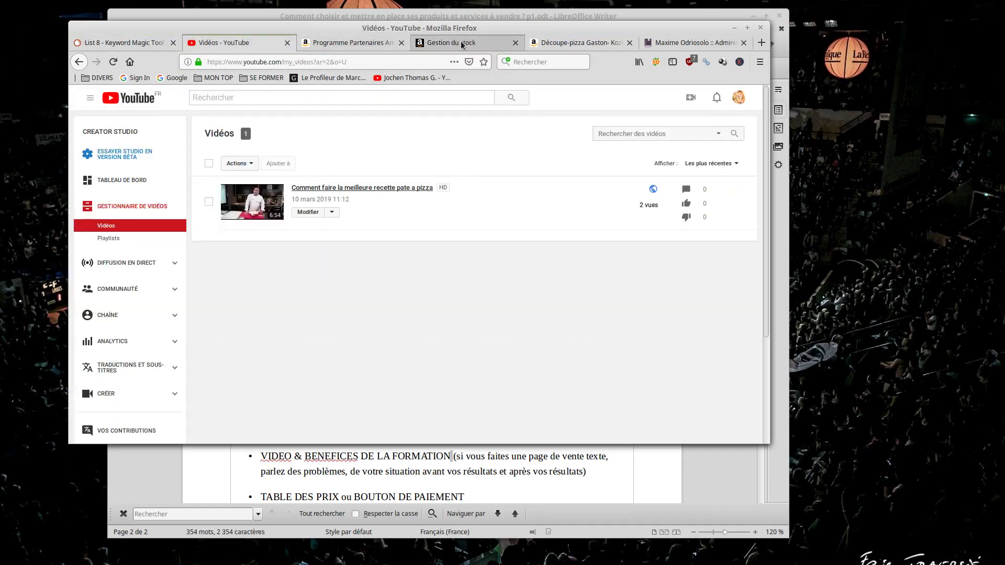
pyautogui.click(363, 43)
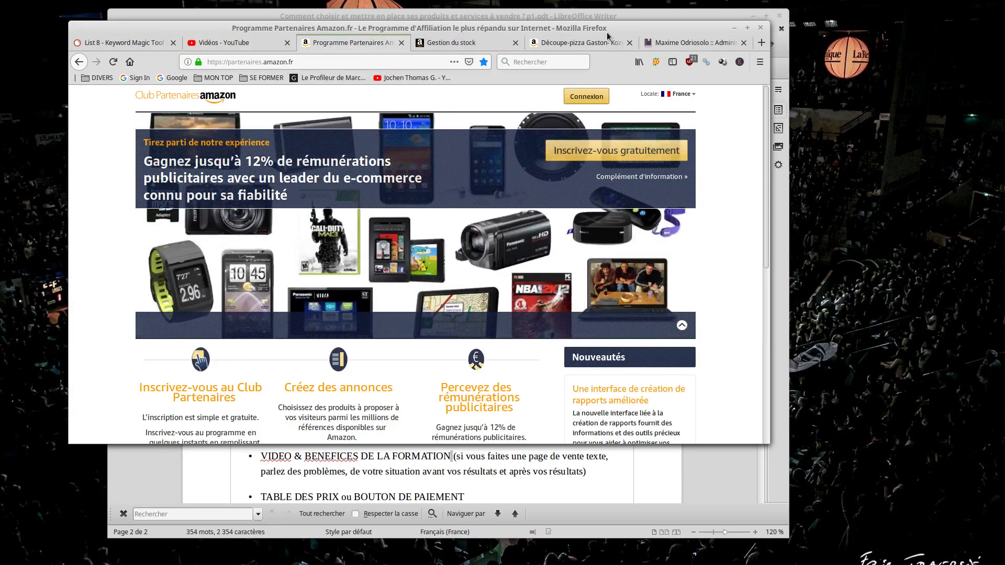
pyautogui.click(601, 45)
# Step: Try to open the pizza cutter picture through the background-image view, and go back to the product page
pyautogui.rightClick(172, 225)
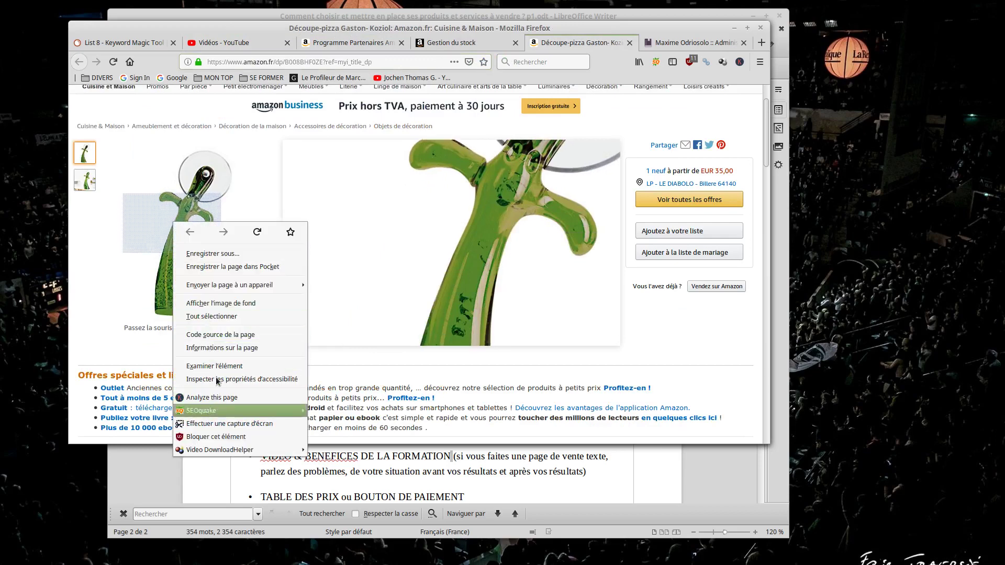
pyautogui.rightClick(188, 222)
pyautogui.rightClick(188, 221)
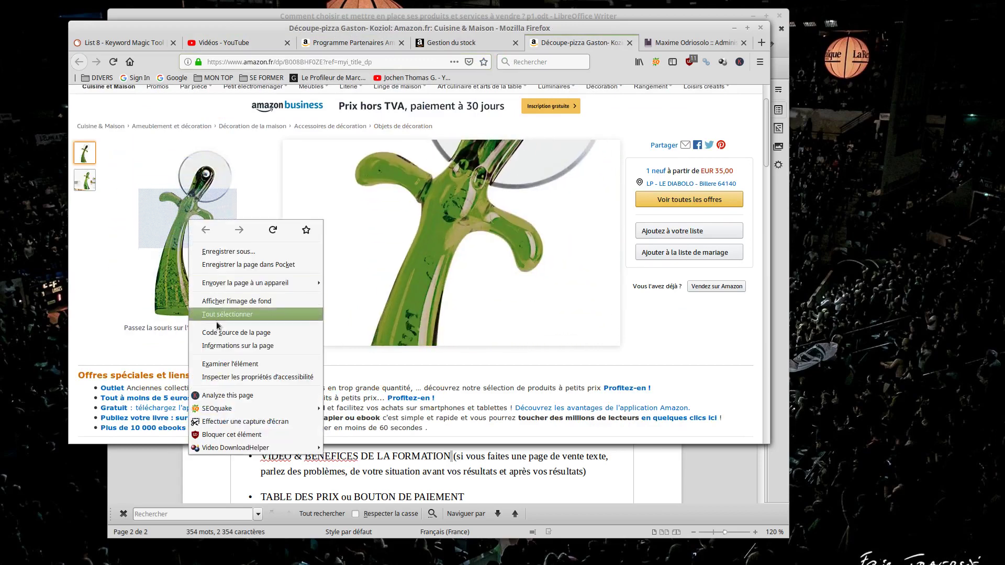
pyautogui.click(250, 304)
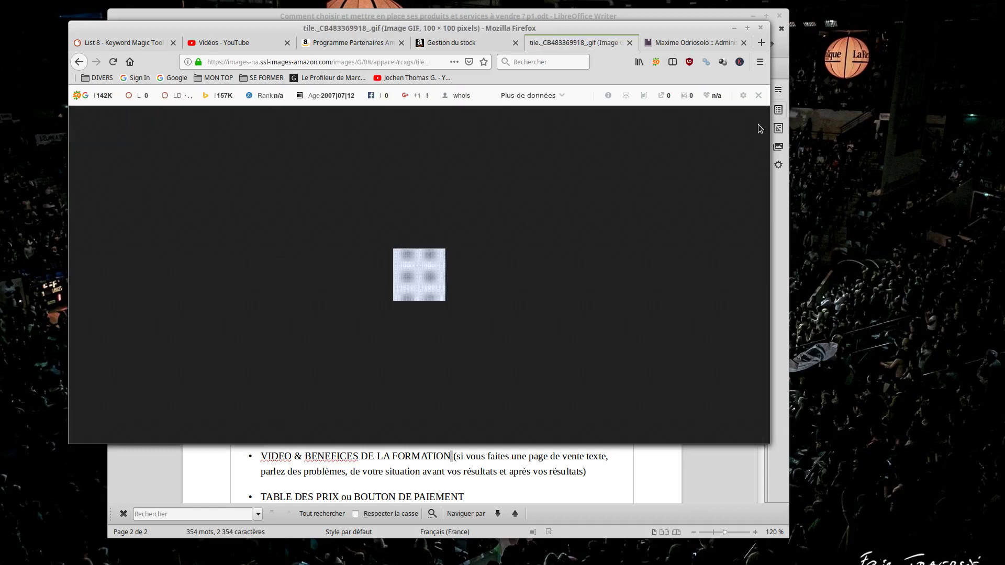
pyautogui.click(758, 95)
pyautogui.click(561, 138)
pyautogui.scroll(6, 414, 254)
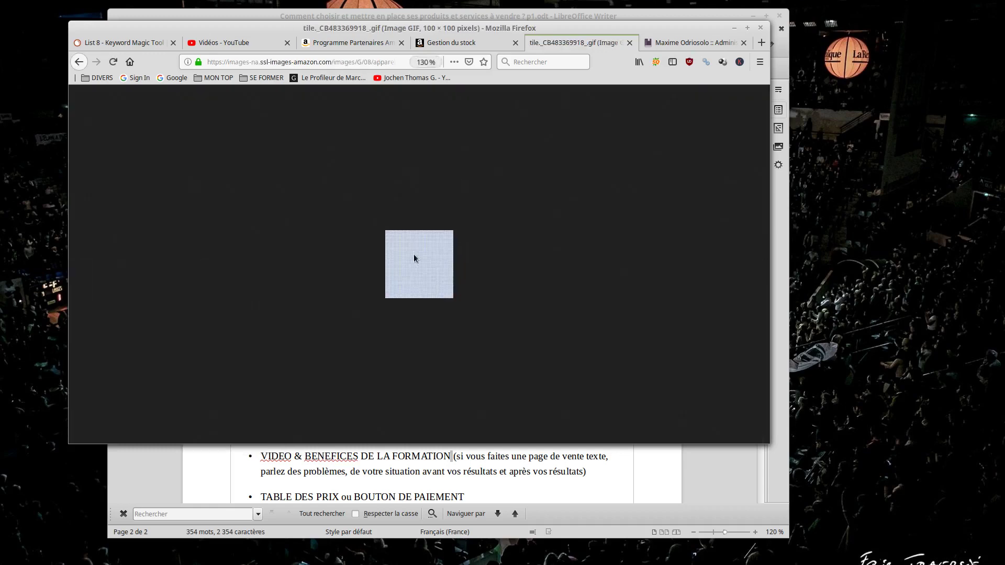
pyautogui.scroll(-2, 425, 276)
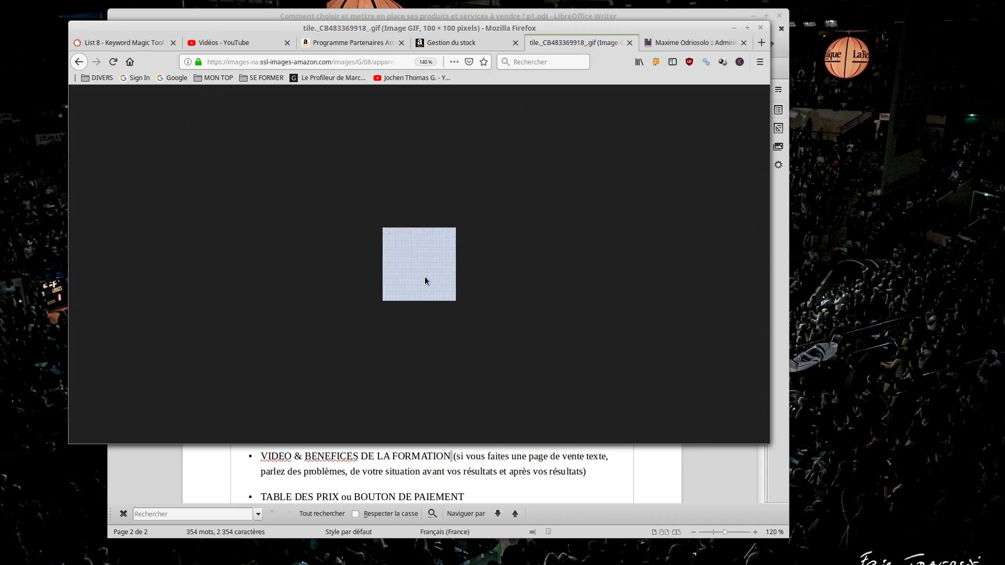
pyautogui.click(79, 62)
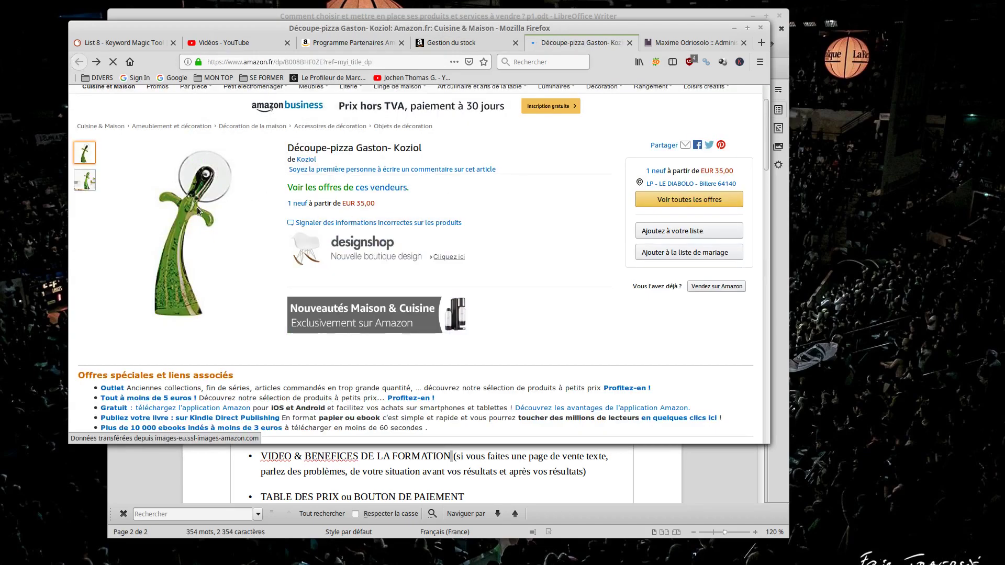
# Step: Enlarge the pizza cutter's main product photo and open the full-size image on its own
pyautogui.click(748, 27)
pyautogui.rightClick(176, 239)
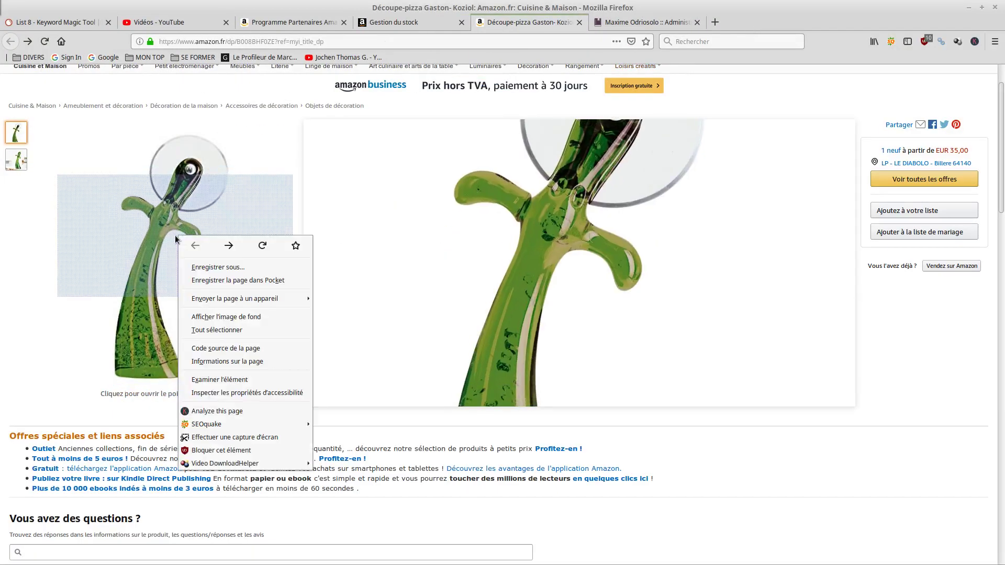
pyautogui.click(157, 256)
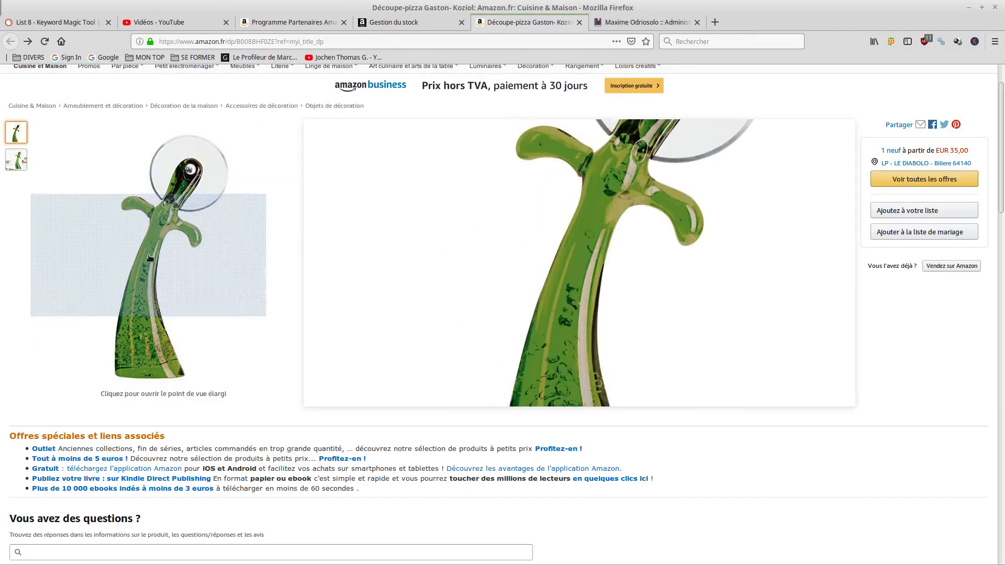
pyautogui.click(187, 192)
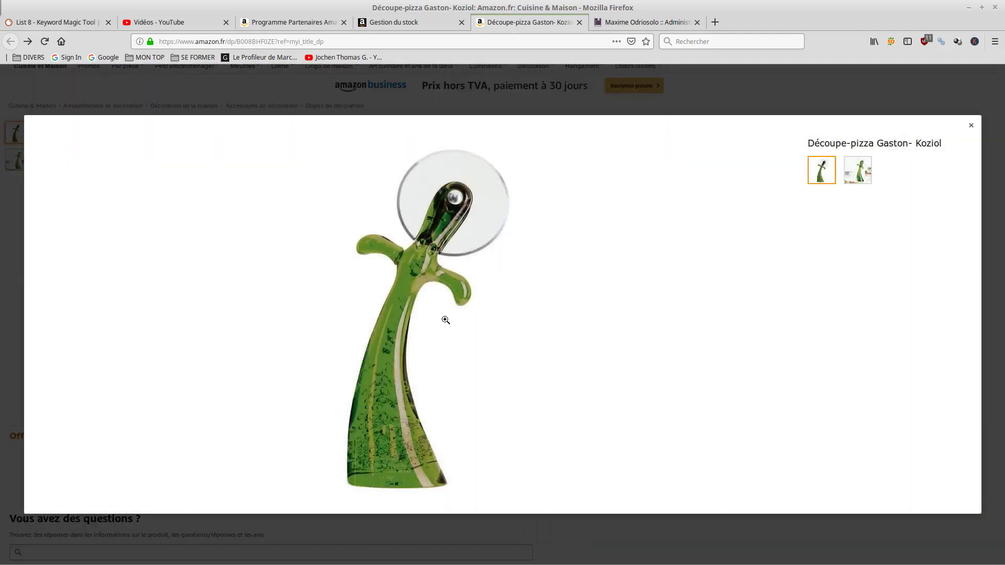
pyautogui.rightClick(429, 263)
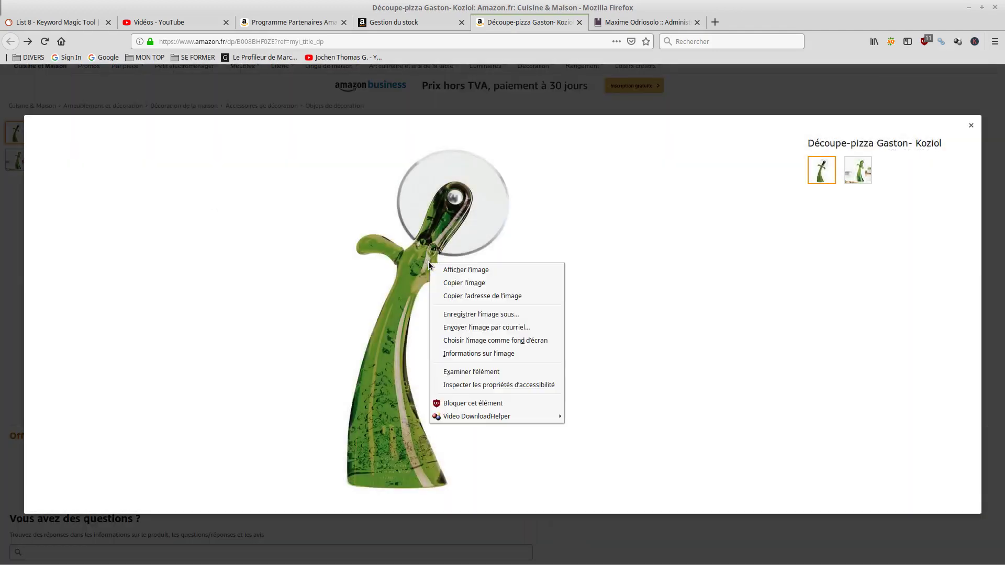
pyautogui.click(469, 272)
# Step: Save the pizza cutter photo to the Bureau folder as 611xLycBdvL._SL1200_.jpg and return to the product page
pyautogui.rightClick(457, 252)
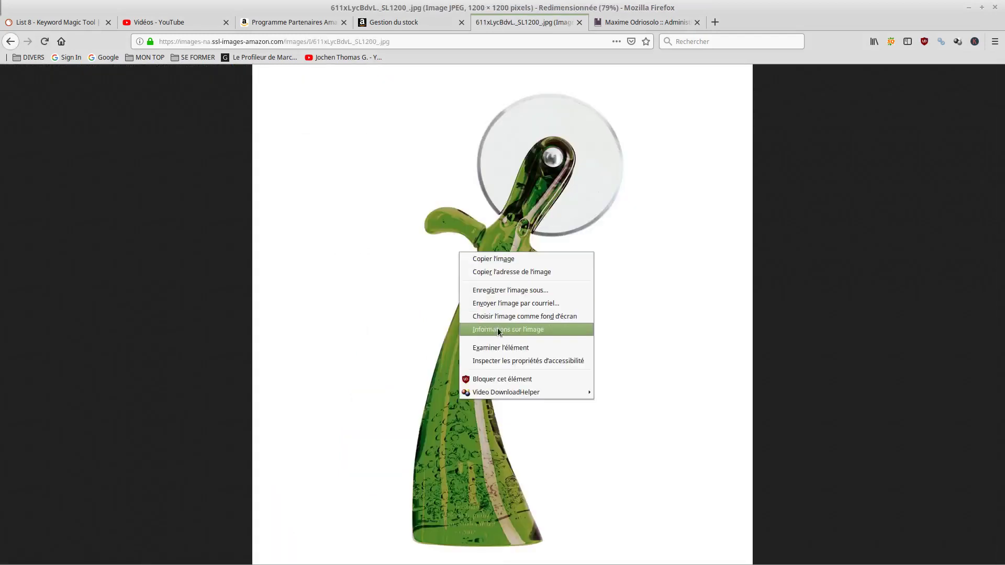
pyautogui.click(498, 291)
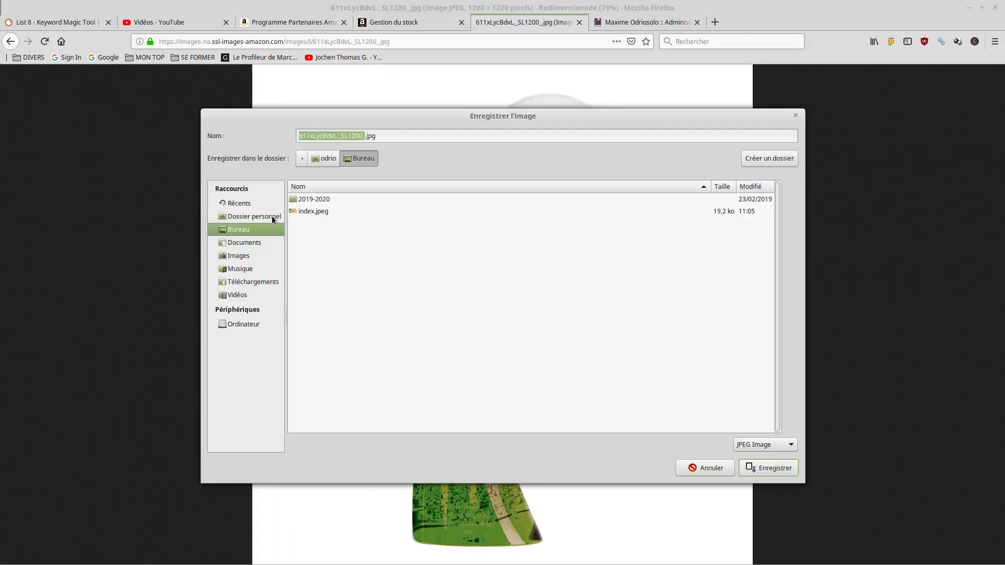
pyautogui.click(752, 467)
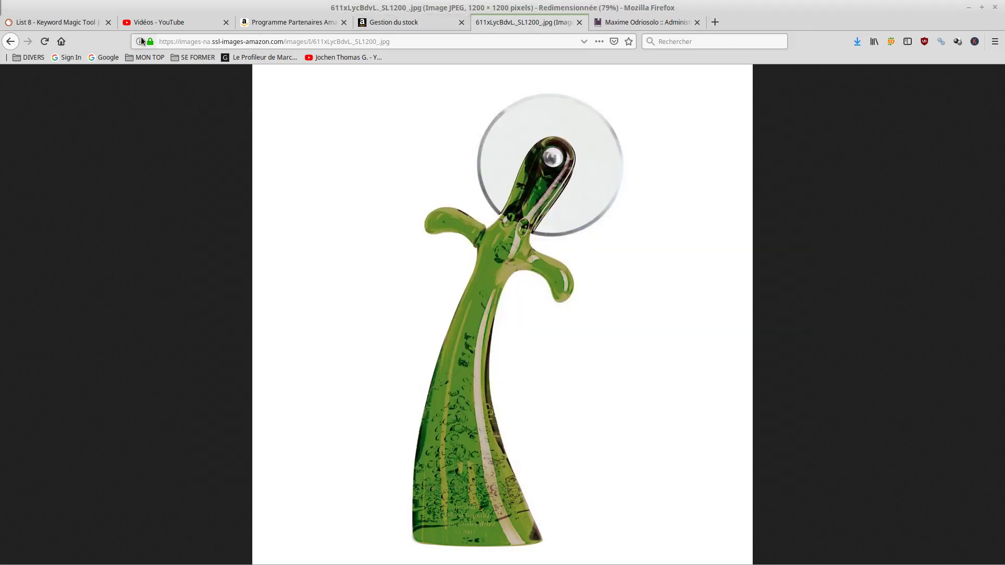
pyautogui.click(11, 42)
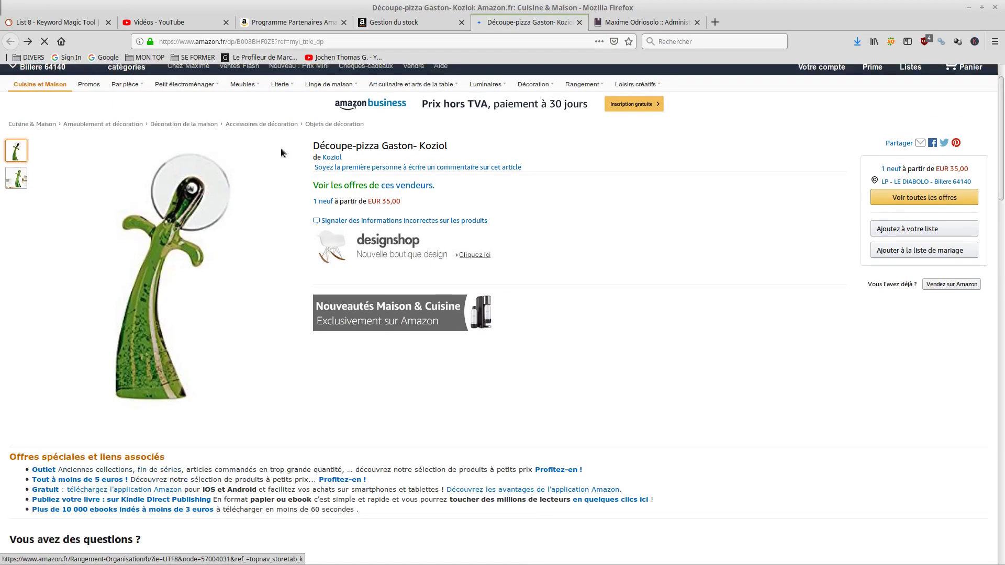
# Step: Select the pizza cutter product page's web address and switch to the LearnyBox Introduction page to review the area around the video
pyautogui.click(264, 47)
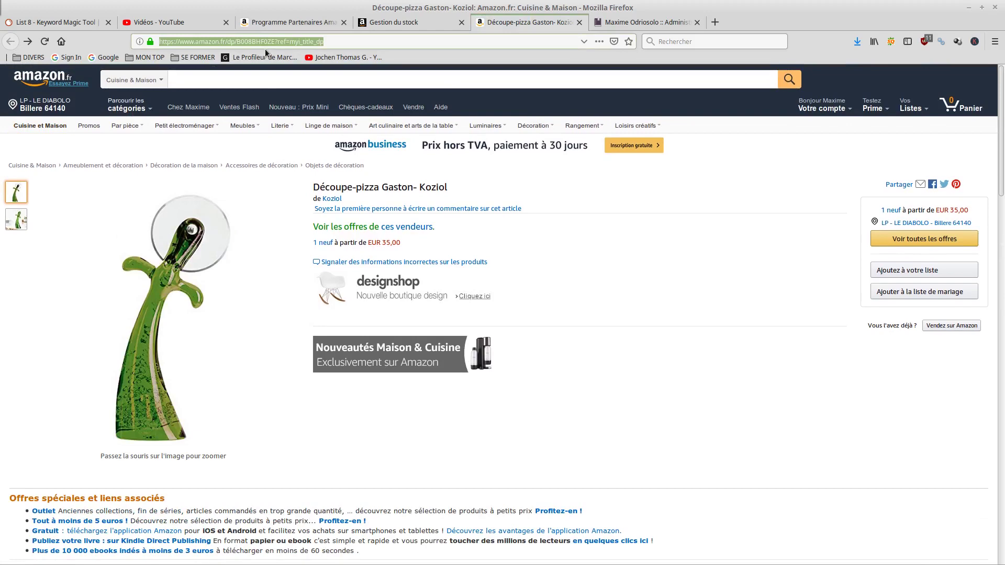
pyautogui.click(428, 24)
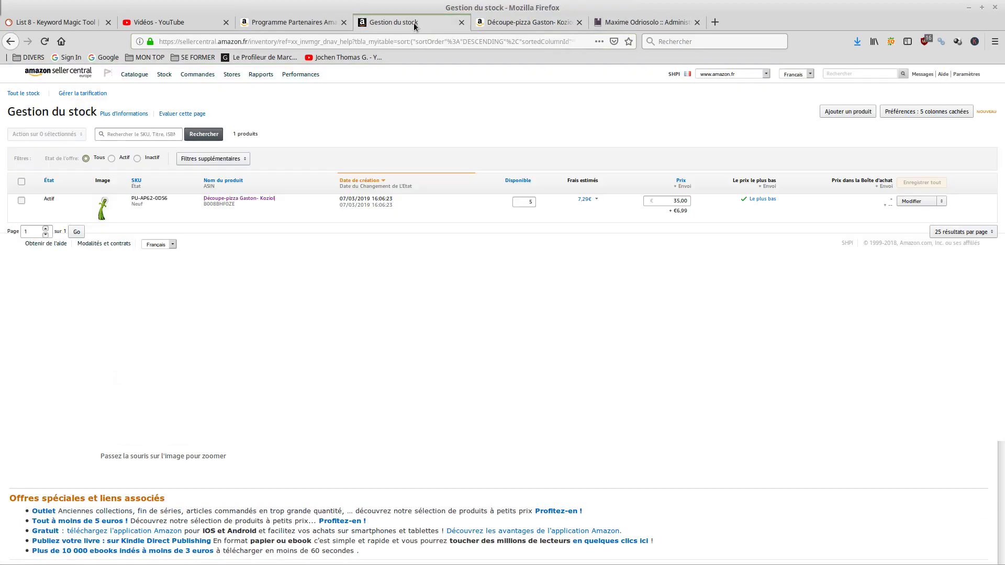
pyautogui.click(283, 23)
pyautogui.click(183, 23)
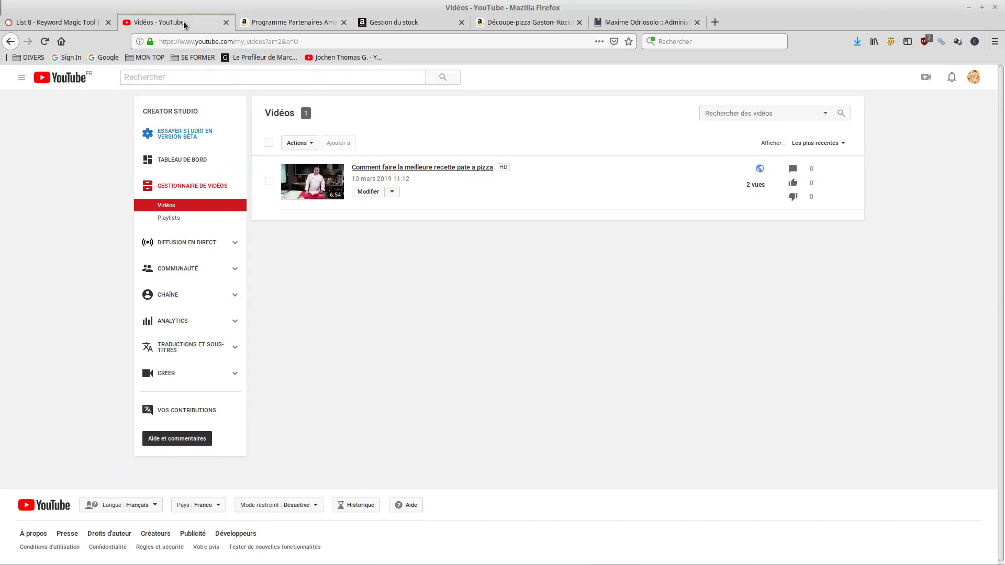
pyautogui.click(623, 22)
pyautogui.scroll(-5, 545, 382)
pyautogui.scroll(3, 555, 262)
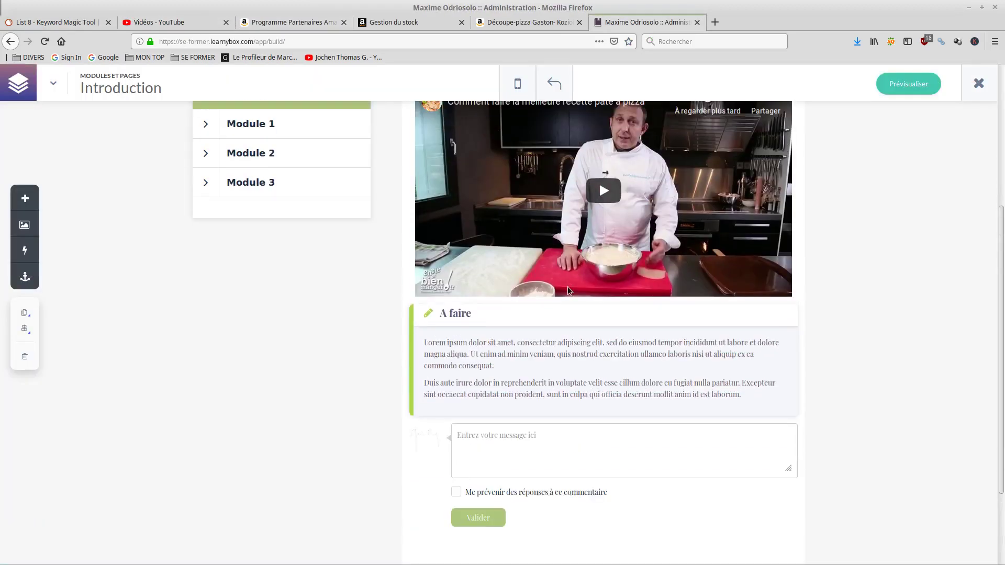
pyautogui.scroll(4, 293, 314)
pyautogui.scroll(-4, 522, 397)
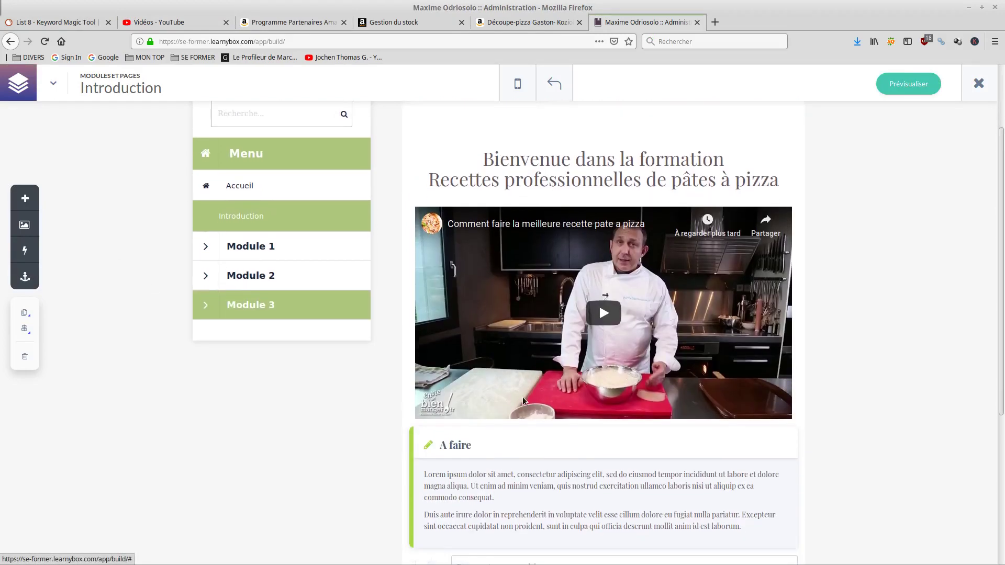
# Step: Insert the theme's sushi roll image as an Image element between the video and the A faire block
pyautogui.click(25, 198)
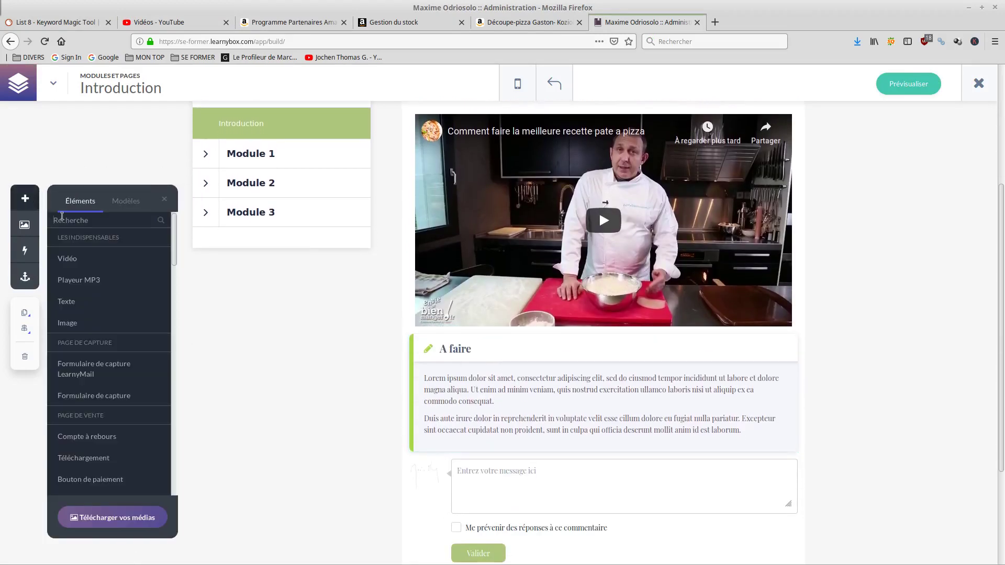
pyautogui.moveTo(112, 303)
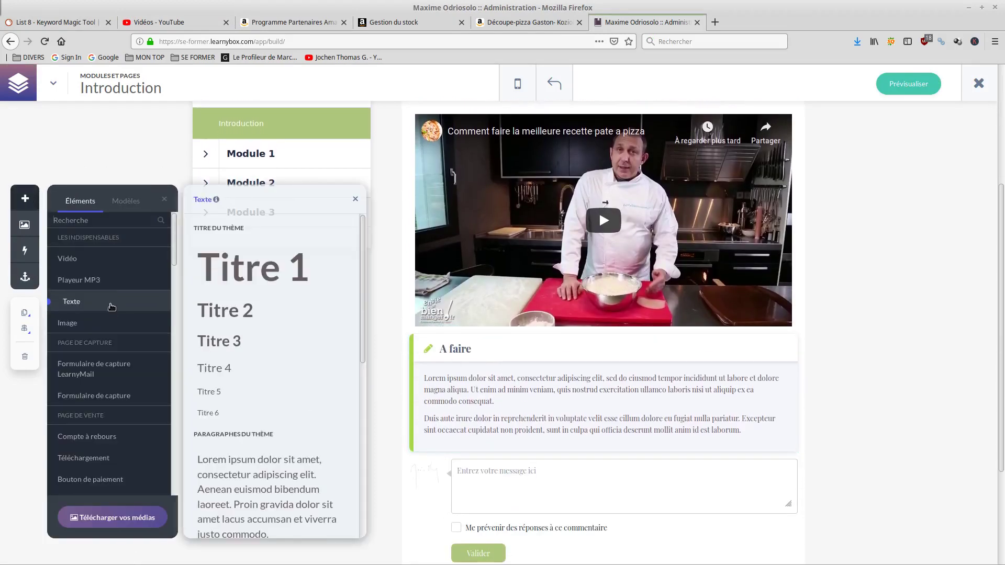
pyautogui.moveTo(107, 330)
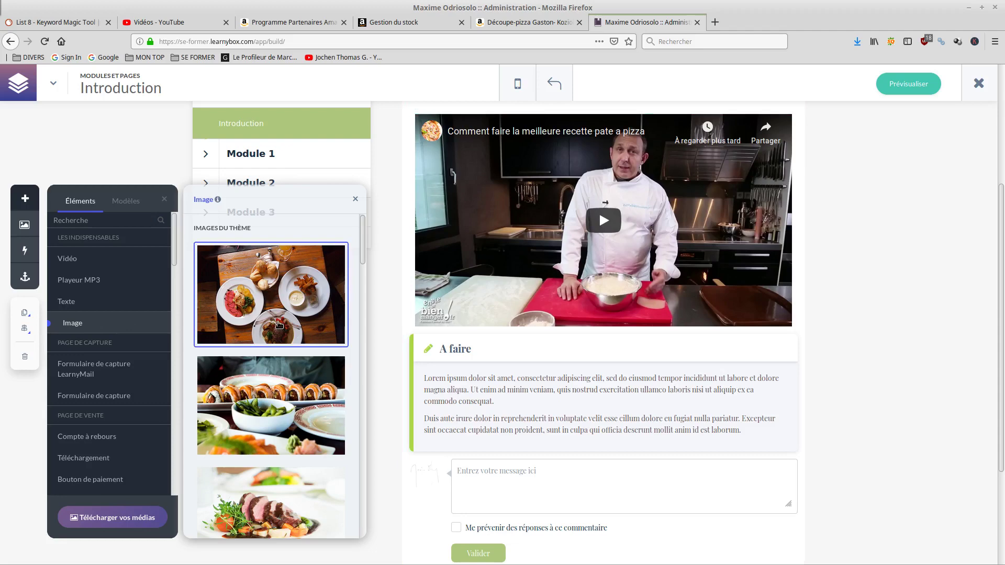
pyautogui.scroll(-3, 649, 388)
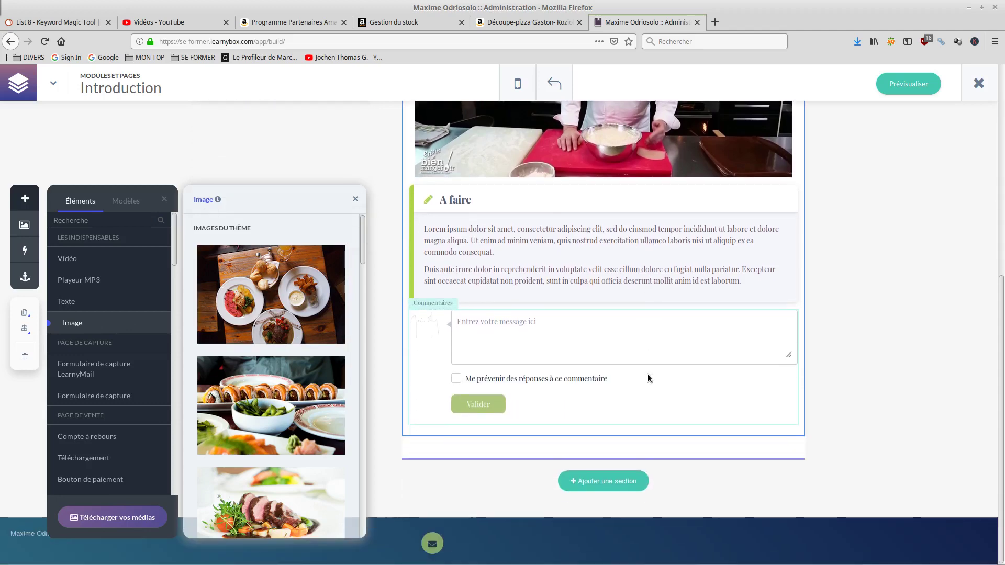
pyautogui.scroll(6, 649, 377)
pyautogui.scroll(-5, 648, 371)
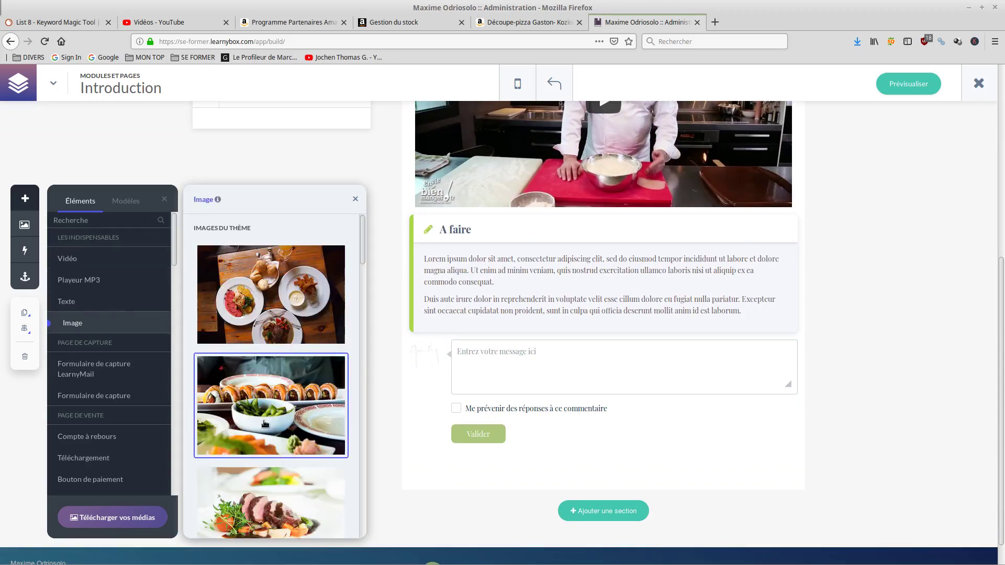
pyautogui.scroll(-3, 271, 397)
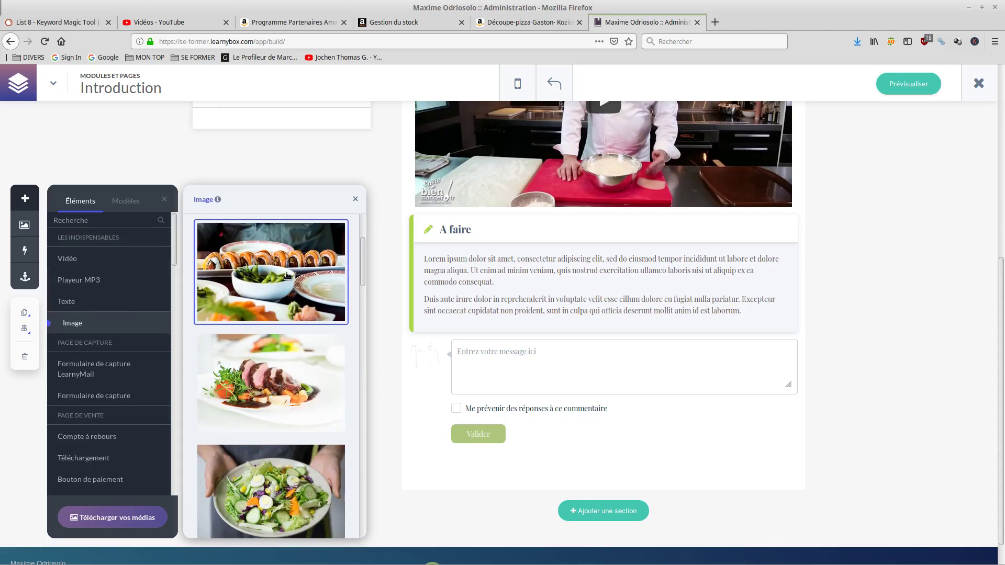
pyautogui.moveTo(288, 276); pyautogui.dragTo(475, 255)
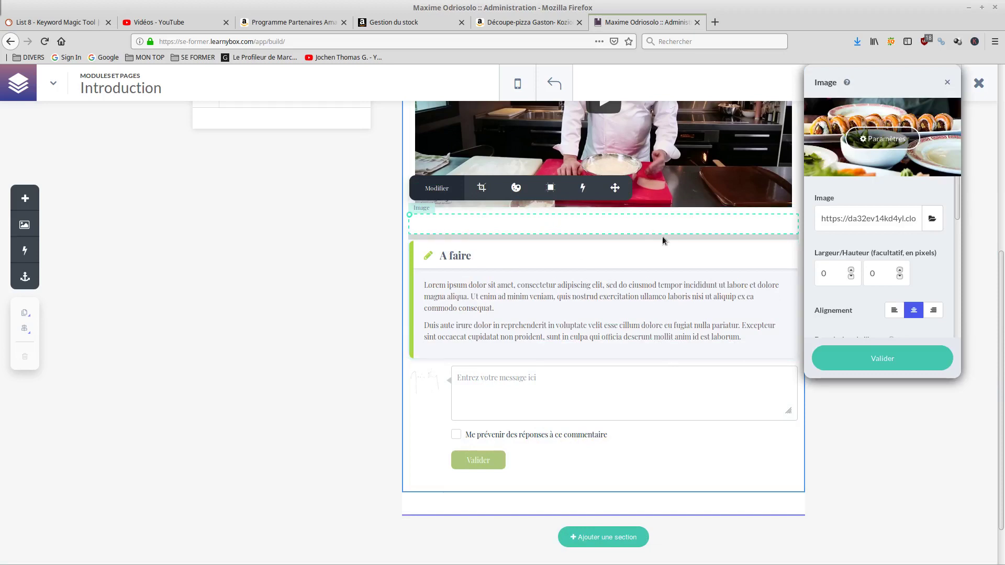
# Step: Upload 611xLycBdvL._SL1200_.jpg from the Bureau folder to the image file library
pyautogui.moveTo(831, 79); pyautogui.dragTo(148, 160)
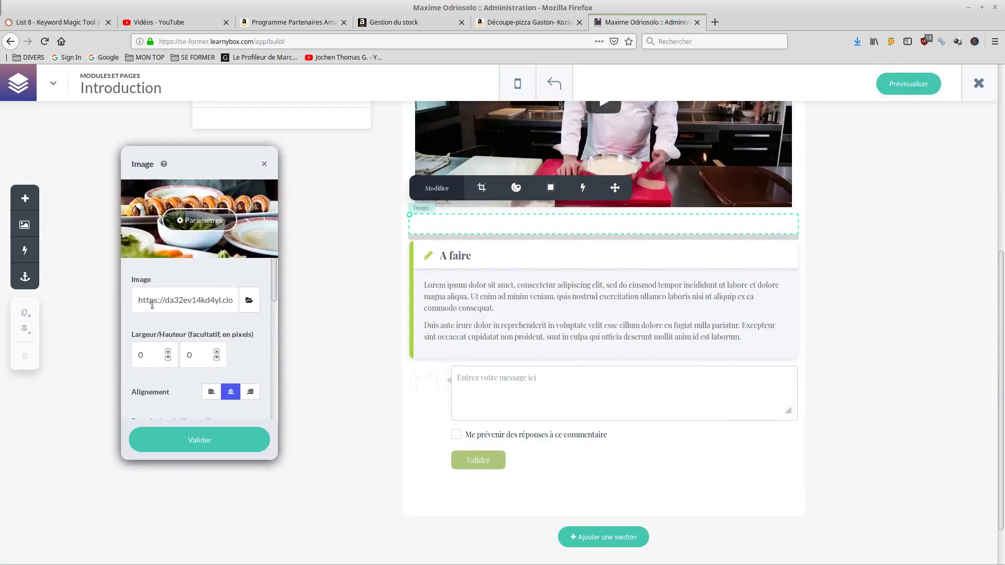
pyautogui.click(259, 303)
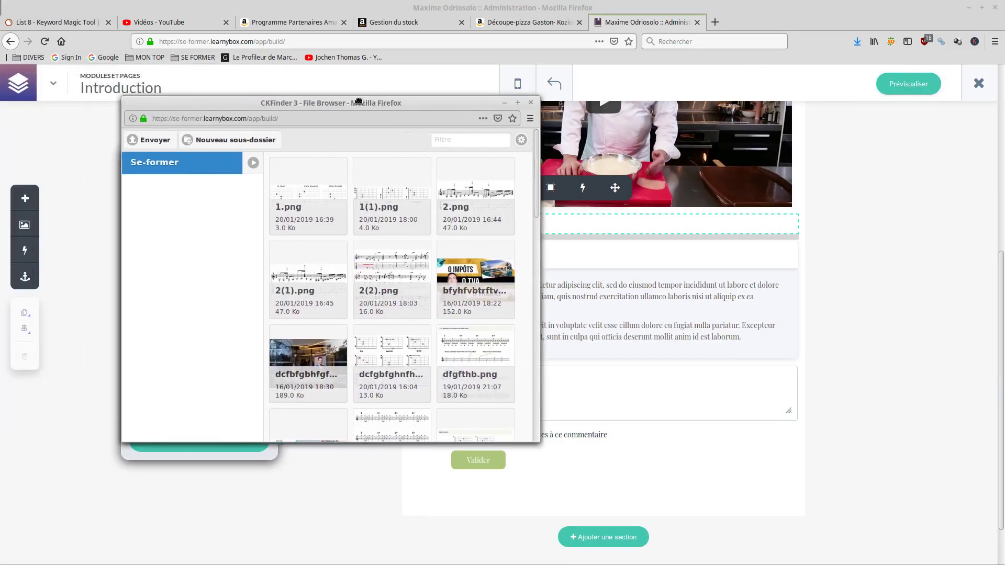
pyautogui.click(102, 138)
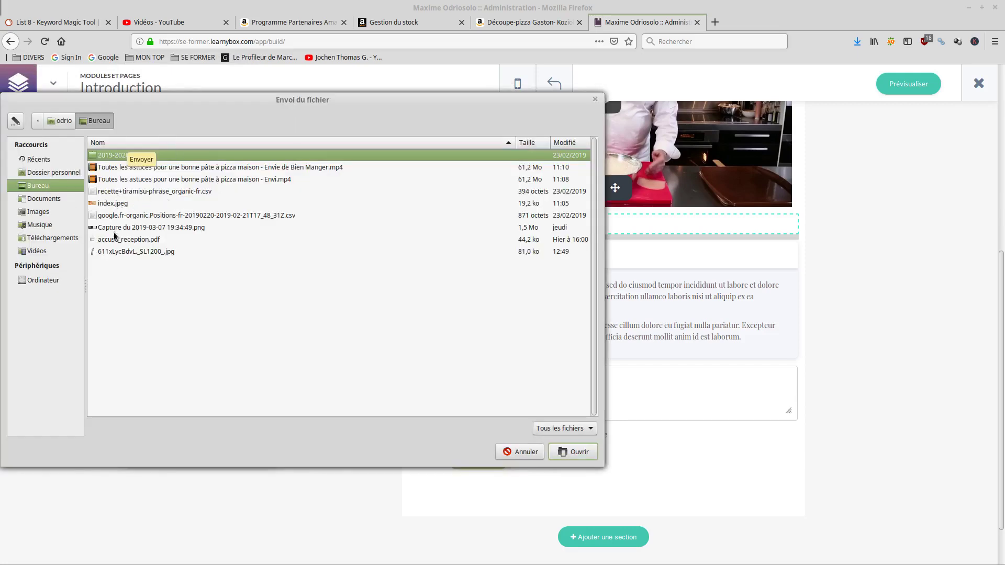
pyautogui.click(131, 252)
pyautogui.click(573, 452)
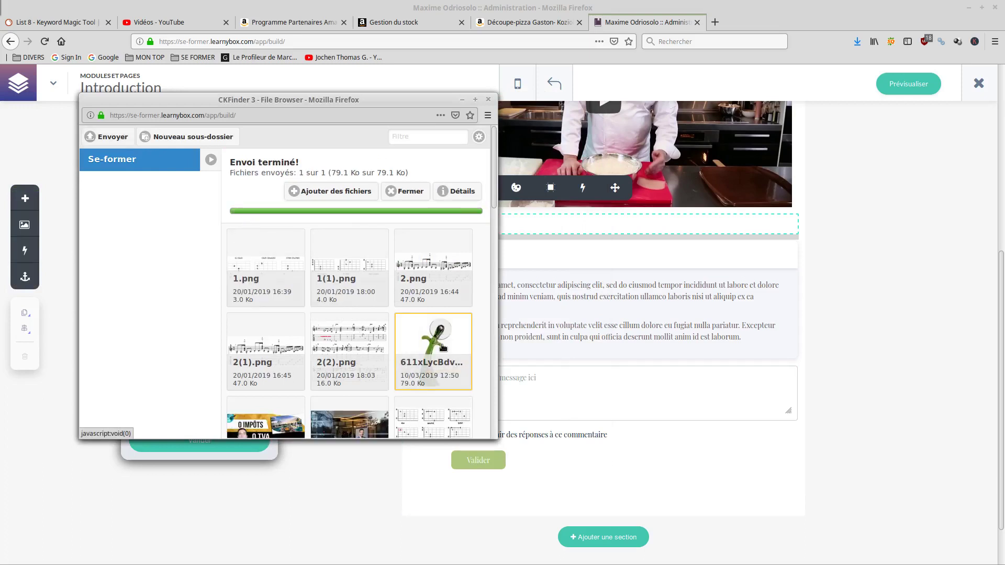
# Step: Choose the uploaded pizza cutter photo as the image element's picture and validate the change
pyautogui.click(106, 139)
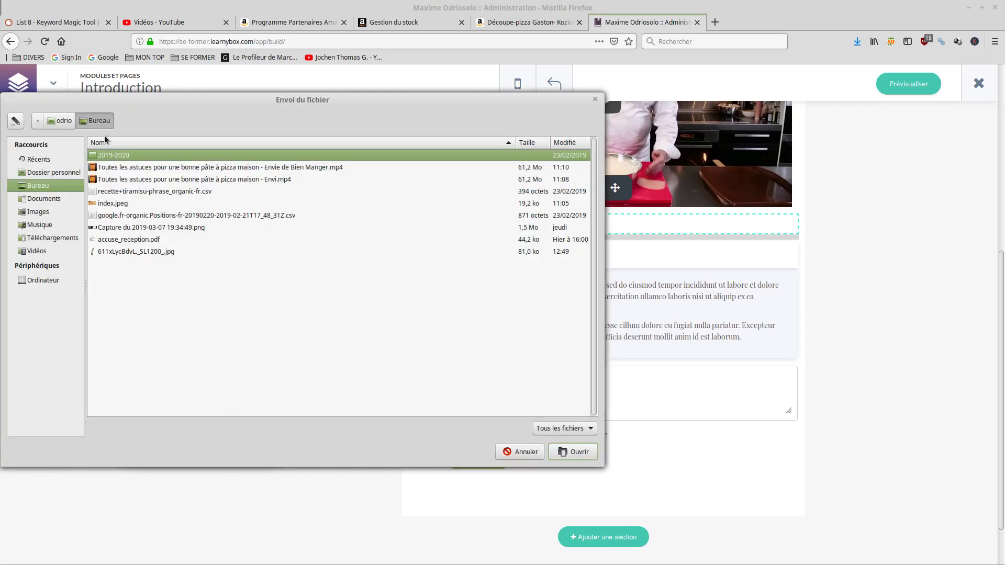
pyautogui.click(506, 453)
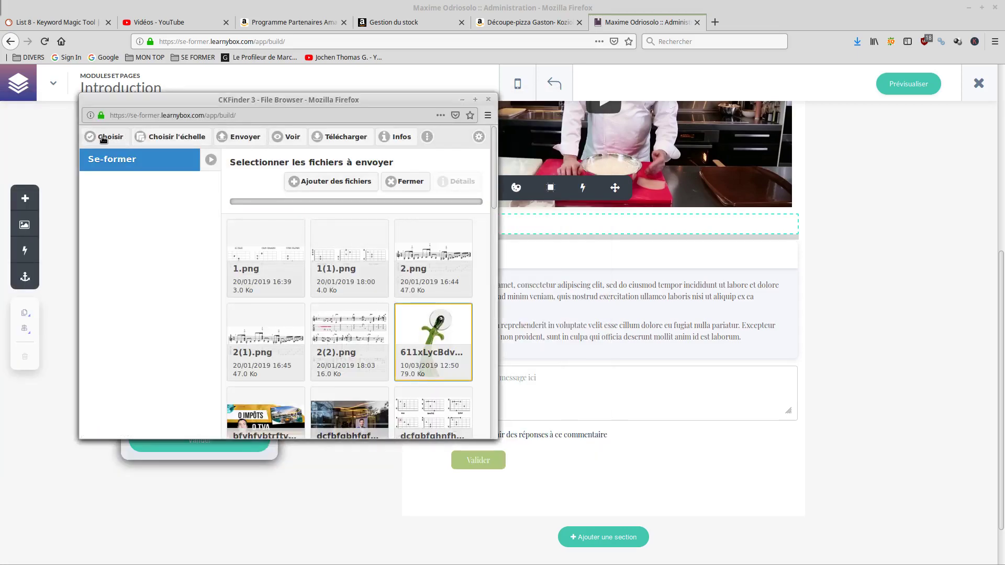
pyautogui.click(103, 137)
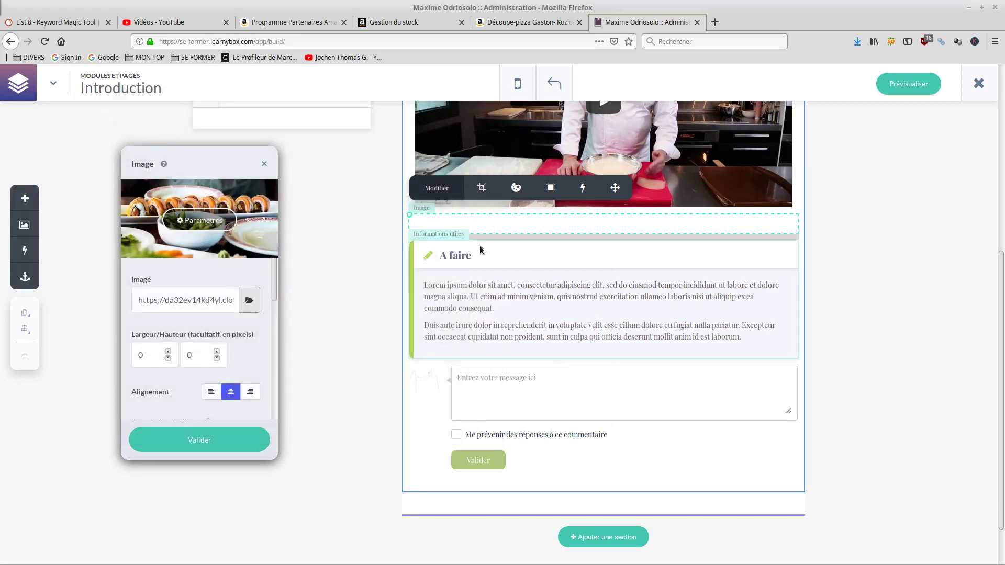
pyautogui.click(220, 437)
pyautogui.scroll(-4, 607, 264)
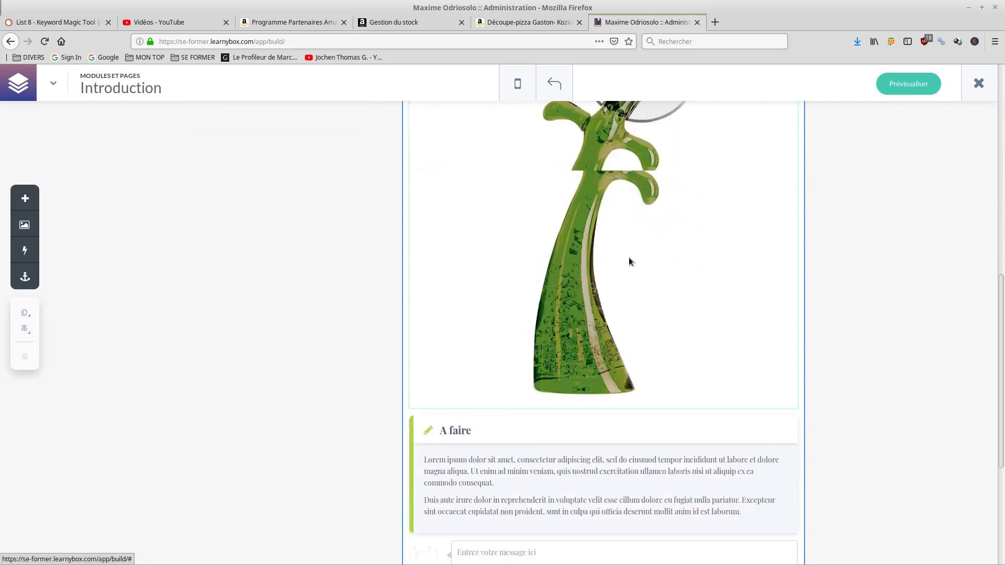
pyautogui.scroll(6, 629, 262)
pyautogui.scroll(-3, 596, 359)
# Step: Try to crop the pizza cutter image down to its lower part
pyautogui.click(632, 350)
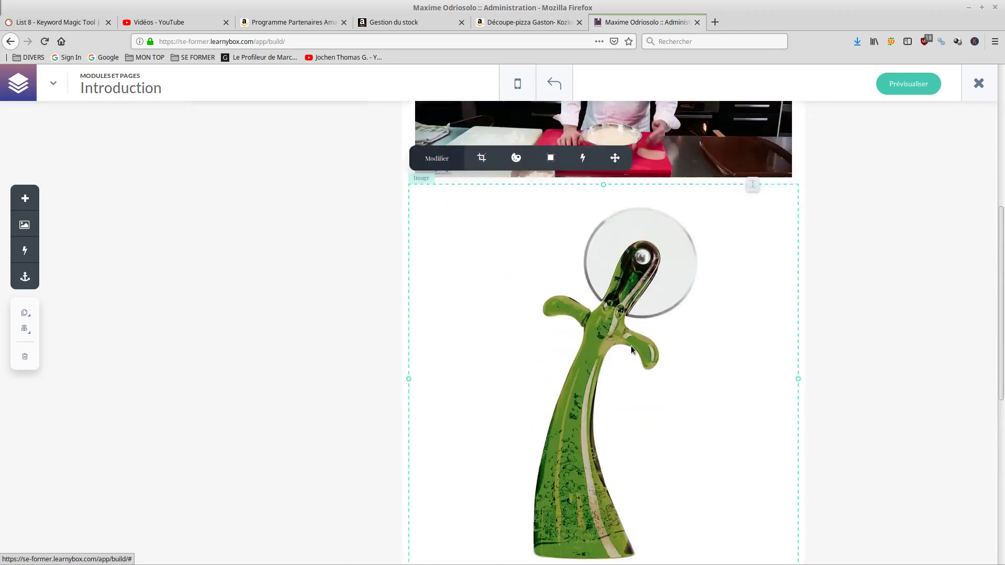
pyautogui.click(678, 218)
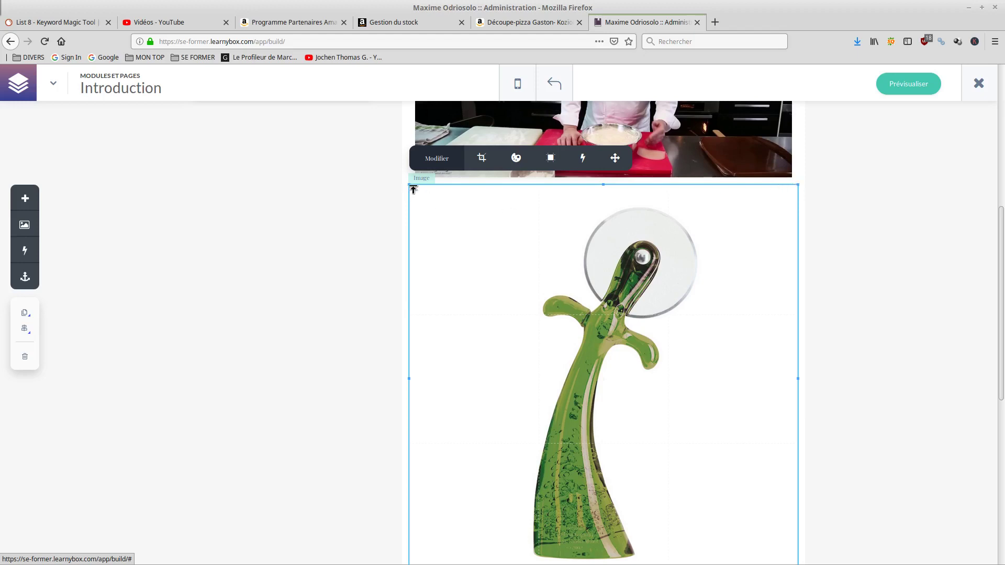
pyautogui.moveTo(413, 188); pyautogui.dragTo(581, 370)
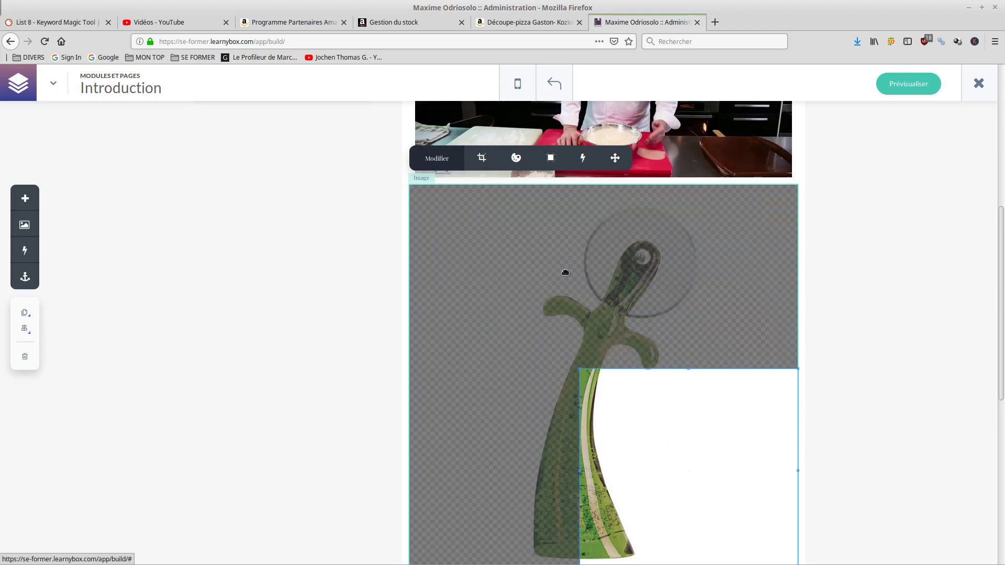
# Step: Try to shrink the pizza cutter image with a width of 8 px and a height of 7 px, then close its settings without validating
pyautogui.click(437, 158)
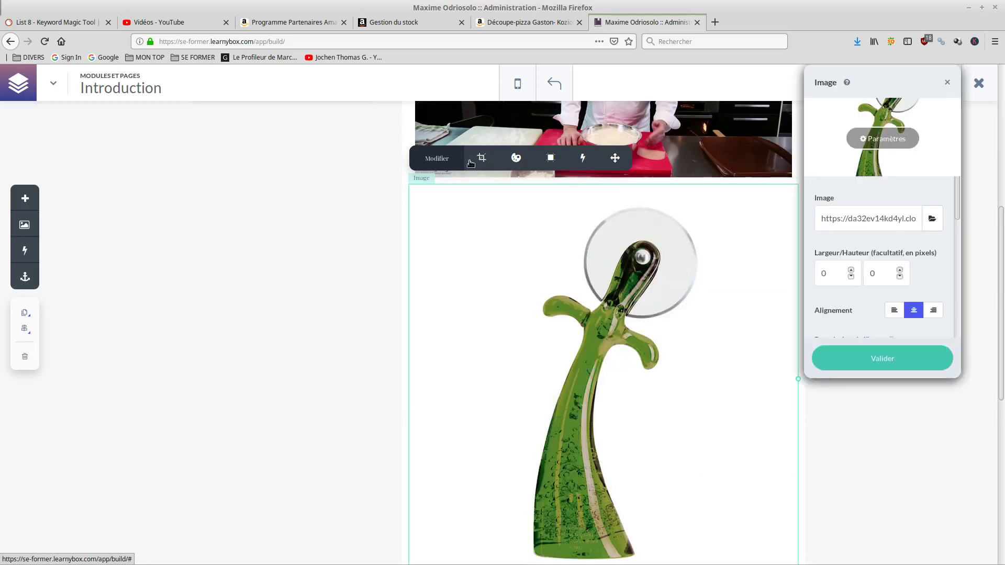
pyautogui.moveTo(821, 80); pyautogui.dragTo(181, 126)
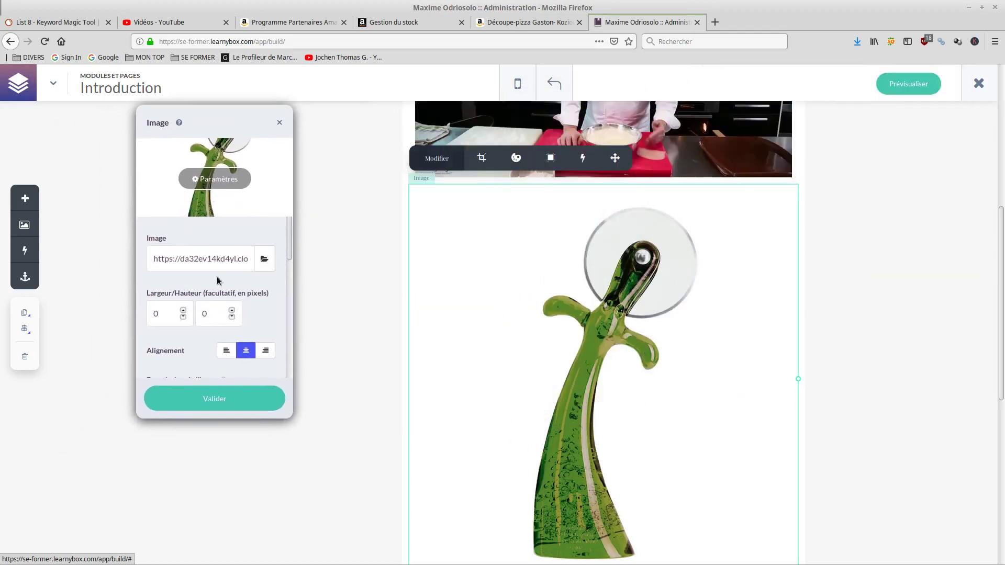
pyautogui.scroll(-5, 187, 304)
pyautogui.scroll(3, 186, 305)
pyautogui.scroll(1, 184, 302)
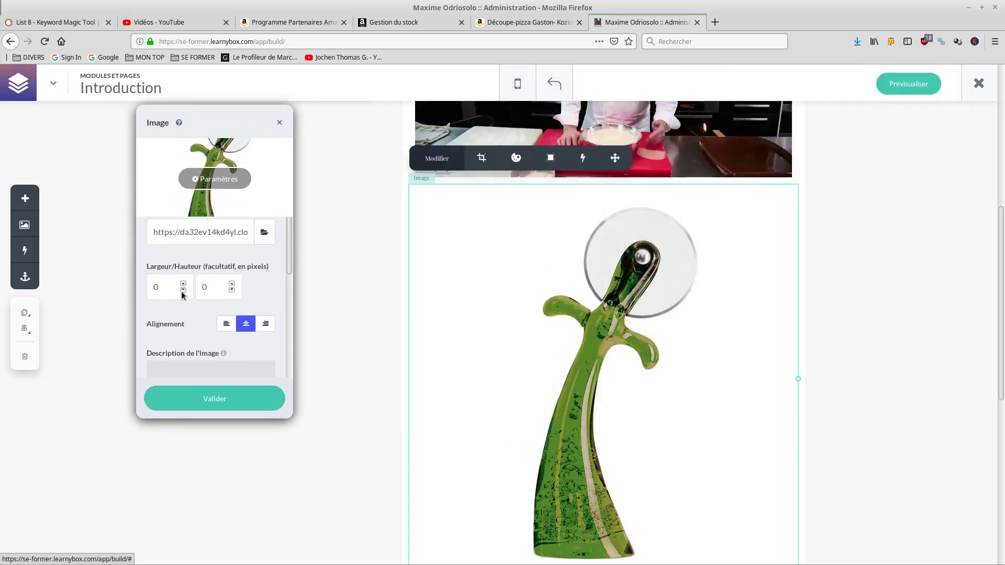
pyautogui.click(182, 283)
pyautogui.click(181, 283)
pyautogui.click(181, 284)
pyautogui.click(182, 283)
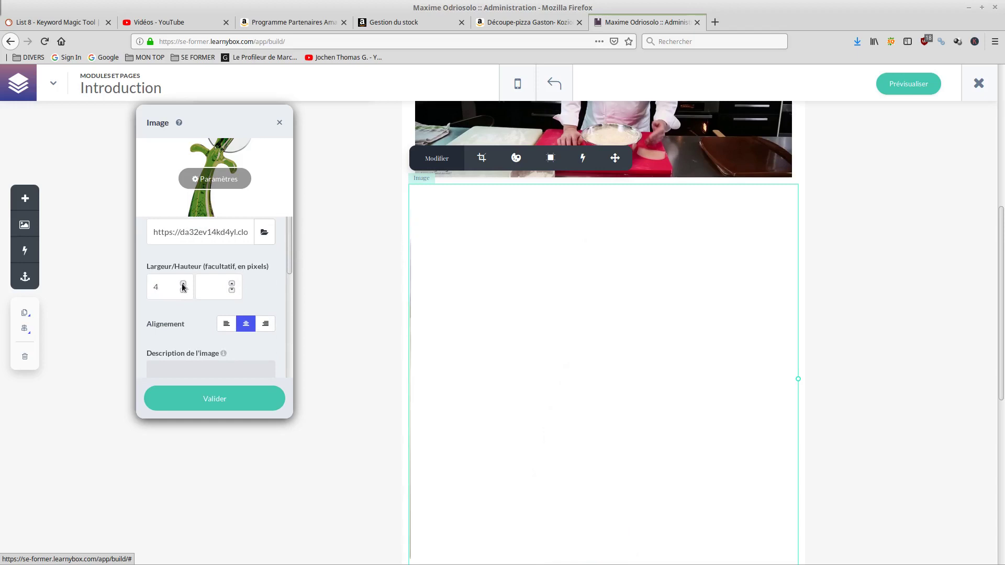
pyautogui.click(182, 283)
pyautogui.click(181, 284)
pyautogui.click(182, 284)
pyautogui.click(182, 283)
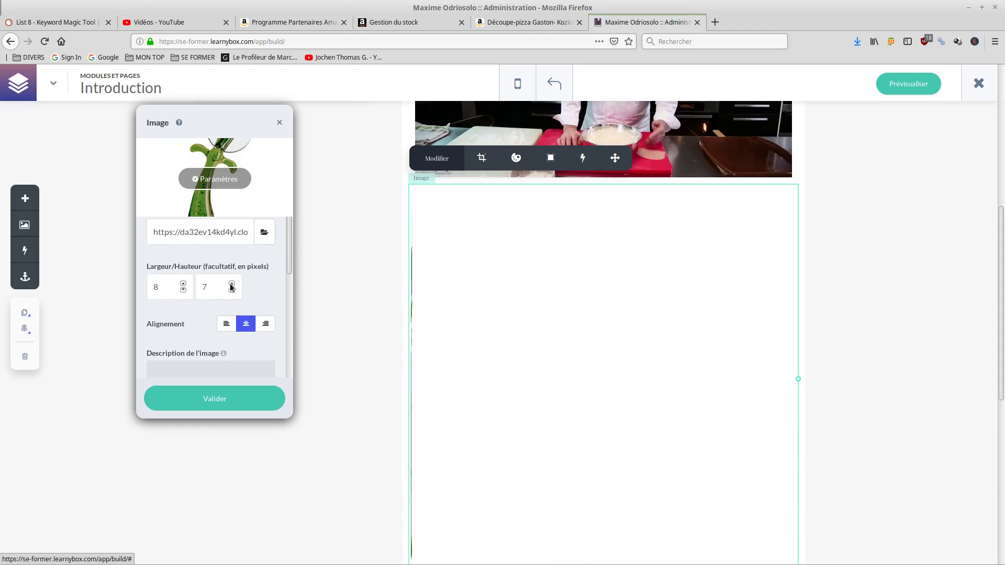
pyautogui.scroll(-5, 183, 349)
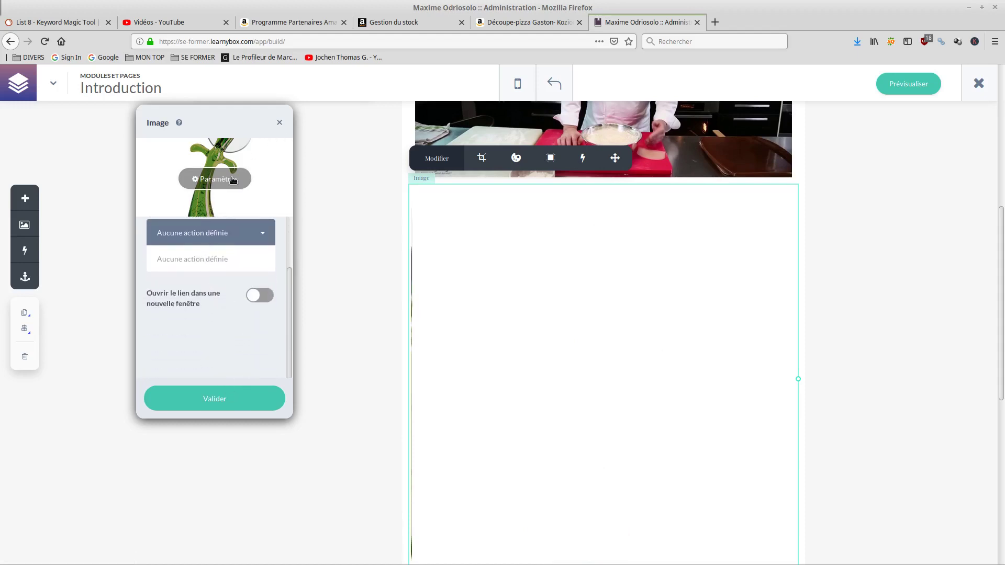
pyautogui.click(279, 123)
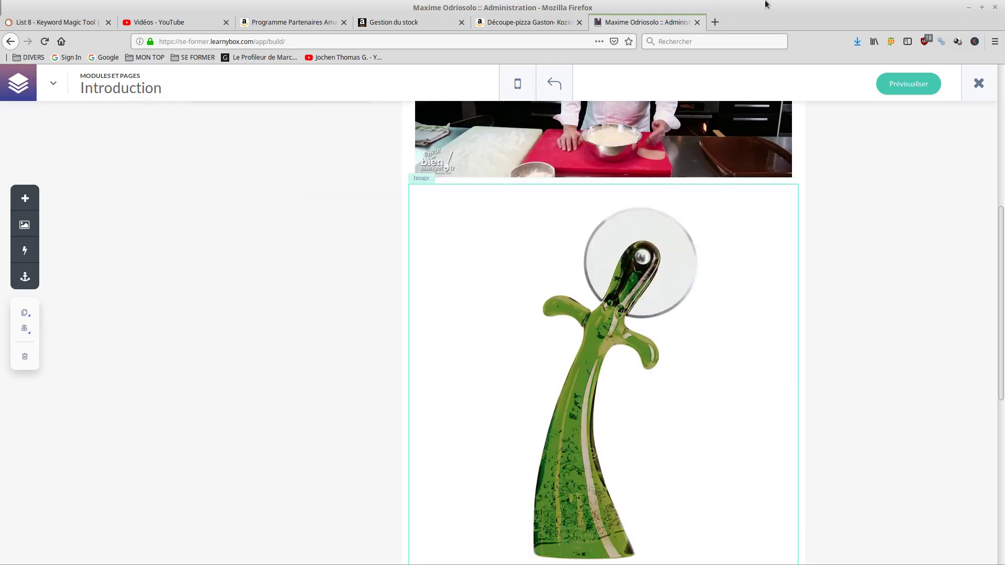
# Step: Reduce the maximized browser window, minimize it and the text document, and bring the browser back to the front
pyautogui.doubleClick(783, 14)
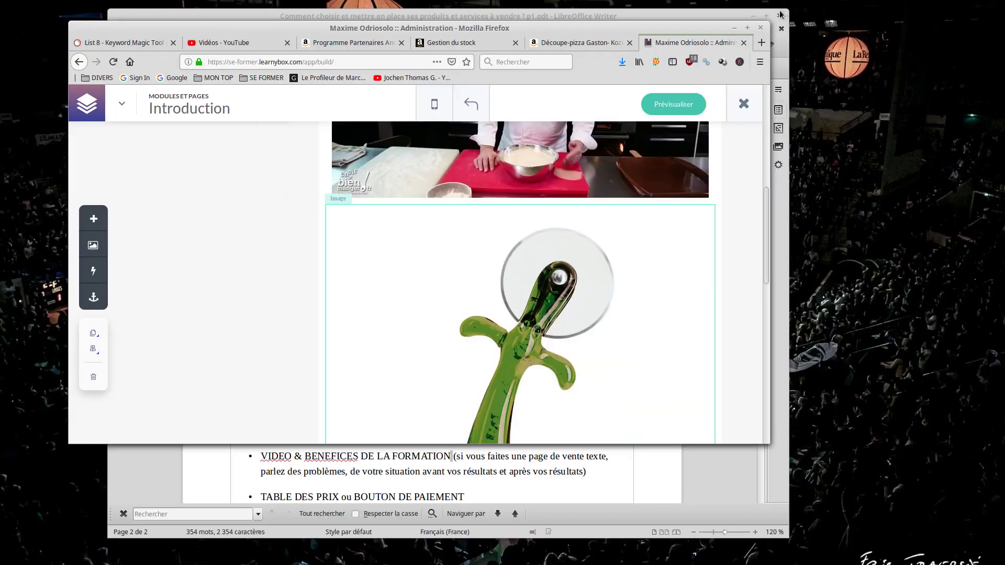
pyautogui.click(734, 30)
pyautogui.click(753, 19)
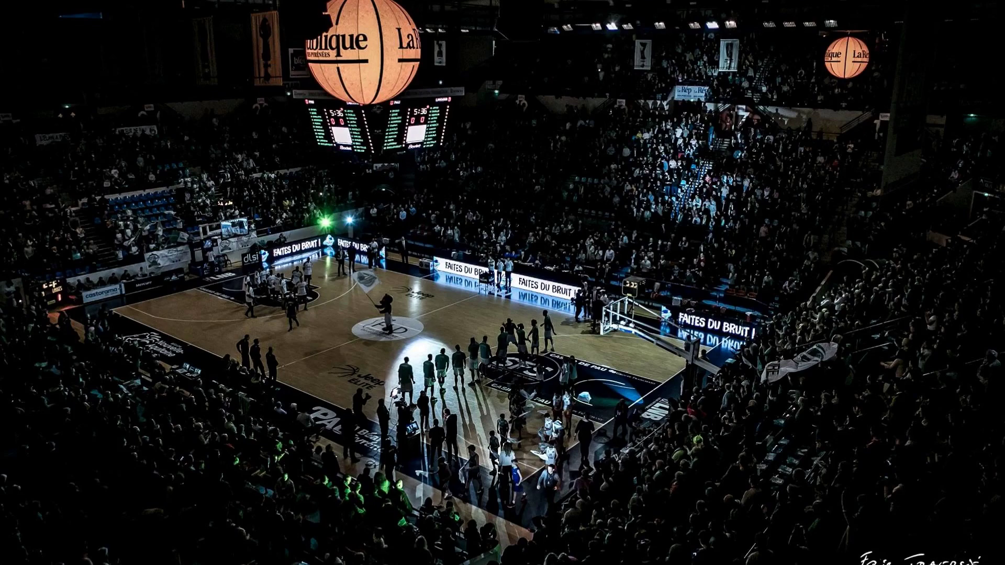
pyautogui.hotkey('alt', 'Tab')
# Step: Review the Introduction page from its welcome title through the video and pizza cutter image to the A faire block
pyautogui.scroll(5, 689, 231)
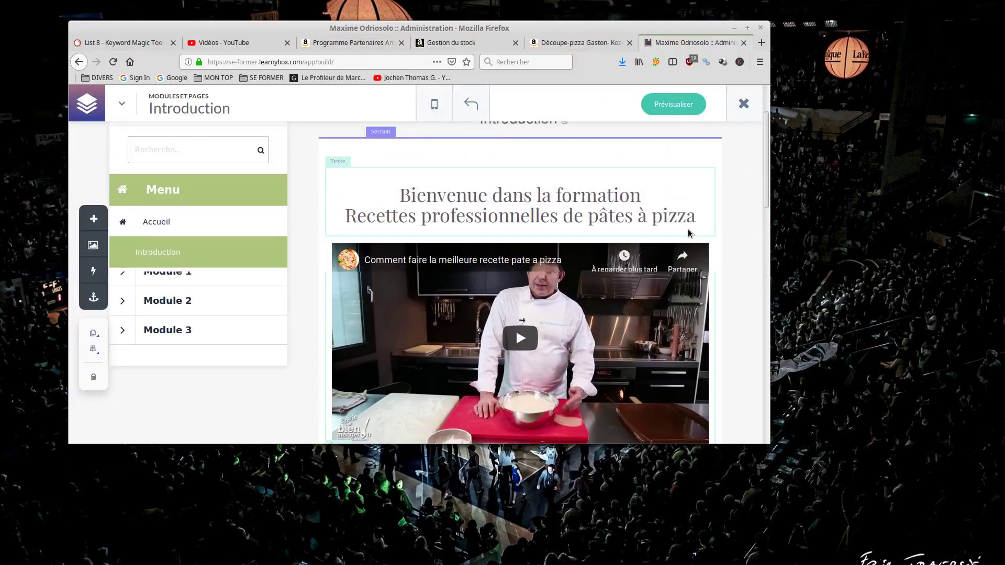
pyautogui.scroll(-8, 688, 230)
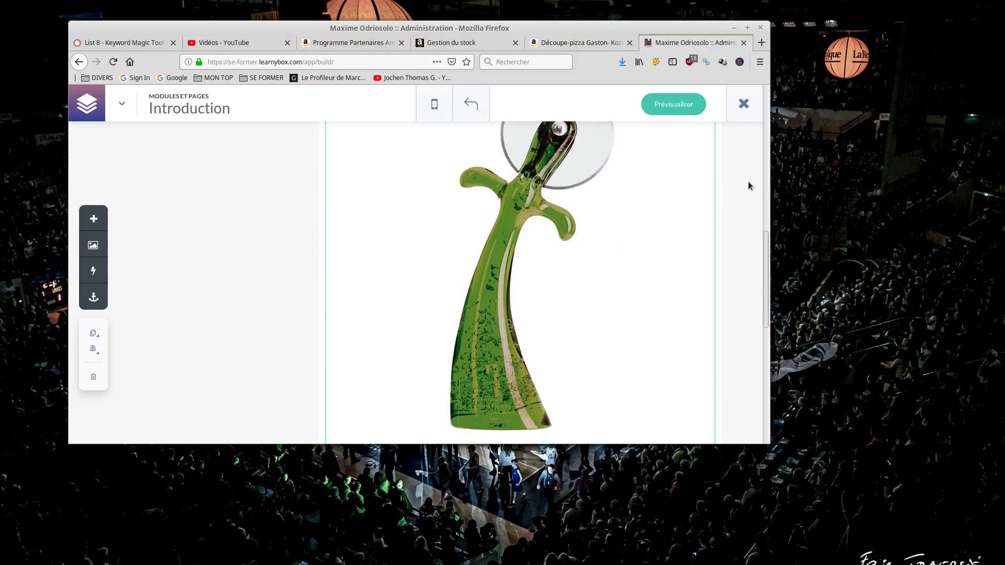
pyautogui.scroll(-2, 733, 157)
pyautogui.scroll(4, 729, 162)
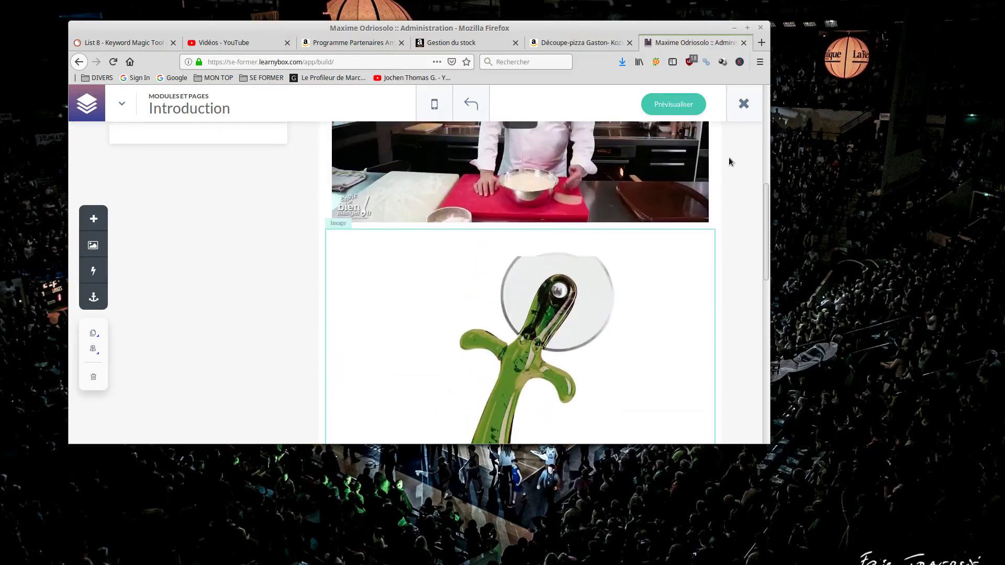
pyautogui.scroll(-5, 566, 229)
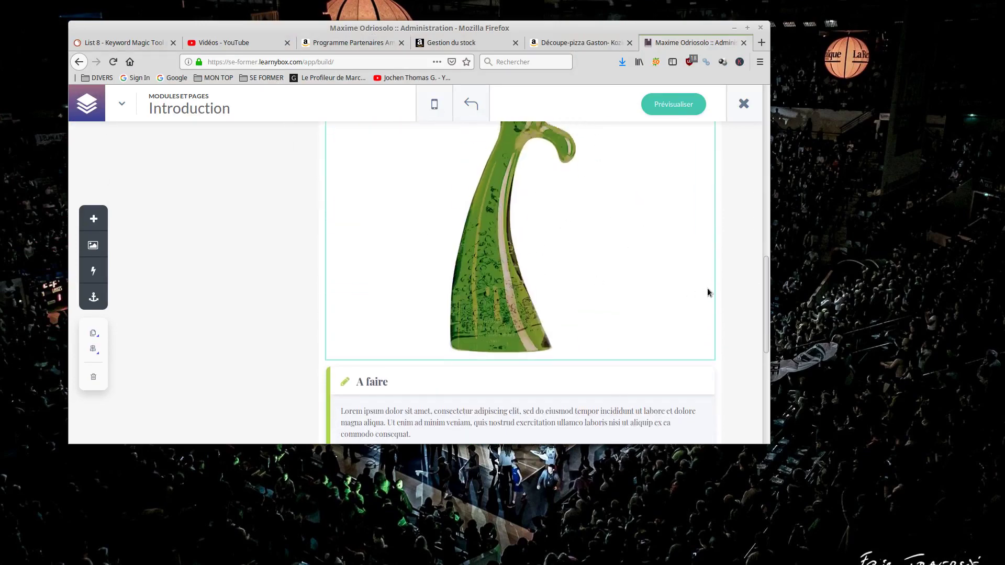
pyautogui.scroll(6, 708, 287)
pyautogui.scroll(-3, 680, 265)
pyautogui.scroll(-2, 680, 265)
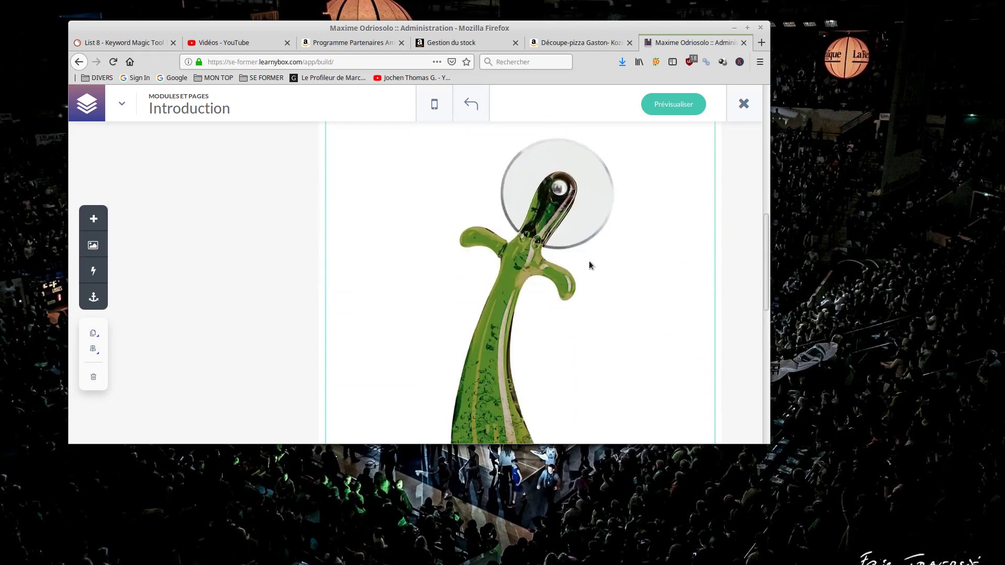
pyautogui.scroll(-6, 644, 312)
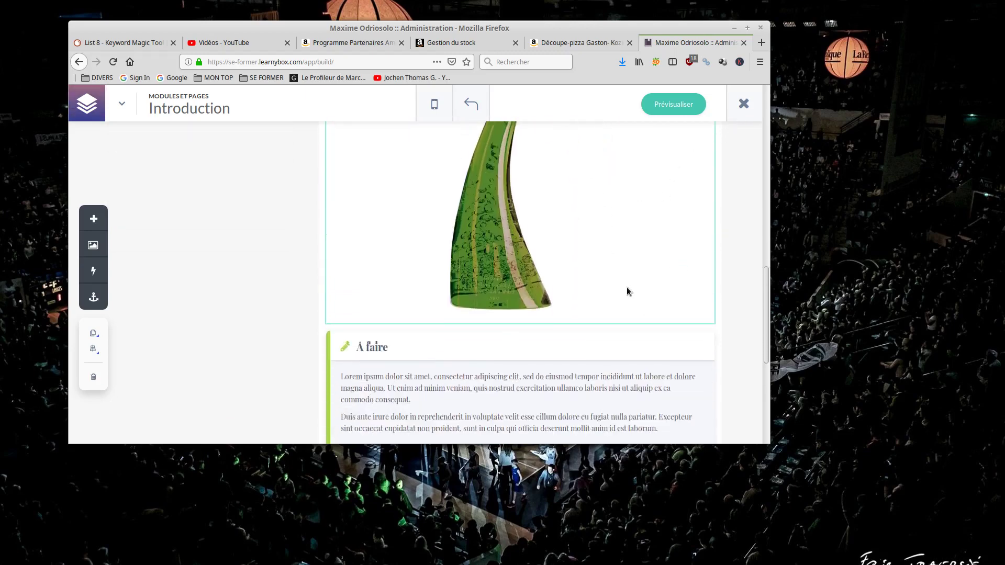
# Step: Browse the available page elements and examine the Bouton element's styles in the theme colours
pyautogui.click(94, 219)
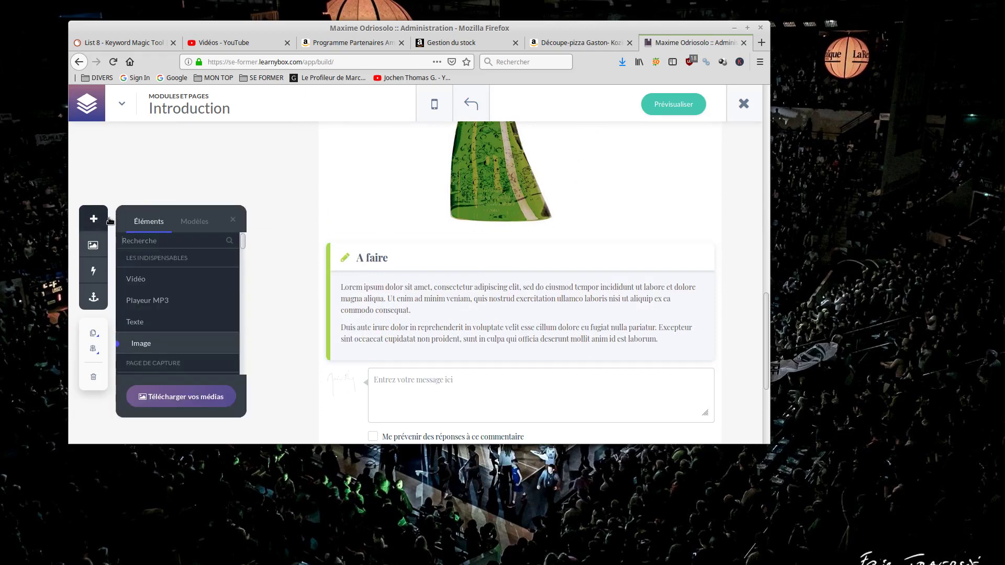
pyautogui.scroll(-5, 173, 314)
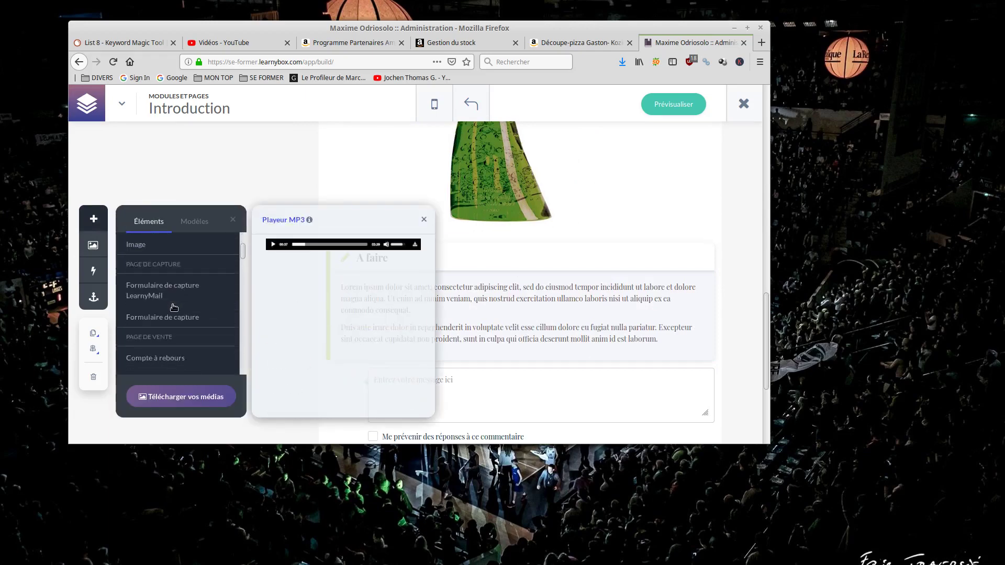
pyautogui.scroll(4, 175, 308)
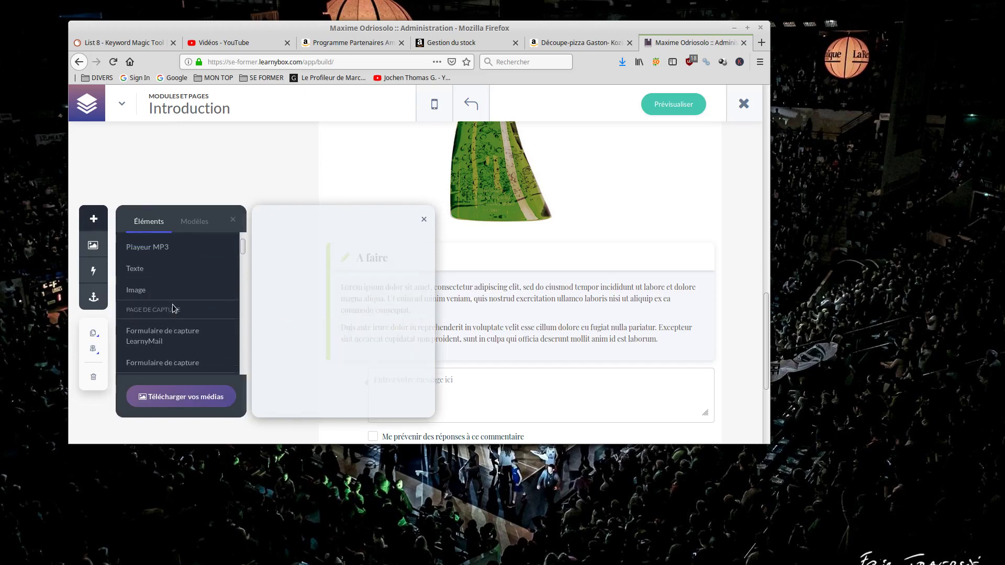
pyautogui.scroll(1, 175, 308)
pyautogui.scroll(-3, 167, 290)
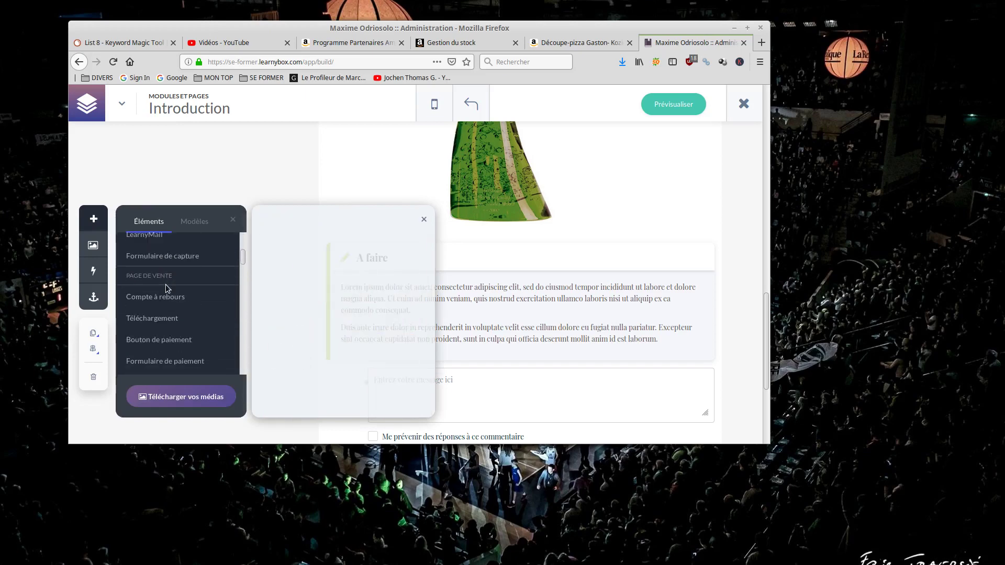
pyautogui.scroll(-4, 166, 289)
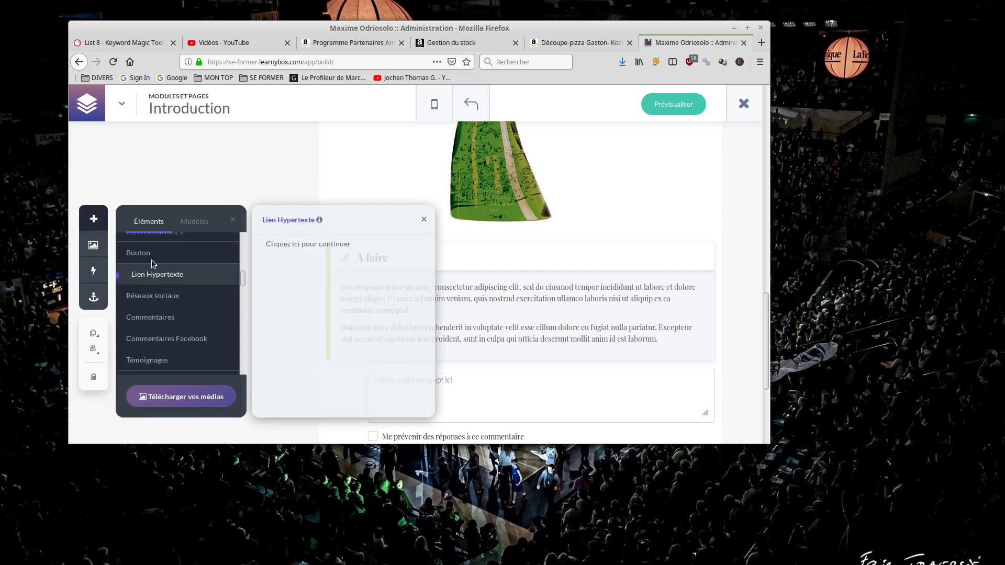
pyautogui.moveTo(153, 251)
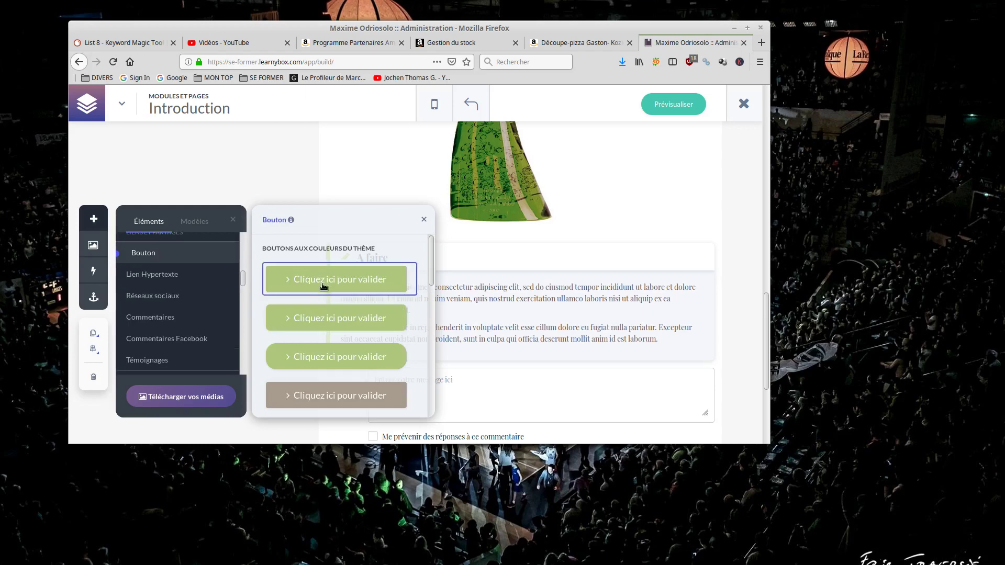
pyautogui.scroll(-4, 177, 279)
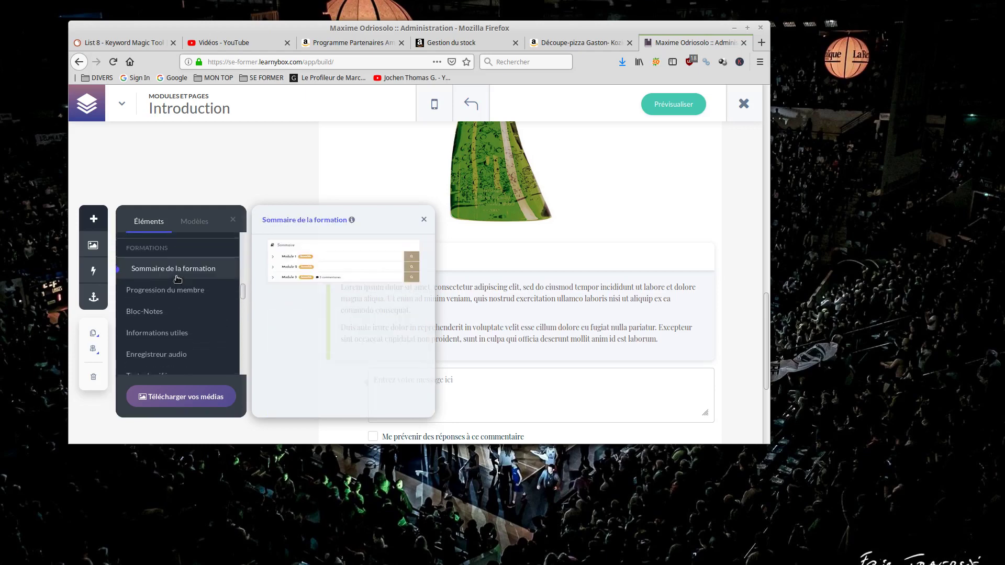
pyautogui.scroll(4, 178, 280)
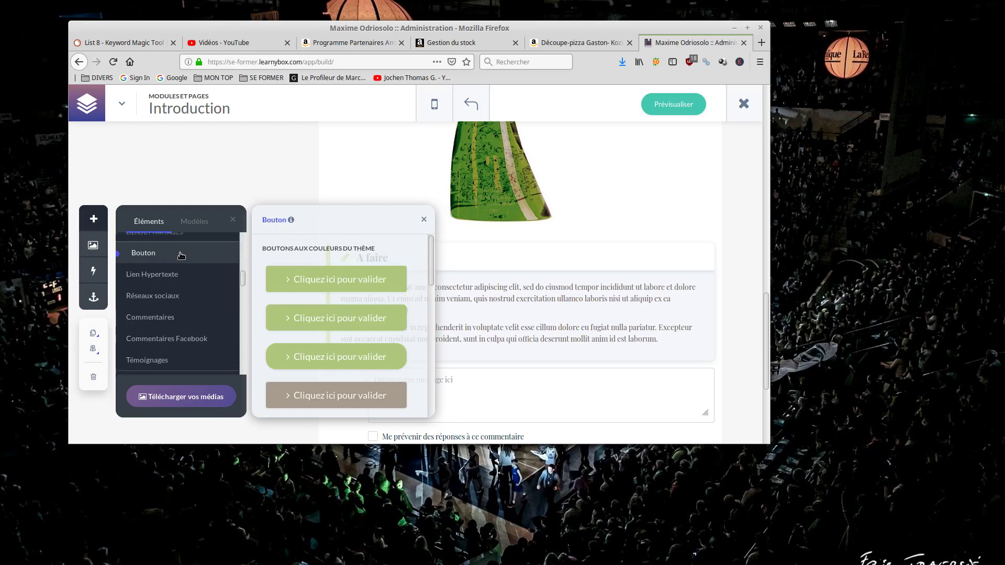
pyautogui.moveTo(176, 278)
pyautogui.scroll(-1, 337, 352)
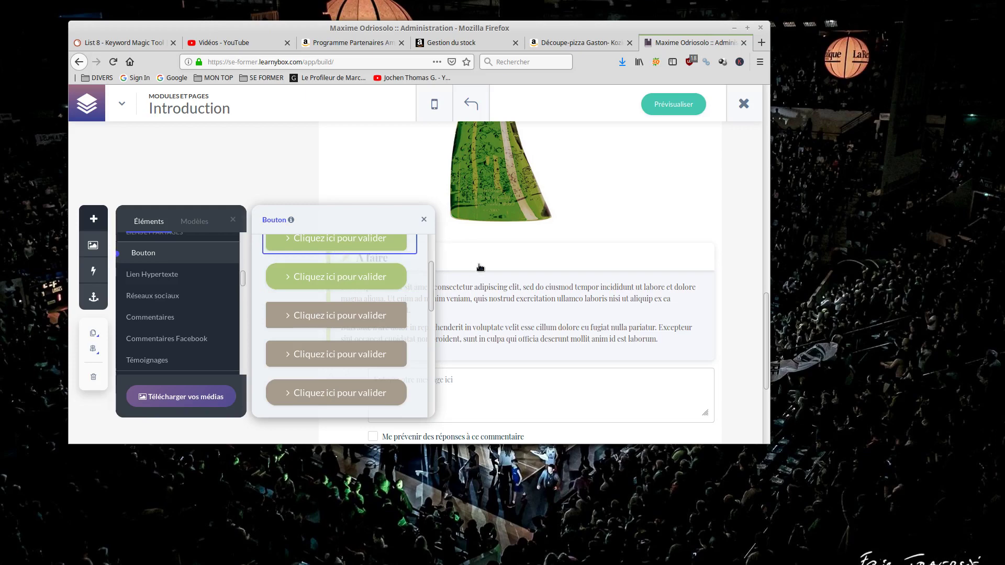
# Step: Add a green "Cliquez ici pour valider" button between the pizza cutter image and the A faire block, keeping its default settings
pyautogui.moveTo(480, 268); pyautogui.dragTo(526, 262)
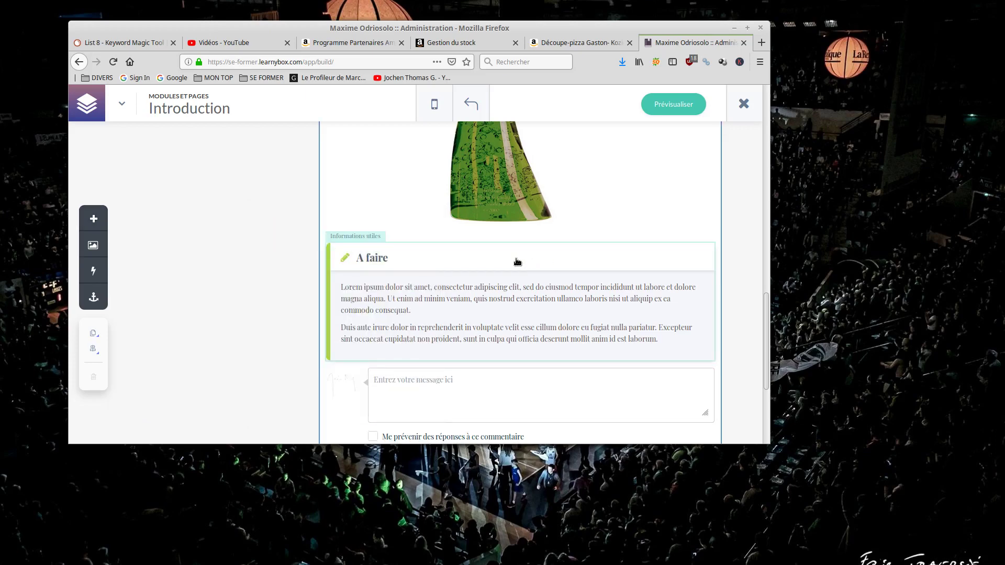
pyautogui.scroll(5, 586, 293)
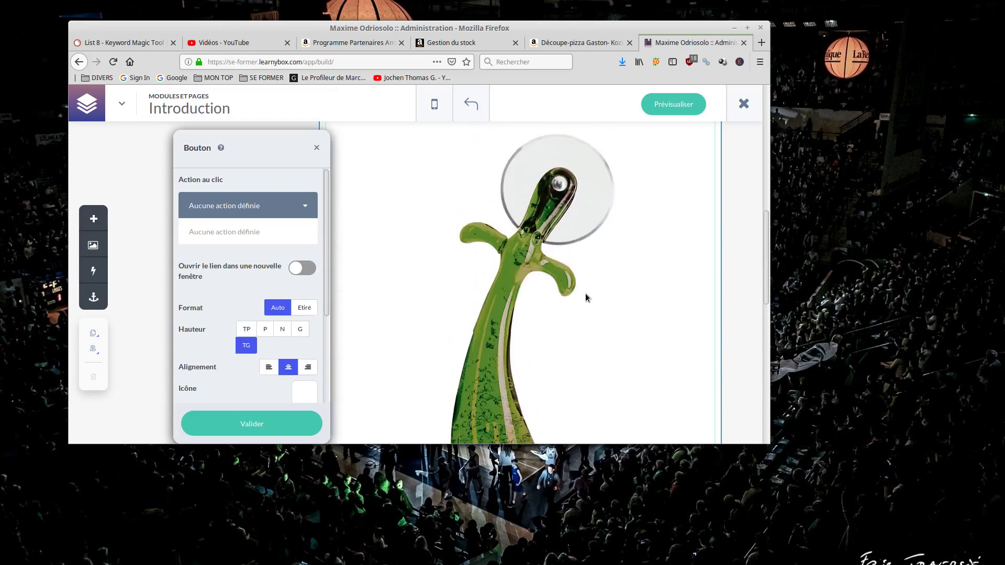
pyautogui.scroll(-5, 585, 293)
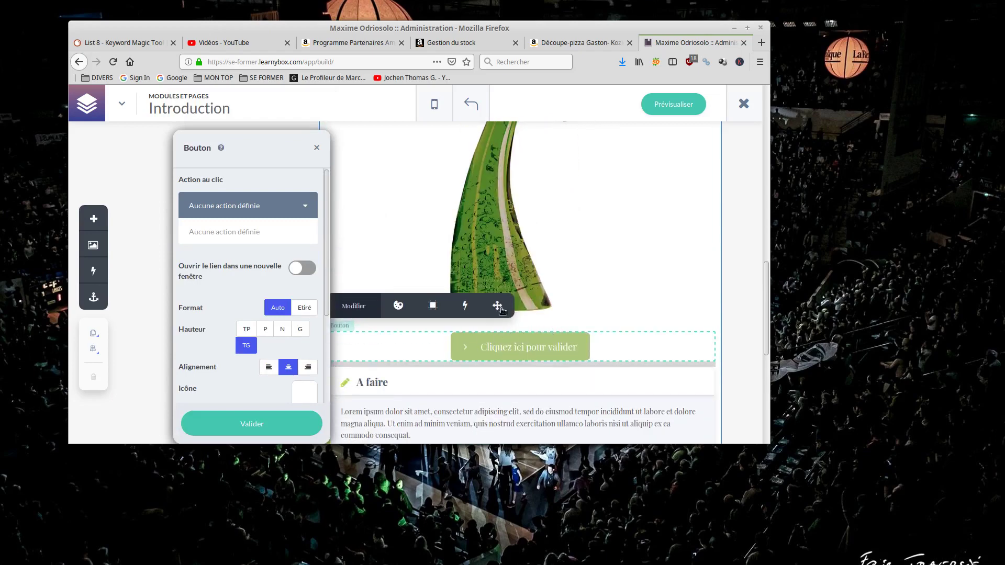
pyautogui.click(267, 421)
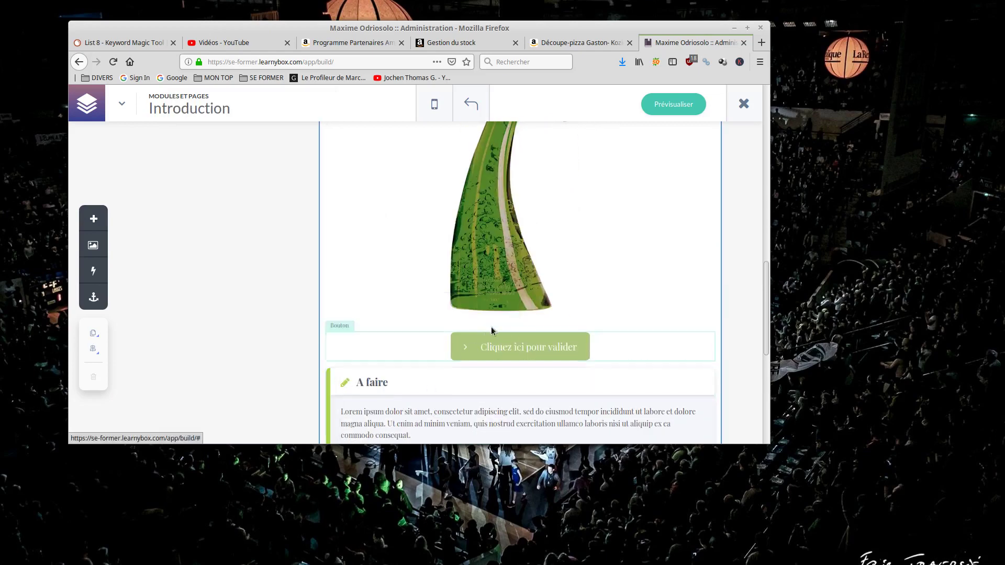
# Step: Duplicate the "Cliquez ici pour valider" button below itself and move the copy between the video and the pizza cutter image
pyautogui.click(509, 345)
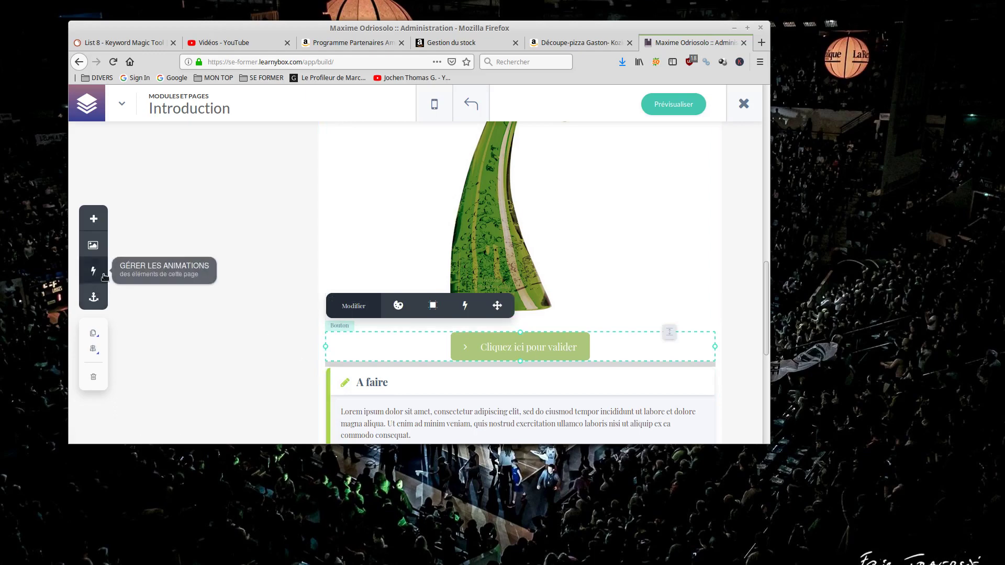
pyautogui.moveTo(98, 337)
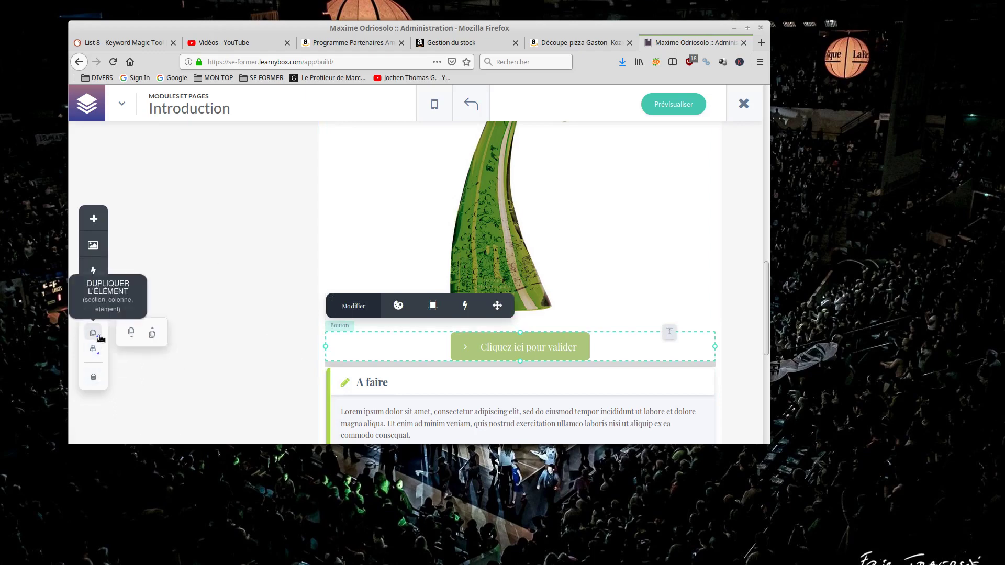
pyautogui.click(130, 333)
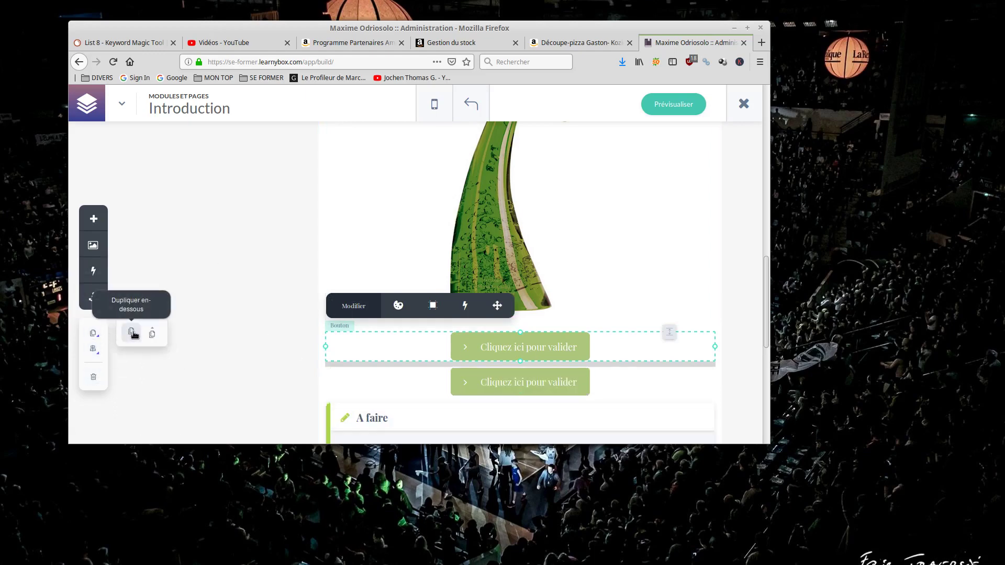
pyautogui.click(560, 375)
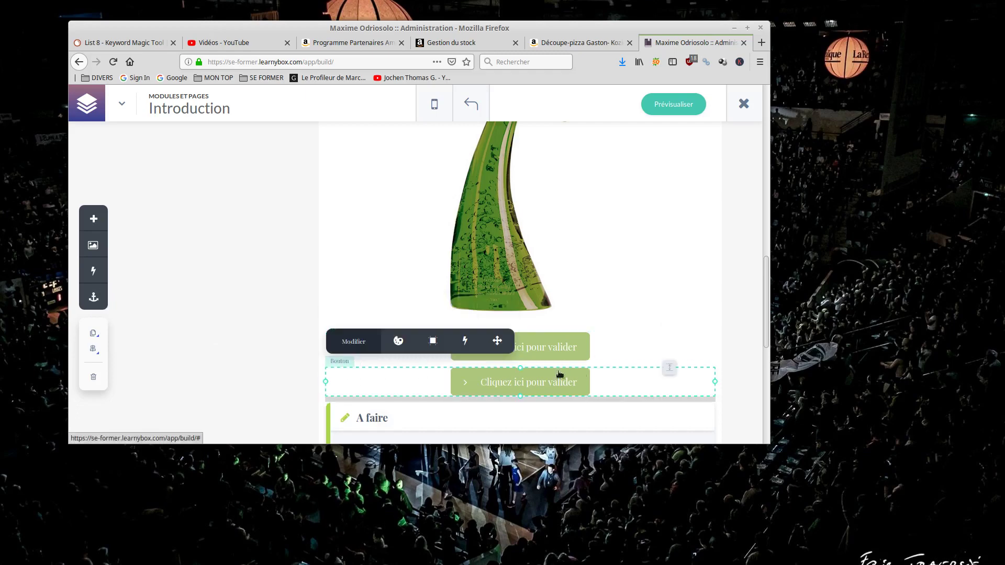
pyautogui.moveTo(497, 342); pyautogui.dragTo(505, 158)
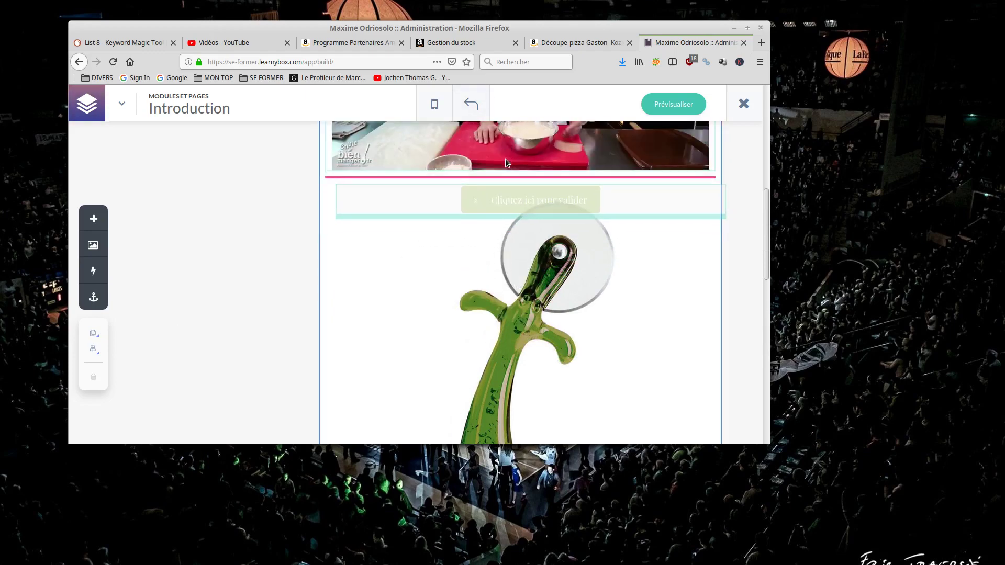
pyautogui.scroll(-5, 579, 261)
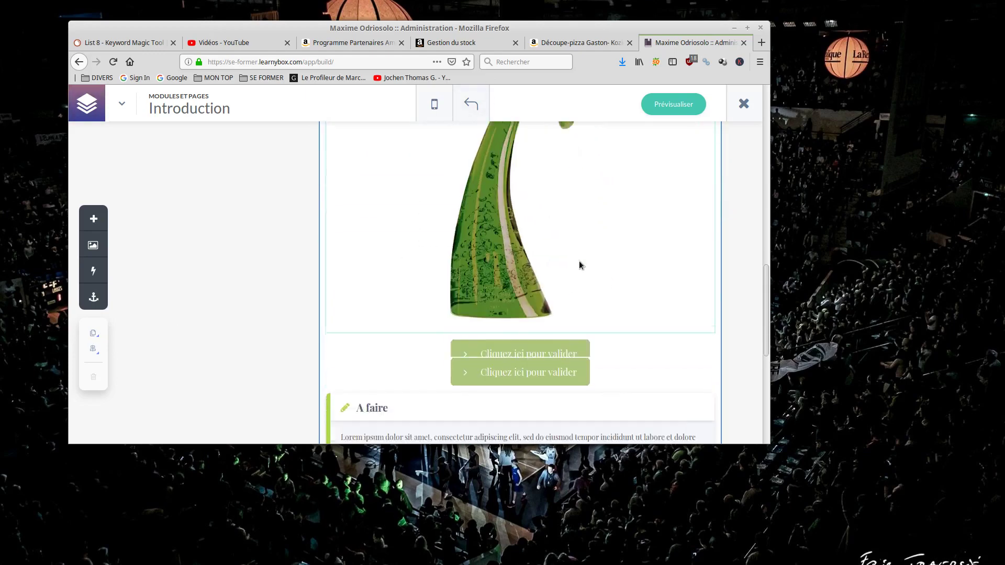
pyautogui.scroll(5, 579, 261)
pyautogui.scroll(-2, 579, 261)
pyautogui.scroll(4, 579, 260)
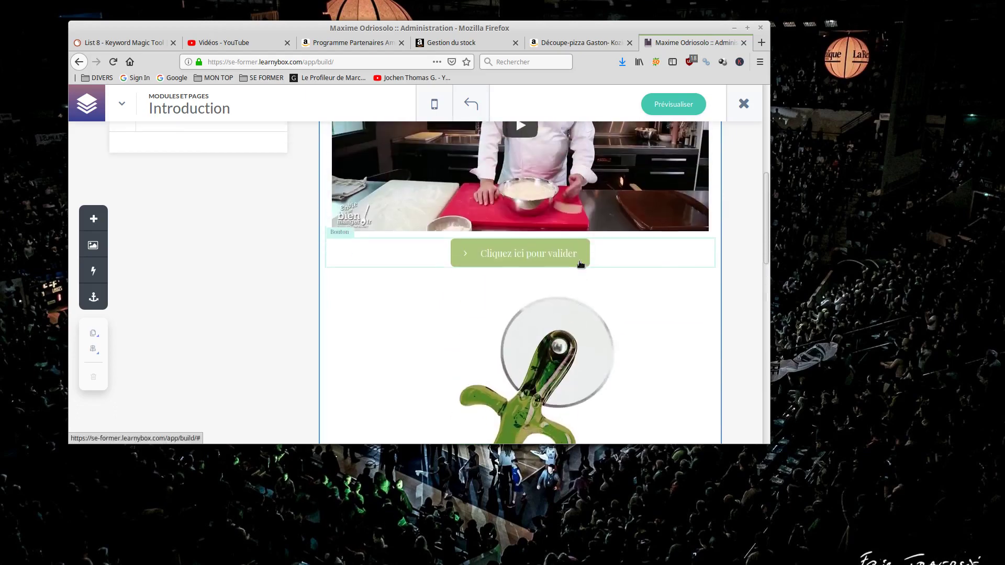
# Step: Choose Adresse URL as the click action of the button under the video and copy the Amazon Découpe-pizza Gaston page address
pyautogui.click(352, 241)
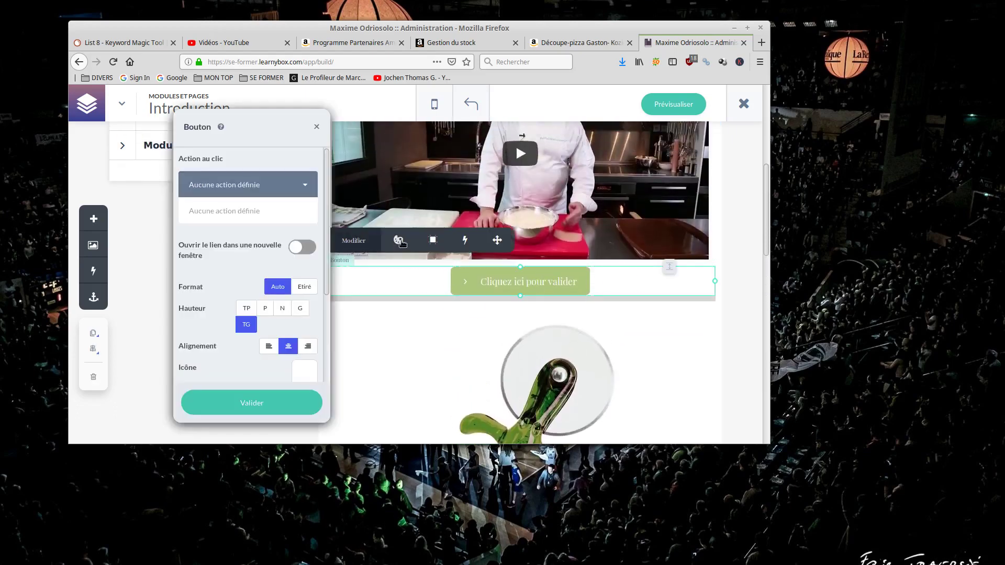
pyautogui.click(289, 189)
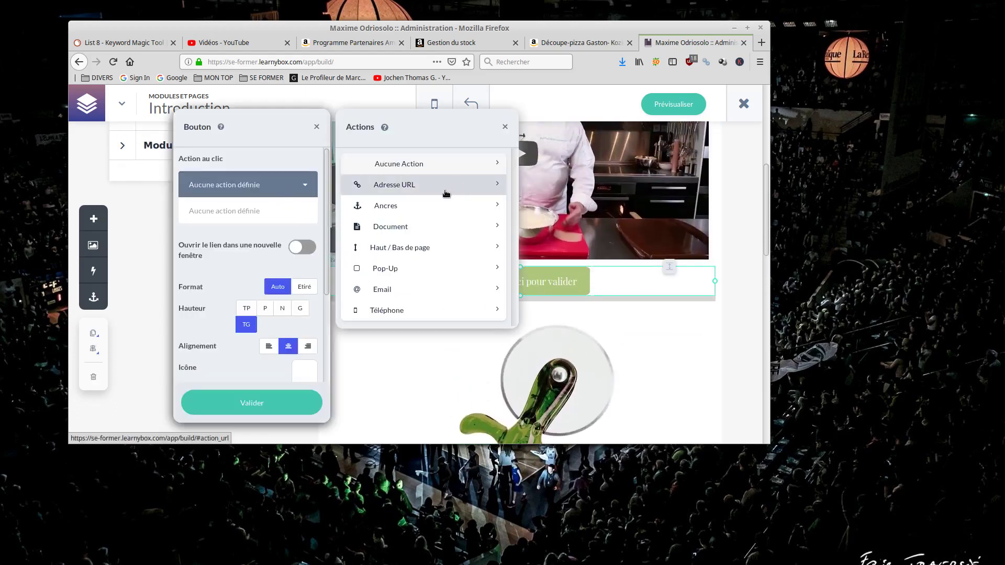
pyautogui.click(412, 187)
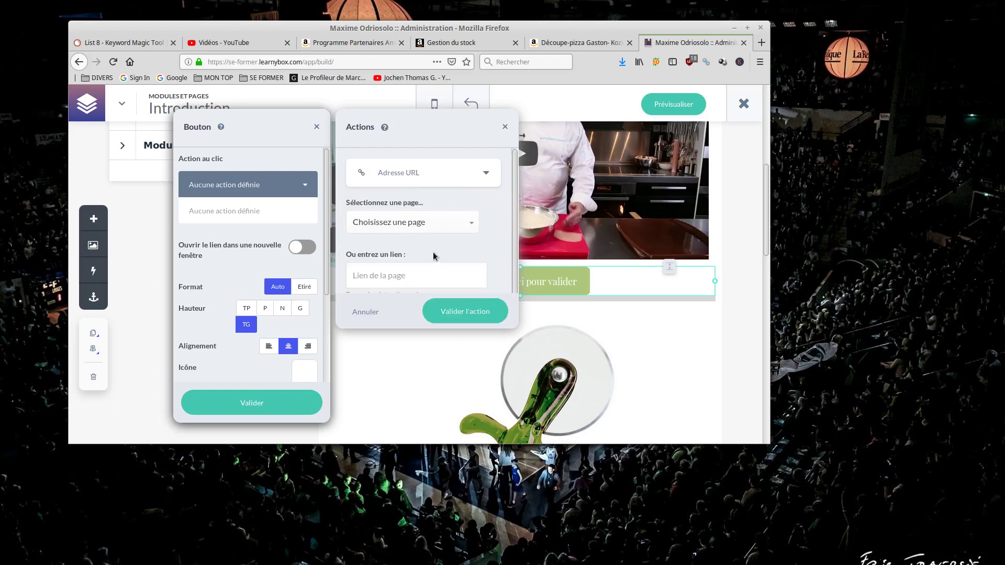
pyautogui.click(581, 40)
pyautogui.click(283, 62)
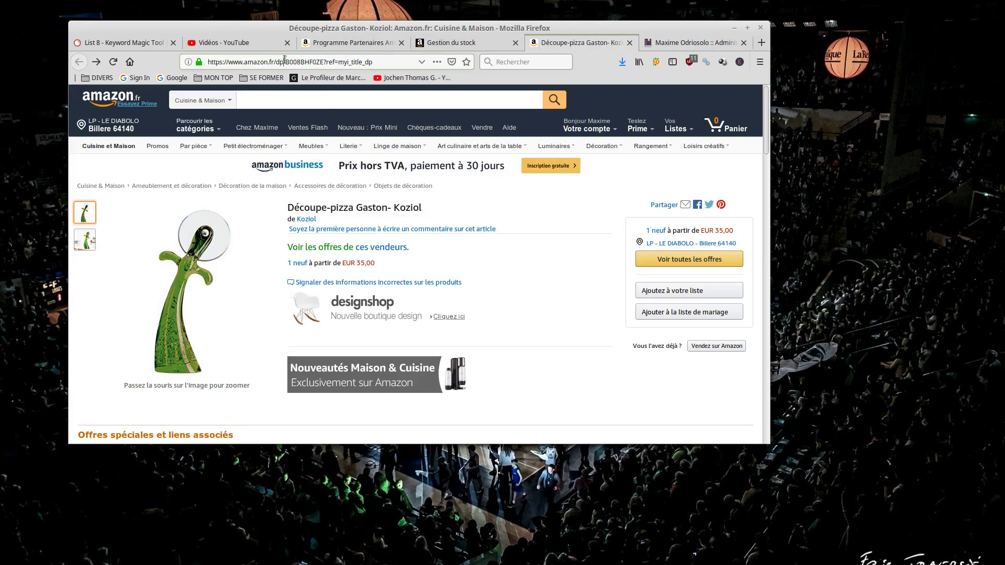
pyautogui.tripleClick(285, 60)
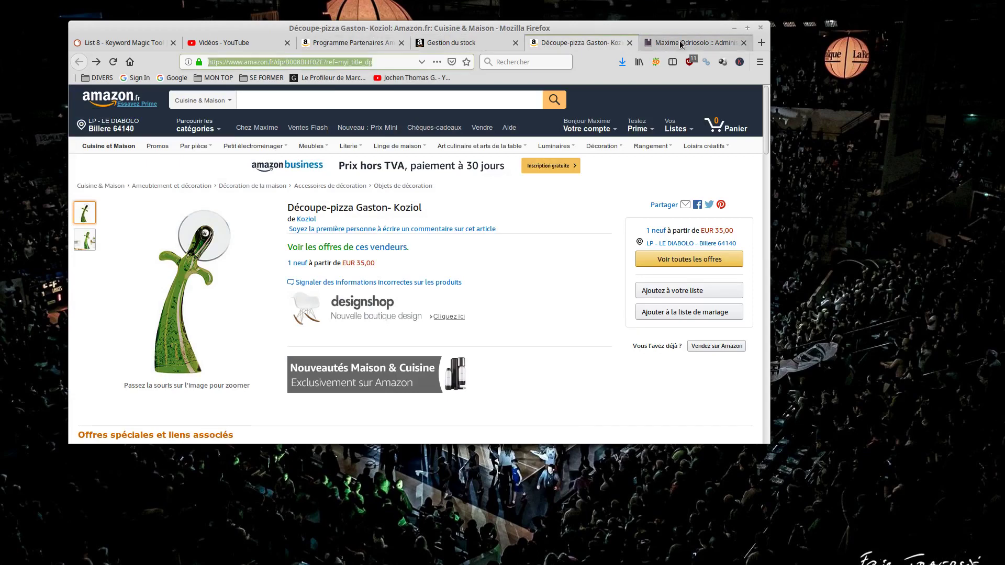
# Step: Paste the copied Amazon address as the link of the button under the video, then validate the action and the button settings
pyautogui.click(680, 43)
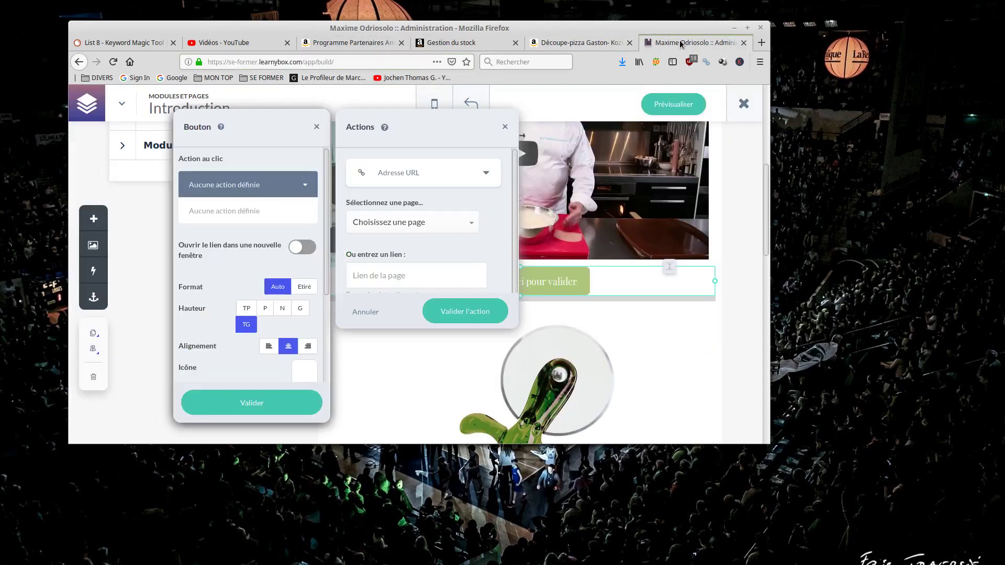
pyautogui.click(424, 223)
pyautogui.click(414, 233)
pyautogui.rightClick(370, 273)
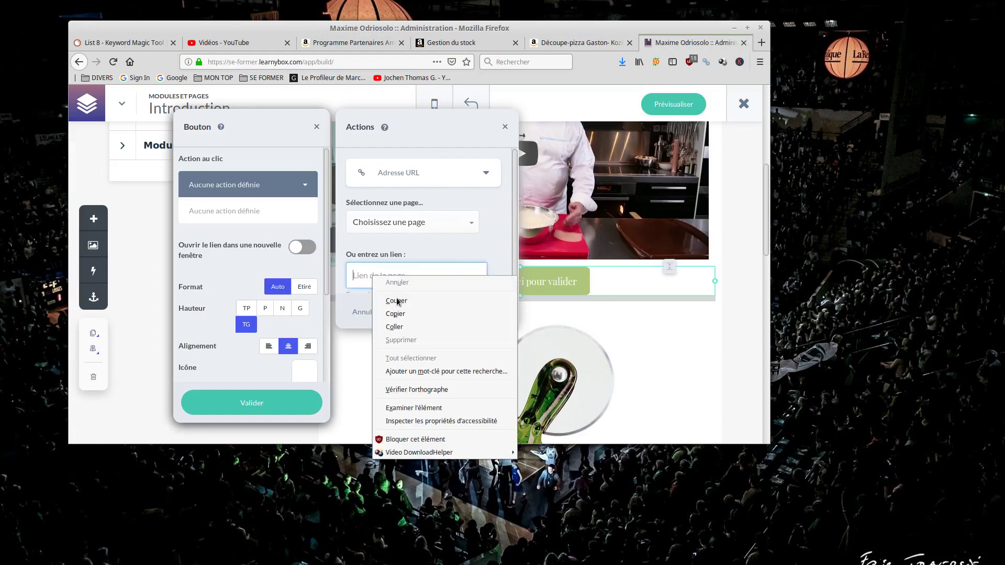
pyautogui.click(402, 325)
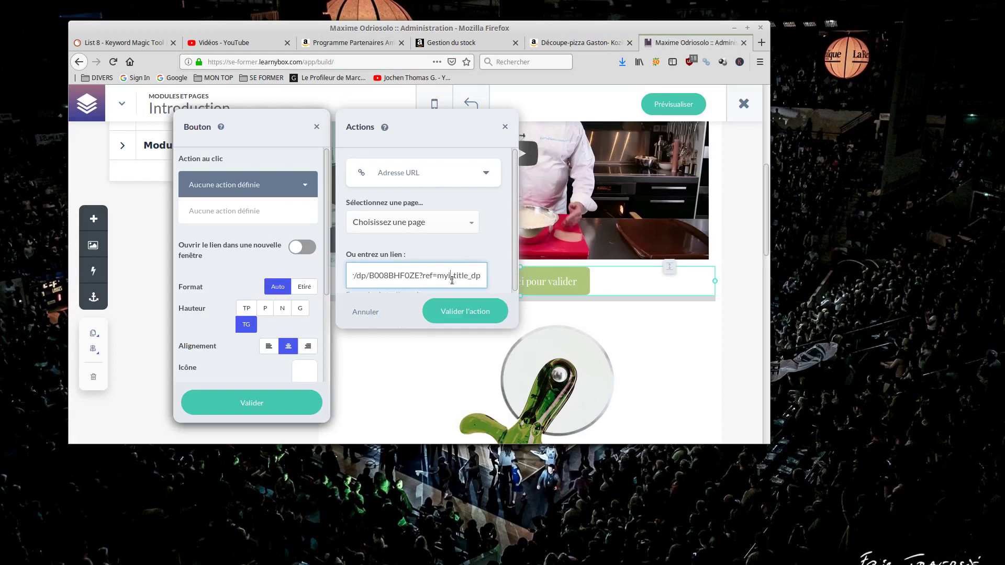
pyautogui.click(455, 313)
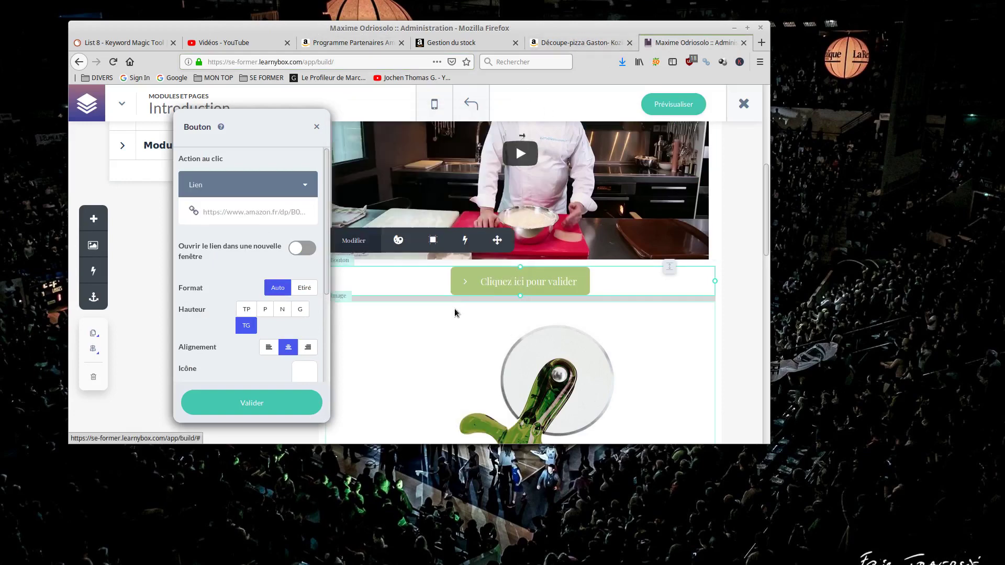
pyautogui.click(252, 404)
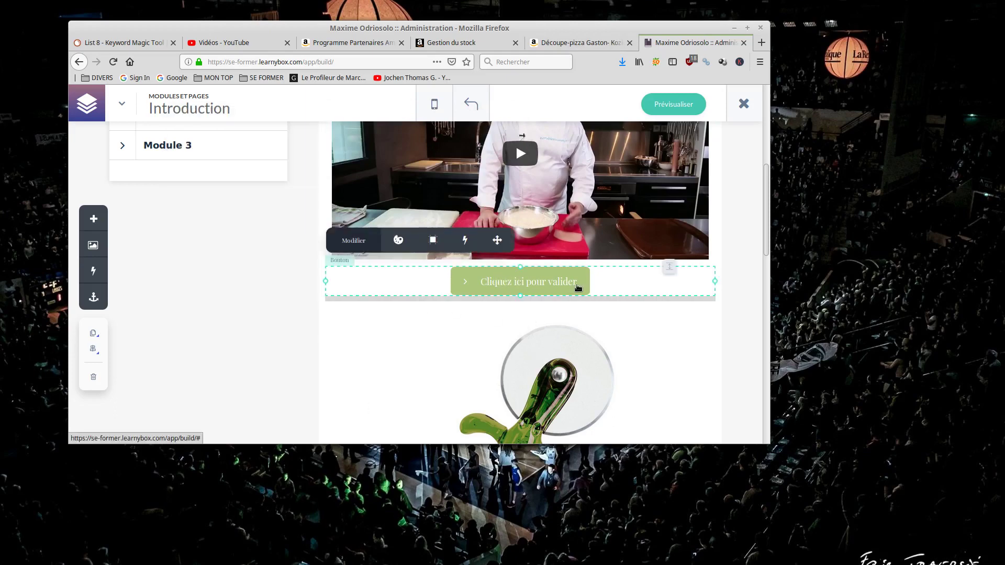
# Step: Link the button below the pizza cutter image to the same Amazon product address with an Adresse URL action and validate its settings
pyautogui.scroll(-6, 558, 283)
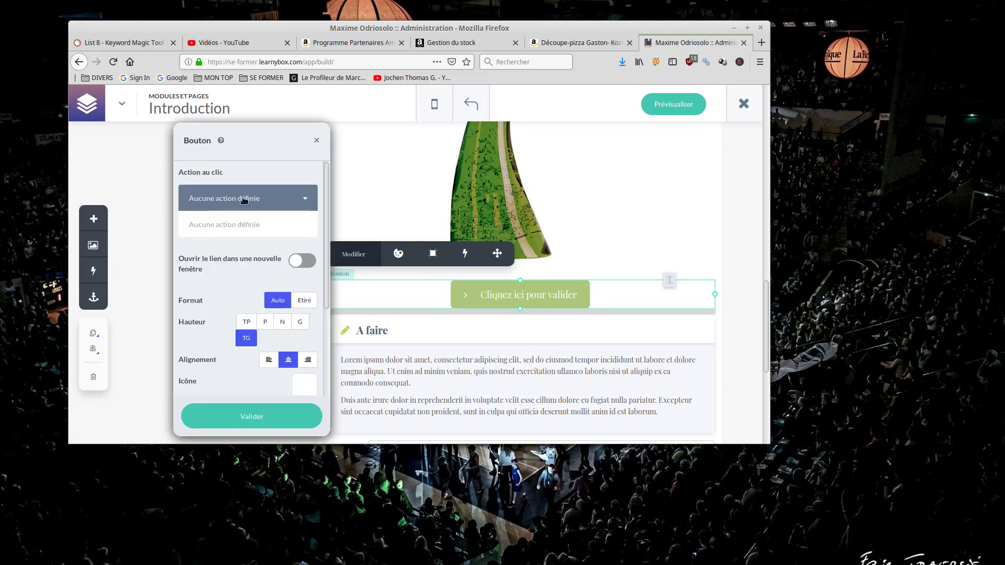
pyautogui.click(244, 199)
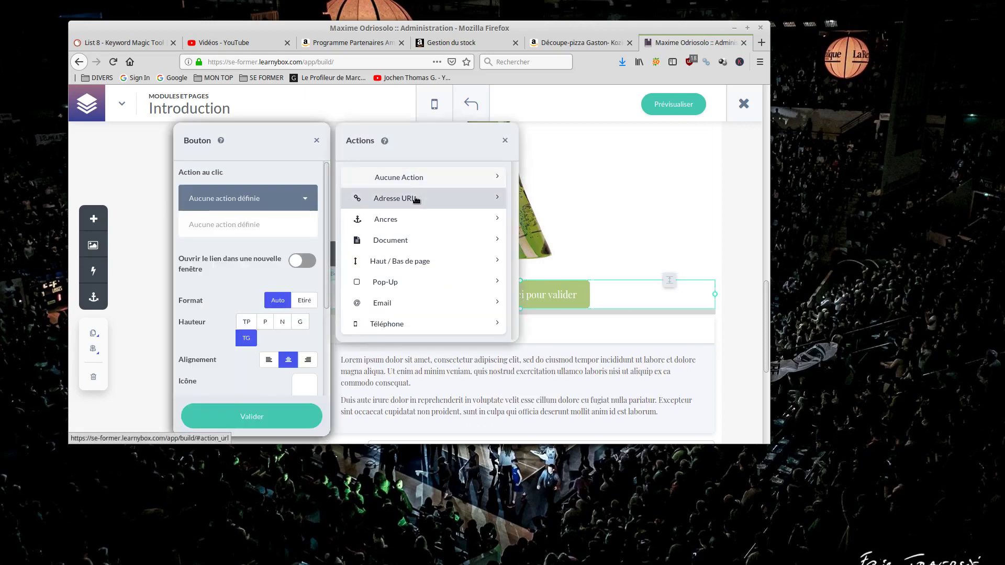
pyautogui.click(398, 198)
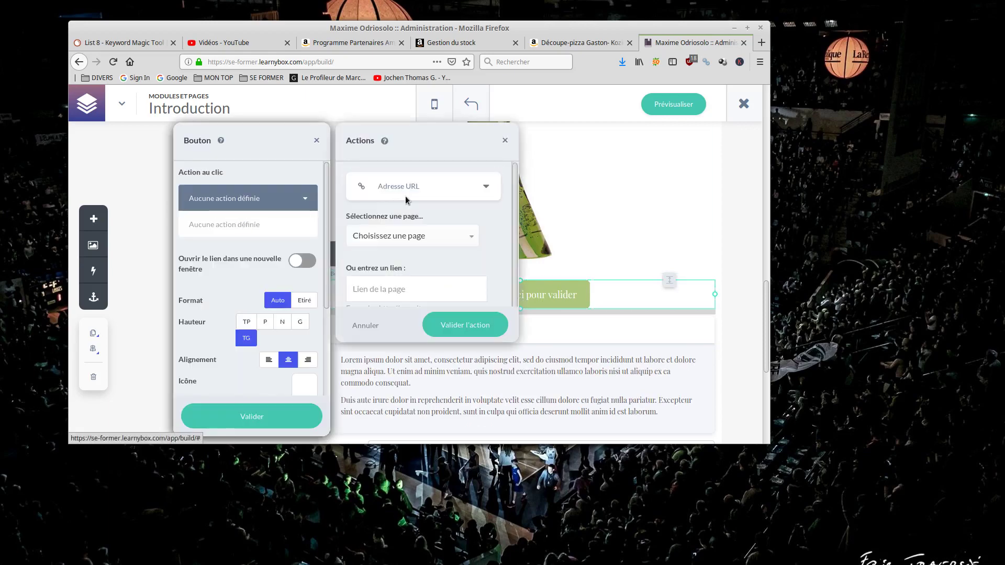
pyautogui.click(438, 288)
pyautogui.rightClick(398, 287)
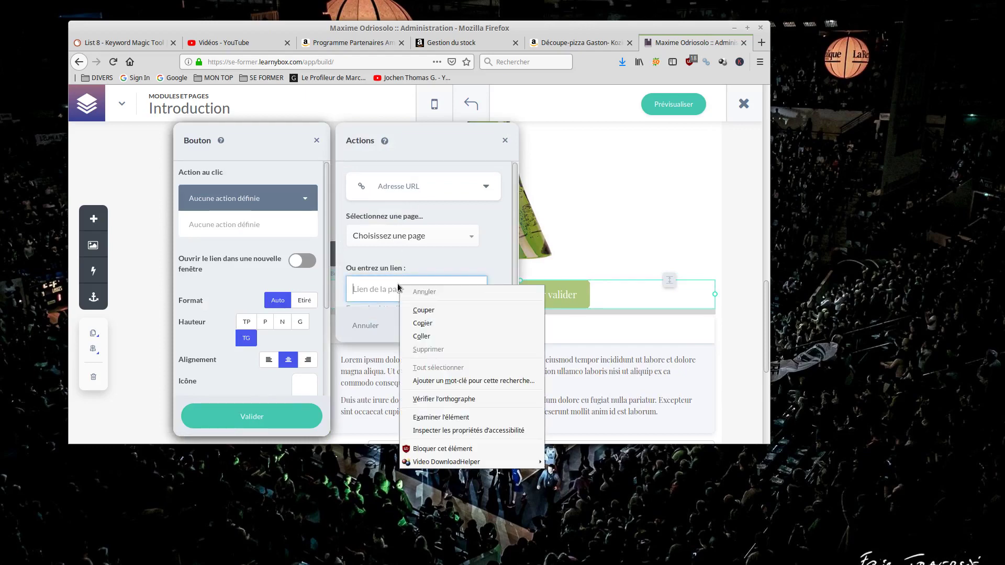
pyautogui.click(433, 338)
pyautogui.click(455, 324)
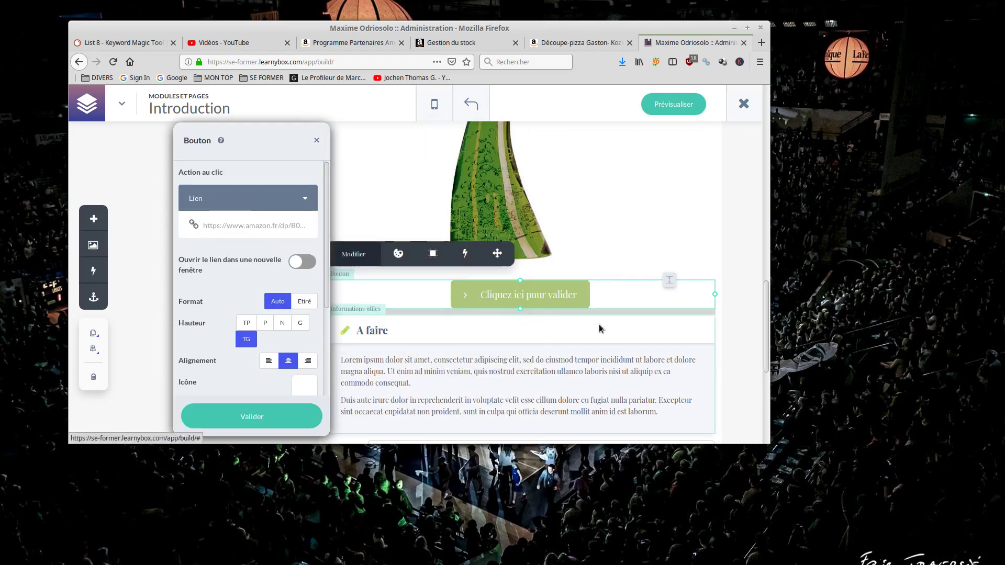
pyautogui.scroll(5, 635, 302)
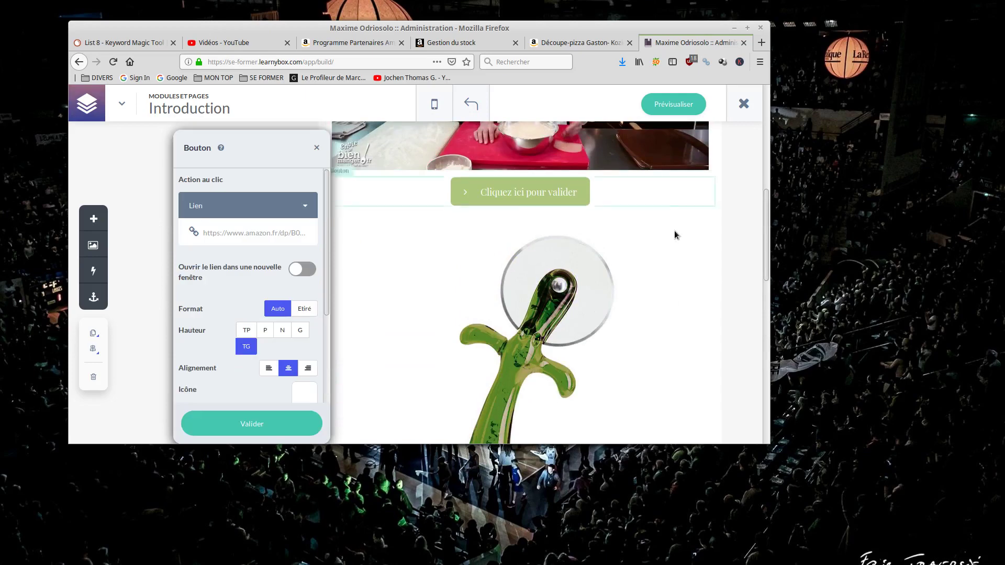
pyautogui.scroll(-3, 675, 234)
pyautogui.click(252, 424)
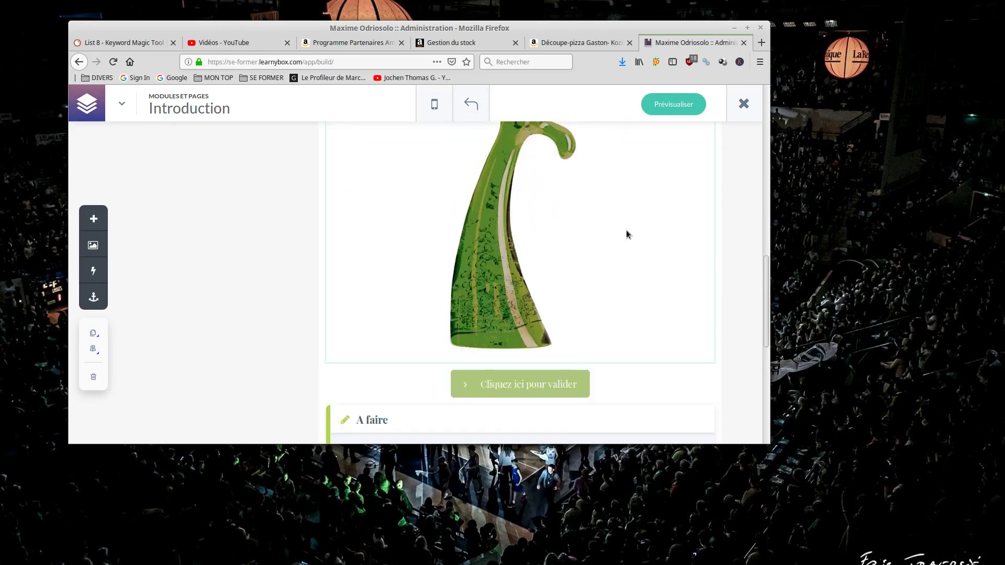
pyautogui.scroll(5, 626, 234)
pyautogui.scroll(5, 626, 234)
pyautogui.scroll(-2, 617, 244)
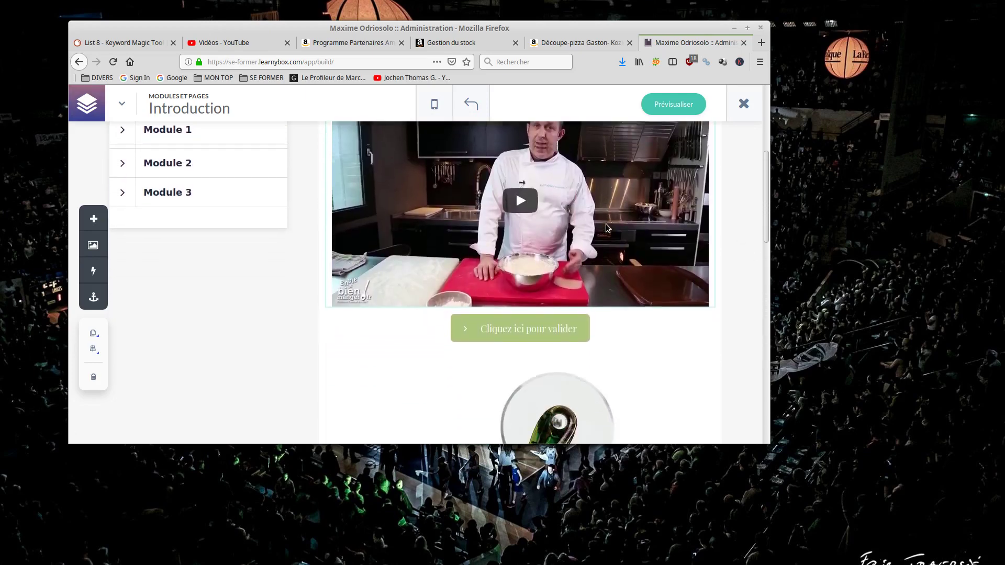
pyautogui.scroll(2, 617, 244)
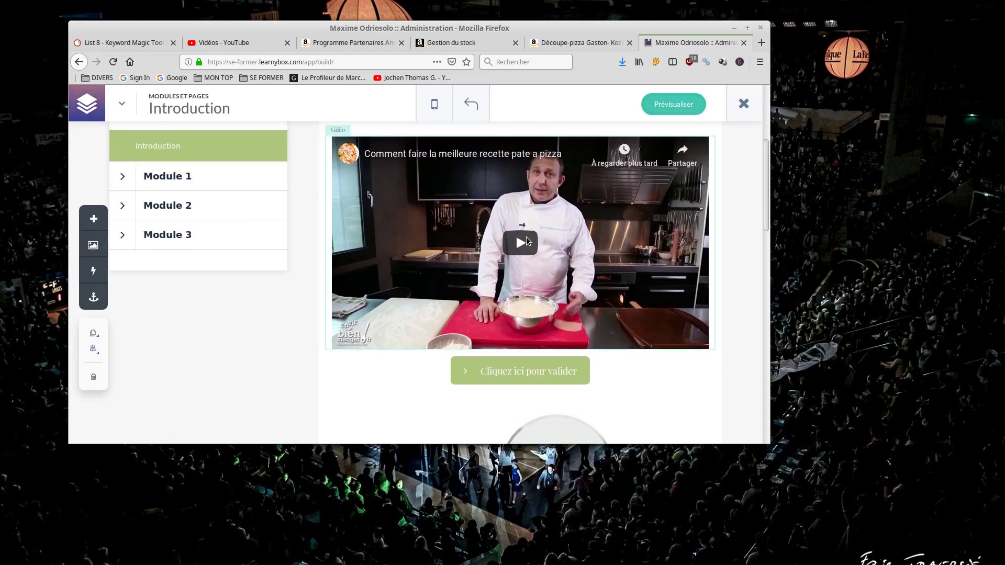
# Step: Examine the Introduction page's layout, from the header and module menu down to the welcome title and pizza dough video
pyautogui.scroll(-2, 728, 201)
pyautogui.scroll(2, 567, 308)
pyautogui.scroll(2, 512, 250)
pyautogui.scroll(-1, 513, 229)
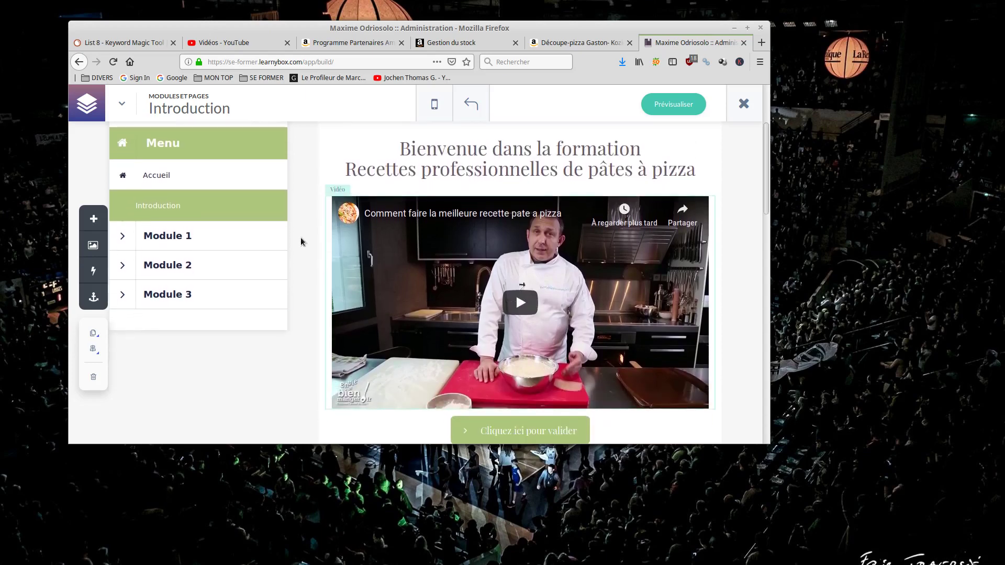
pyautogui.scroll(2, 283, 209)
pyautogui.scroll(-1, 366, 197)
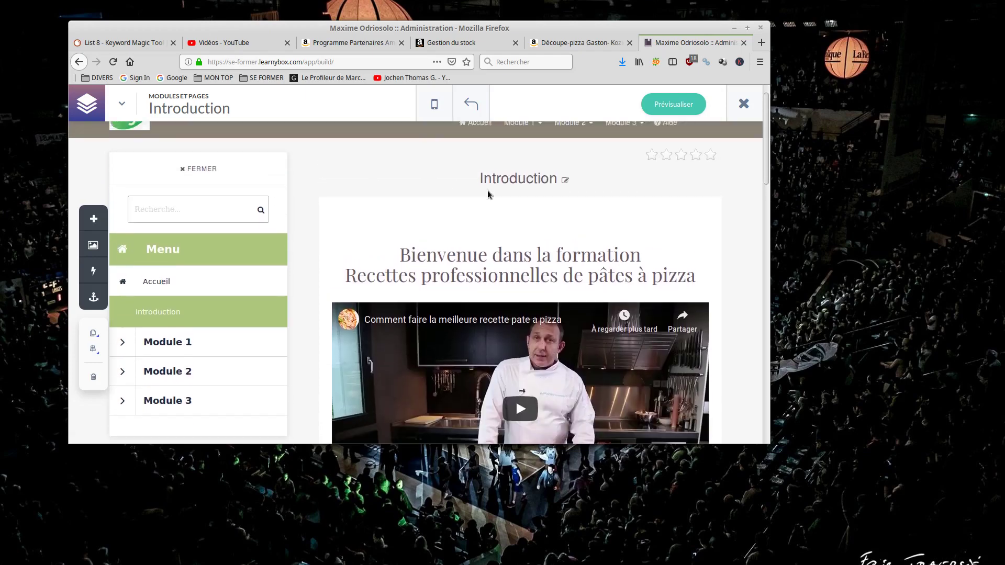
pyautogui.scroll(1, 661, 204)
pyautogui.moveTo(543, 157)
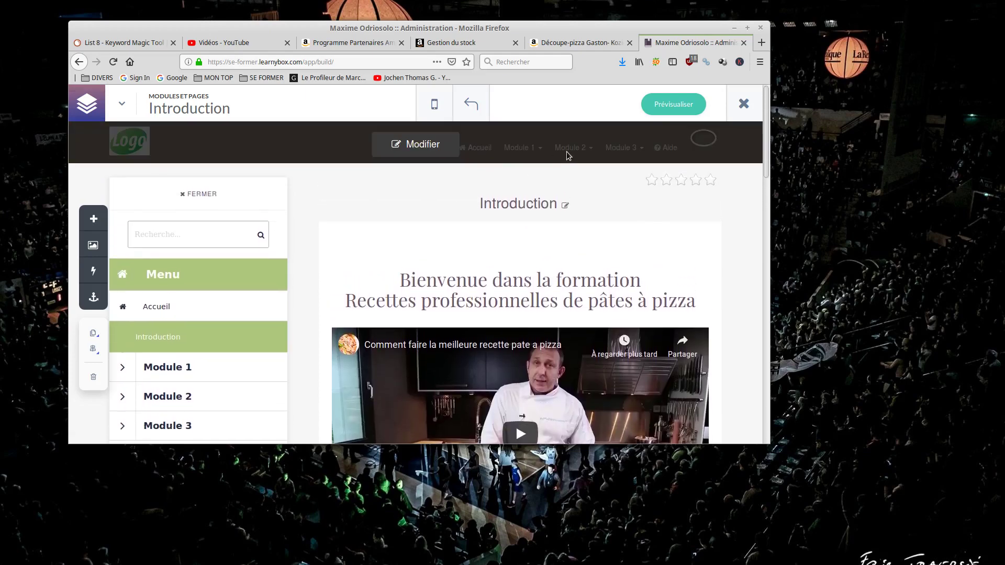
pyautogui.scroll(-4, 601, 198)
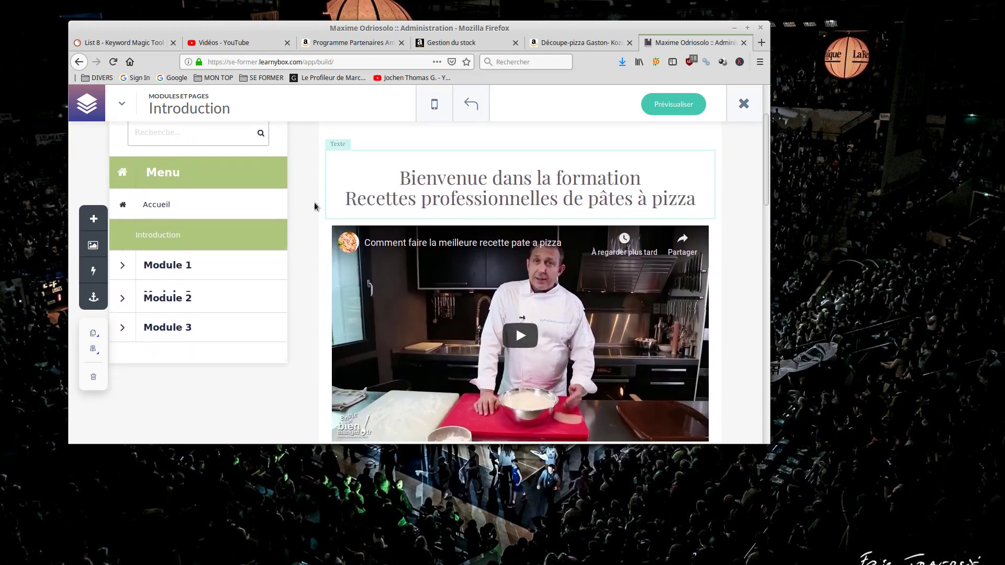
pyautogui.scroll(2, 601, 198)
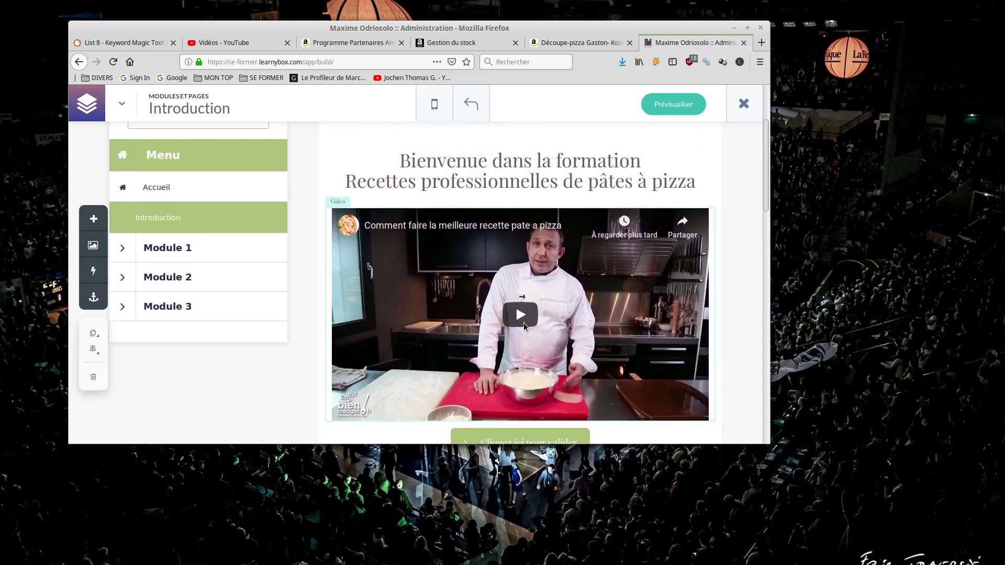
# Step: Open the settings of the pizza dough recipe video and validate them
pyautogui.moveTo(589, 330)
pyautogui.click(638, 317)
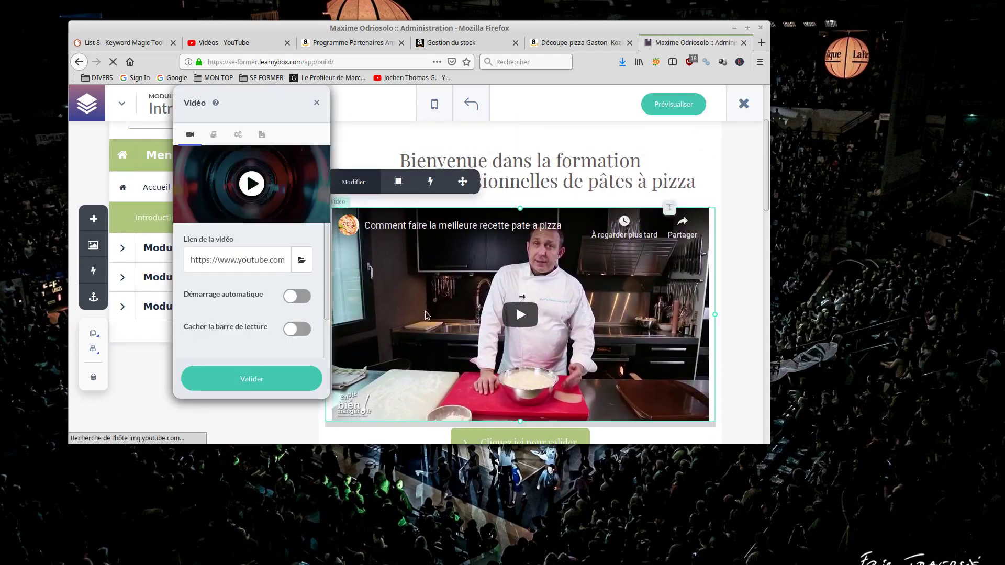
pyautogui.click(260, 371)
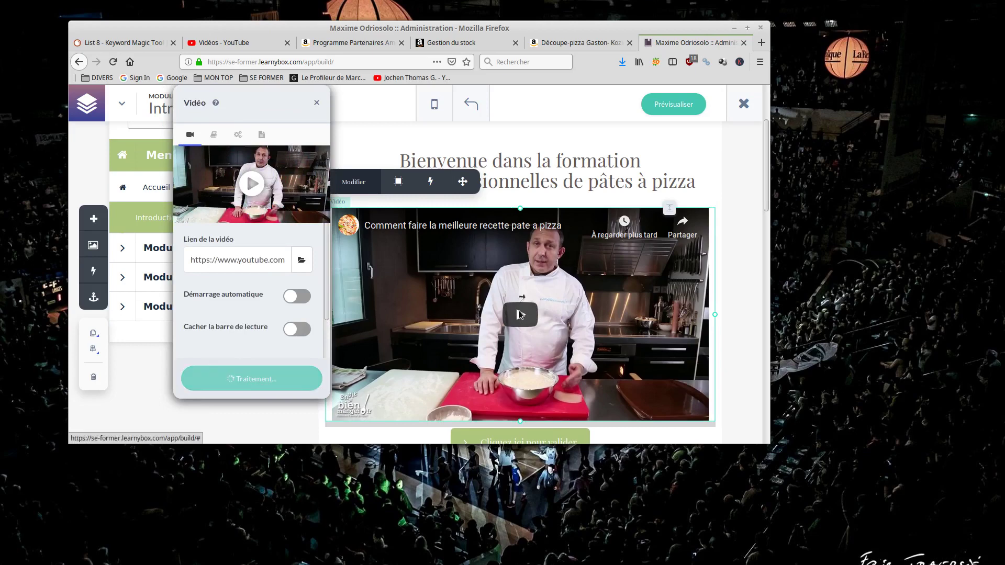
# Step: Examine the pizza cutter image and the "Cliquez ici pour valider" buttons placed above and below it
pyautogui.scroll(-3, 578, 254)
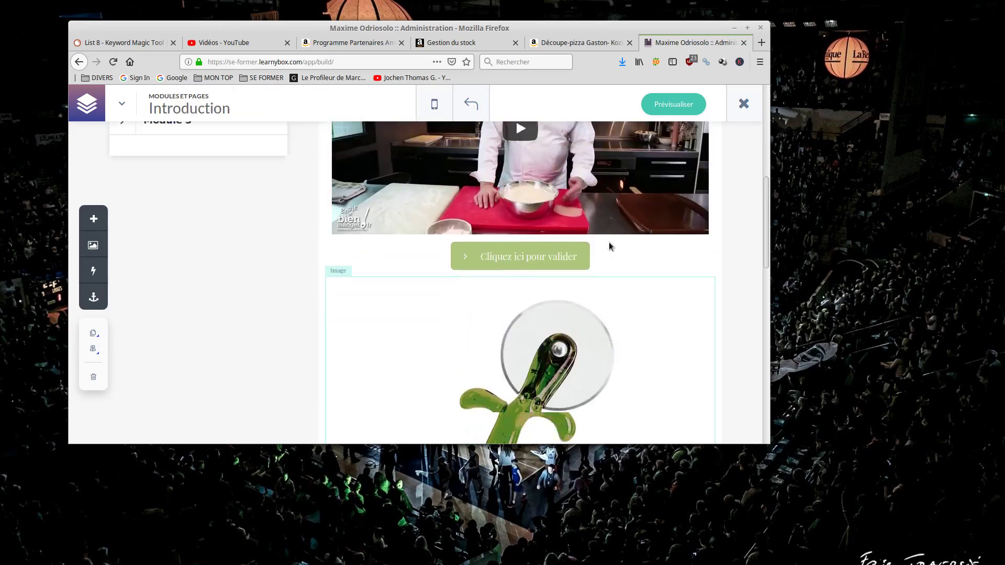
pyautogui.scroll(-3, 567, 182)
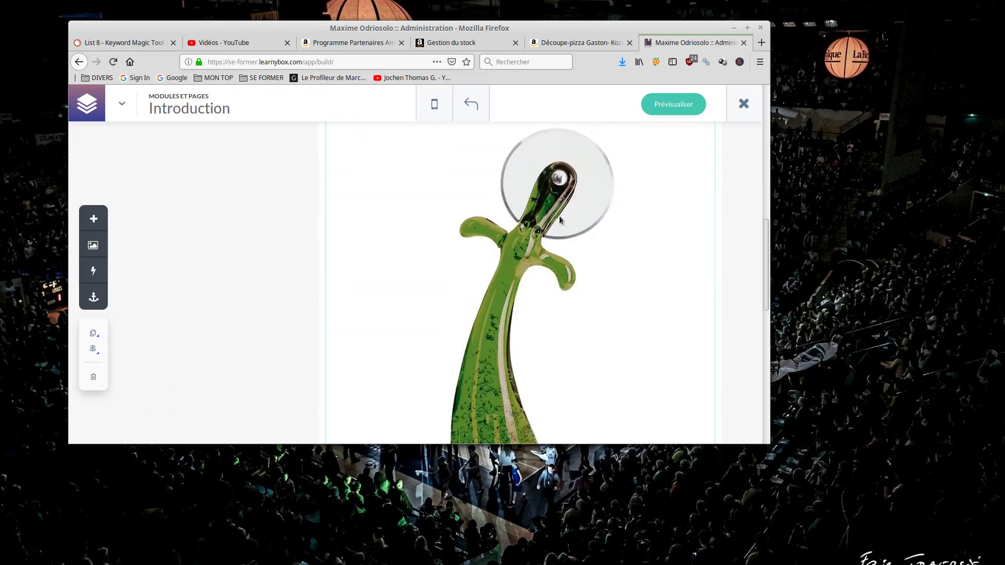
pyautogui.scroll(-3, 562, 227)
pyautogui.scroll(5, 542, 225)
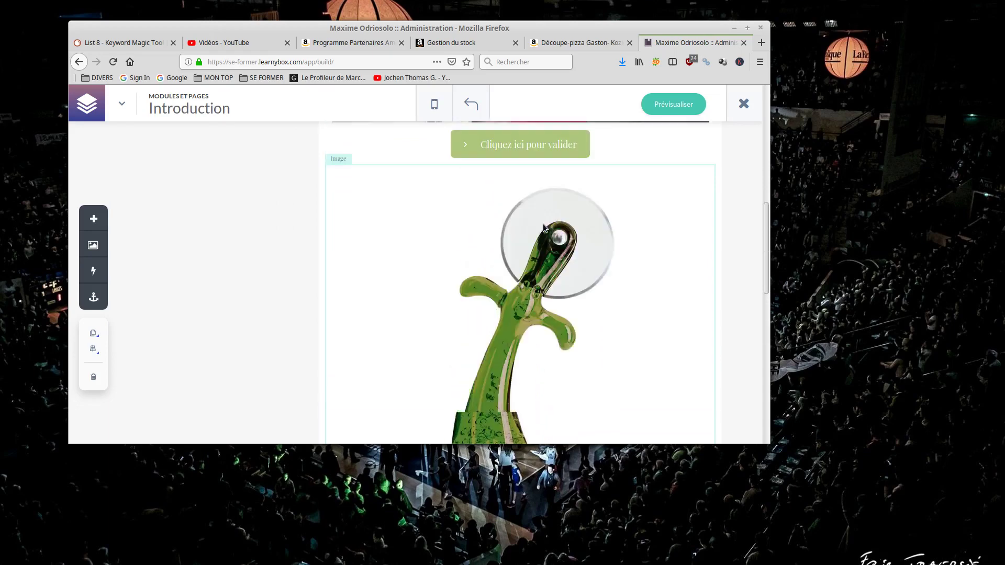
pyautogui.scroll(-2, 545, 225)
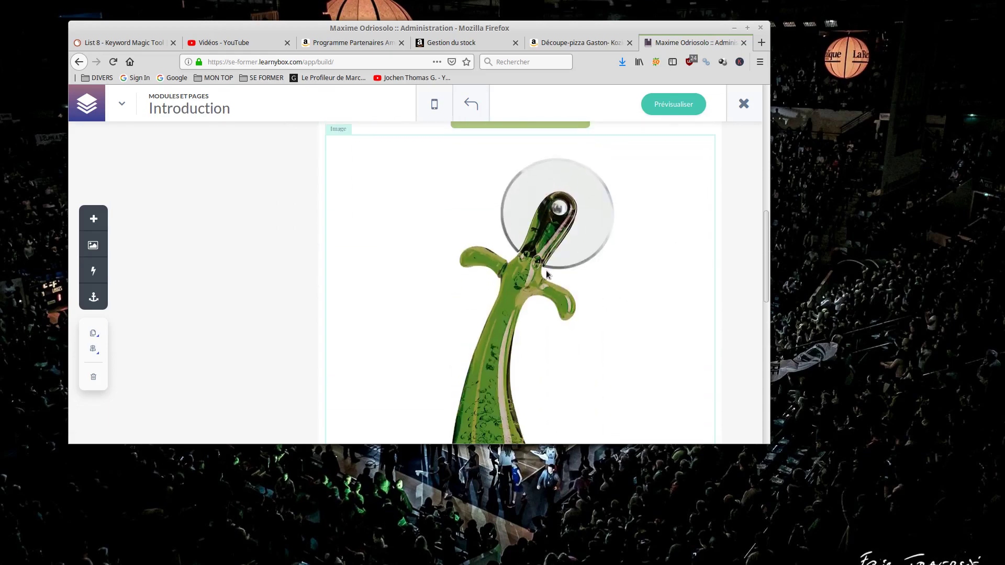
pyautogui.scroll(-3, 546, 272)
pyautogui.scroll(1, 546, 272)
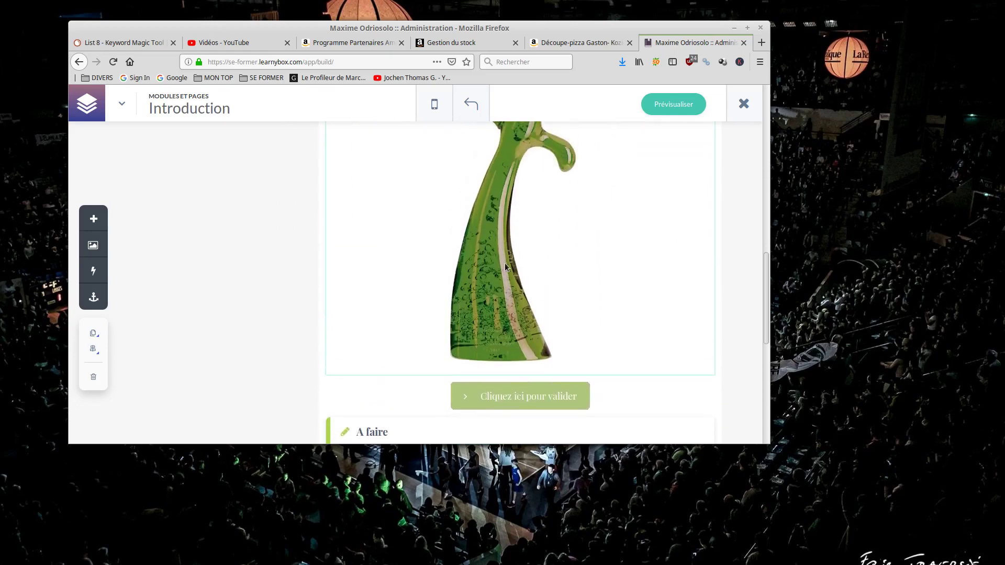
pyautogui.scroll(4, 642, 199)
pyautogui.scroll(-3, 576, 246)
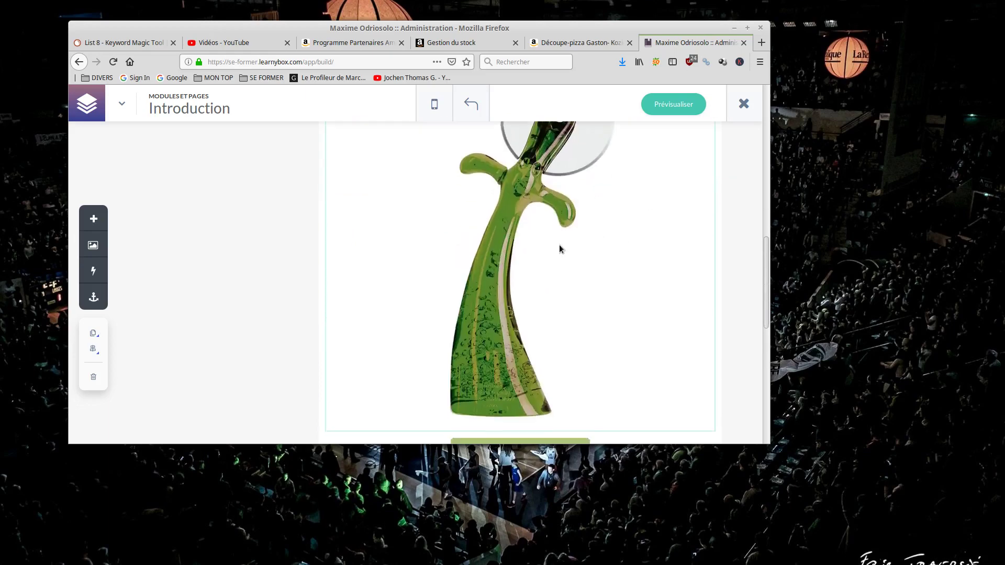
pyautogui.scroll(-3, 559, 245)
pyautogui.scroll(4, 590, 234)
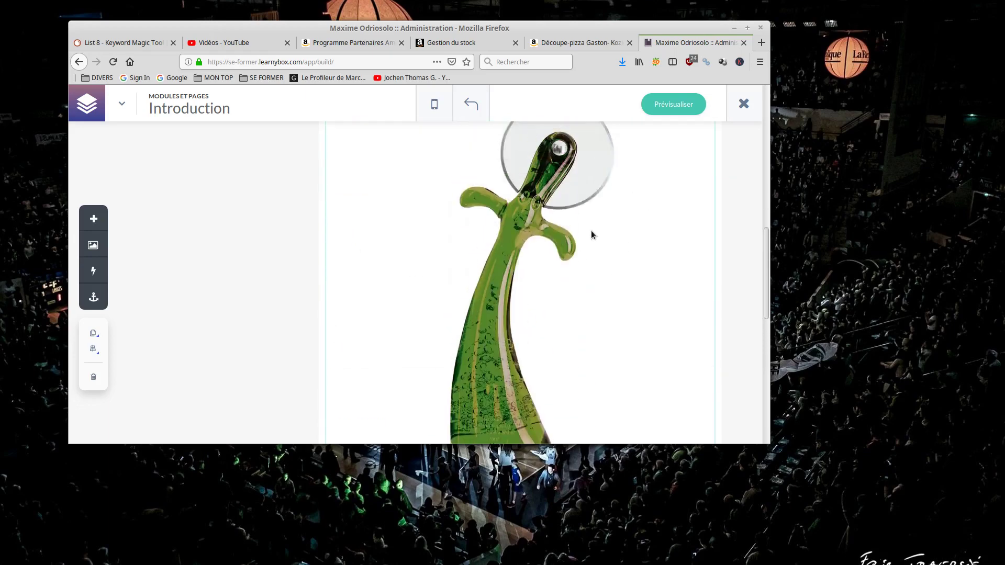
pyautogui.scroll(-4, 590, 233)
# Step: Review the link, format and action settings of the button below the pizza cutter image, then close them
pyautogui.click(449, 311)
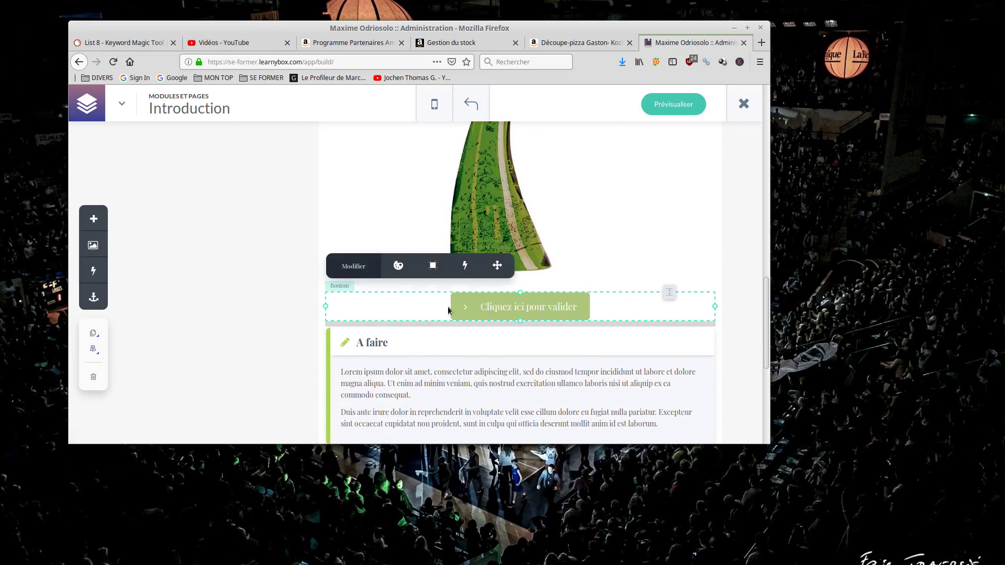
pyautogui.click(354, 267)
pyautogui.scroll(-3, 235, 287)
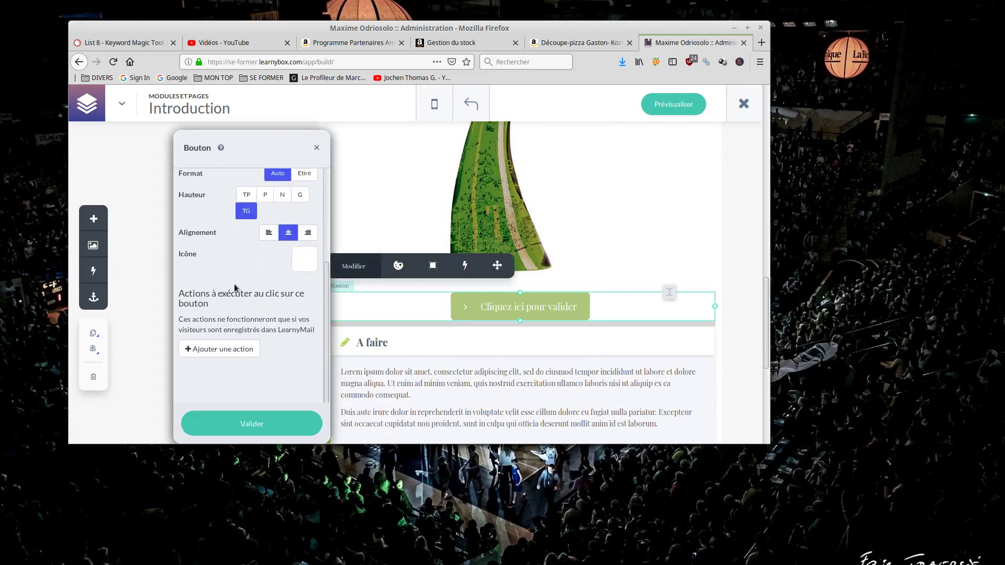
pyautogui.scroll(3, 235, 287)
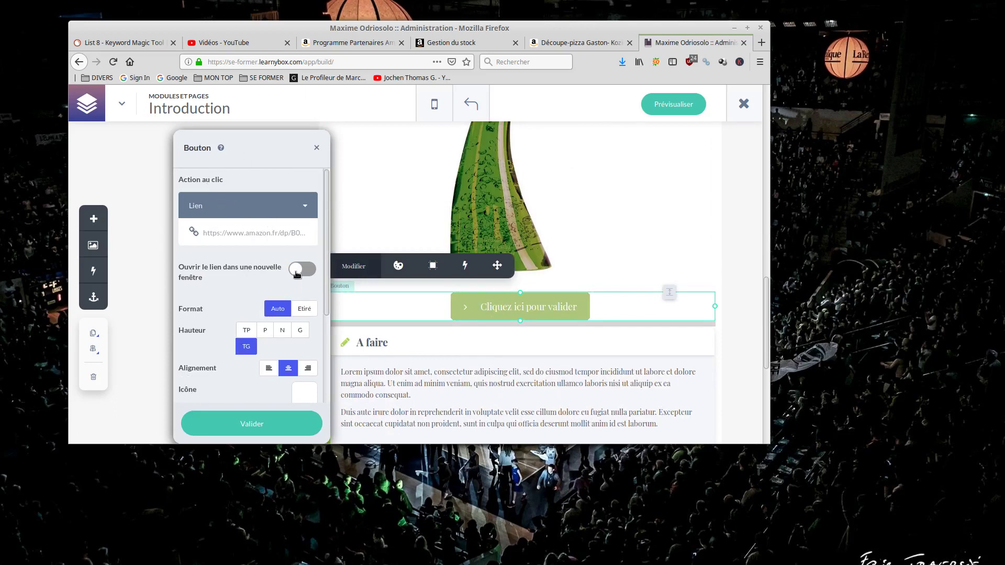
pyautogui.scroll(-4, 263, 330)
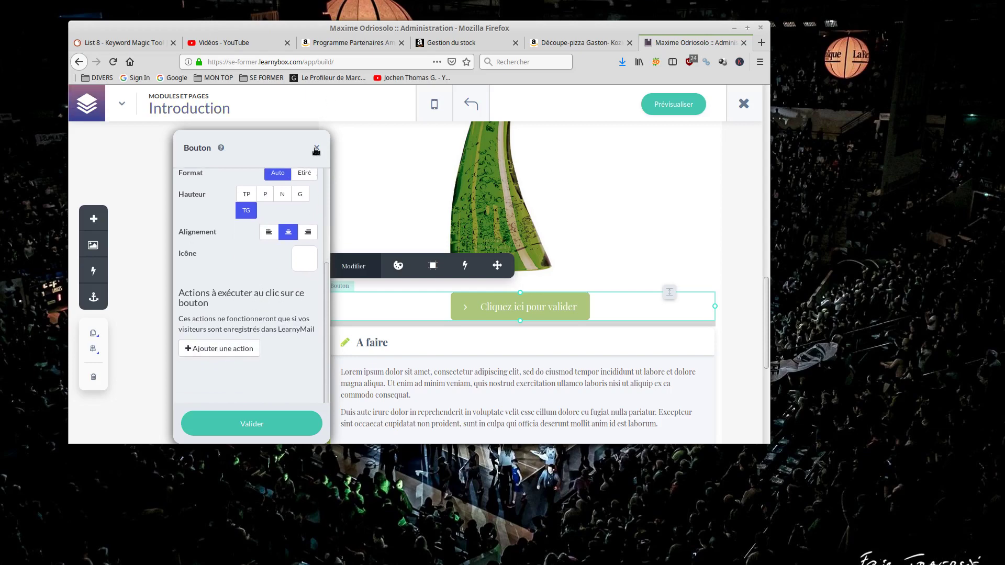
pyautogui.click(317, 149)
# Step: Replace the label of the button below the pizza cutter image with "ACHETER"
pyautogui.click(541, 307)
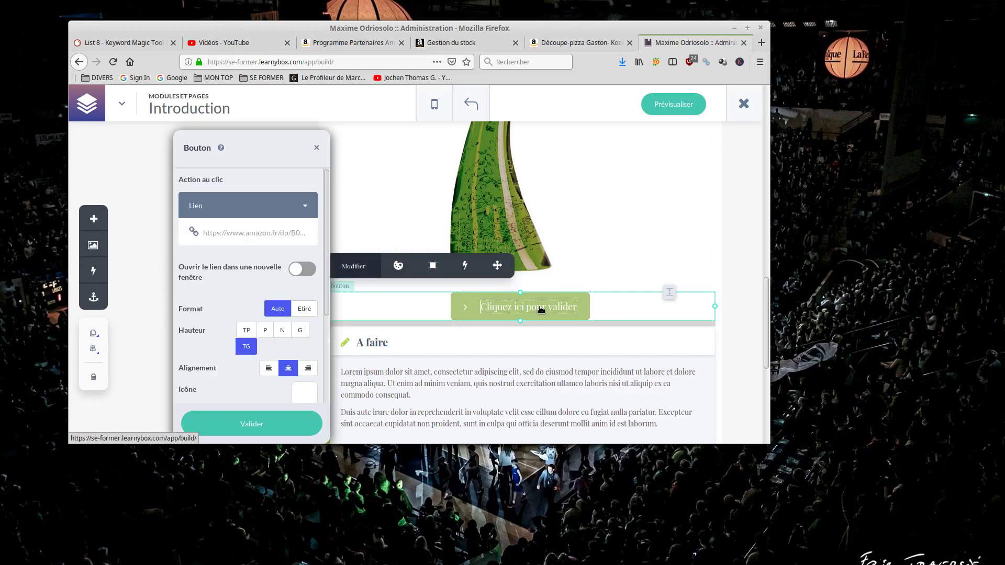
pyautogui.write('ACHETER')
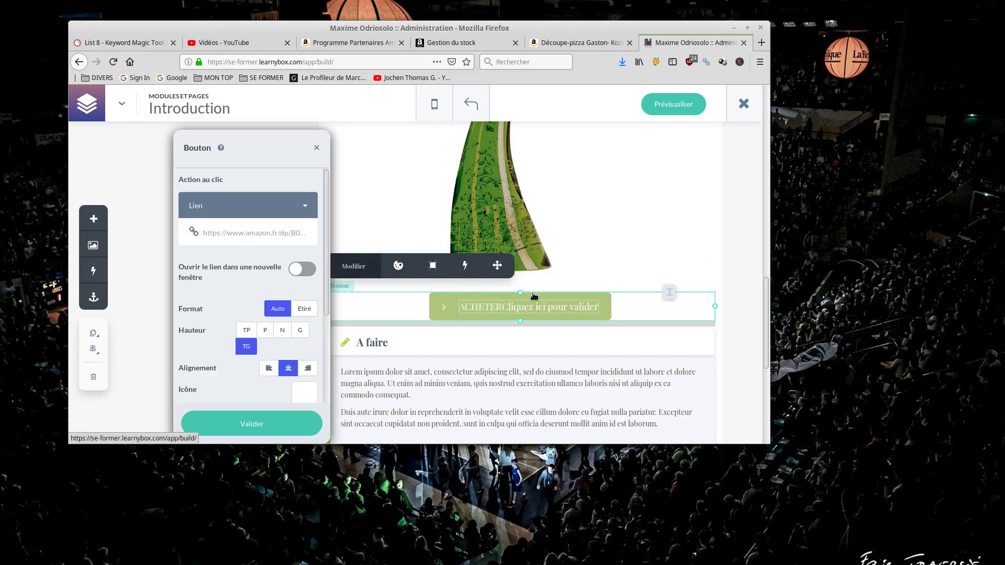
pyautogui.press('Delete')
pyautogui.press('Delete')
pyautogui.press('Delete')
pyautogui.press('Delete')
pyautogui.press('Delete')
pyautogui.press('Delete')
pyautogui.press('Delete')
pyautogui.press('Delete')
pyautogui.press('Delete')
pyautogui.press('Delete')
pyautogui.press('Delete')
pyautogui.press('Delete')
pyautogui.press('Delete')
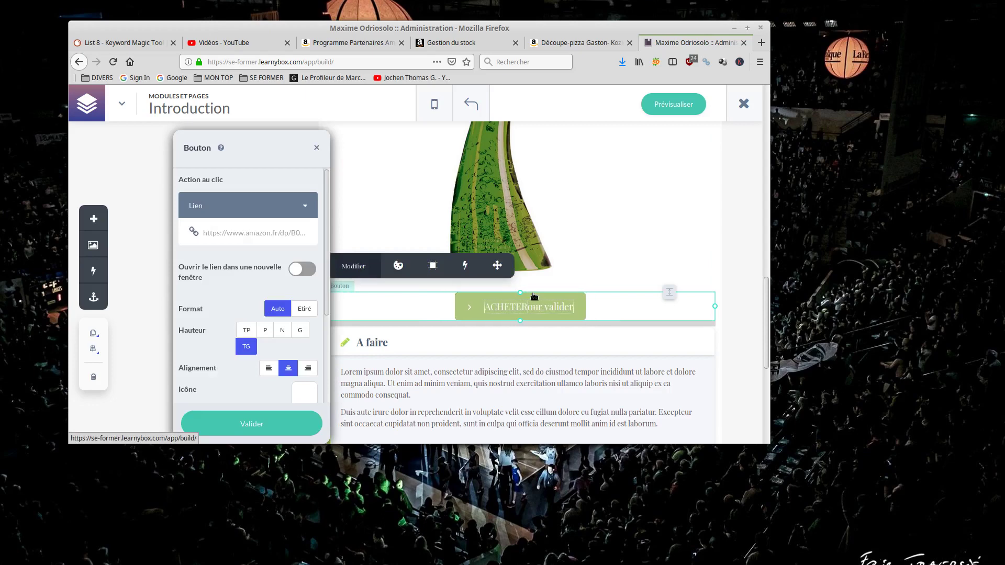
pyautogui.press('Delete')
pyautogui.press('Delete')
pyautogui.press('Delete')
pyautogui.press('Delete')
pyautogui.press('Delete')
pyautogui.press('Delete')
pyautogui.press('Delete')
pyautogui.press('Delete')
pyautogui.press('Delete')
pyautogui.press('Delete')
pyautogui.press('Delete')
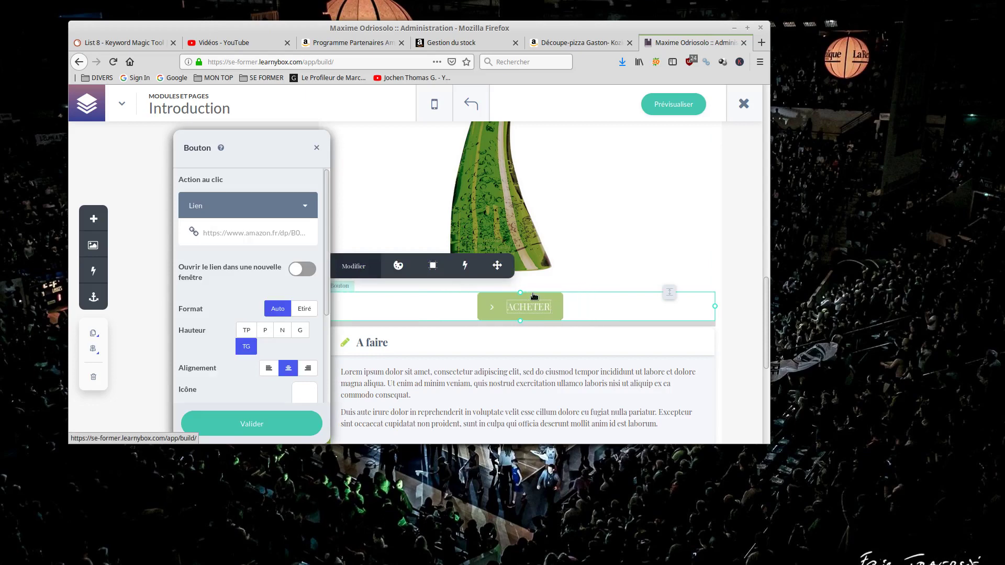
pyautogui.click(589, 292)
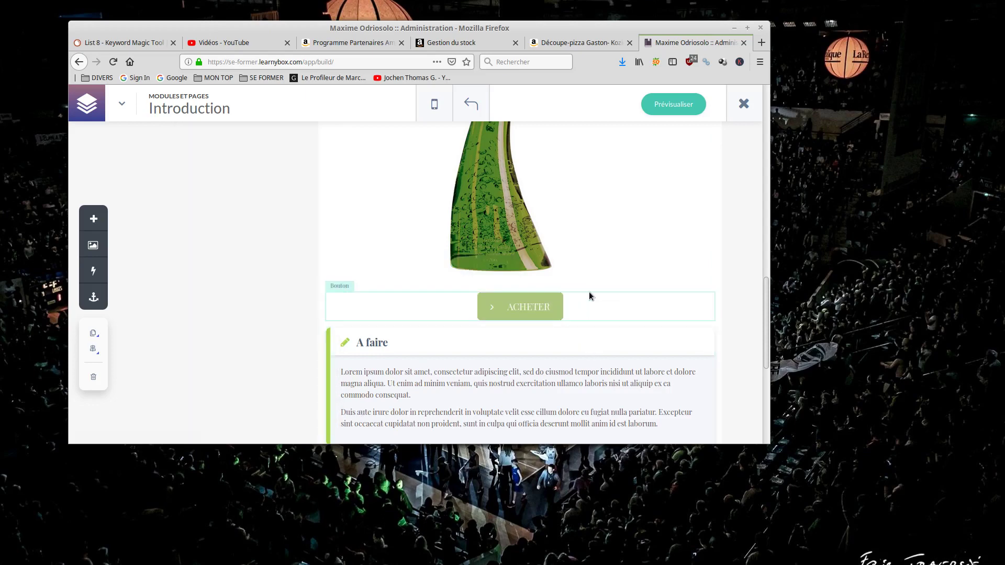
# Step: Replace the label of the button directly below the video with "ACHETER"
pyautogui.scroll(3, 588, 296)
pyautogui.scroll(6, 589, 297)
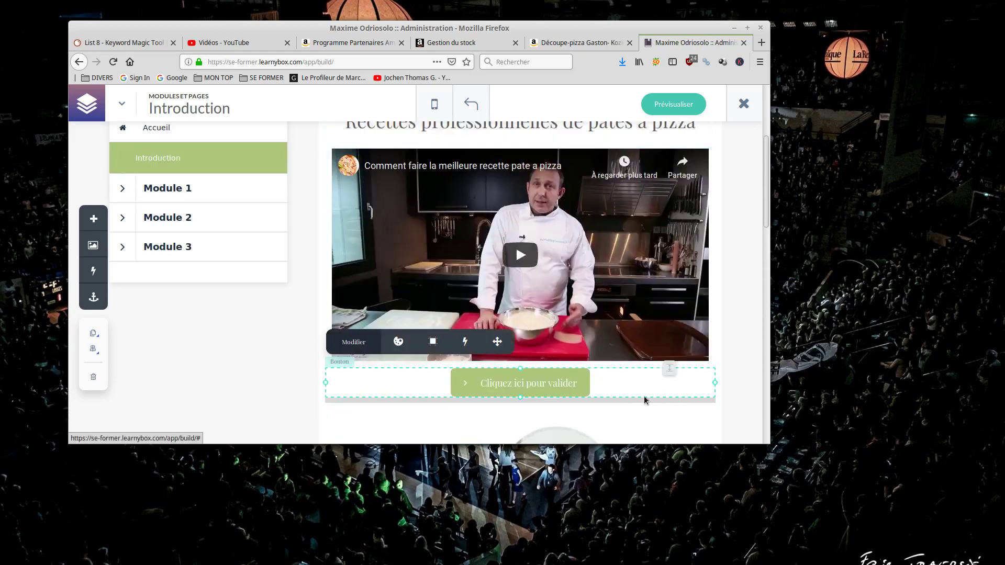
pyautogui.click(520, 388)
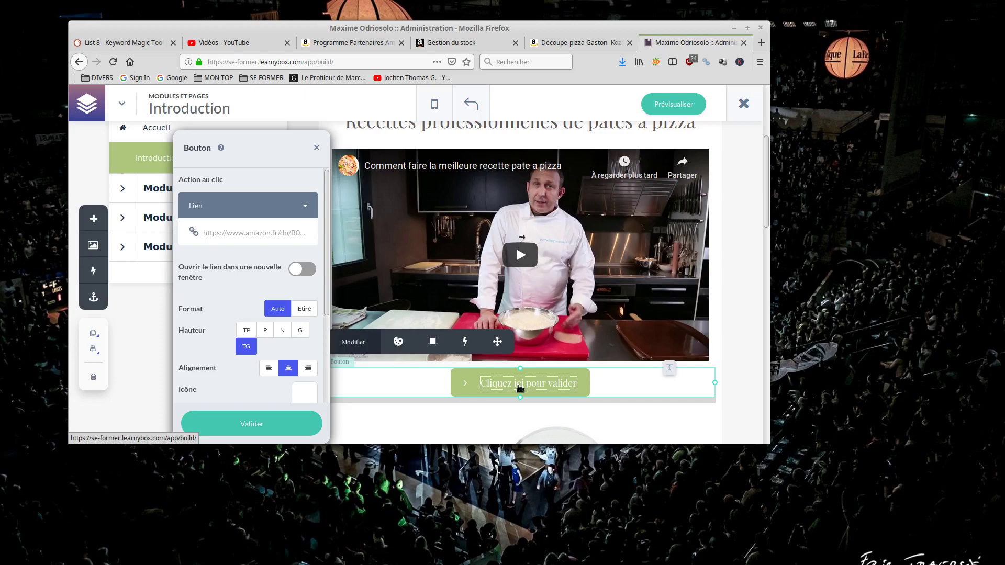
pyautogui.write('a')
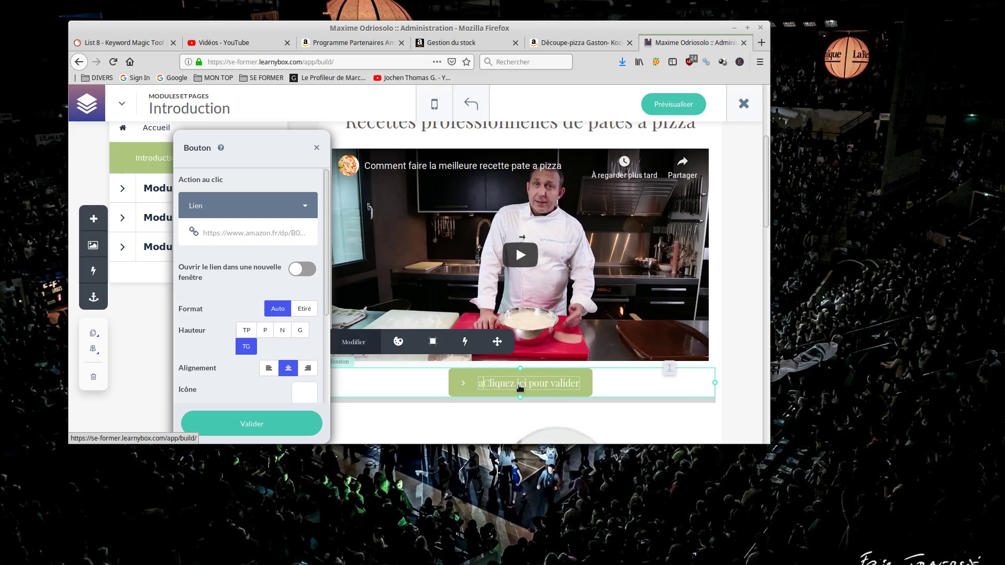
pyautogui.press('BackSpace')
pyautogui.write('ACHETE')
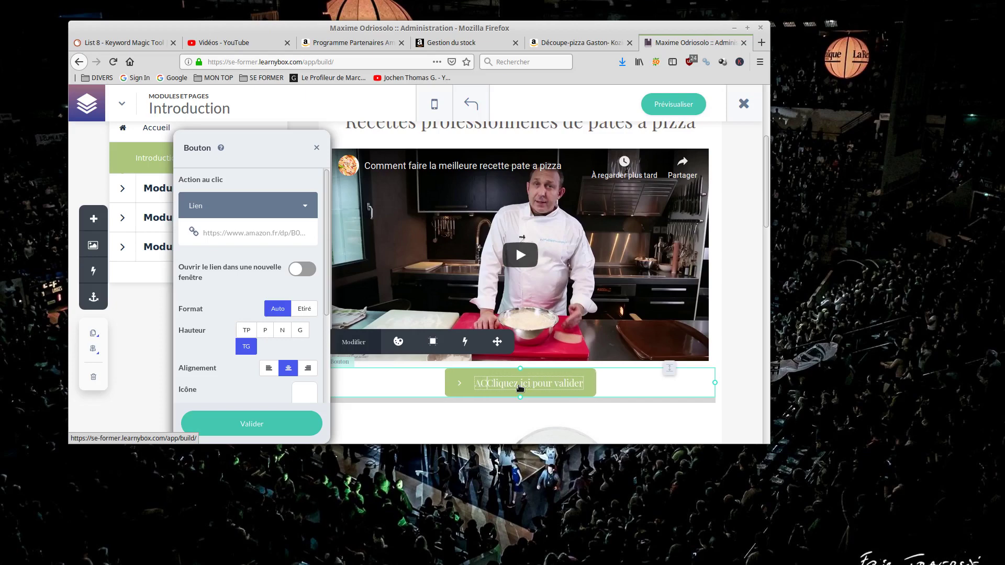
pyautogui.write('R')
pyautogui.press('Delete')
pyautogui.press('Delete')
pyautogui.press('Delete')
pyautogui.press('Delete')
pyautogui.press('Delete')
pyautogui.press('Delete')
pyautogui.press('Delete')
pyautogui.press('Delete')
pyautogui.press('Delete')
pyautogui.press('Delete')
pyautogui.press('Delete')
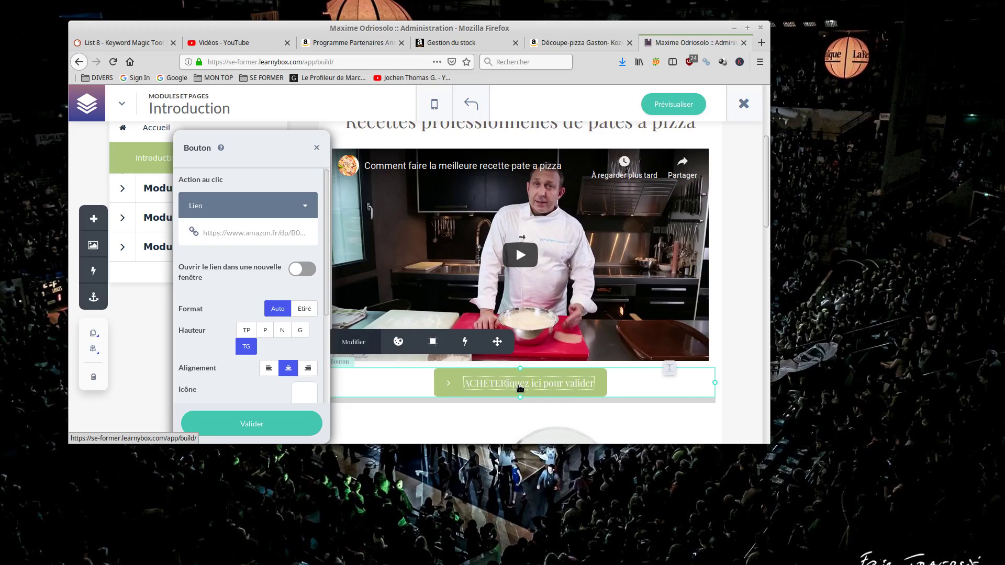
pyautogui.press('Delete')
pyautogui.press('Delete')
pyautogui.press('Delete')
pyautogui.press('Delete')
pyautogui.press('Delete')
pyautogui.press('Delete')
pyautogui.press('Delete')
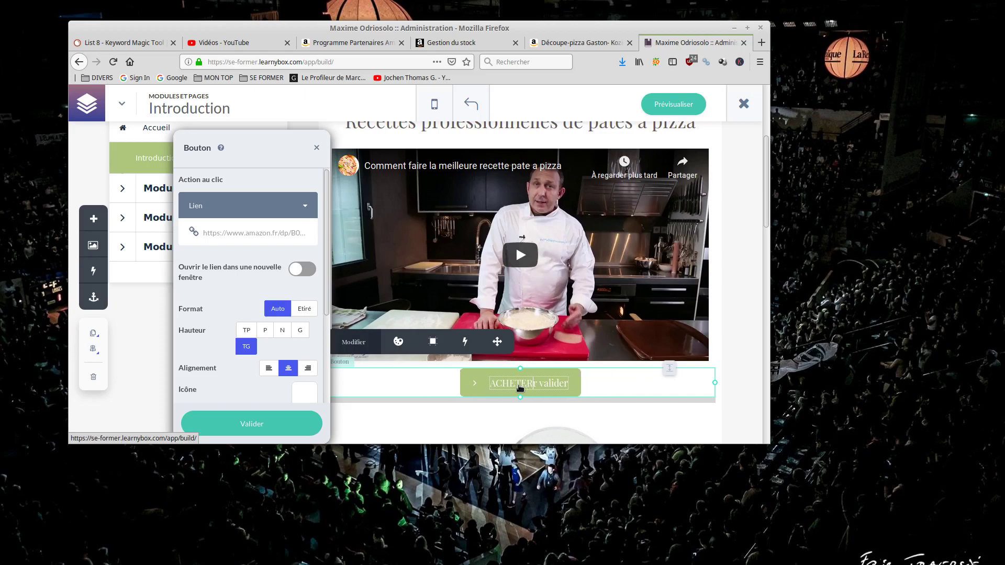
pyautogui.press('Delete')
pyautogui.press('Delete')
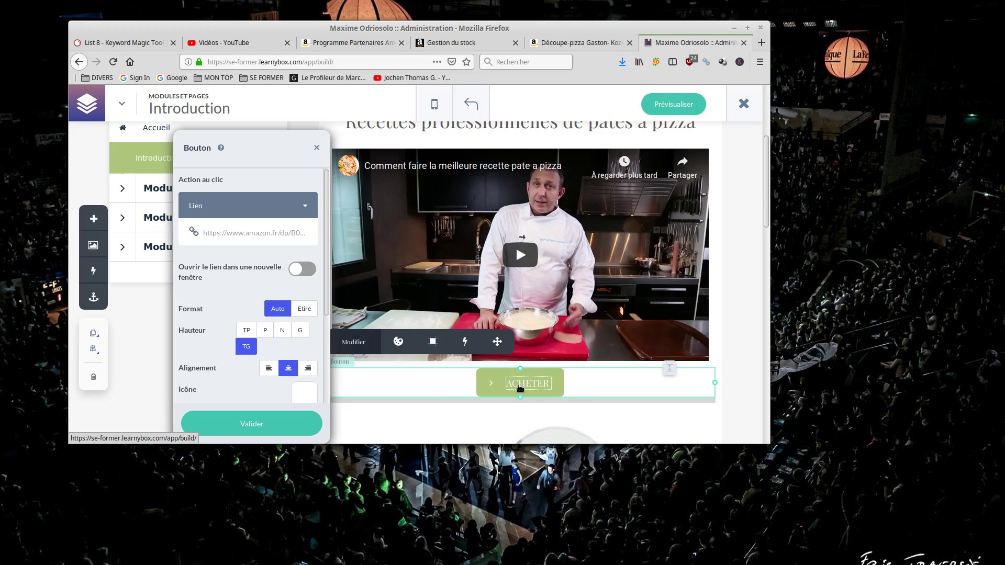
# Step: Try to extend the label of the button below the video to "ACHETER L'ACESSOIRE INCONTOURNABLE DU PIZZAIOLLO"
pyautogui.write("L'ACES")
pyautogui.write('SOIRE')
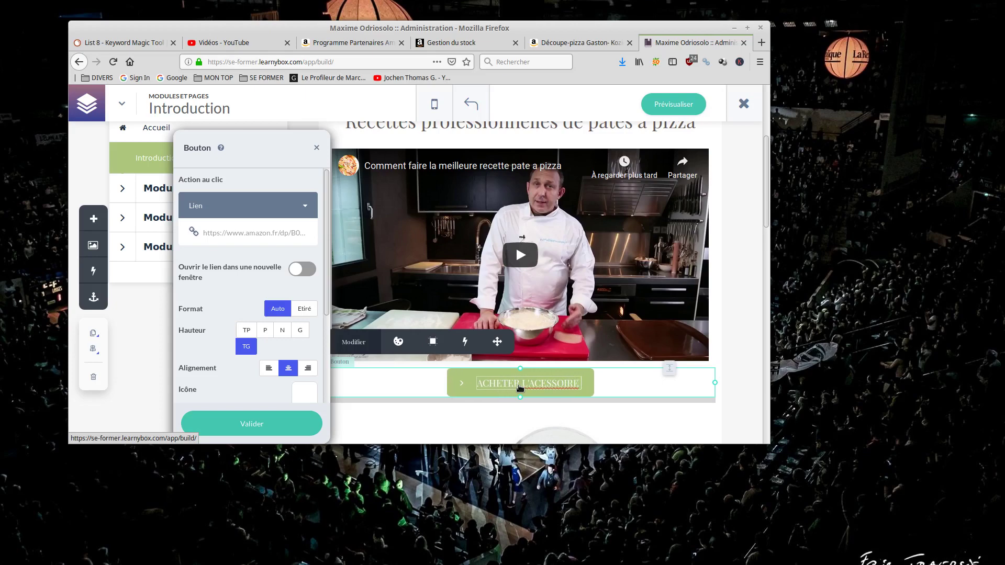
pyautogui.write(' INCOU')
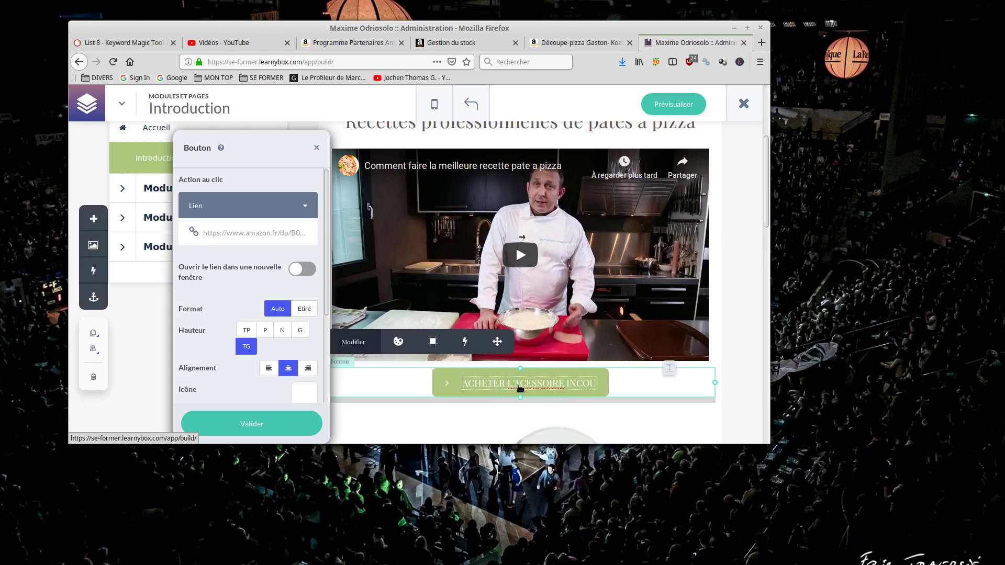
pyautogui.press('BackSpace')
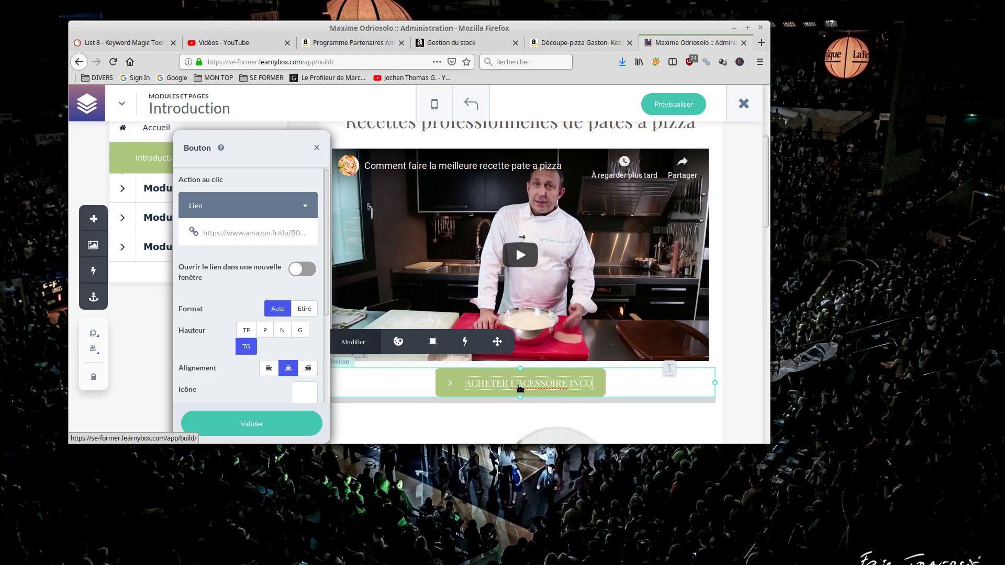
pyautogui.write('NTOURNABLE')
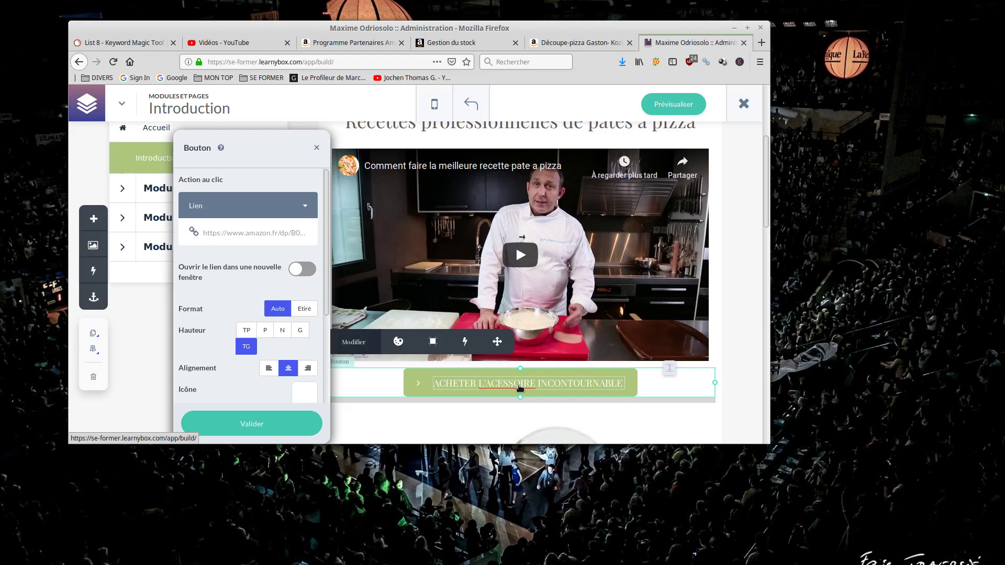
pyautogui.write('DE TOUT')
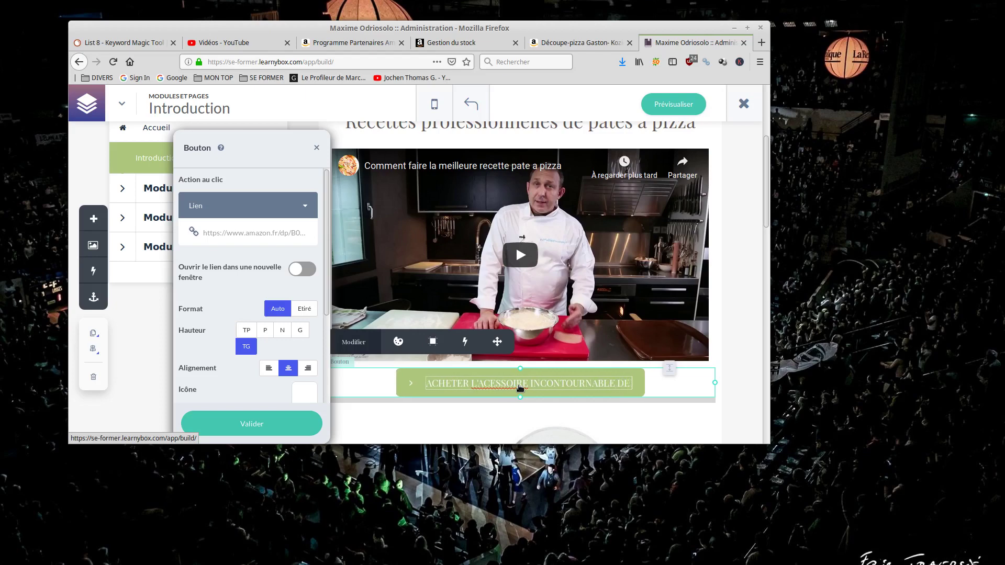
pyautogui.press('BackSpace')
pyautogui.press('BackSpace')
pyautogui.press('BackSpace')
pyautogui.press('BackSpace')
pyautogui.press('BackSpace')
pyautogui.press('BackSpace')
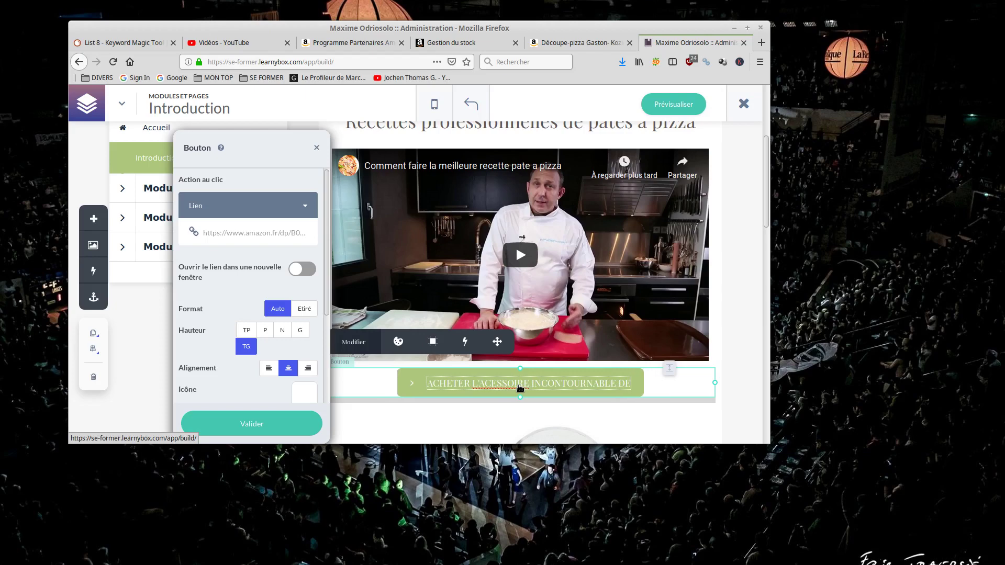
pyautogui.write('U PIZ')
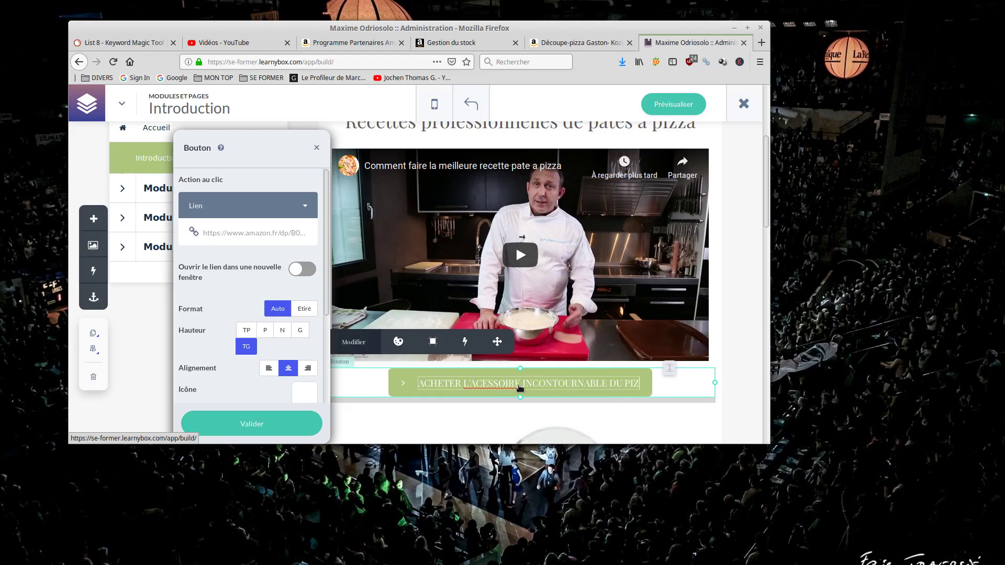
pyautogui.write('ZAIOOLLO')
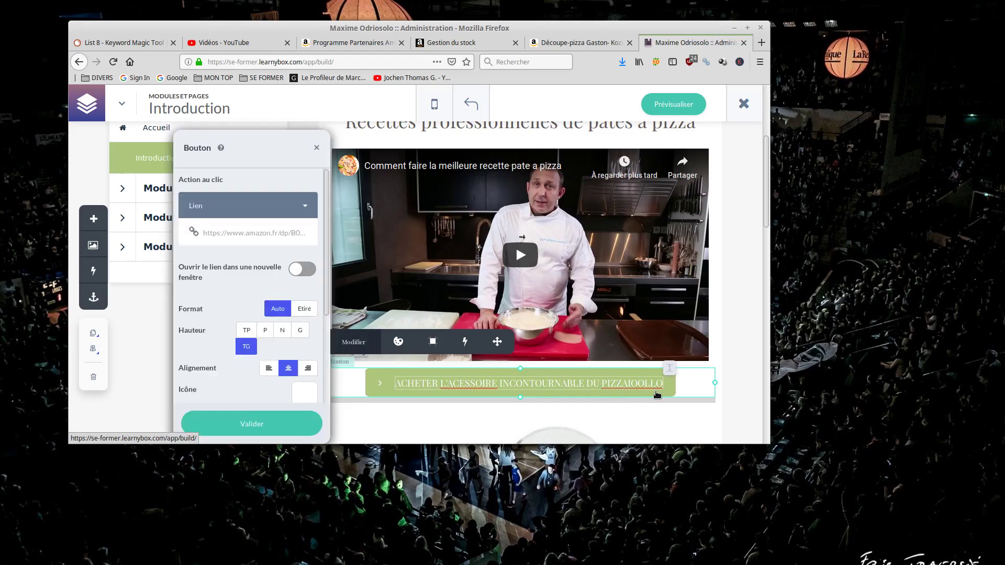
pyautogui.press('BackSpace')
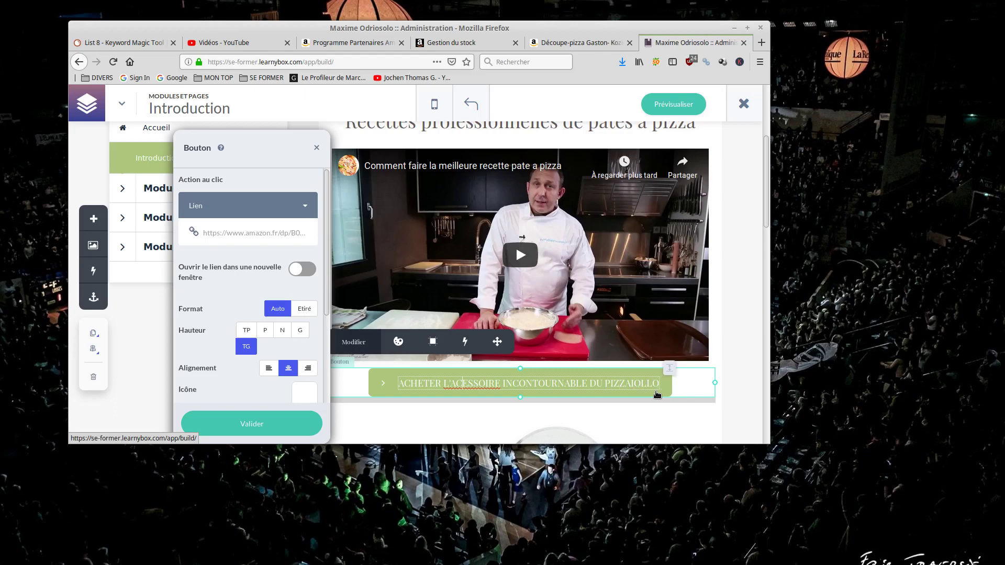
# Step: Correct the spelling in the button label to "L'ACCESSOIRE" and "PIZZAÏOLO" using the spell checker's suggestions
pyautogui.rightClick(484, 387)
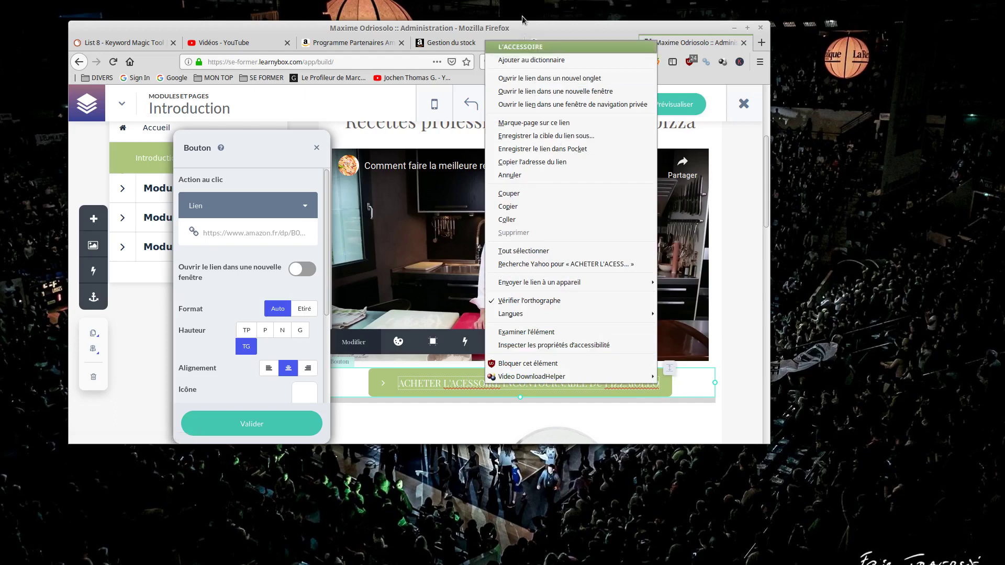
pyautogui.click(527, 46)
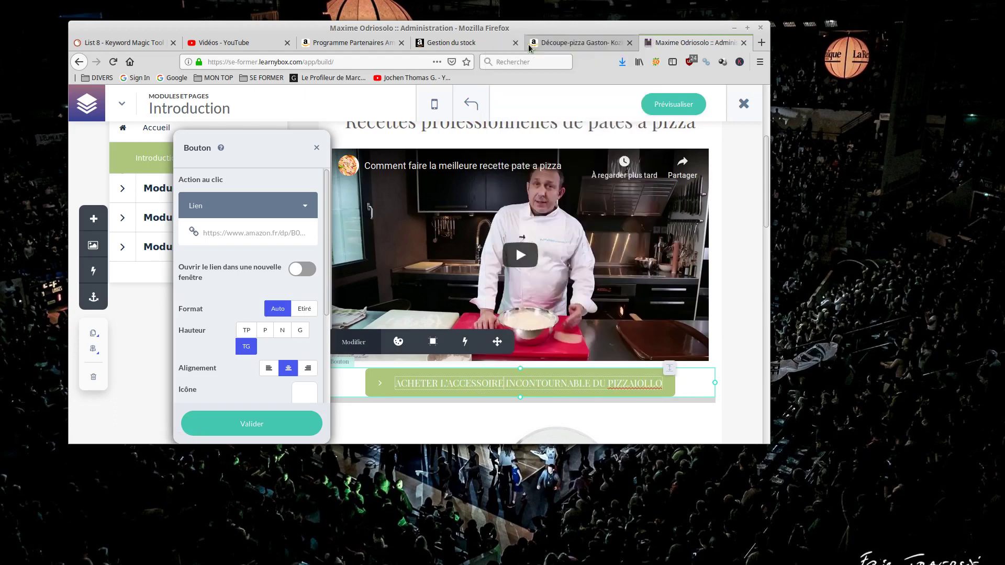
pyautogui.rightClick(633, 386)
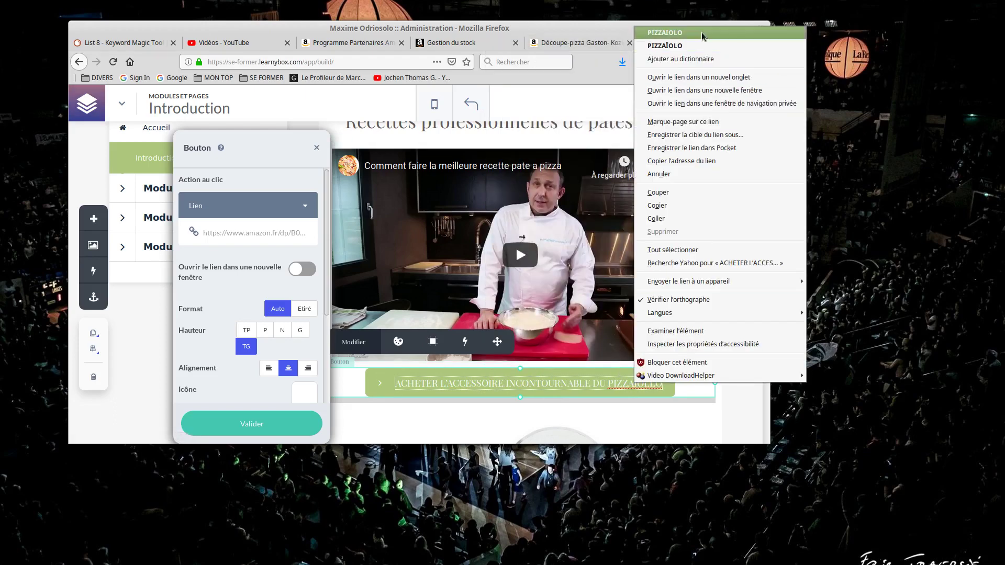
pyautogui.click(691, 46)
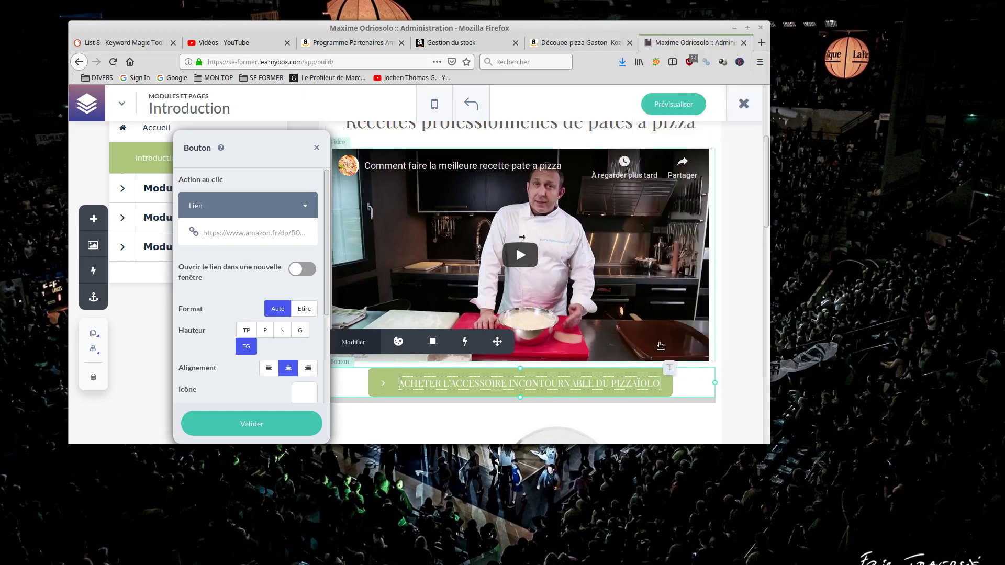
pyautogui.click(485, 387)
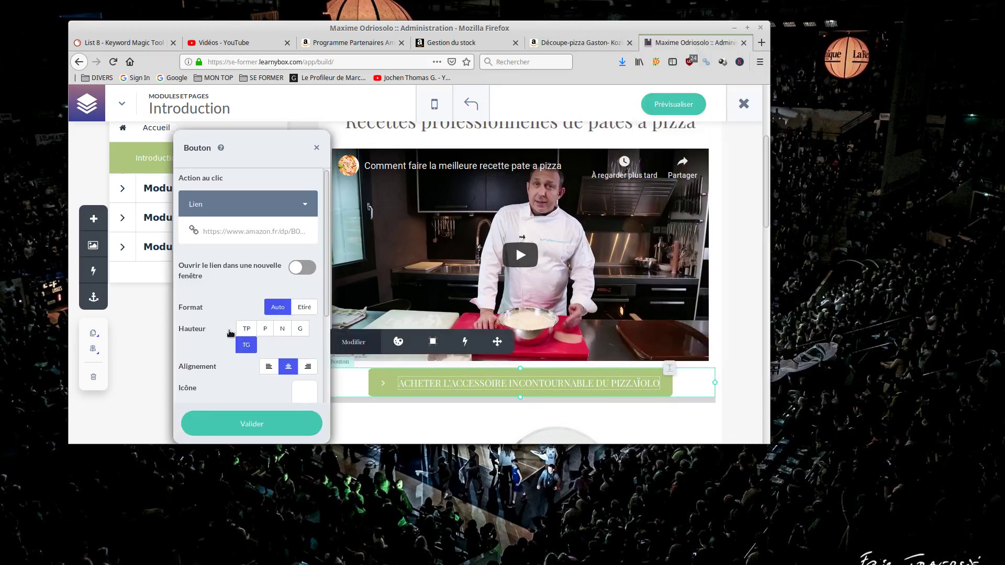
# Step: Try to validate the settings and new label of the button below the video
pyautogui.scroll(-3, 230, 333)
pyautogui.scroll(4, 230, 333)
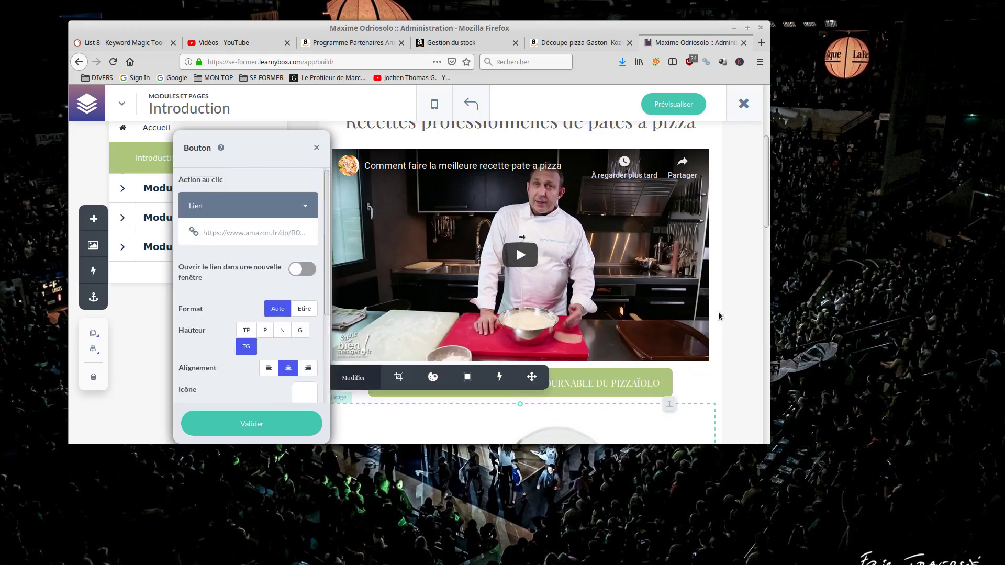
pyautogui.scroll(-3, 719, 316)
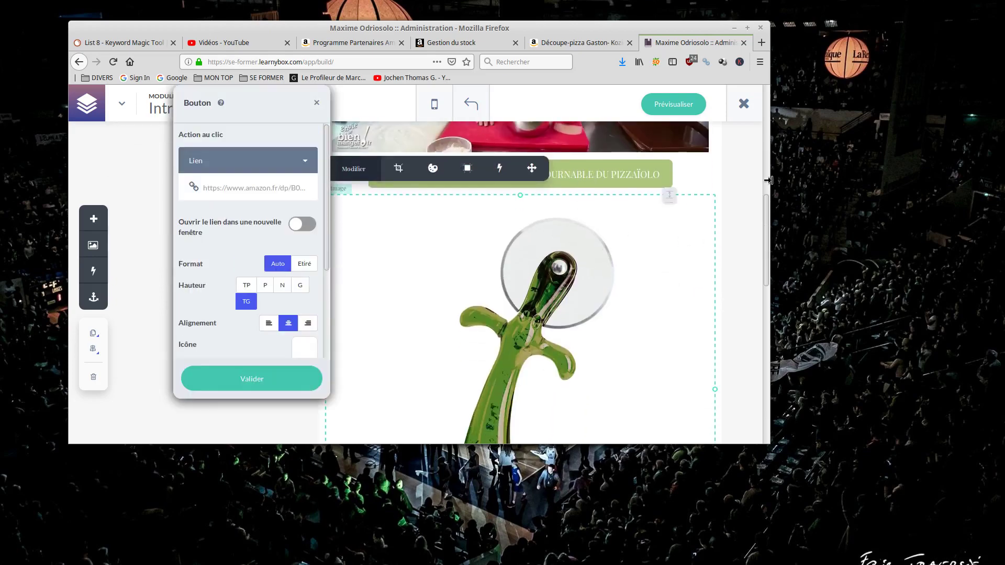
pyautogui.rightClick(586, 178)
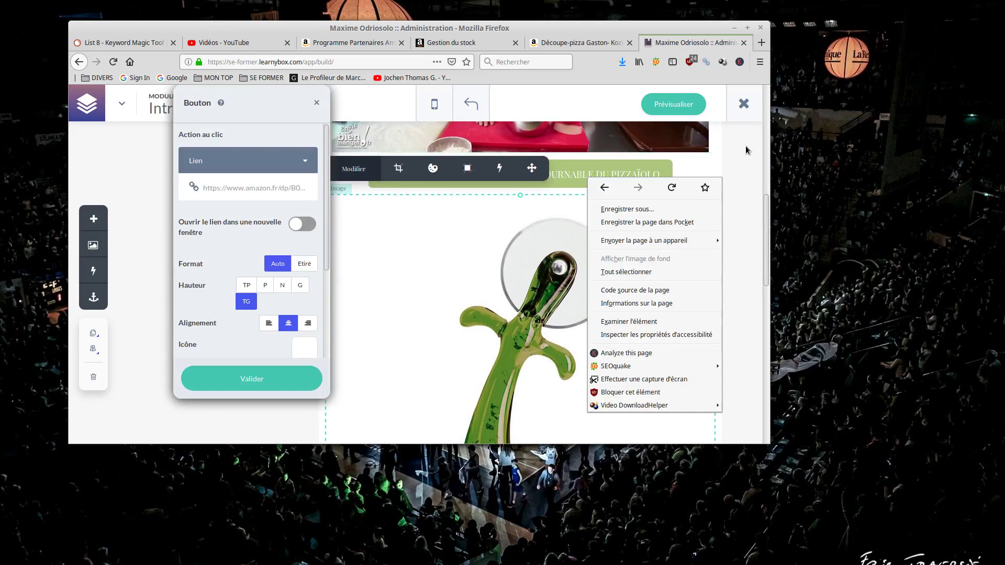
pyautogui.press('Escape')
pyautogui.click(307, 373)
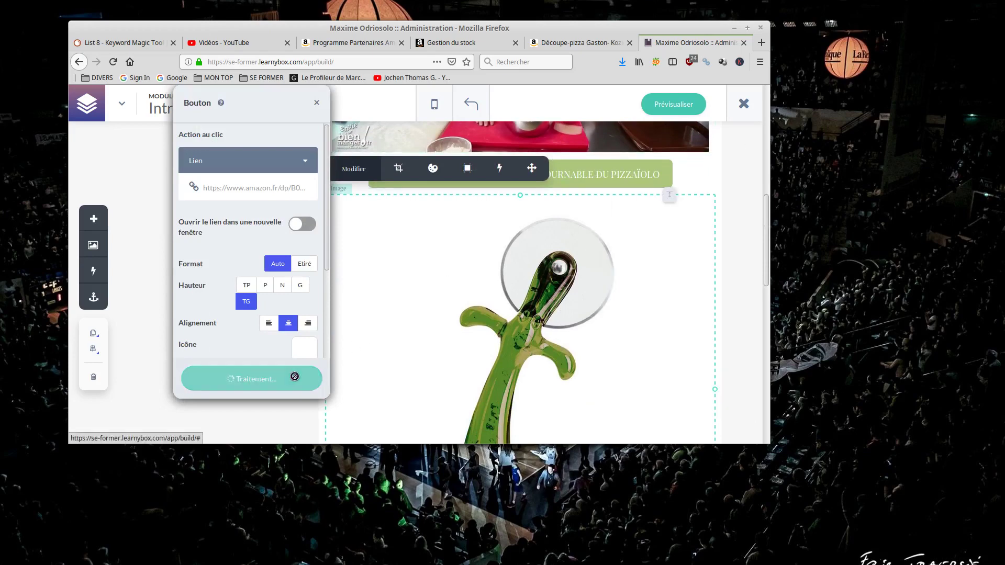
pyautogui.rightClick(562, 181)
pyautogui.press('Escape')
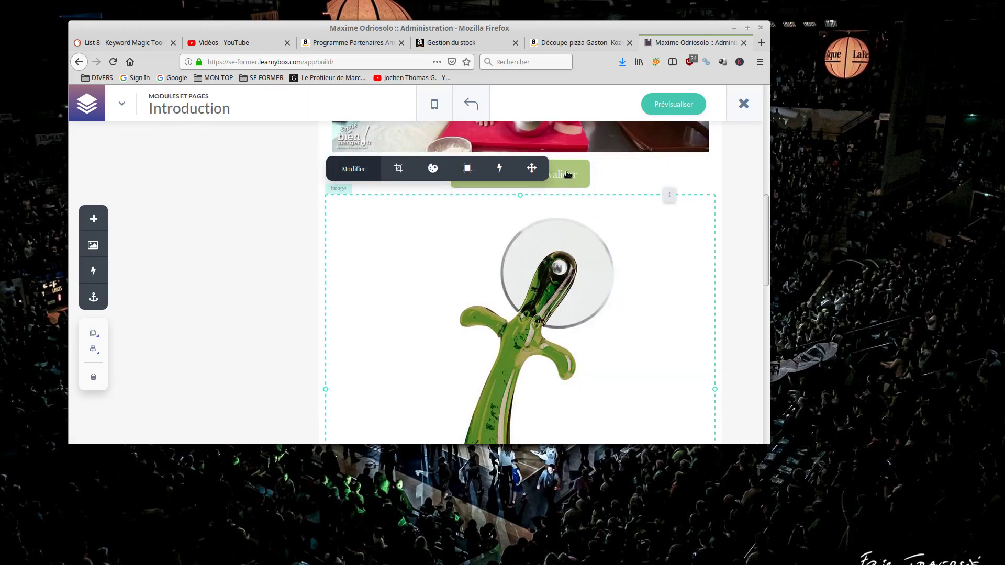
# Step: Preview the Introduction page and check the button between the video and the pizza cutter image
pyautogui.click(683, 107)
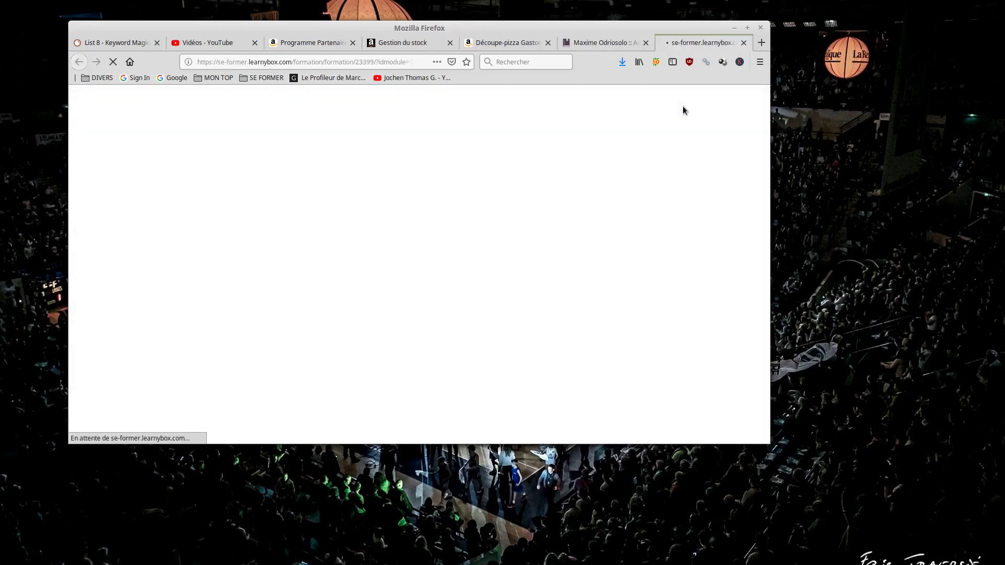
pyautogui.moveTo(534, 116)
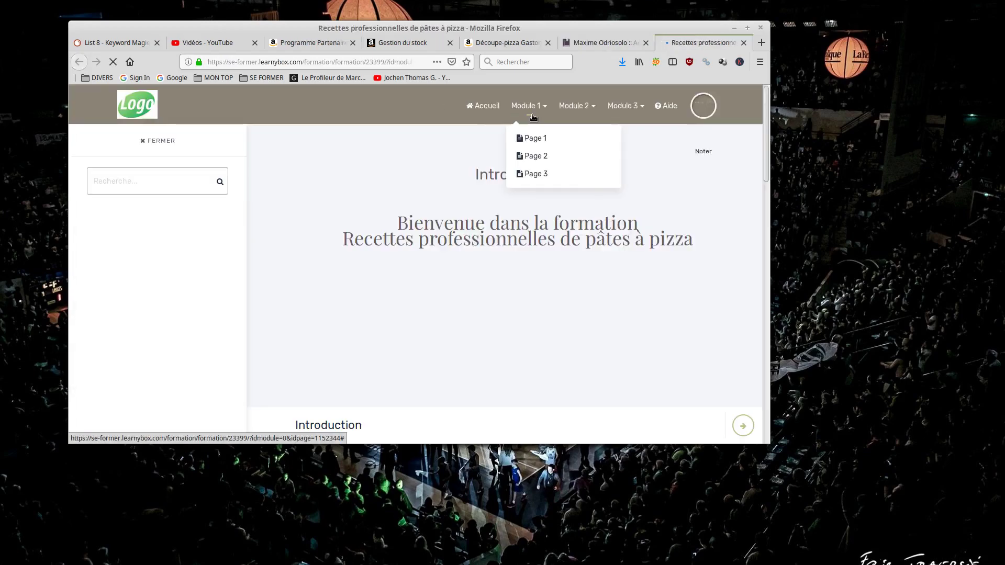
pyautogui.scroll(-5, 599, 189)
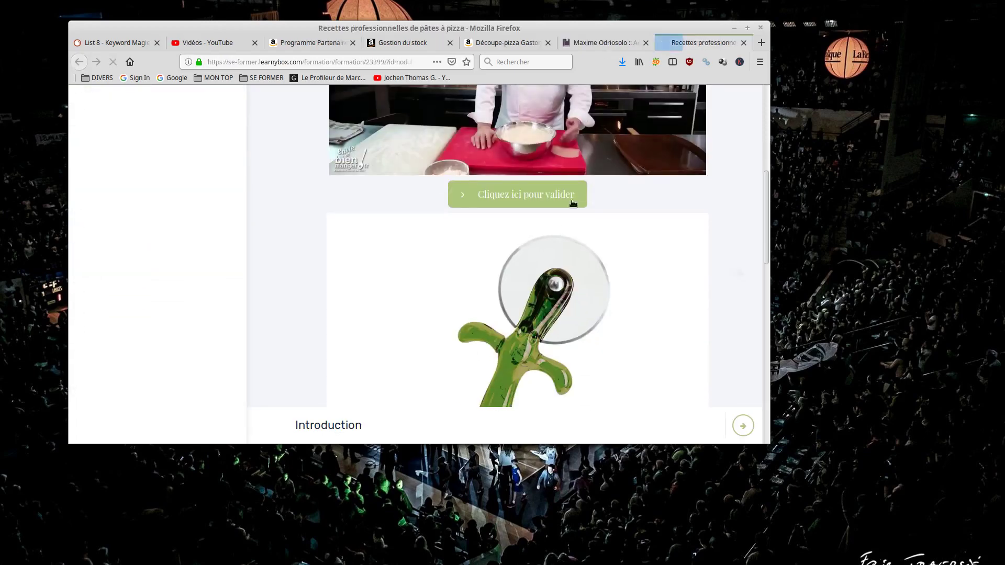
pyautogui.scroll(7, 556, 226)
pyautogui.scroll(-3, 534, 332)
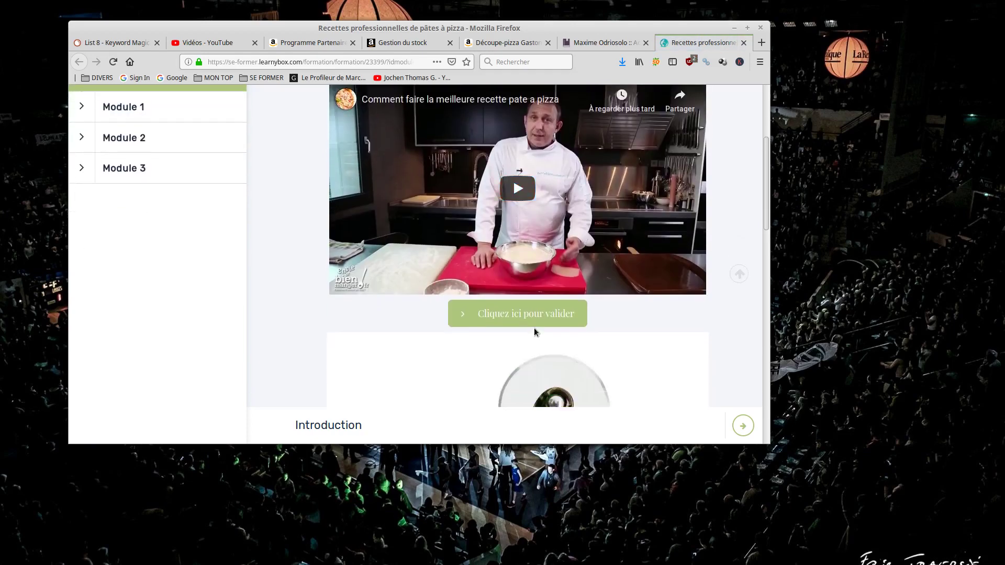
# Step: Follow the button's link in the preview and examine the pizza cutter's Amazon product page
pyautogui.click(574, 316)
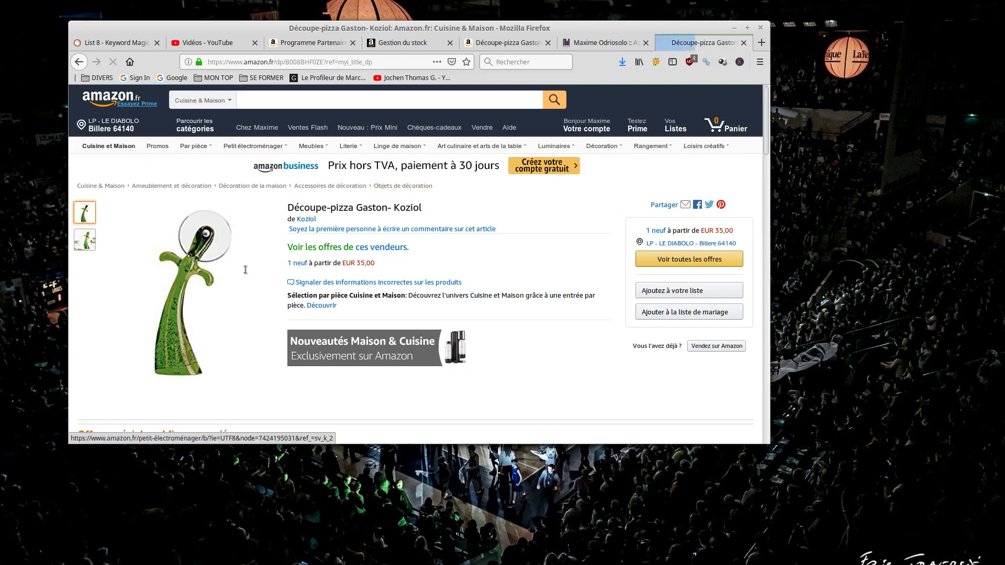
pyautogui.moveTo(279, 264)
pyautogui.mouseDown()
pyautogui.moveTo(373, 265)
pyautogui.moveTo(261, 266)
pyautogui.mouseUp()
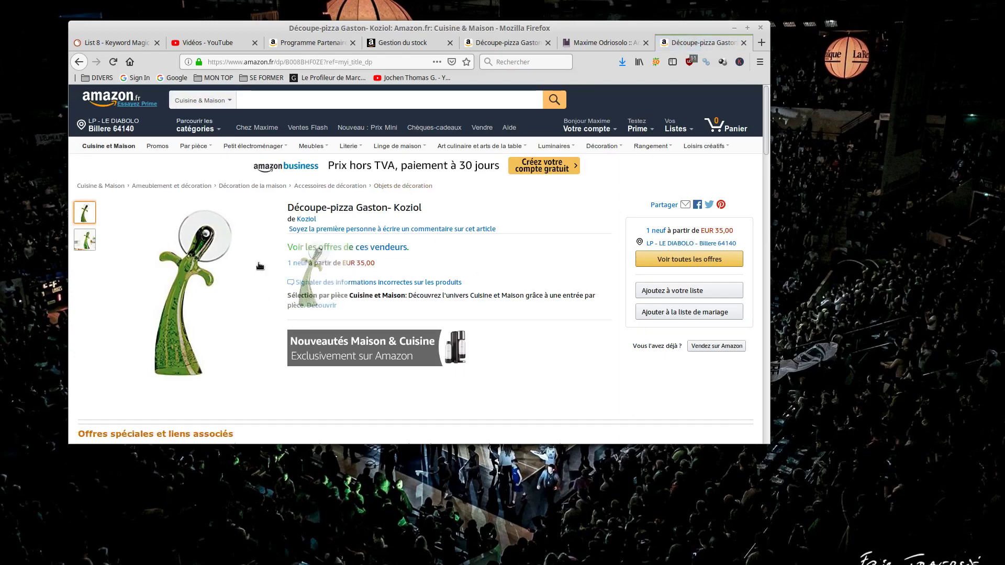
pyautogui.moveTo(375, 266); pyautogui.dragTo(281, 264)
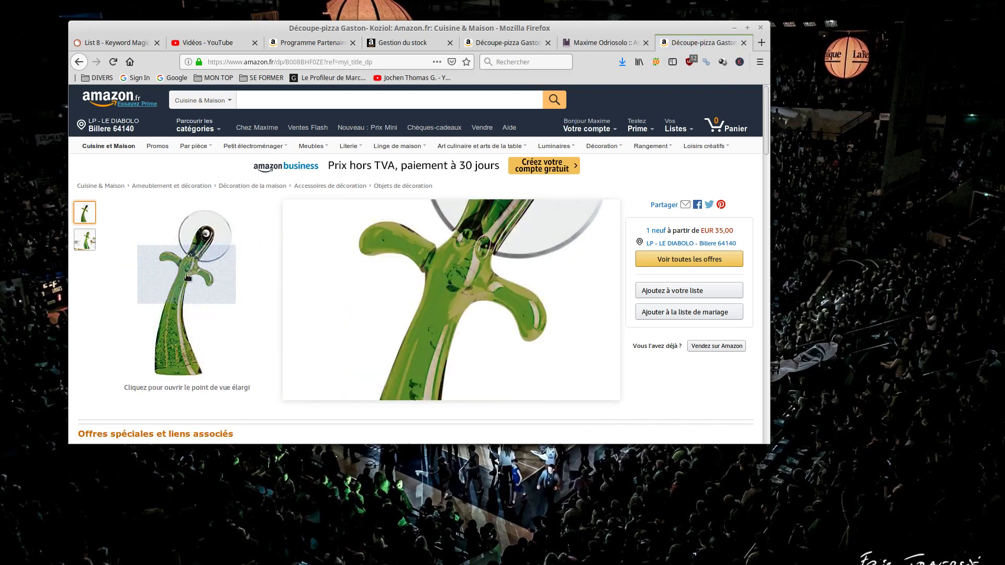
pyautogui.click(598, 265)
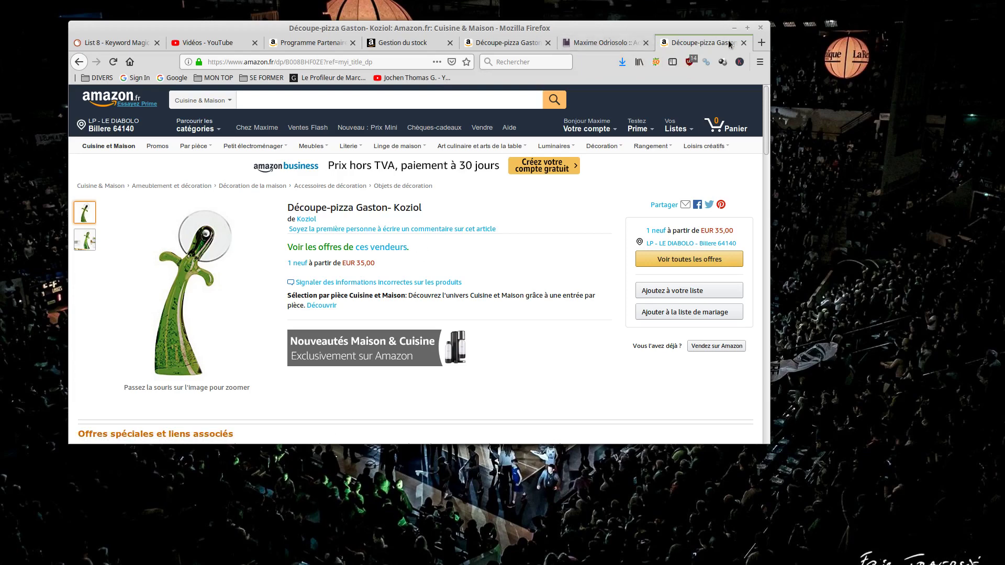
# Step: Clear the browser's list of downloads and close the library window
pyautogui.click(622, 63)
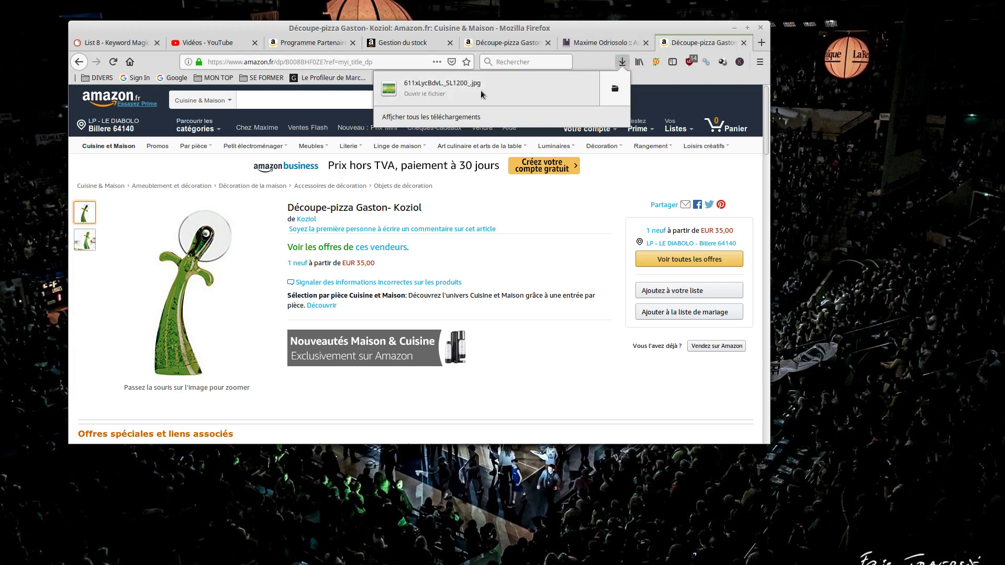
pyautogui.click(450, 114)
pyautogui.click(644, 162)
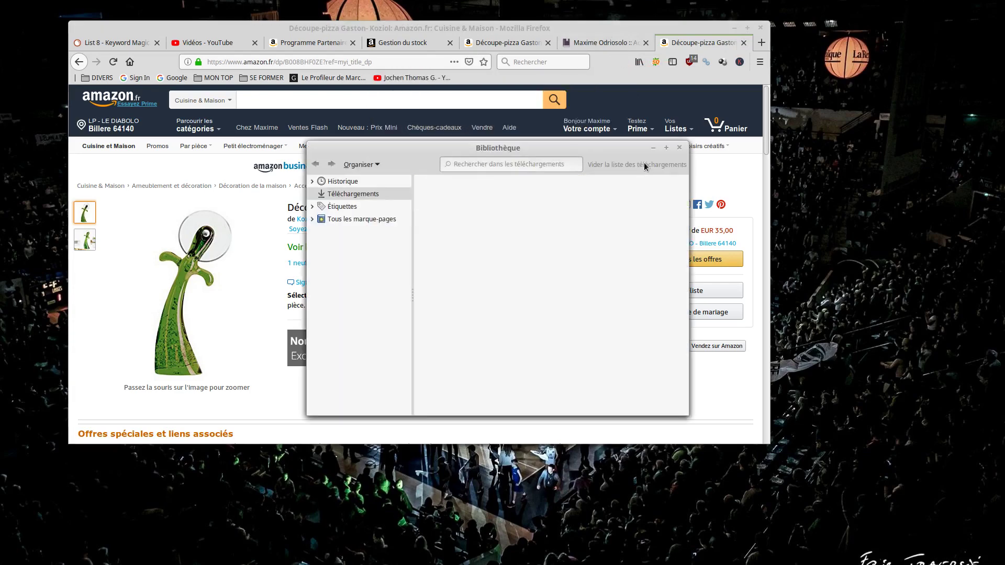
pyautogui.click(679, 147)
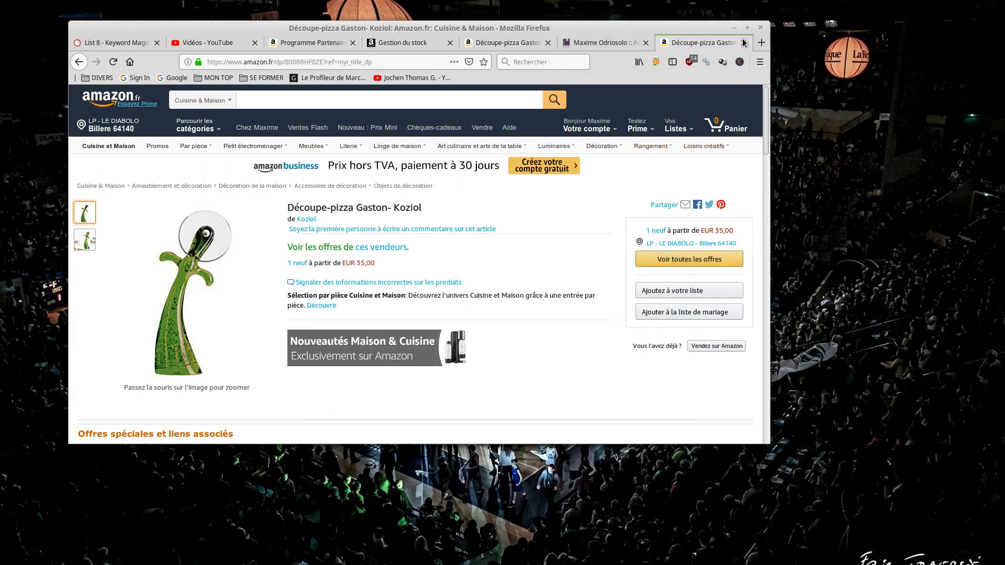
# Step: Close the tab with the previewed product and review the Introduction page in the editor
pyautogui.click(744, 43)
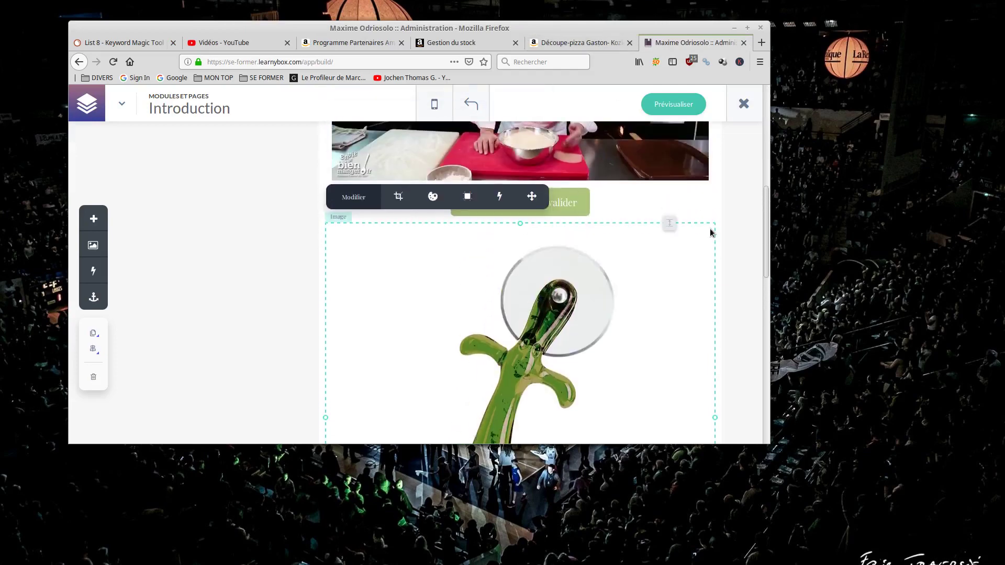
pyautogui.scroll(5, 710, 228)
pyautogui.scroll(-2, 384, 229)
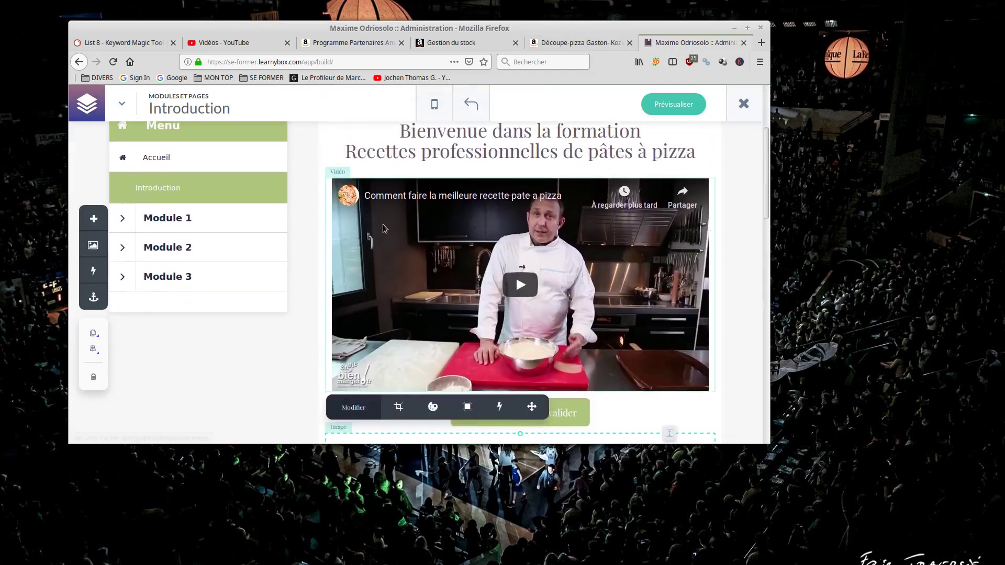
pyautogui.scroll(5, 384, 229)
pyautogui.scroll(-4, 586, 256)
pyautogui.scroll(-4, 382, 309)
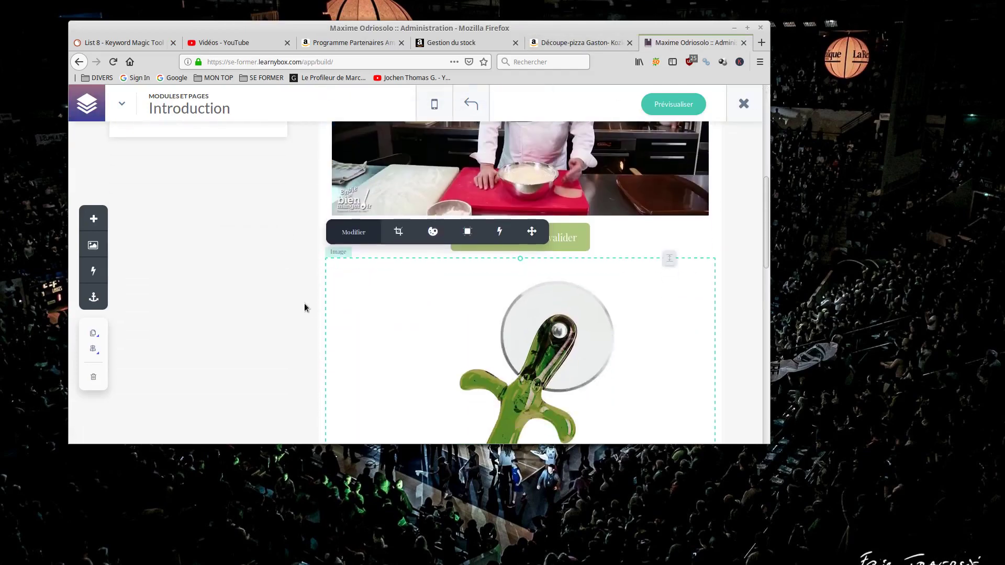
# Step: Leave the Introduction page editor and open the Tunnels de vente application
pyautogui.click(762, 104)
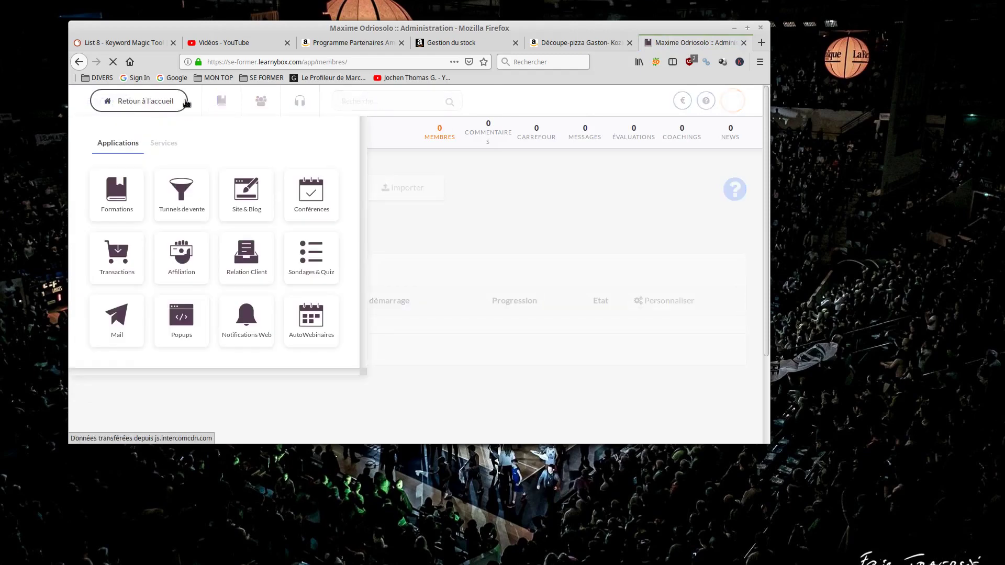
pyautogui.moveTo(137, 101)
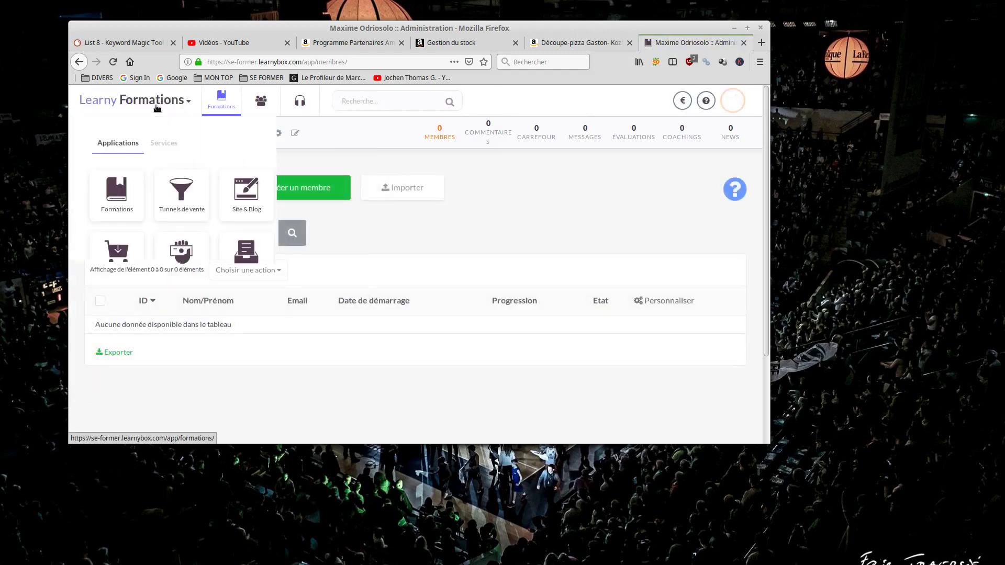
pyautogui.click(177, 207)
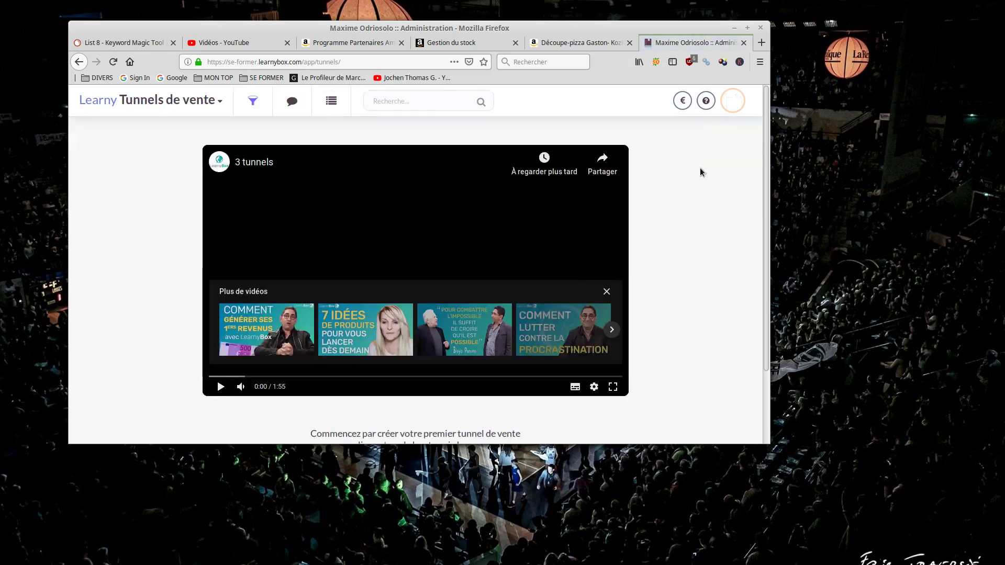
pyautogui.click(163, 105)
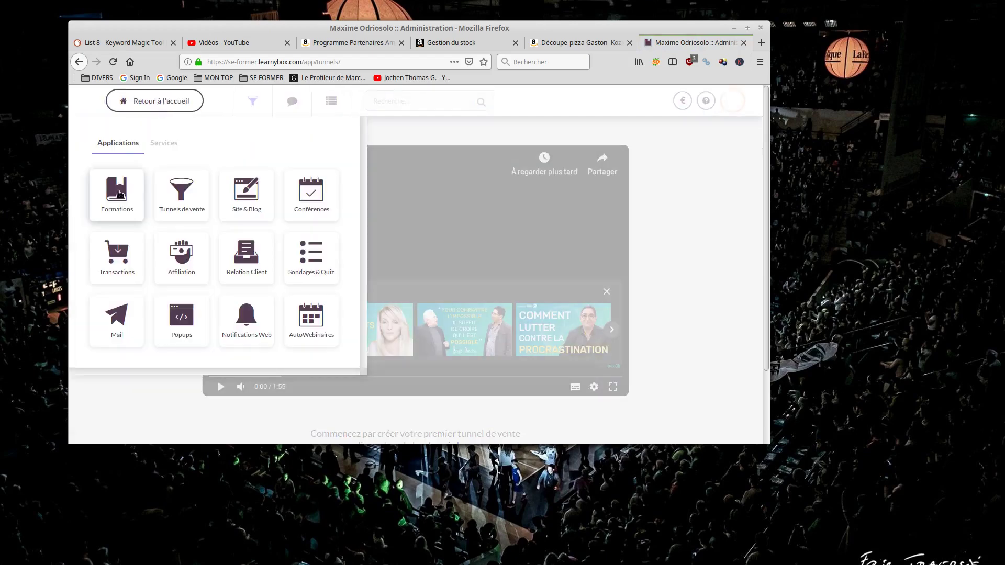
pyautogui.click(705, 179)
# Step: Start creating a first sales funnel and choose the Lancement de Produit type
pyautogui.scroll(-3, 682, 213)
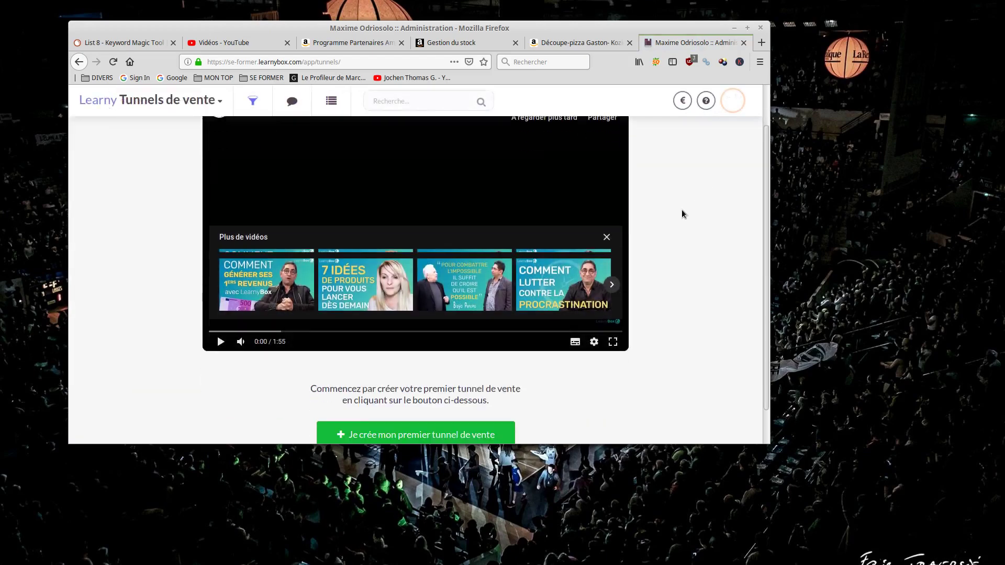
pyautogui.click(411, 400)
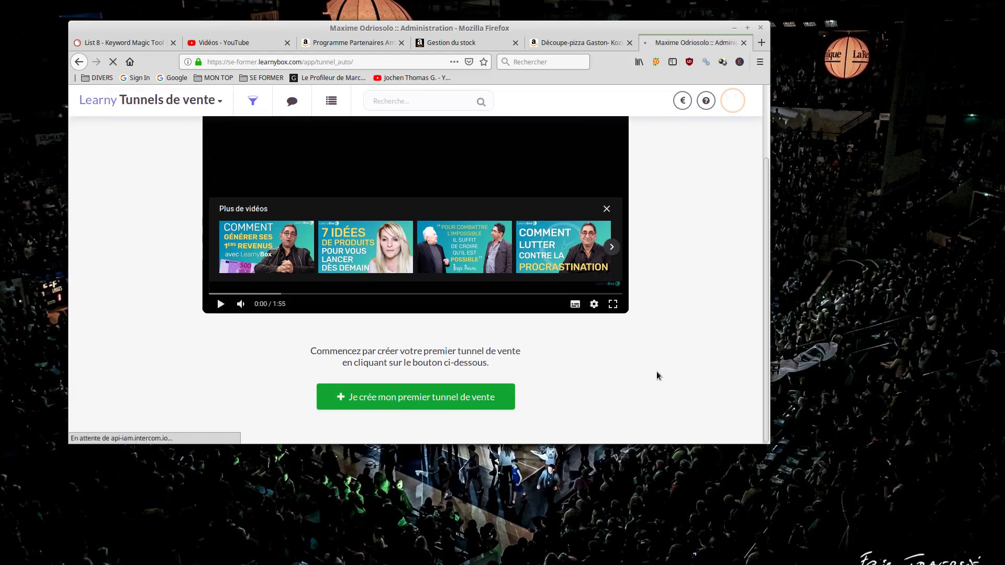
pyautogui.scroll(-8, 248, 230)
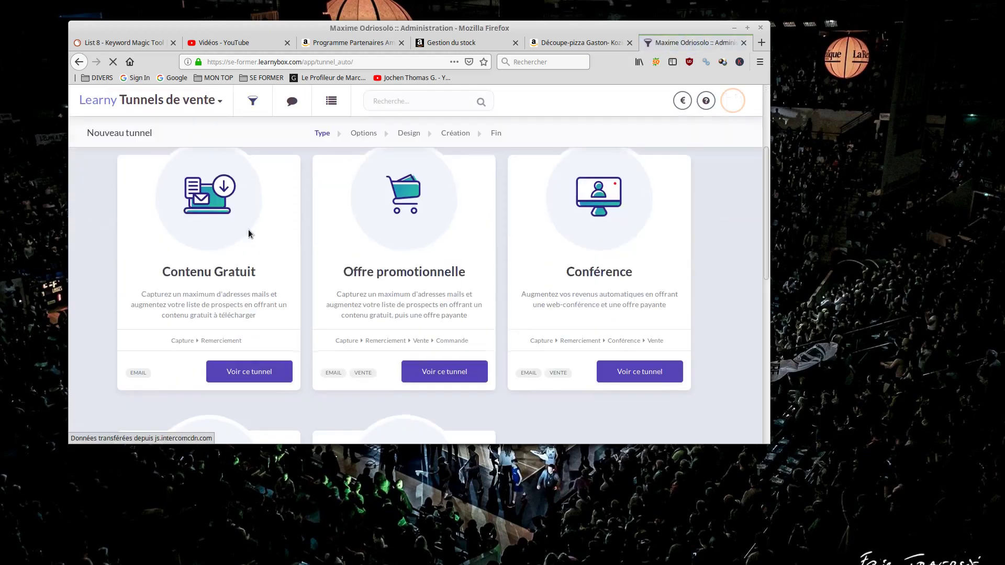
pyautogui.scroll(-4, 249, 234)
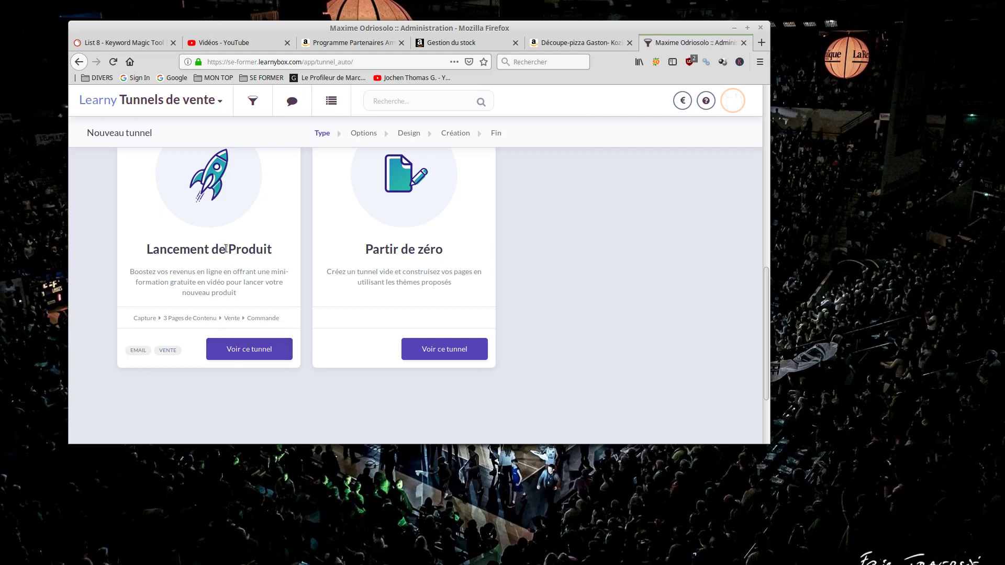
pyautogui.click(256, 349)
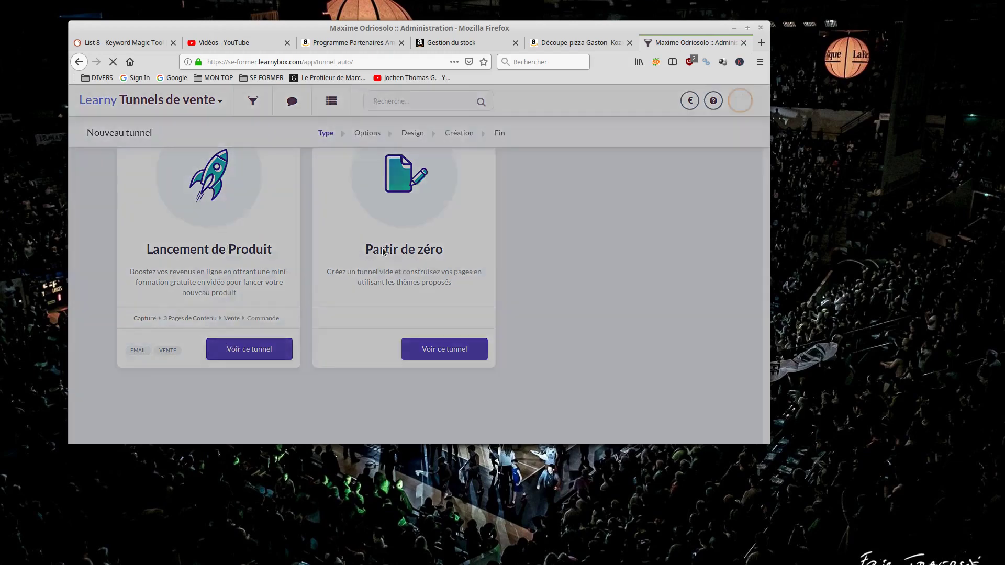
pyautogui.scroll(-2, 565, 226)
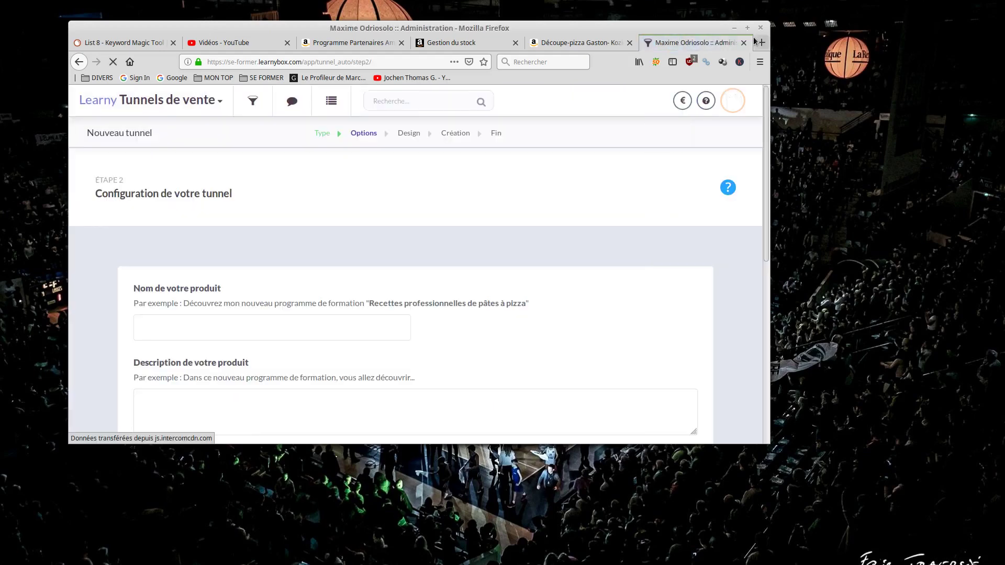
# Step: Maximize the browser window and copy the example text "Recettes professionnelles de pâtes à pizza" in as the product name
pyautogui.click(747, 27)
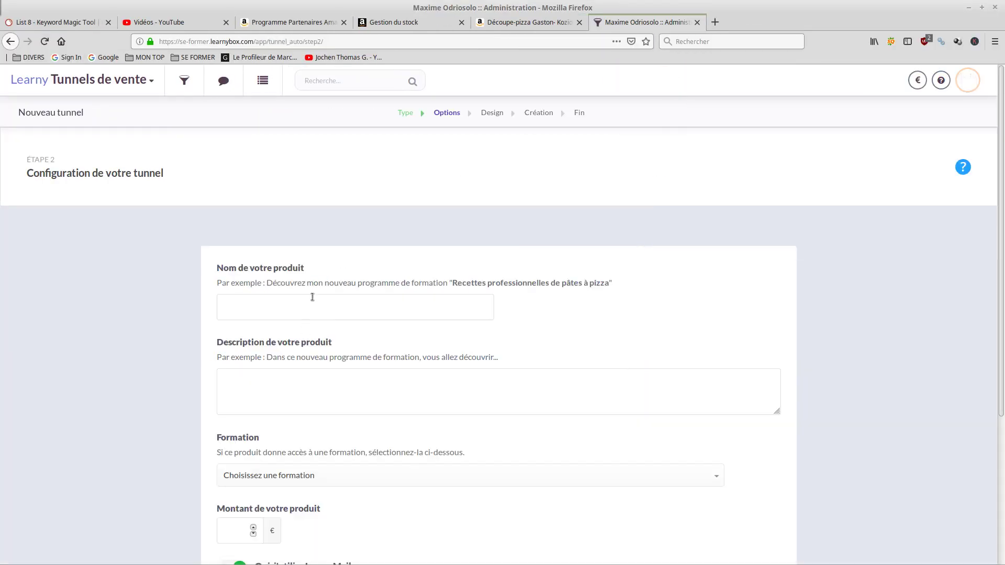
pyautogui.click(312, 304)
pyautogui.moveTo(609, 283); pyautogui.dragTo(453, 281)
pyautogui.hotkey('ctrl', 'c')
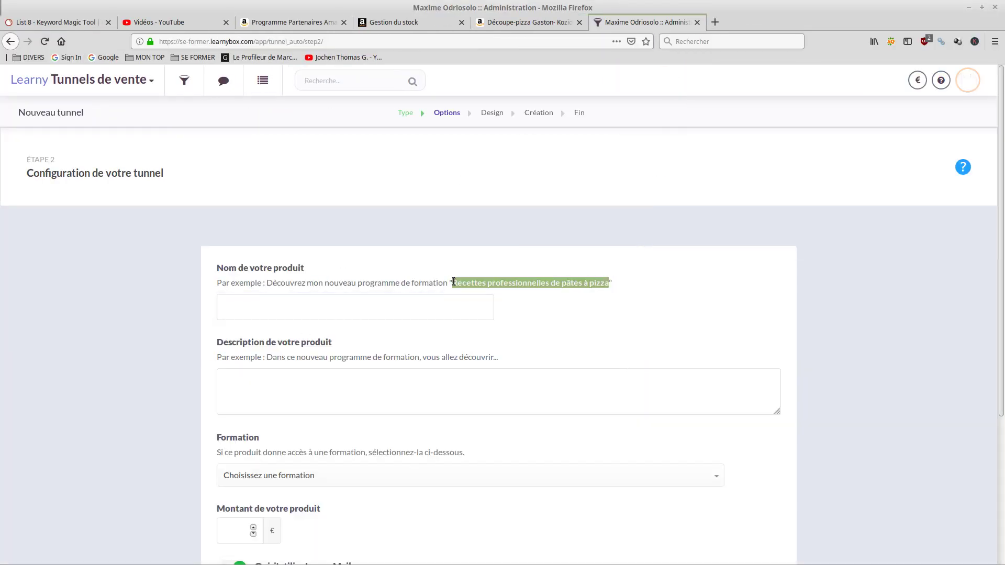
pyautogui.click(276, 307)
pyautogui.hotkey('ctrl', 'v')
# Step: Enter the placeholder description "È-YTRIJU_YOI", link the course Recettes professionnelles de pâtes à pizza, set the amount to 1 €, and continue to the design stage
pyautogui.click(313, 380)
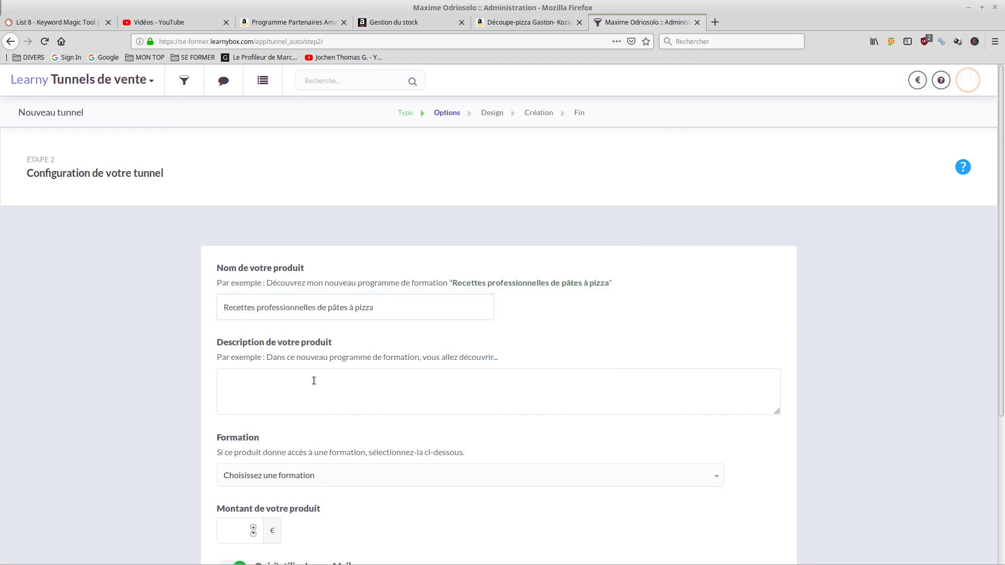
pyautogui.write('È-YTRIJU YOI')
pyautogui.scroll(-4, 338, 340)
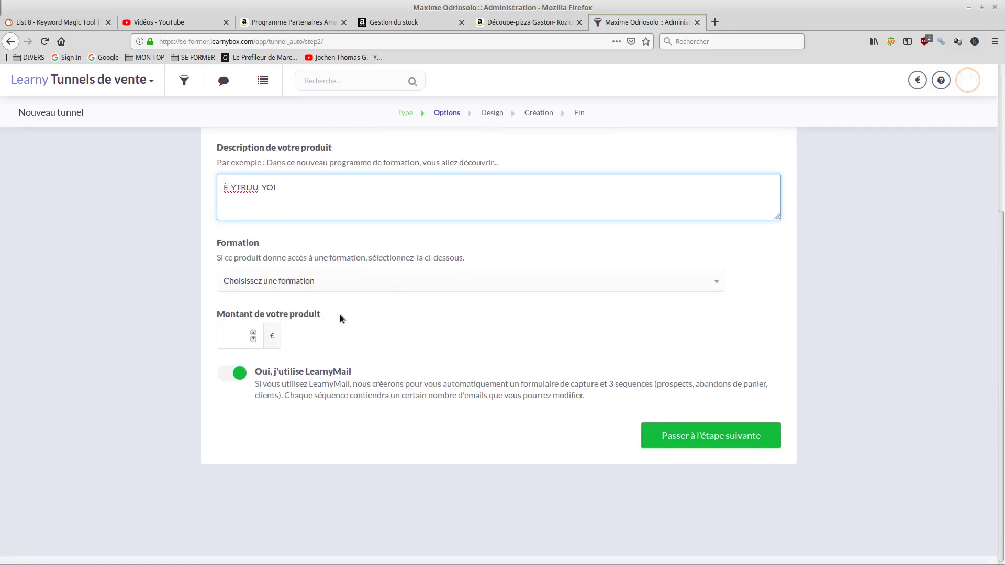
pyautogui.click(329, 286)
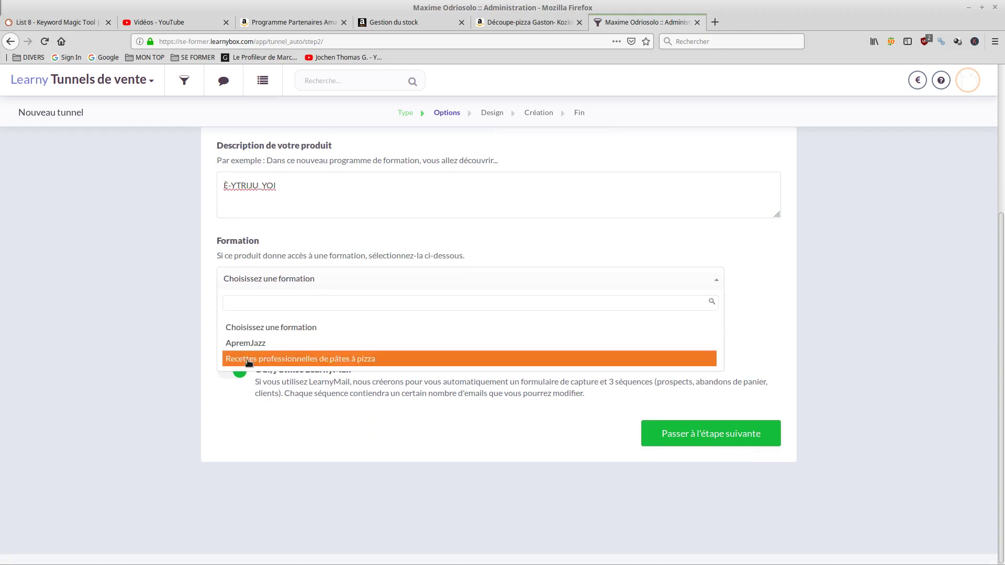
pyautogui.click(308, 359)
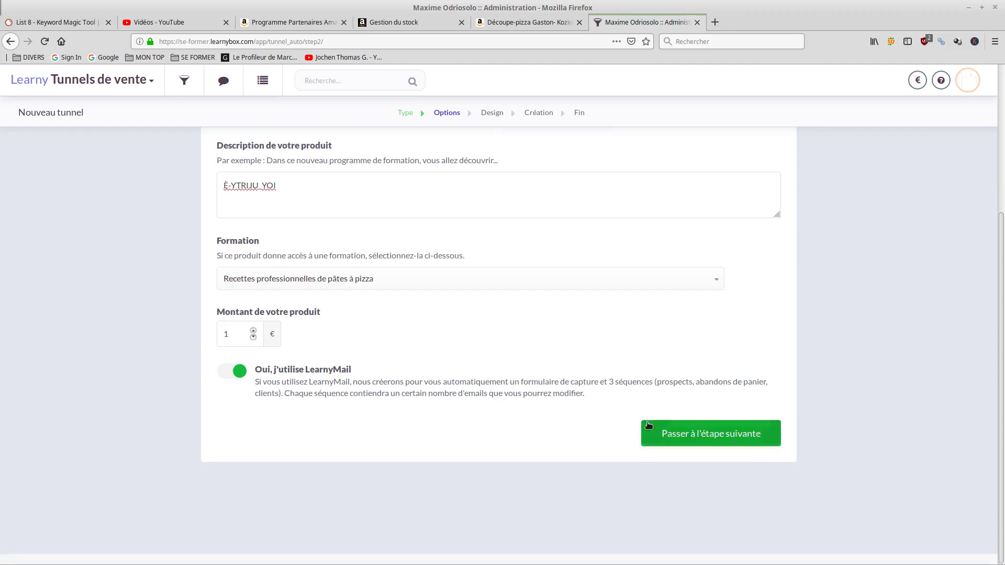
pyautogui.click(670, 434)
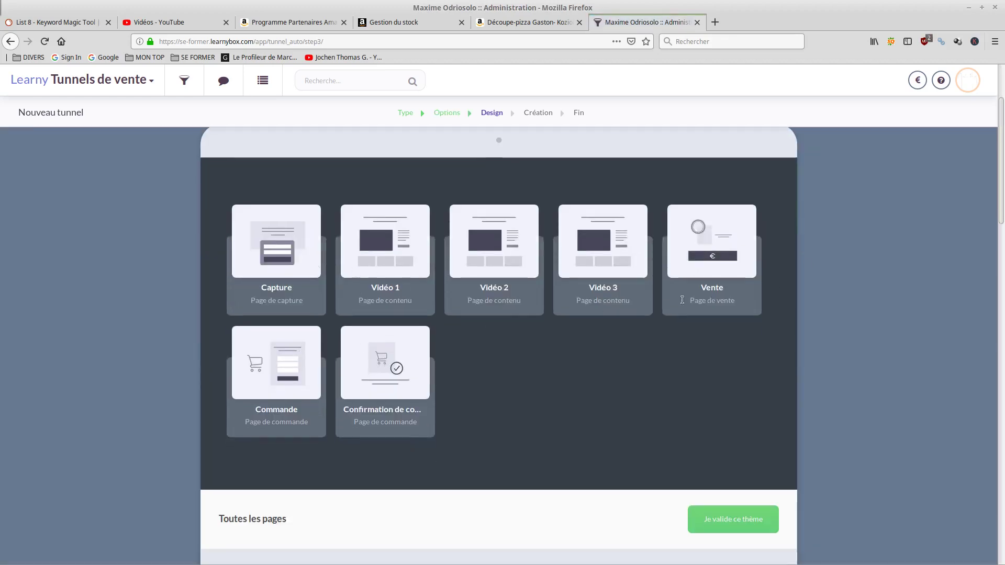
# Step: Examine the pages included in the product launch funnel, from capture to order confirmation
pyautogui.scroll(-5, 479, 308)
pyautogui.scroll(4, 479, 307)
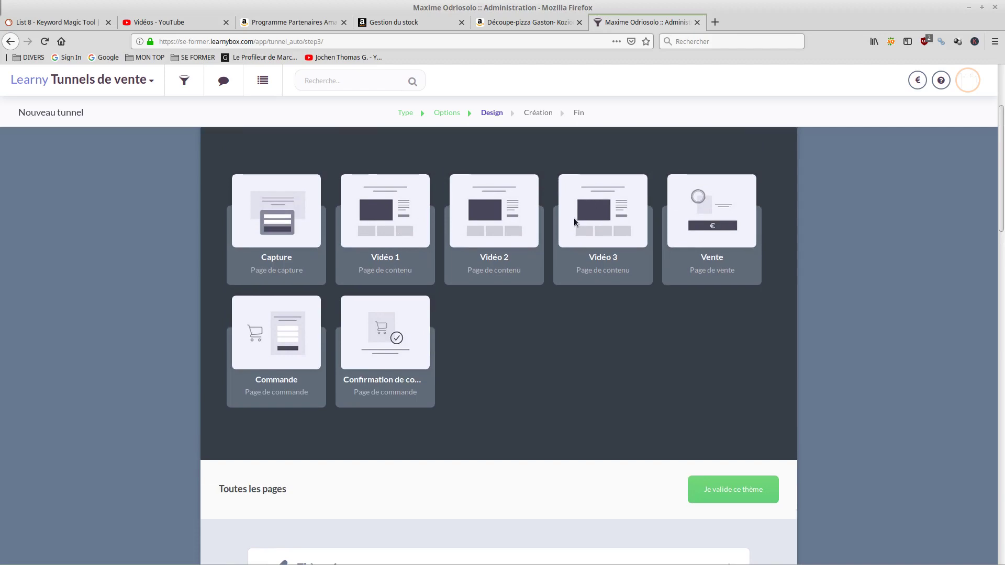
pyautogui.scroll(-1, 335, 177)
pyautogui.scroll(-10, 460, 226)
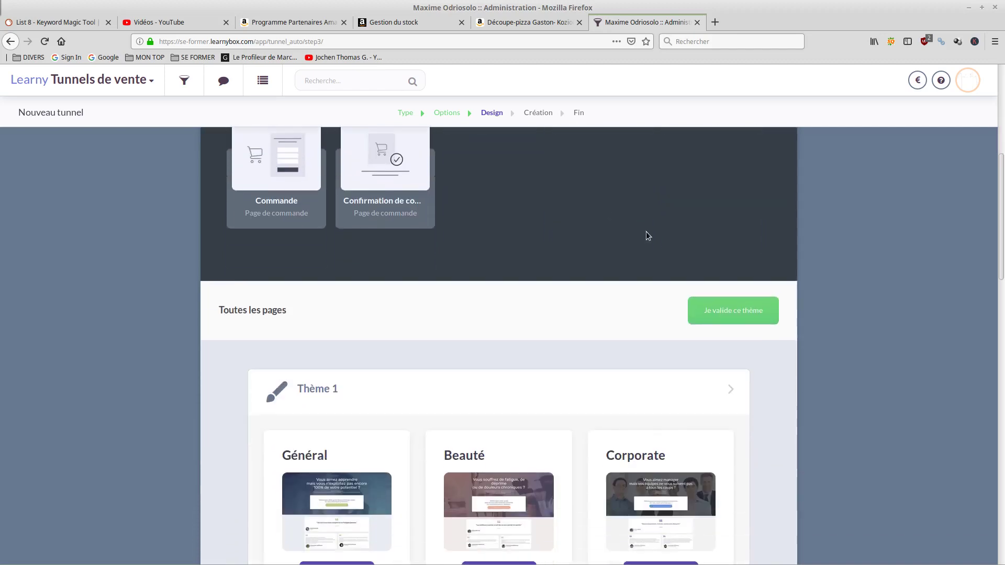
pyautogui.scroll(1, 422, 303)
pyautogui.scroll(15, 422, 303)
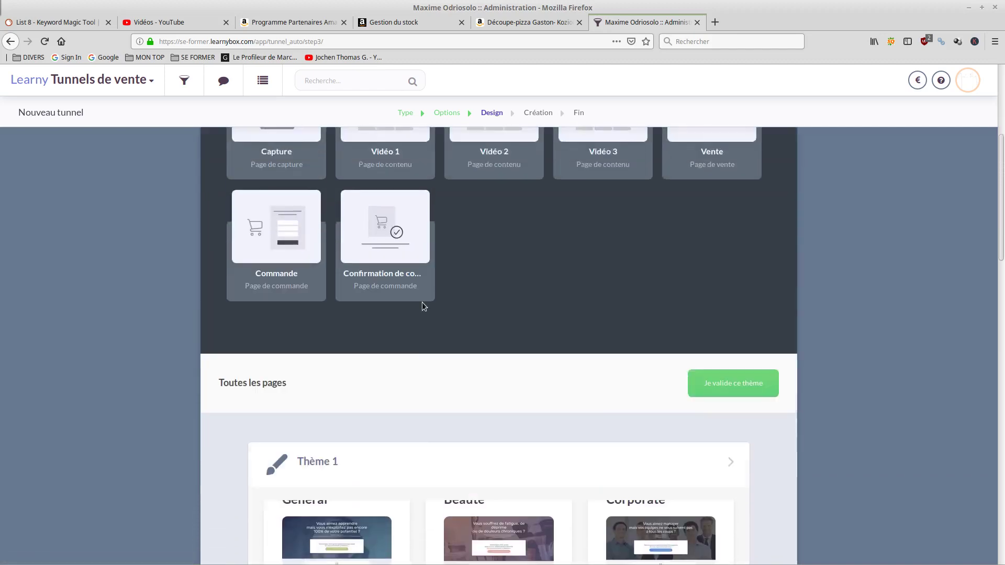
pyautogui.scroll(-6, 376, 295)
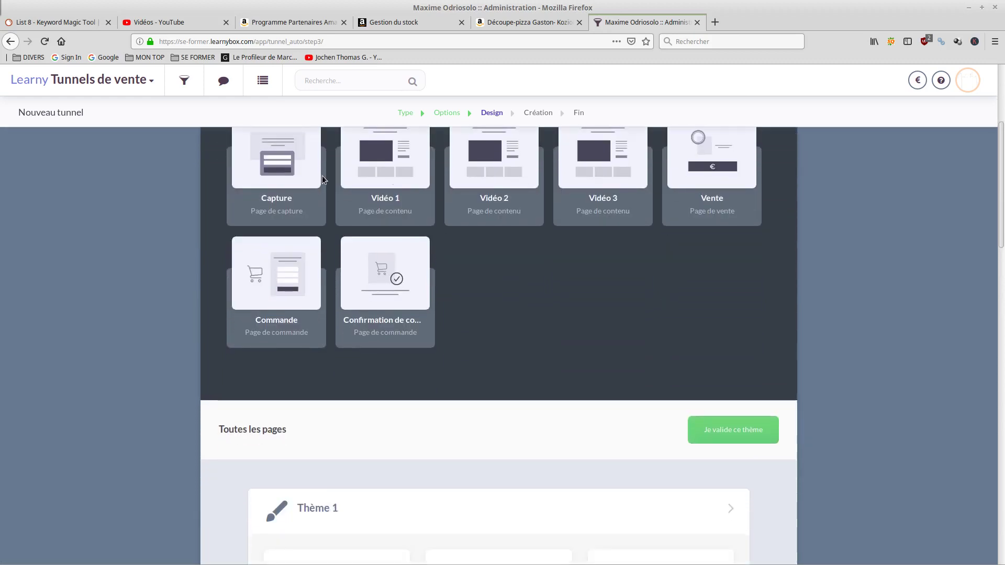
# Step: Apply the Cuisine variant of Thème 1 to all funnel pages and validate the theme
pyautogui.scroll(-12, 559, 293)
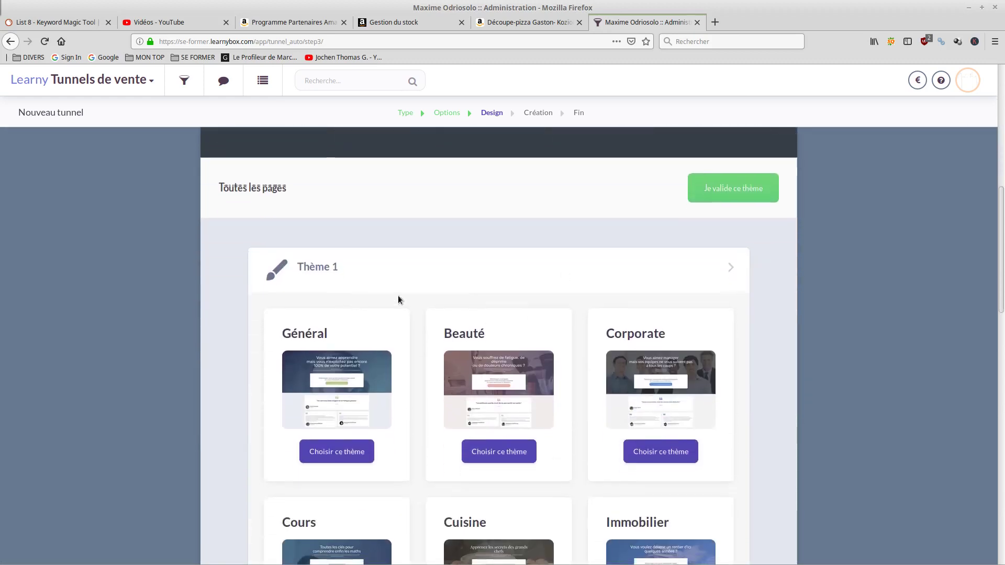
pyautogui.scroll(-7, 414, 299)
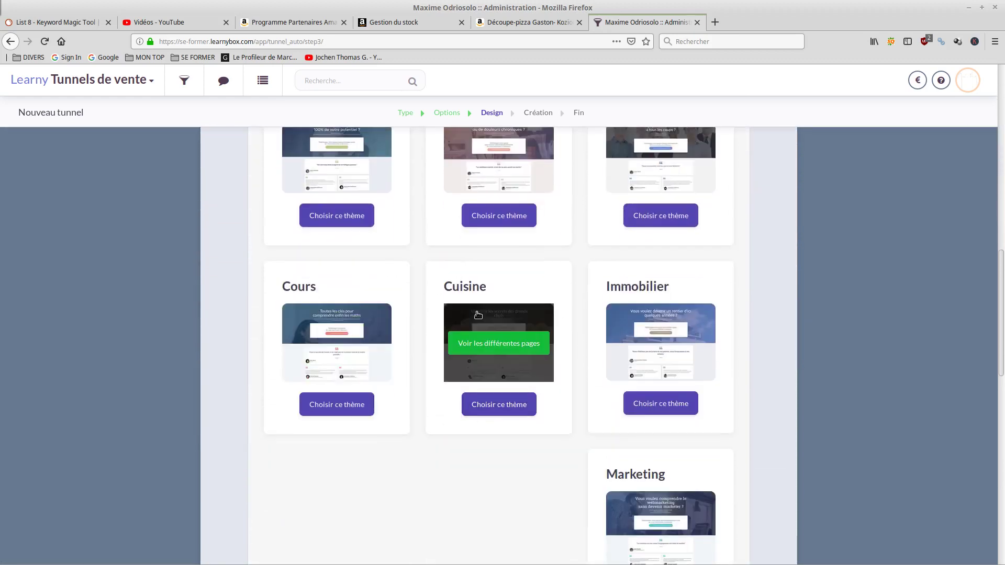
pyautogui.click(499, 415)
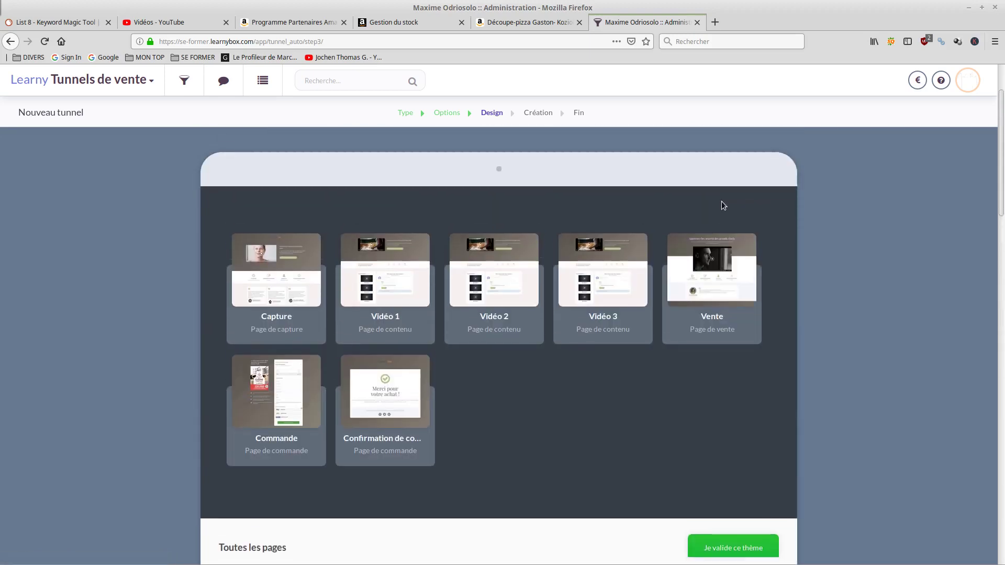
pyautogui.scroll(-6, 754, 375)
pyautogui.click(731, 406)
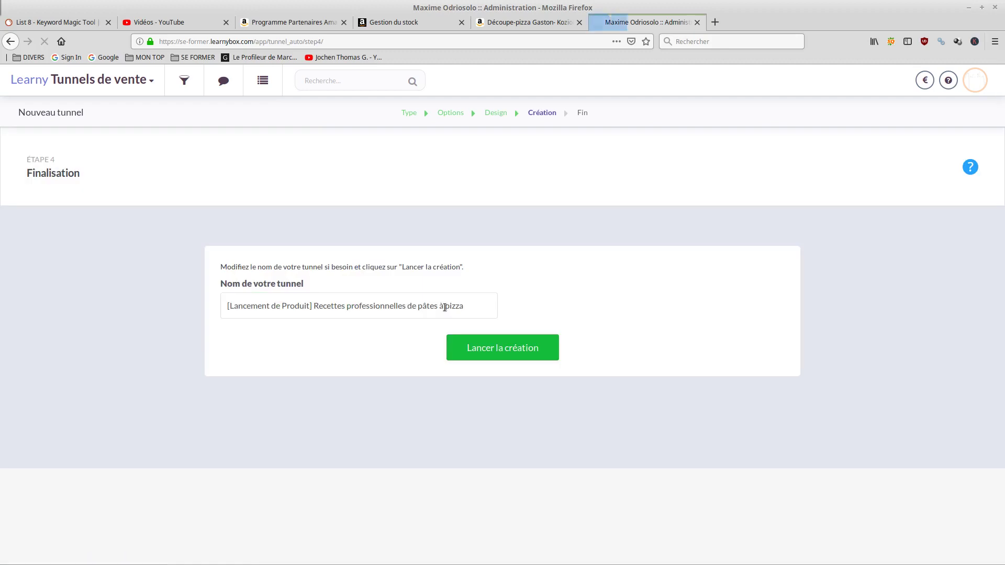
# Step: Create the funnel with the name "[Lancement de Produit] Recettes professionnelles de pâtes à pizza" and continue to its overview
pyautogui.moveTo(309, 306); pyautogui.dragTo(227, 303)
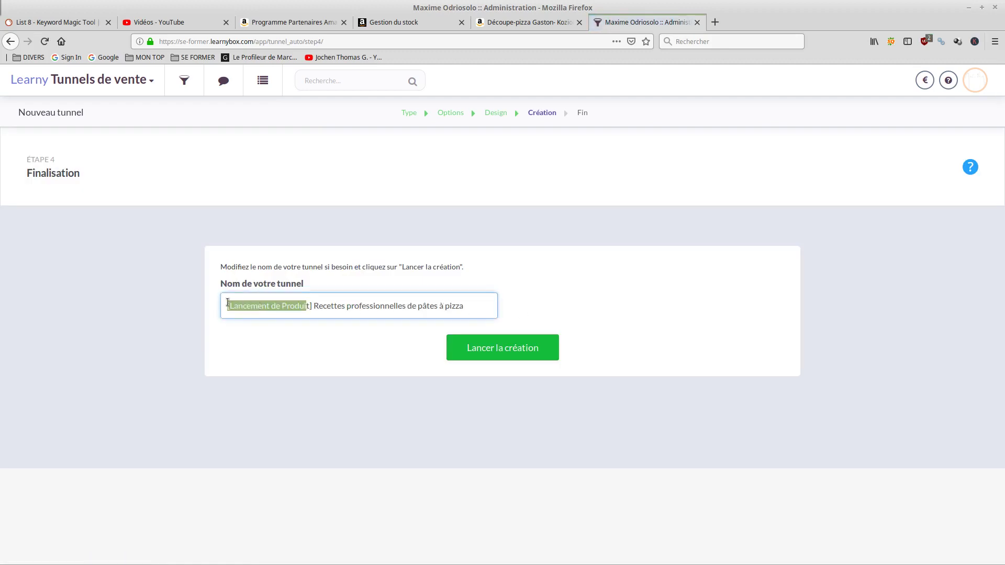
pyautogui.moveTo(315, 307); pyautogui.dragTo(489, 309)
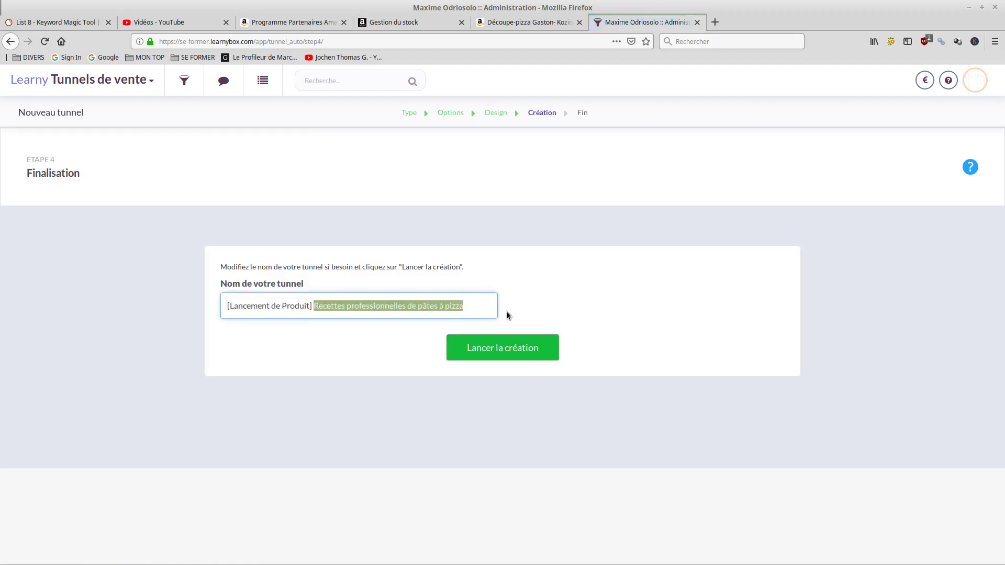
pyautogui.click(511, 347)
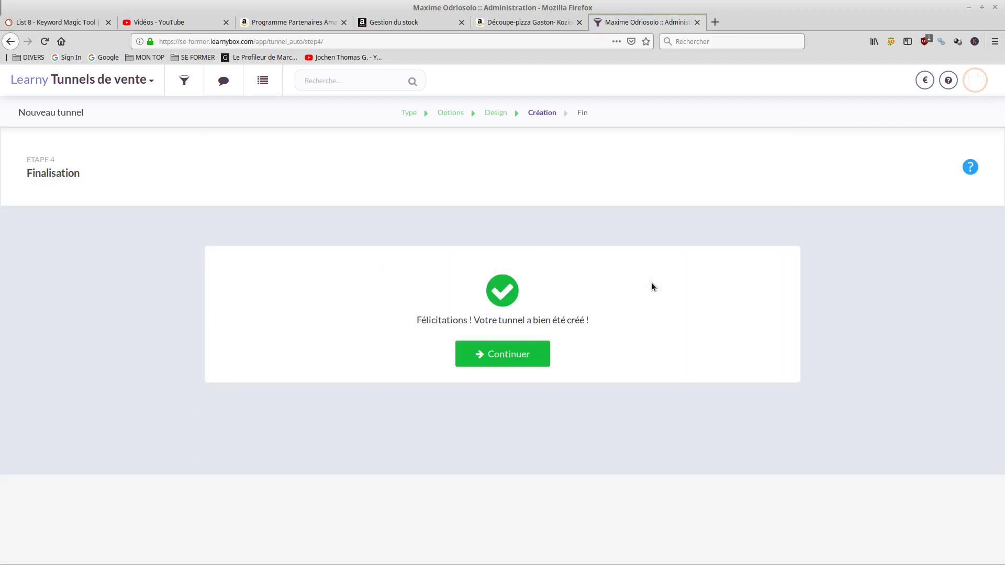
pyautogui.click(511, 354)
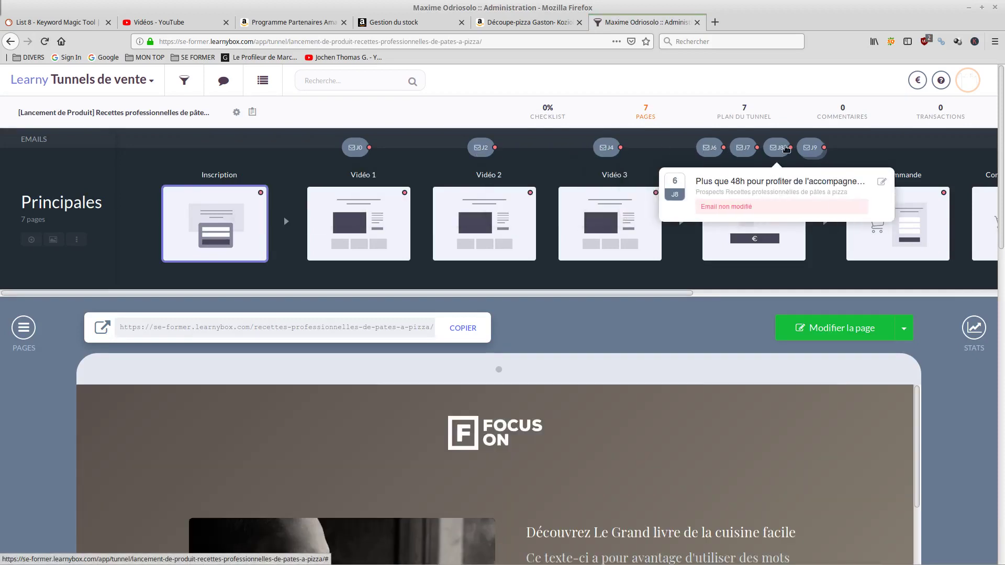
# Step: Examine the funnel's scheduled emails, the Inscription page preview, and the linked prospect email sequence
pyautogui.moveTo(813, 147)
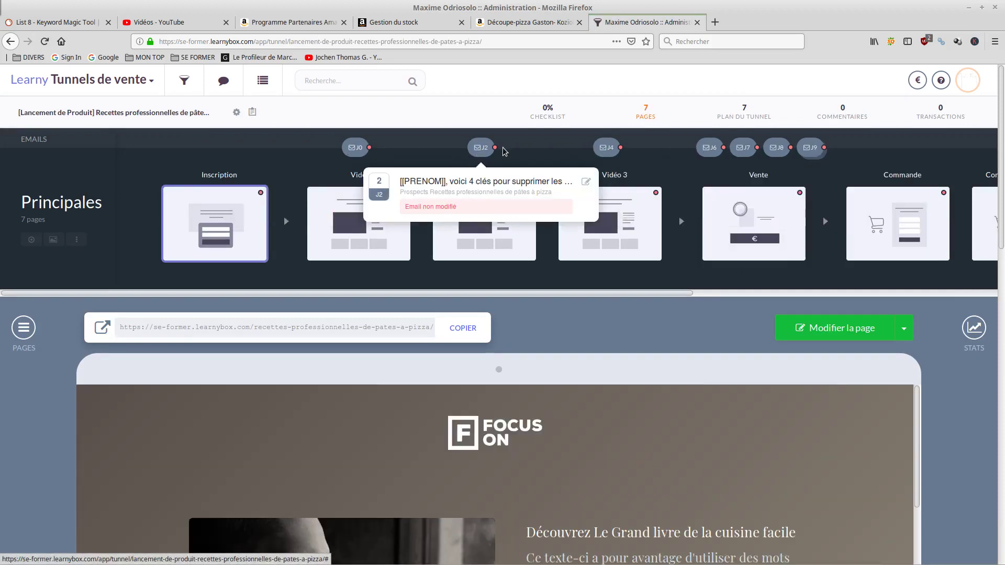
pyautogui.moveTo(738, 147)
pyautogui.scroll(-10, 550, 225)
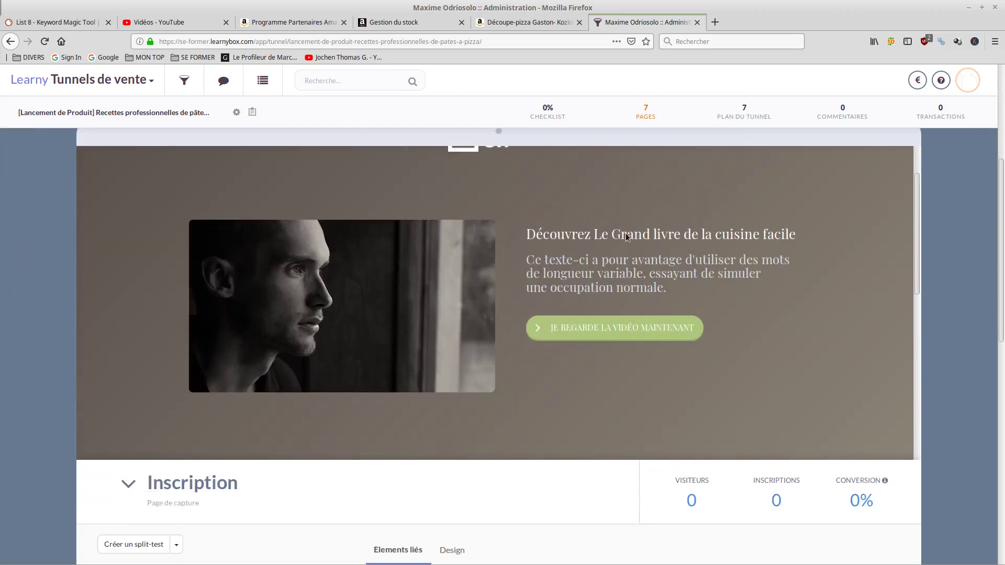
pyautogui.scroll(2, 641, 264)
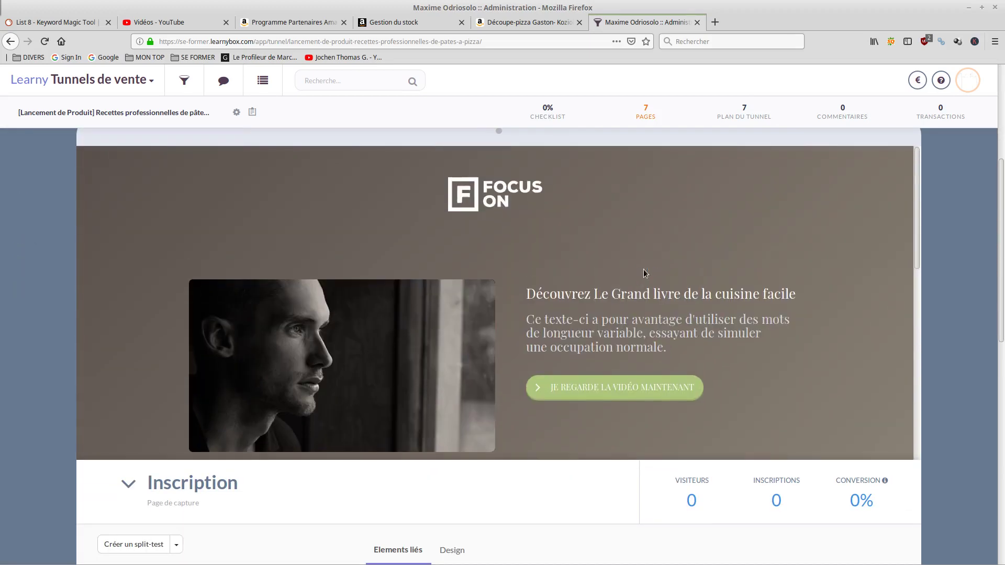
pyautogui.scroll(-12, 596, 220)
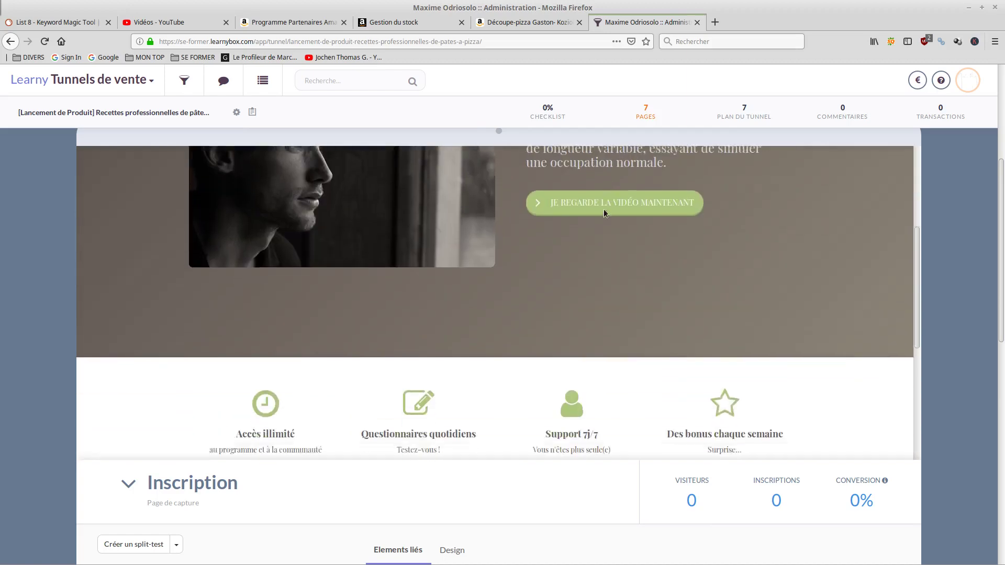
pyautogui.scroll(-8, 404, 310)
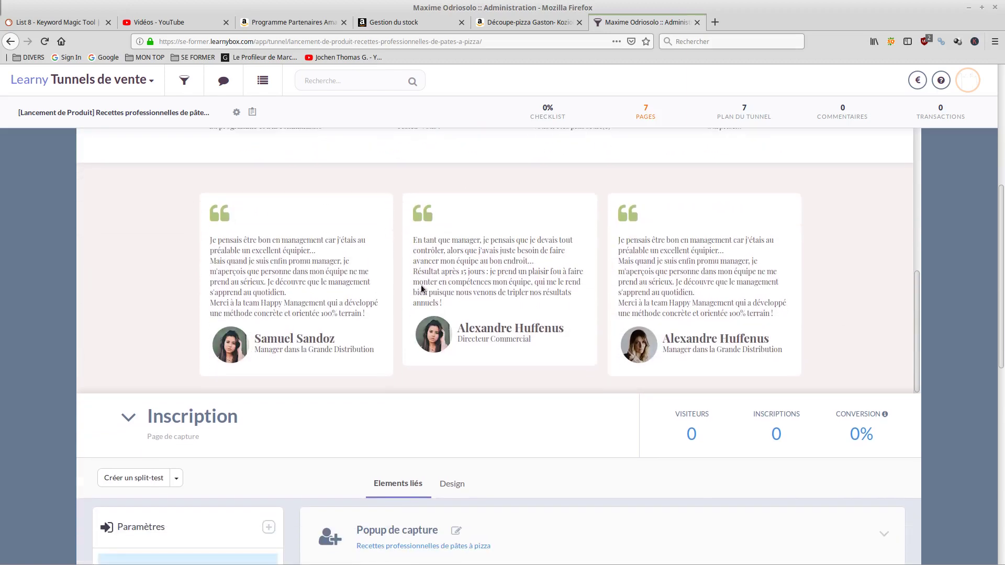
pyautogui.scroll(-10, 422, 275)
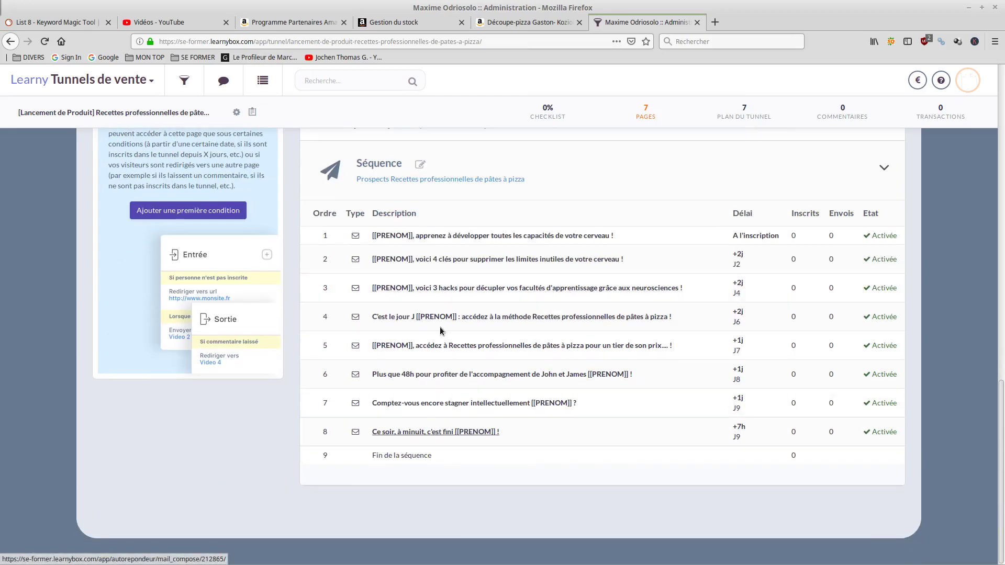
# Step: Open the prospect sequence email "[[PRENOM]], voici 3 hacks pour décupler vos facultés d'apprentissage grâce aux neurosciences !" and start editing its body text
pyautogui.click(467, 290)
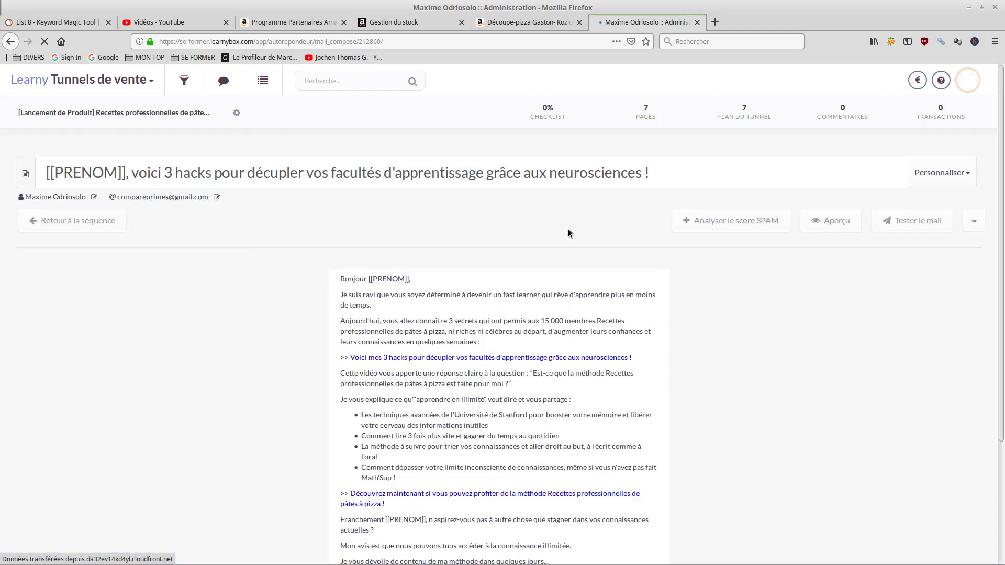
pyautogui.scroll(-2, 503, 316)
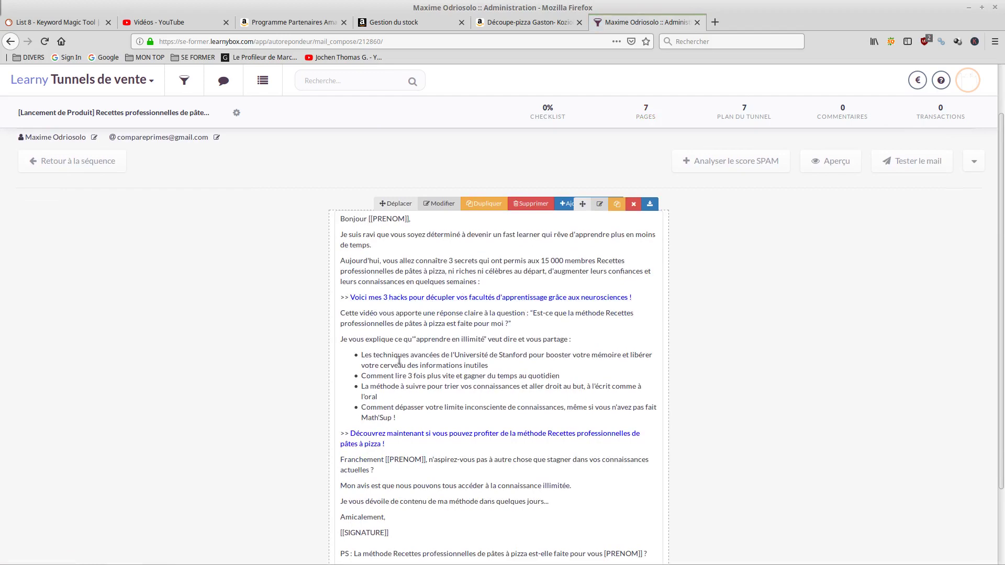
pyautogui.click(410, 356)
pyautogui.click(475, 335)
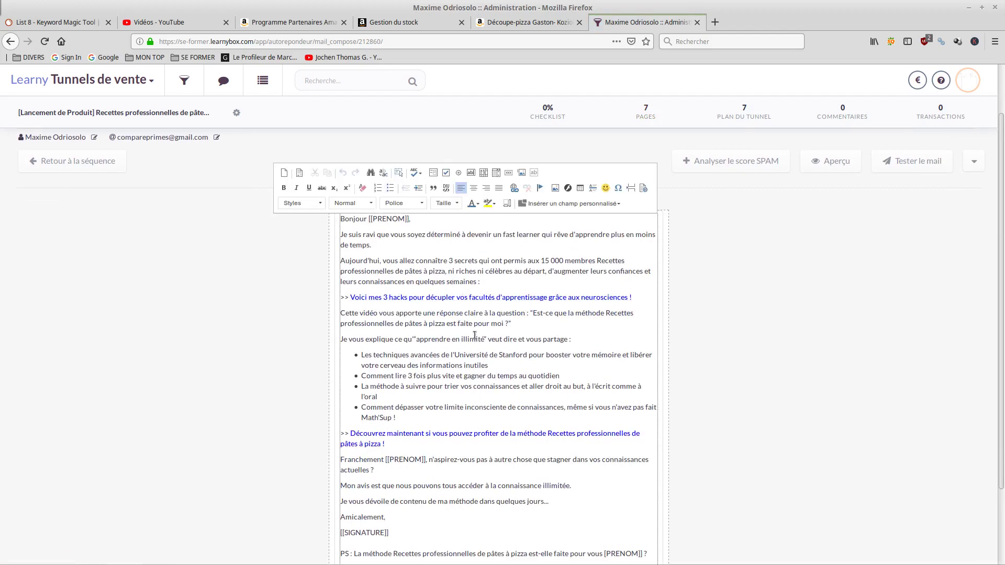
pyautogui.click(128, 83)
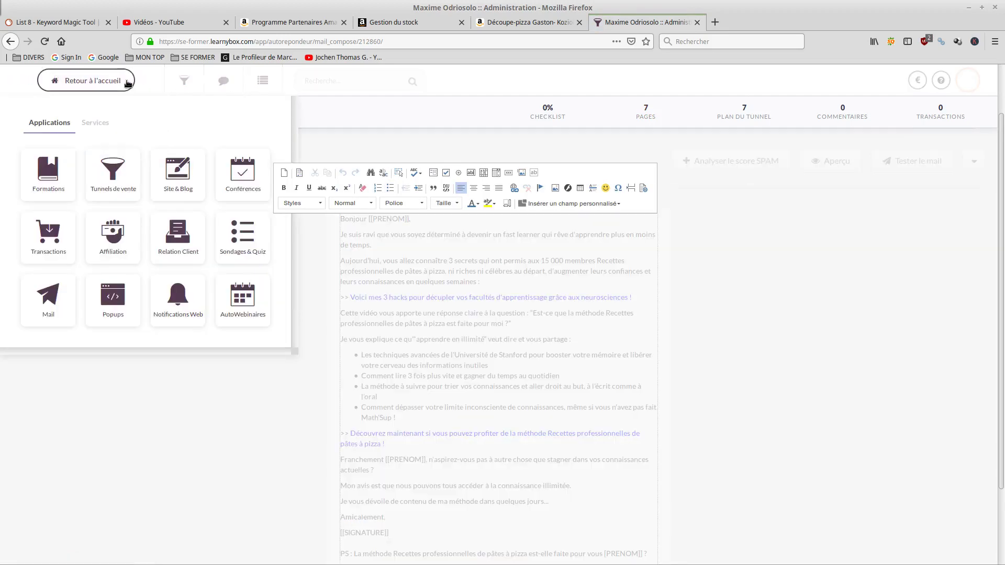
pyautogui.click(439, 309)
pyautogui.click(470, 369)
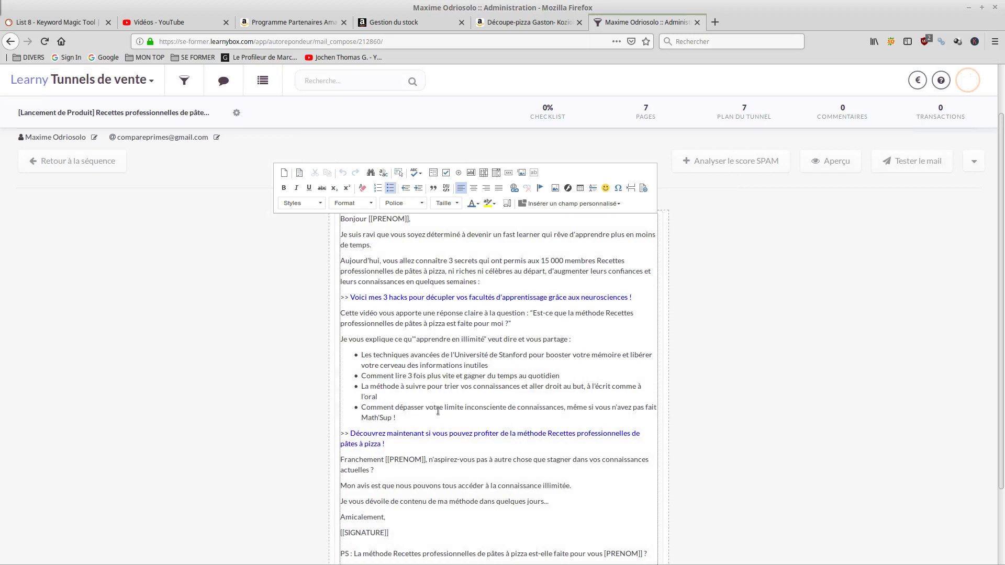
# Step: Switch to the LibreOffice Writer notes and examine the Google search footprint for dropshipping on Amazon
pyautogui.click(502, 25)
pyautogui.moveTo(361, 43); pyautogui.dragTo(204, 38)
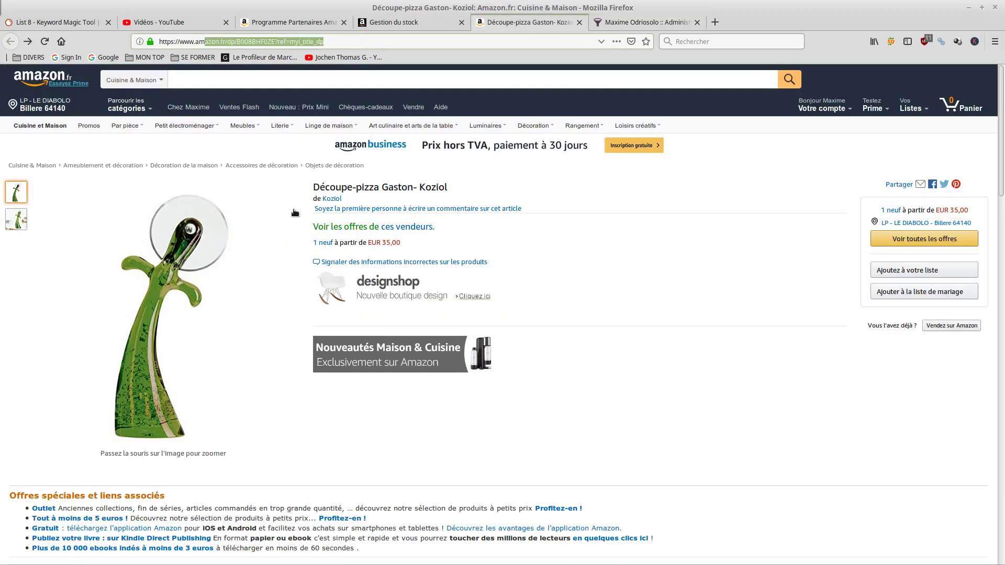
pyautogui.moveTo(152, 261)
pyautogui.hotkey('alt', 'Tab')
pyautogui.scroll(15, 420, 227)
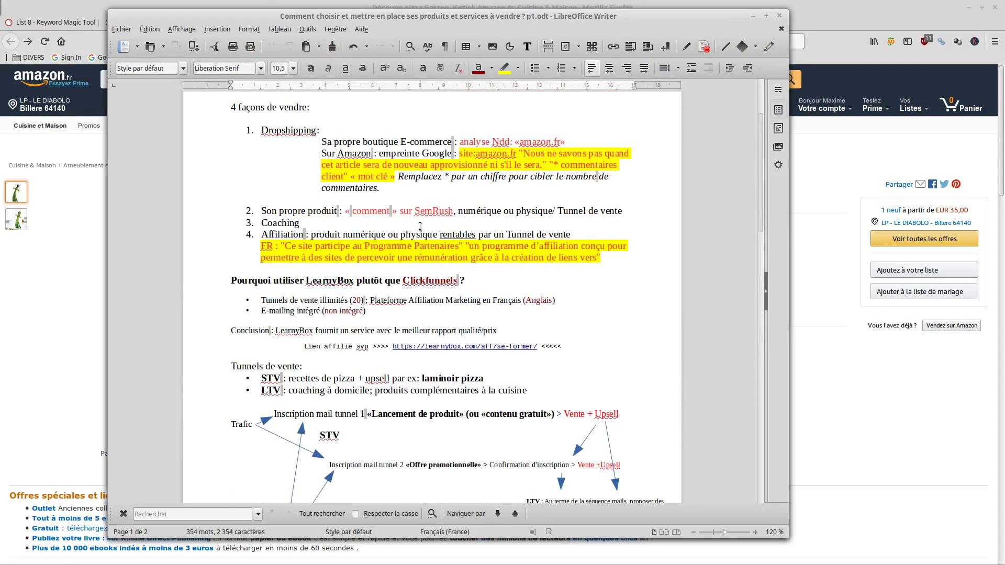
pyautogui.click(452, 155)
pyautogui.moveTo(460, 154); pyautogui.dragTo(394, 176)
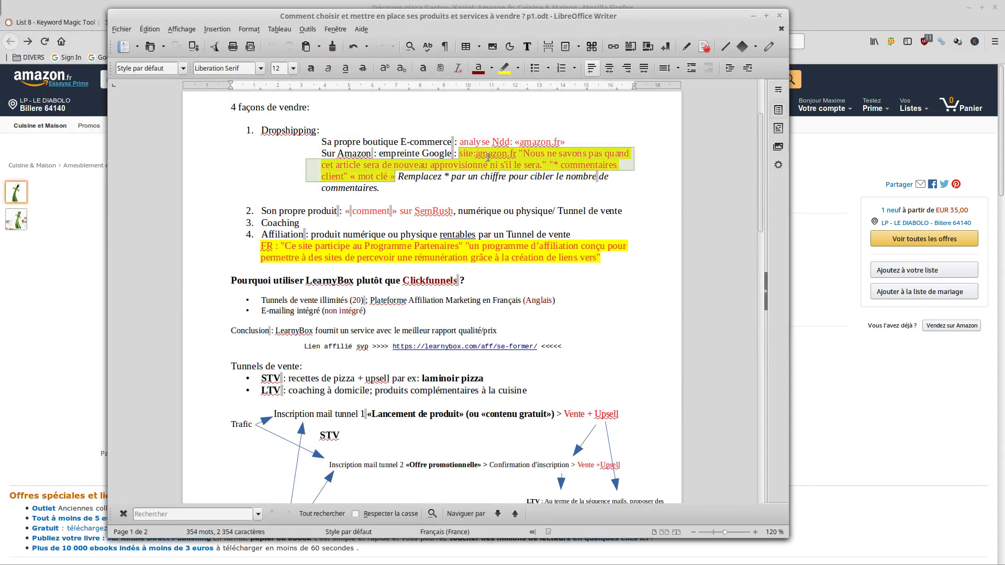
pyautogui.click(459, 154)
pyautogui.moveTo(459, 154); pyautogui.dragTo(395, 176)
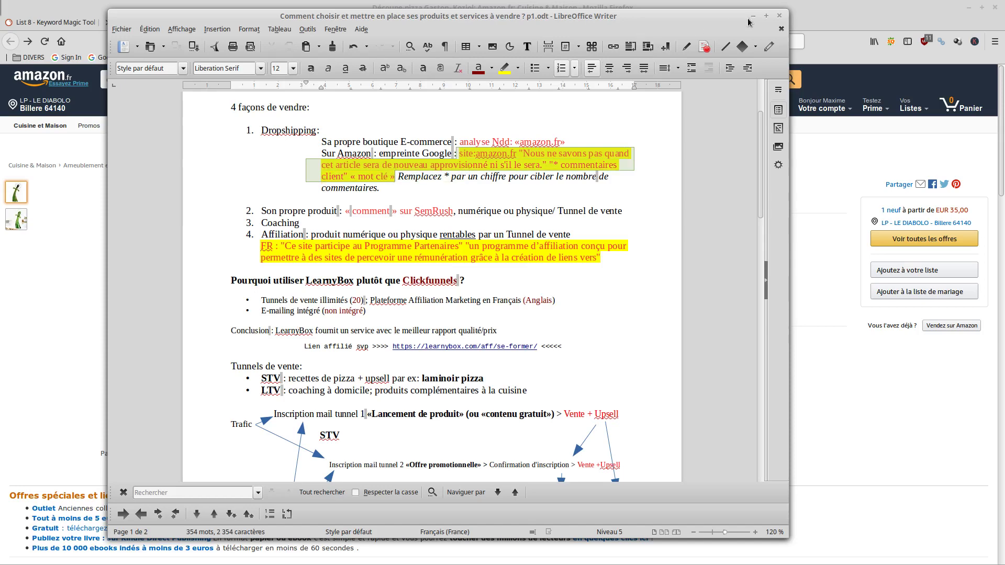
pyautogui.click(753, 16)
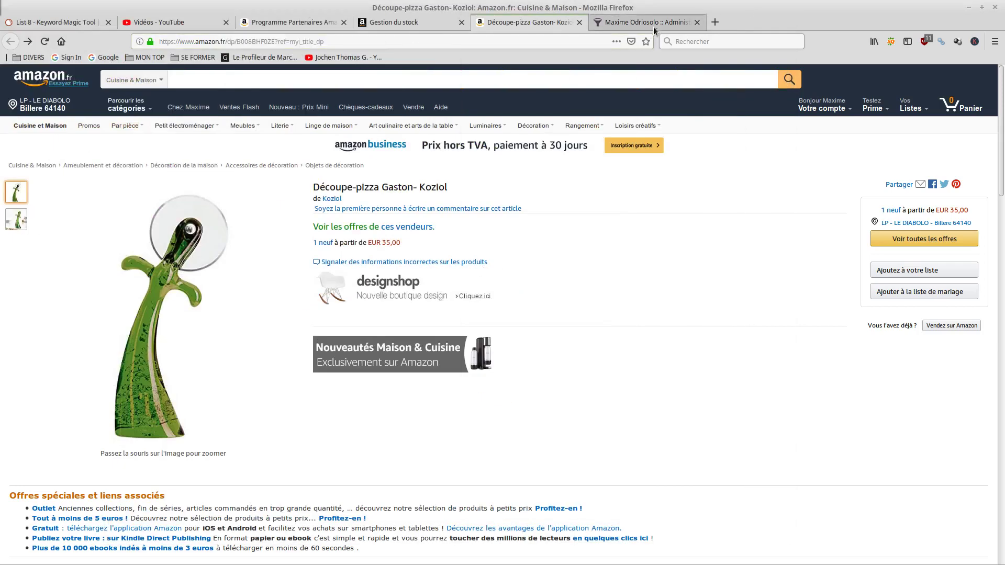
# Step: Copy the web address of the Découpe-pizza Gaston- Koziol product page on Amazon and return to the email editor
pyautogui.click(655, 27)
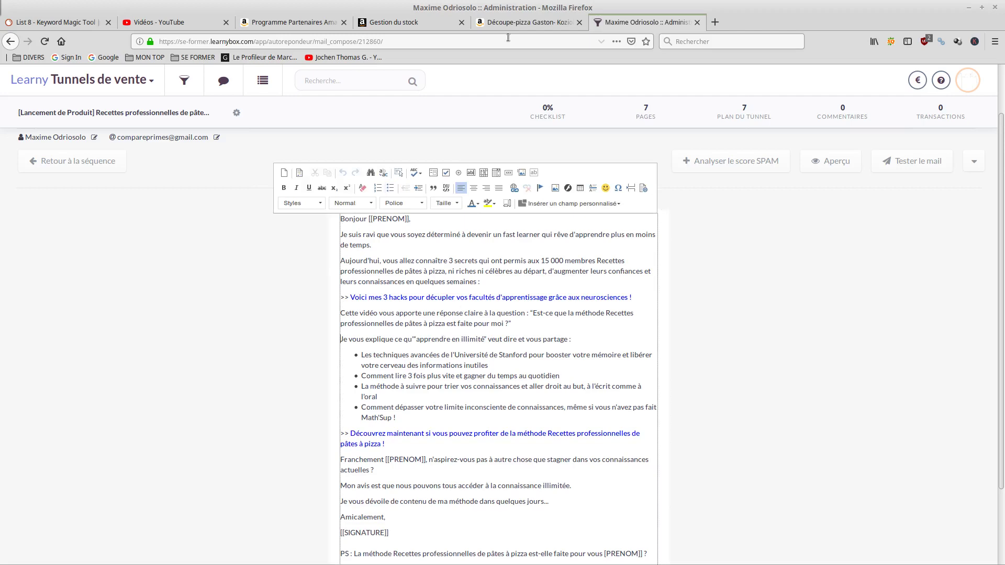
pyautogui.click(448, 25)
pyautogui.click(504, 24)
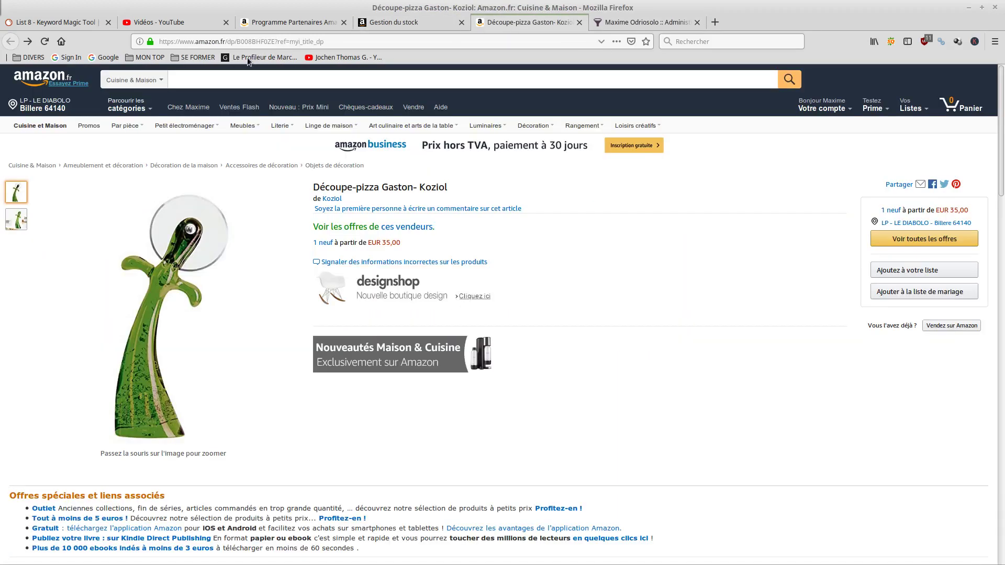
pyautogui.click(280, 42)
pyautogui.hotkey('ctrl', 'c')
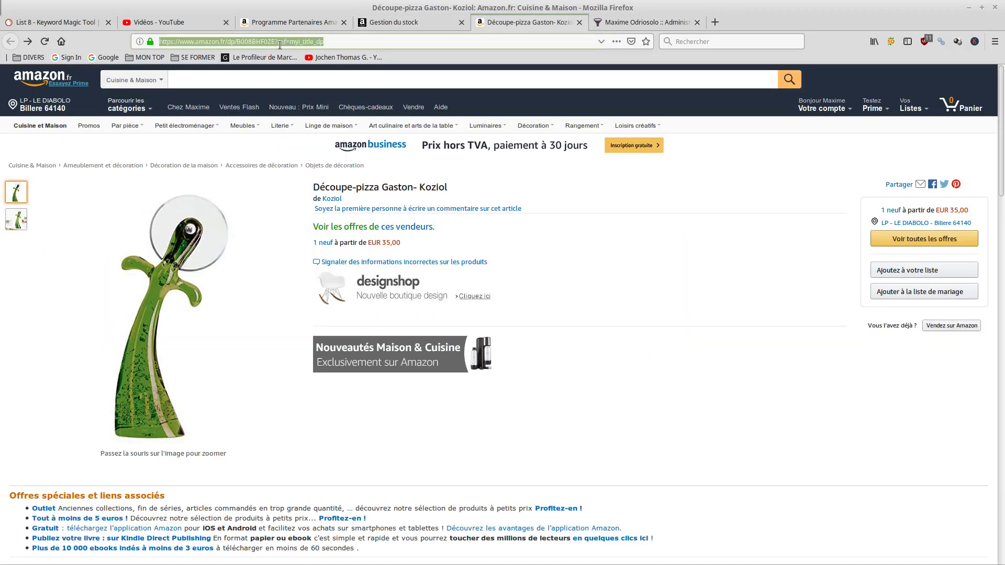
pyautogui.click(648, 22)
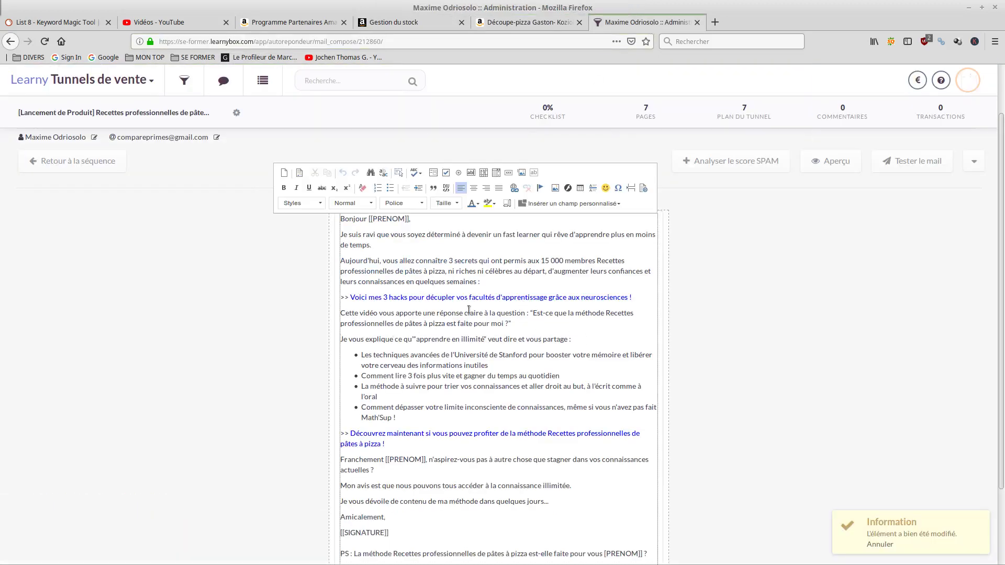
# Step: Below the email's first link, add the line "Et si vous souhaitez un découpe pizza >>" followed by the copied Amazon address
pyautogui.click(641, 302)
pyautogui.press('Return')
pyautogui.press('Return')
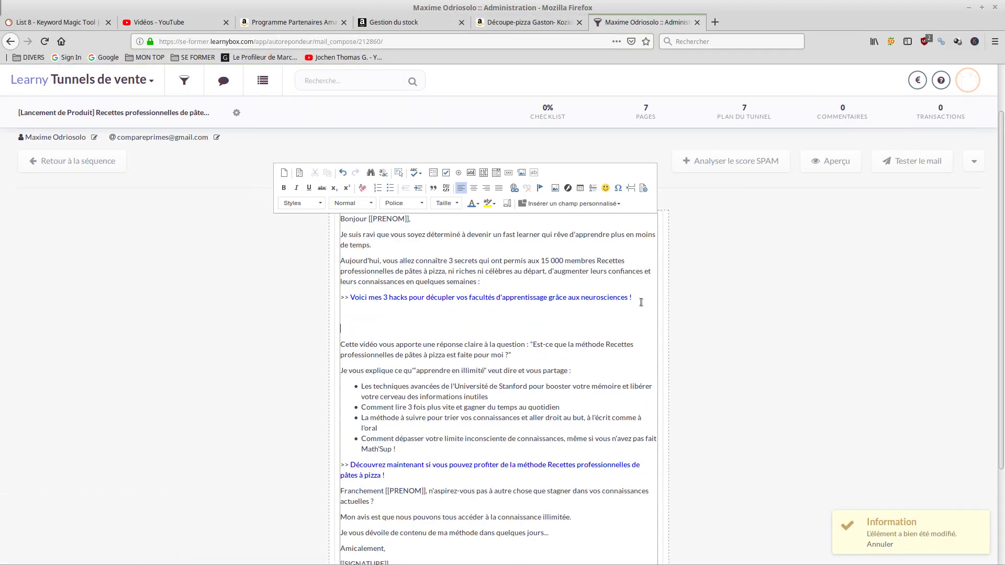
pyautogui.press('BackSpace')
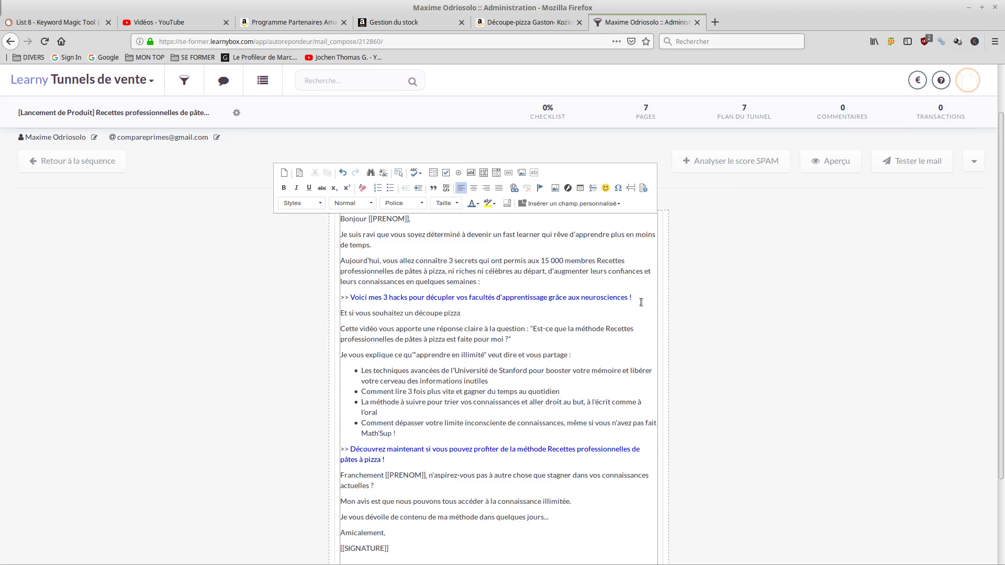
pyautogui.hotkey('ctrl', 'v')
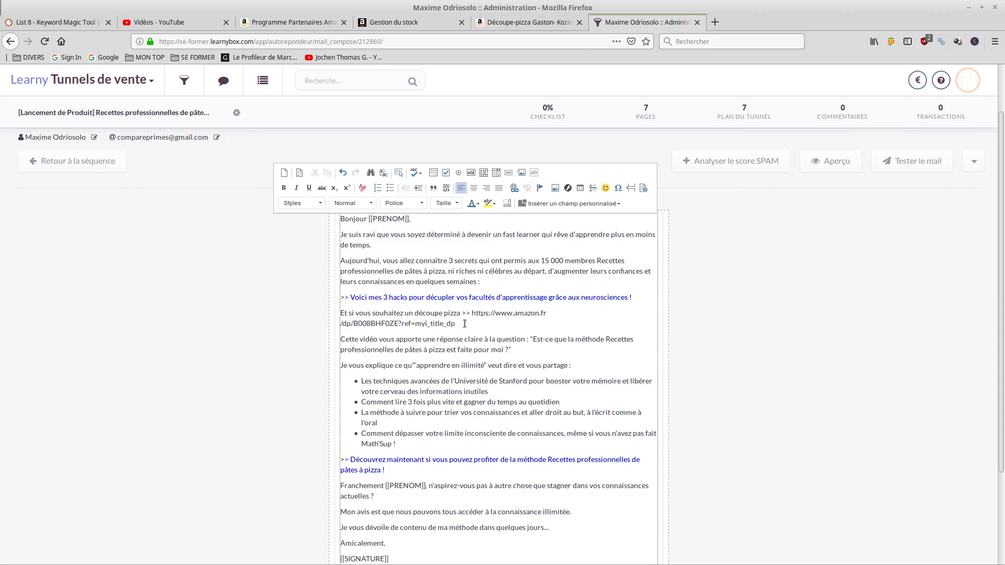
pyautogui.press('Return')
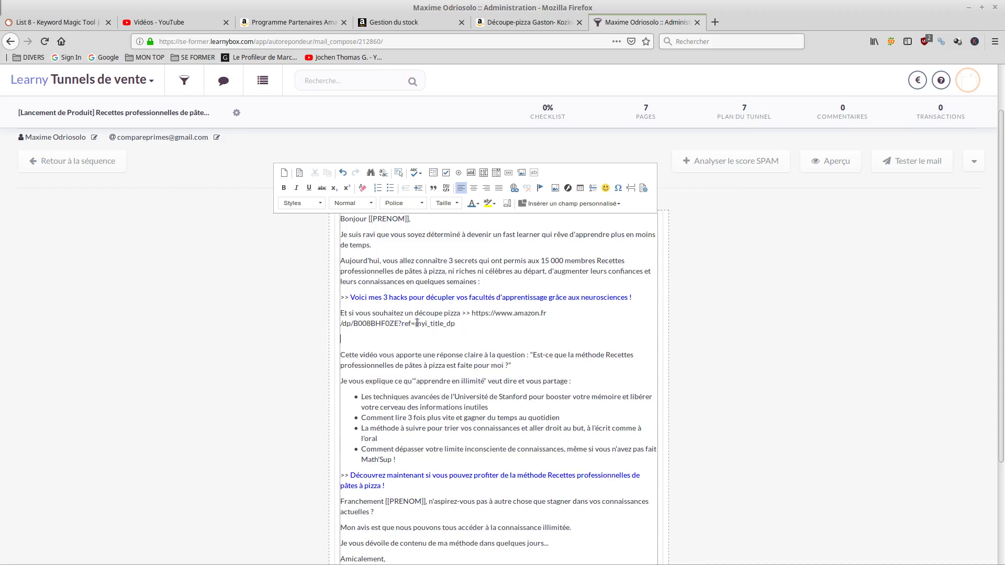
# Step: Copy the plain Amazon address from the new line and delete it together with the ">>" before it
pyautogui.moveTo(471, 311); pyautogui.dragTo(493, 324)
pyautogui.hotkey('ctrl', 'c')
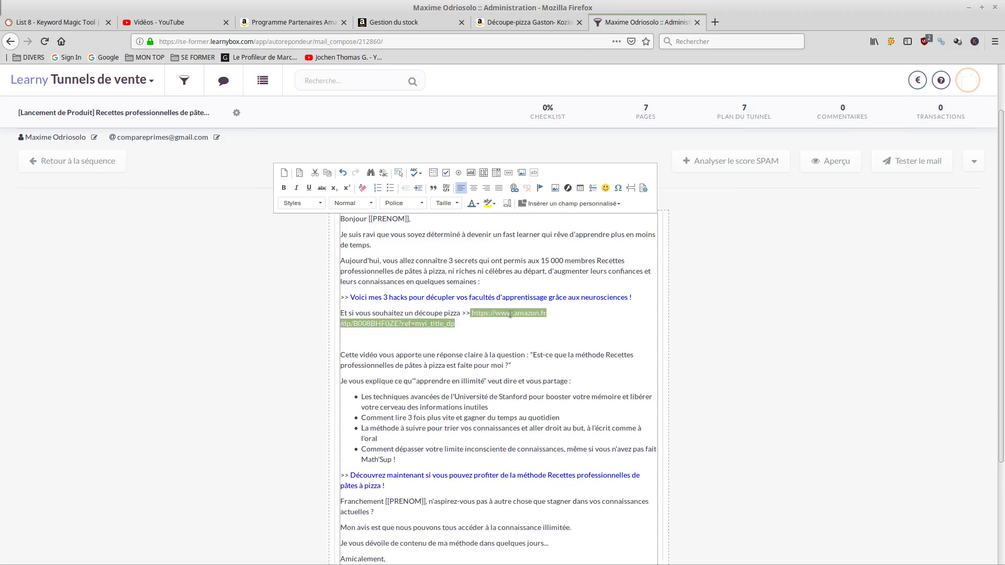
pyautogui.press('BackSpace')
pyautogui.press('BackSpace')
pyautogui.press('BackSpace')
pyautogui.press('BackSpace')
pyautogui.press('BackSpace')
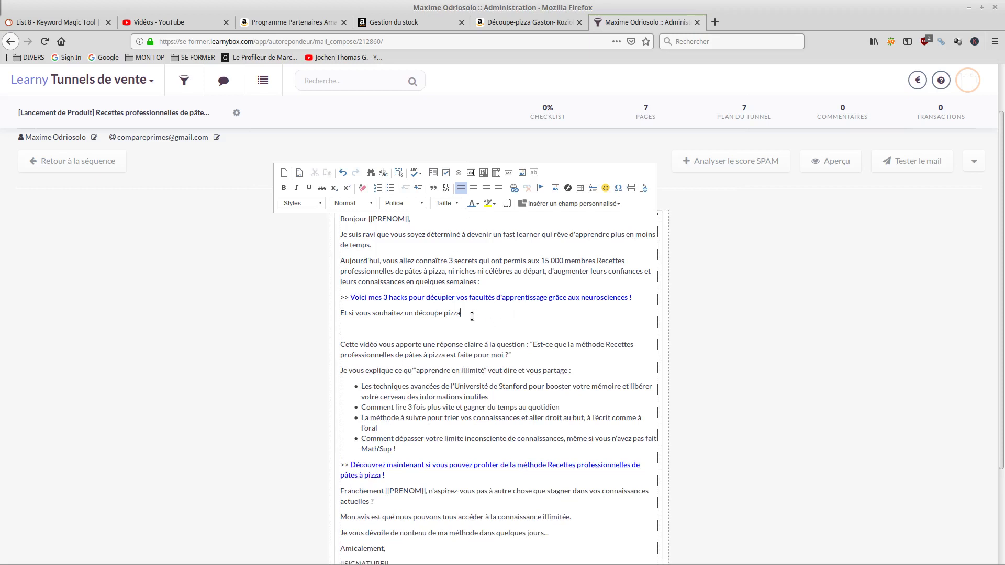
# Step: Turn the words "découpe pizza" into a link to the copied Amazon product address
pyautogui.moveTo(471, 316); pyautogui.dragTo(414, 314)
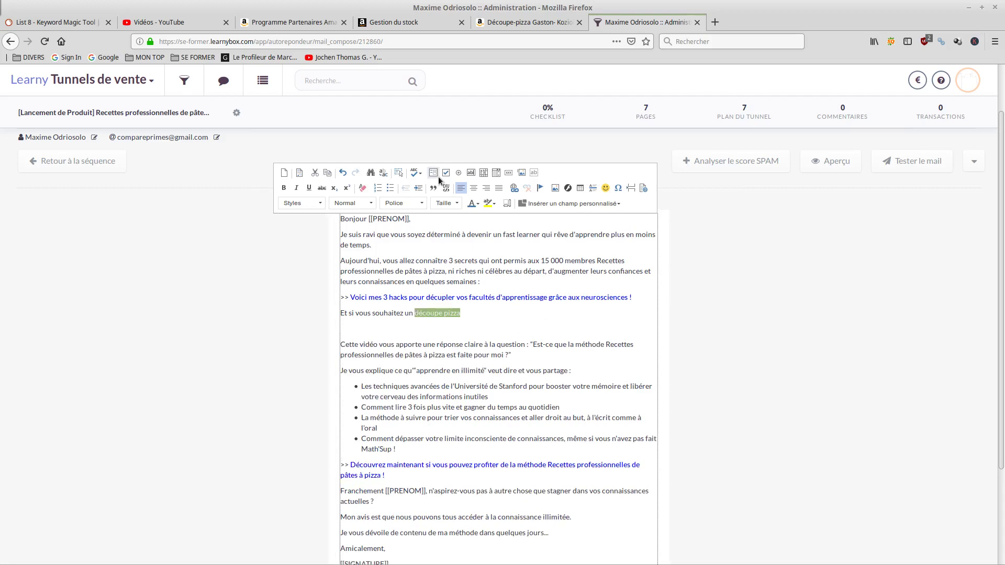
pyautogui.click(513, 192)
pyautogui.rightClick(477, 315)
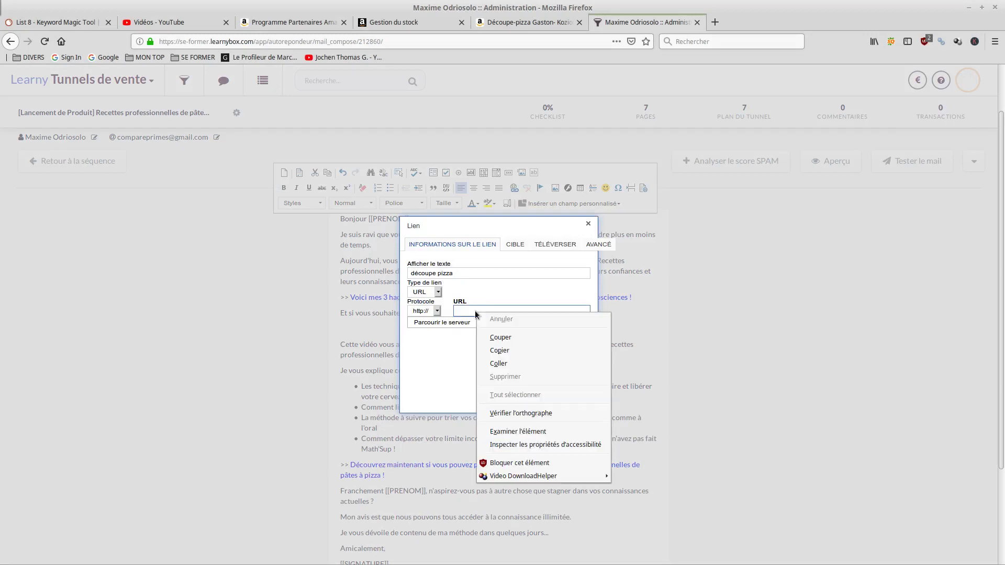
pyautogui.click(498, 363)
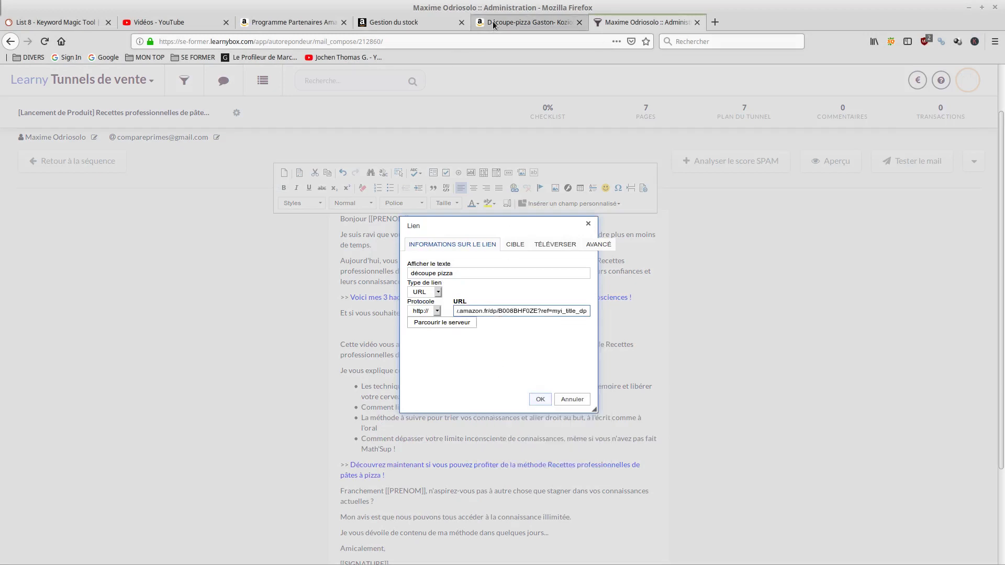
pyautogui.click(540, 399)
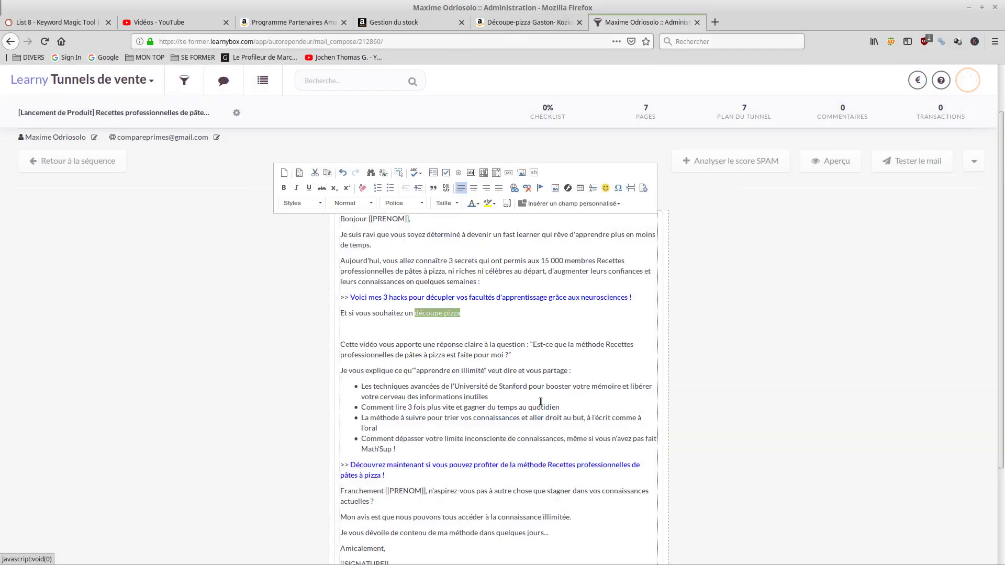
pyautogui.click(492, 330)
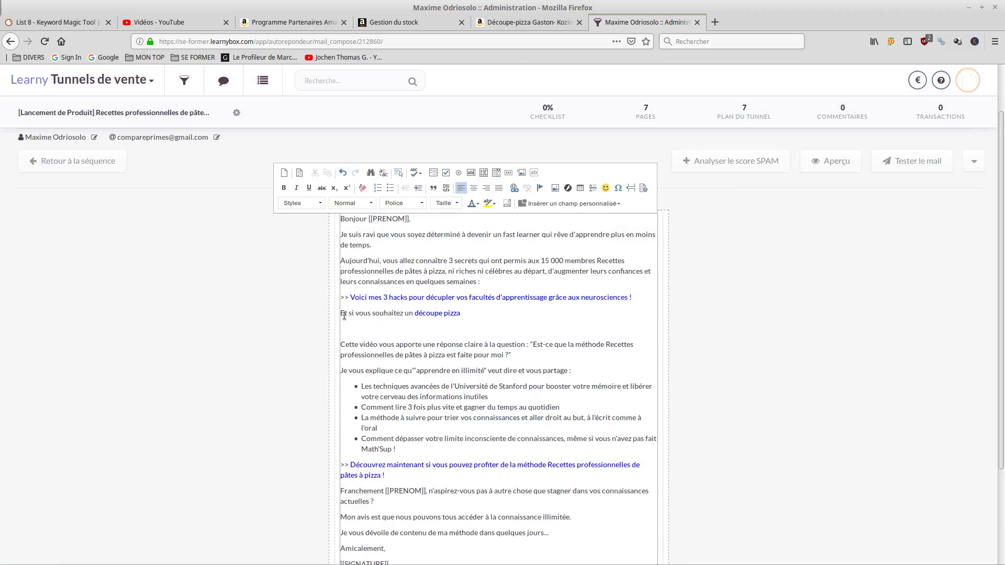
# Step: Check the address in the "découpe pizza" link settings against the Amazon page and finish editing the email's text block
pyautogui.click(419, 314)
pyautogui.rightClick(427, 315)
pyautogui.press('Escape')
pyautogui.doubleClick(430, 316)
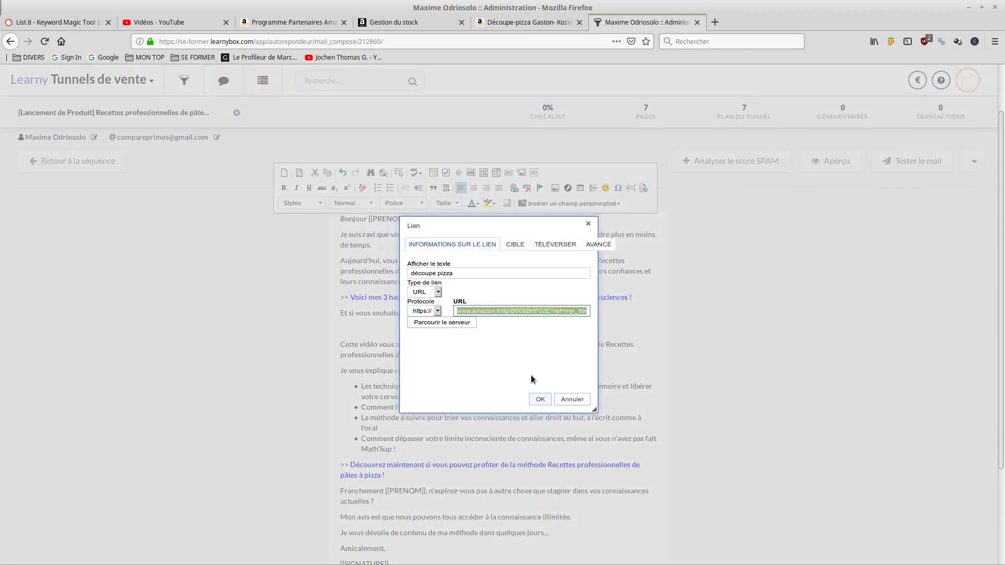
pyautogui.click(541, 401)
pyautogui.click(528, 22)
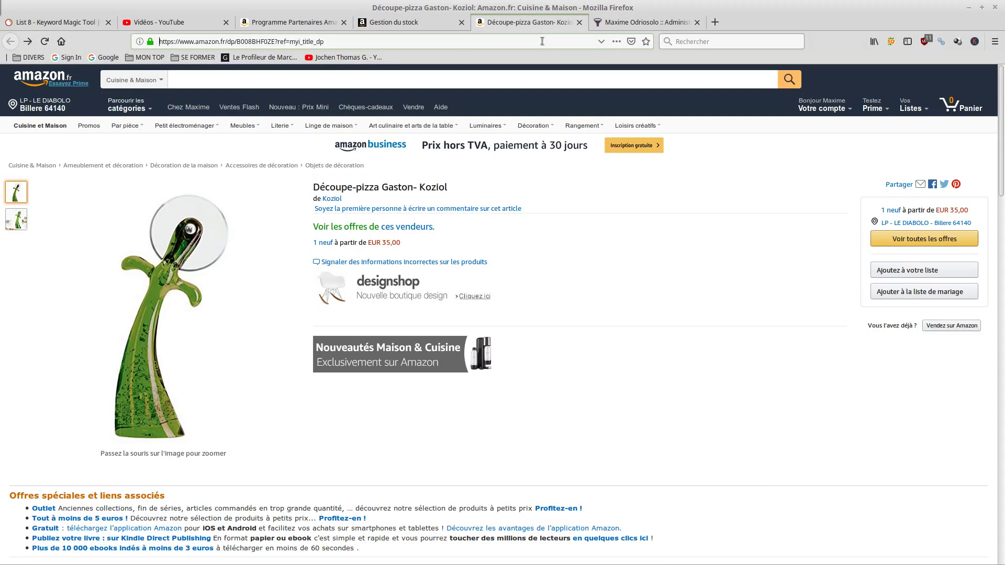
pyautogui.click(617, 21)
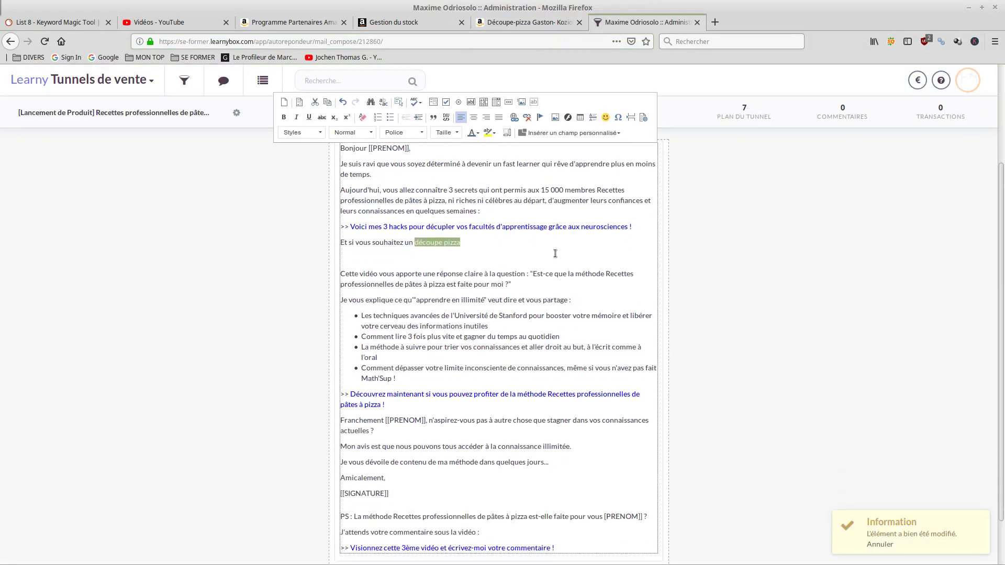
pyautogui.click(759, 358)
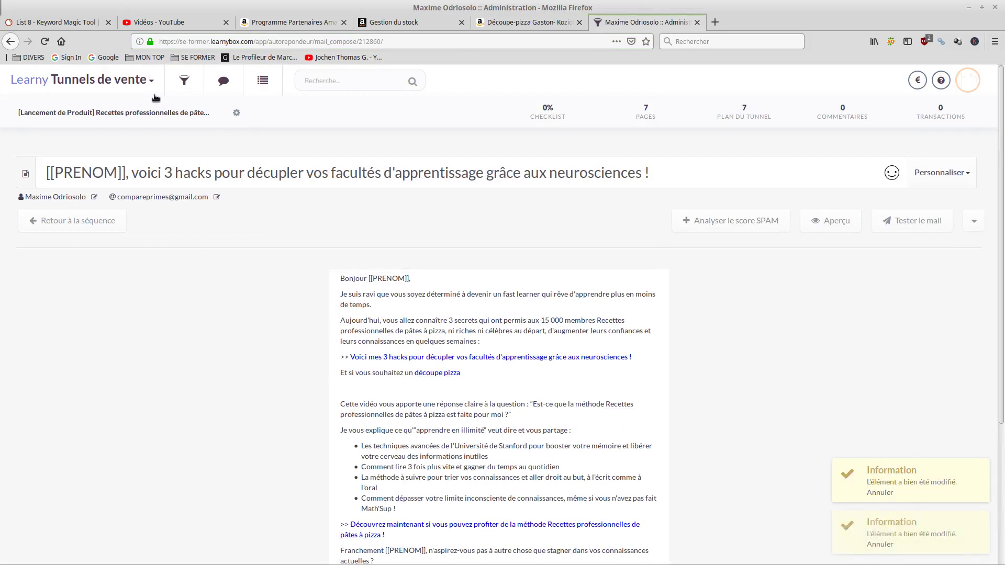
# Step: Reopen the product launch funnel from the list of sales funnels and examine the Inscription page preview
pyautogui.click(134, 81)
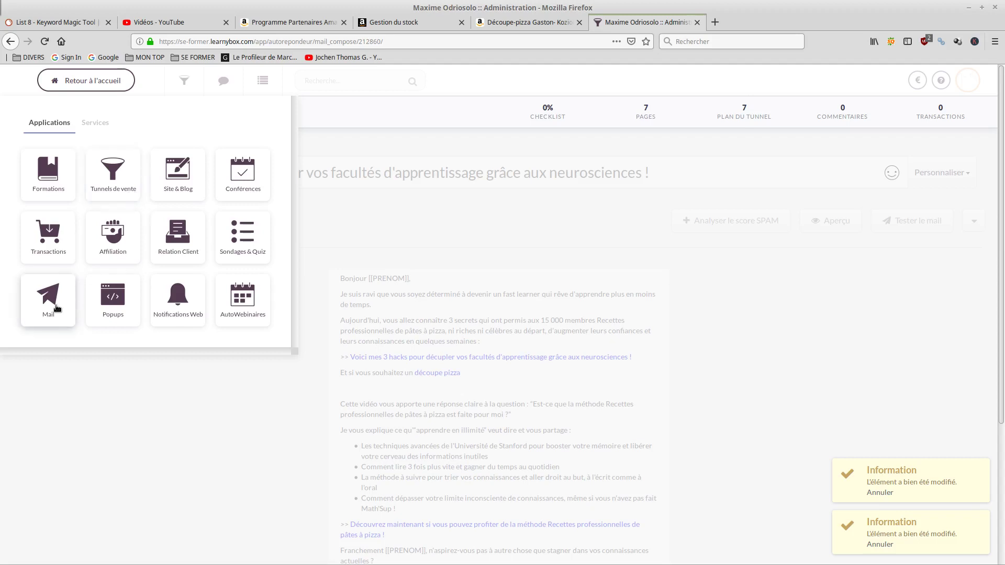
pyautogui.click(116, 181)
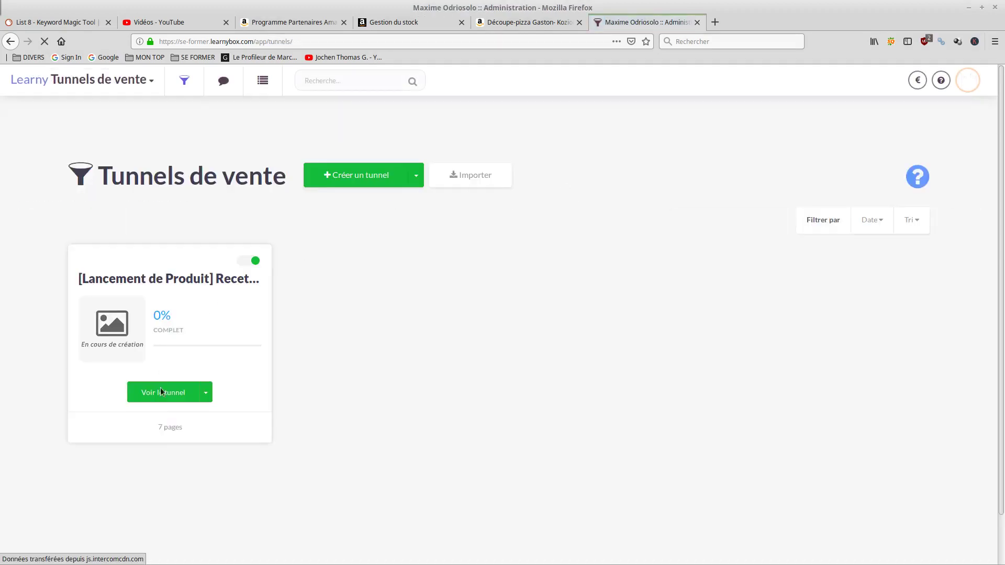
pyautogui.click(163, 392)
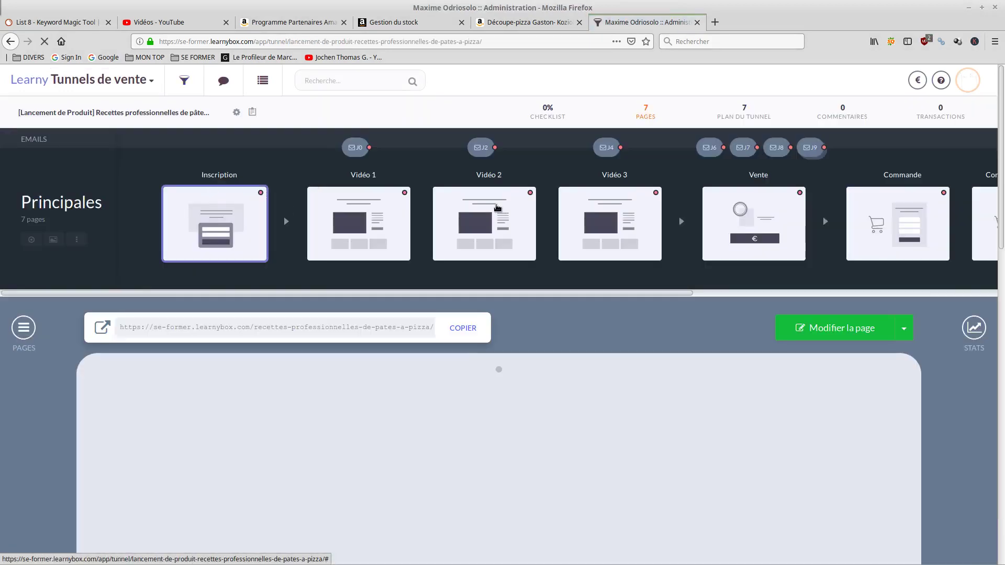
pyautogui.scroll(-2, 740, 281)
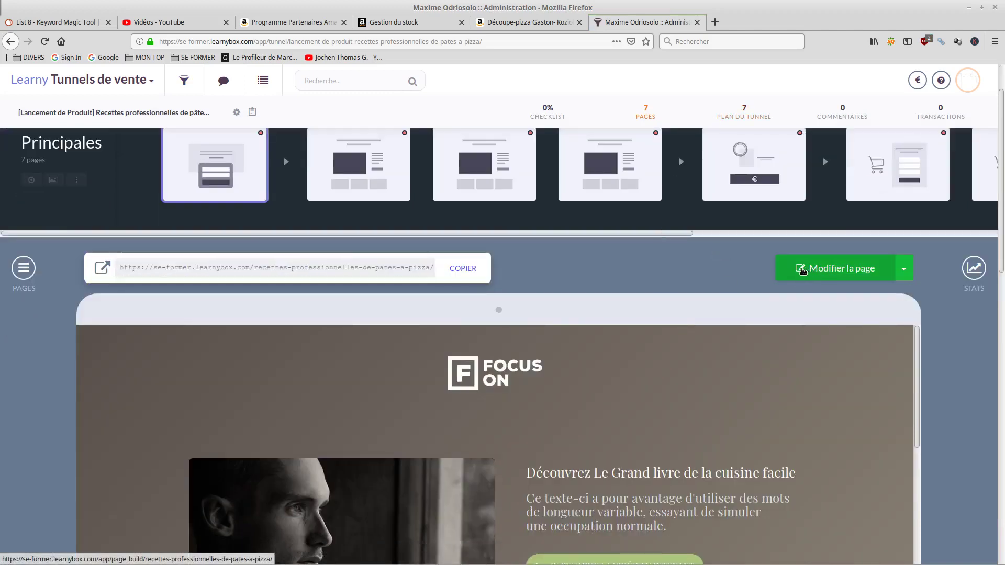
pyautogui.scroll(-10, 552, 259)
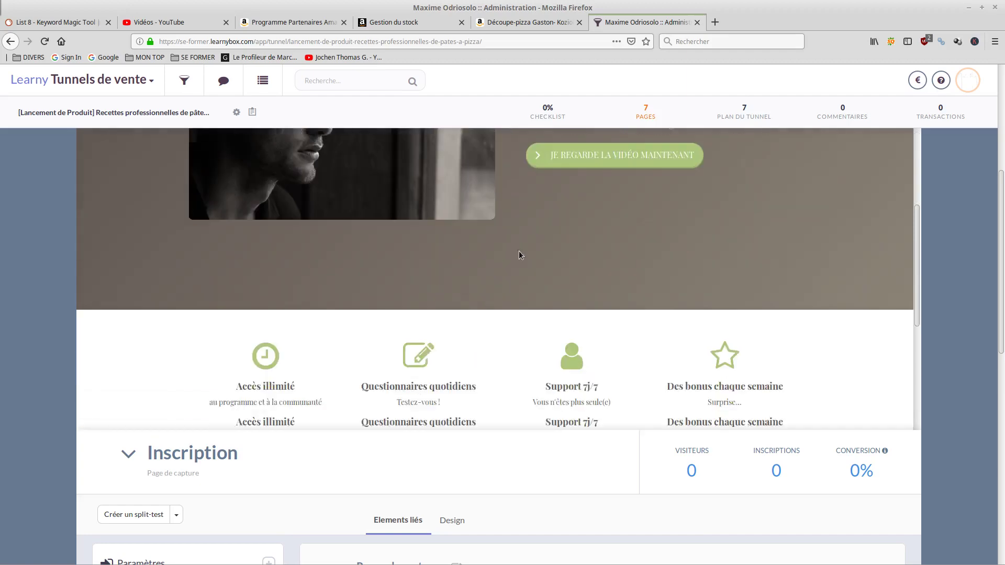
pyautogui.scroll(3, 680, 225)
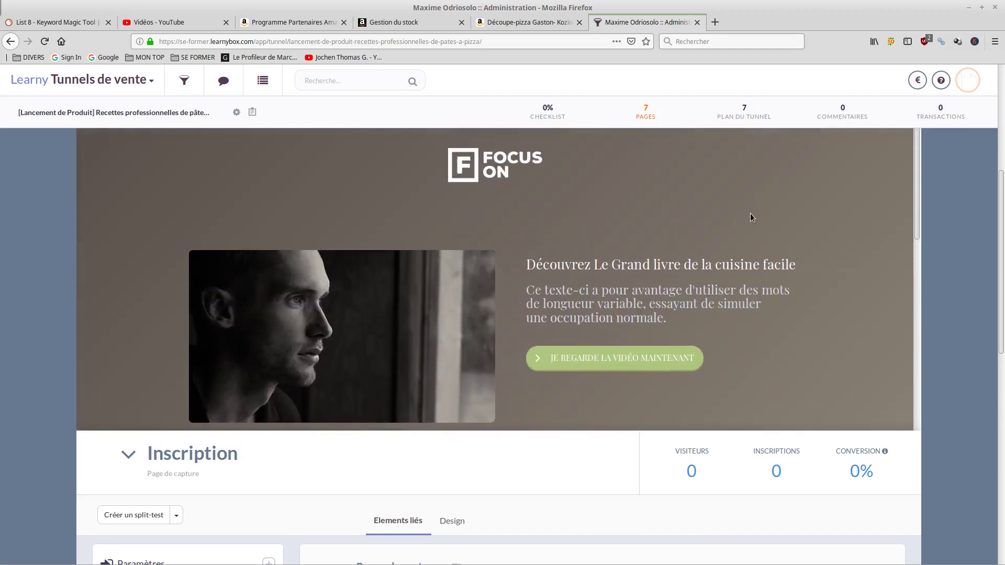
# Step: Open the Inscription page for editing and add the theme's sushi image directly below the video
pyautogui.scroll(4, 749, 212)
pyautogui.click(815, 269)
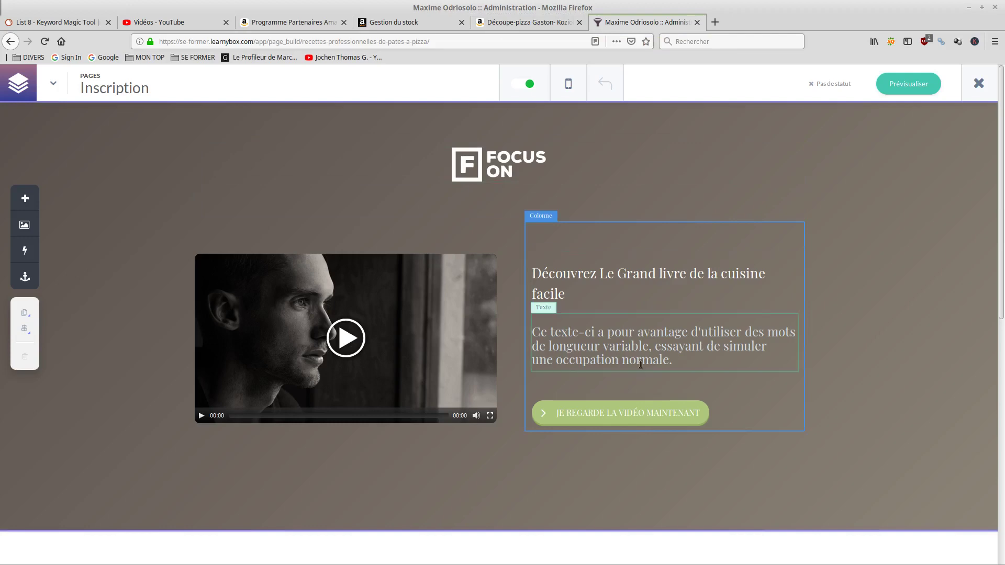
pyautogui.scroll(-5, 623, 307)
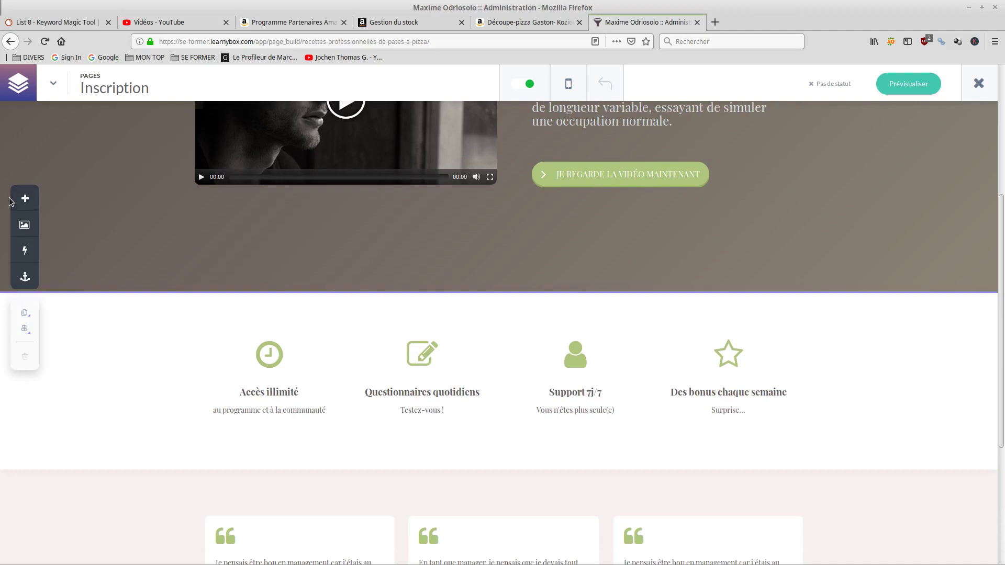
pyautogui.click(24, 198)
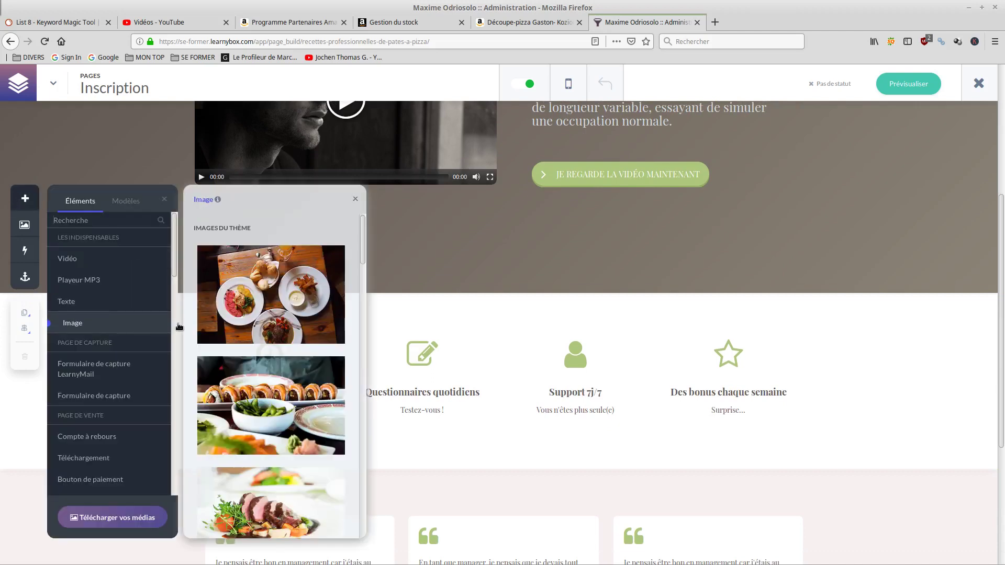
pyautogui.moveTo(468, 299); pyautogui.dragTo(265, 230)
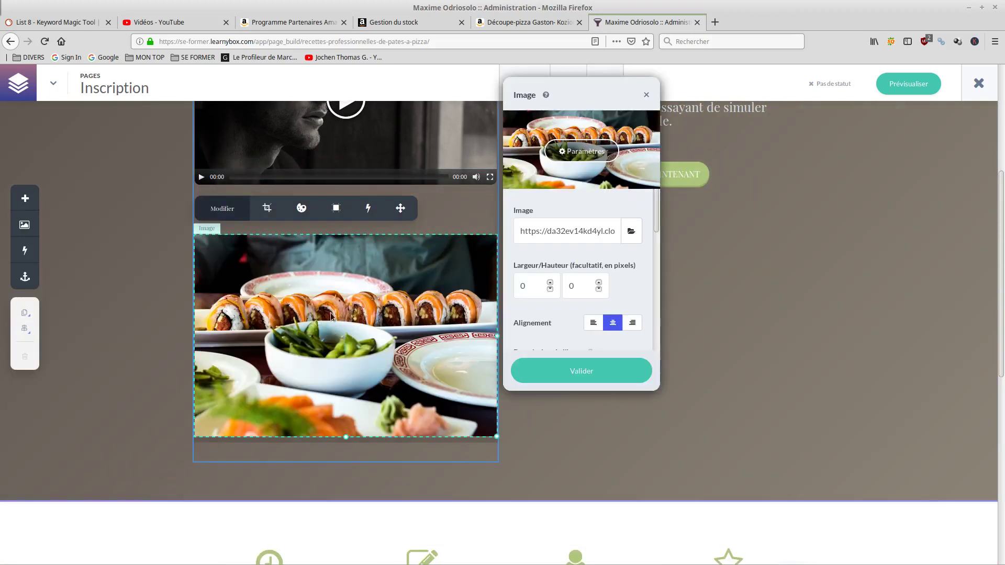
# Step: Replace the new image with the uploaded pizza cutter picture starting with 611xLycBdv and validate the image settings
pyautogui.click(629, 233)
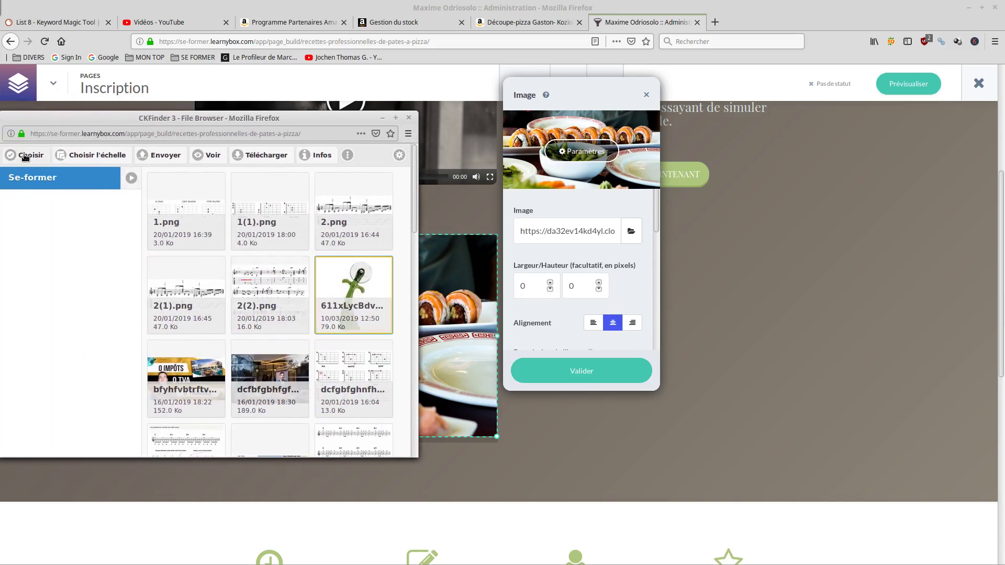
pyautogui.click(25, 156)
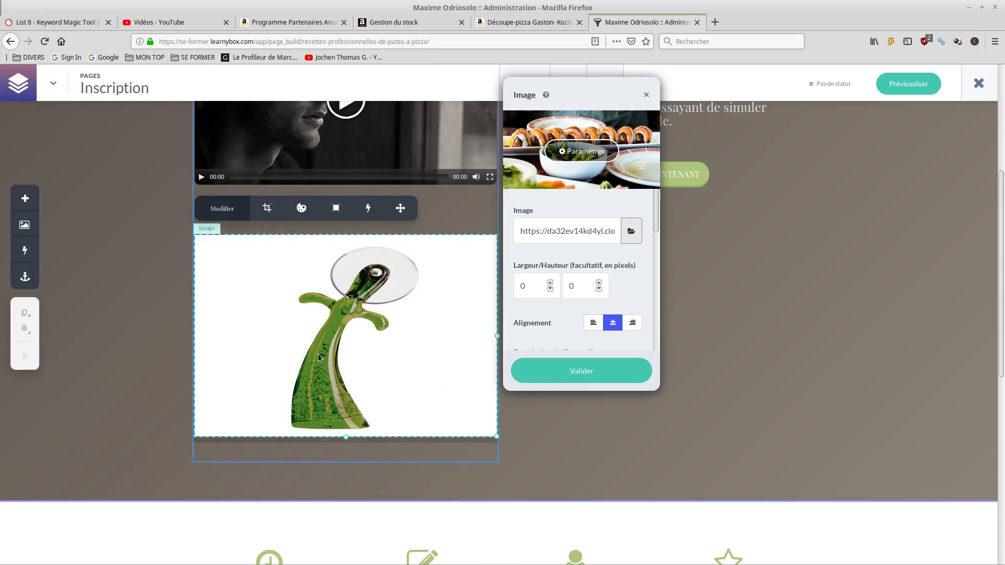
pyautogui.click(580, 371)
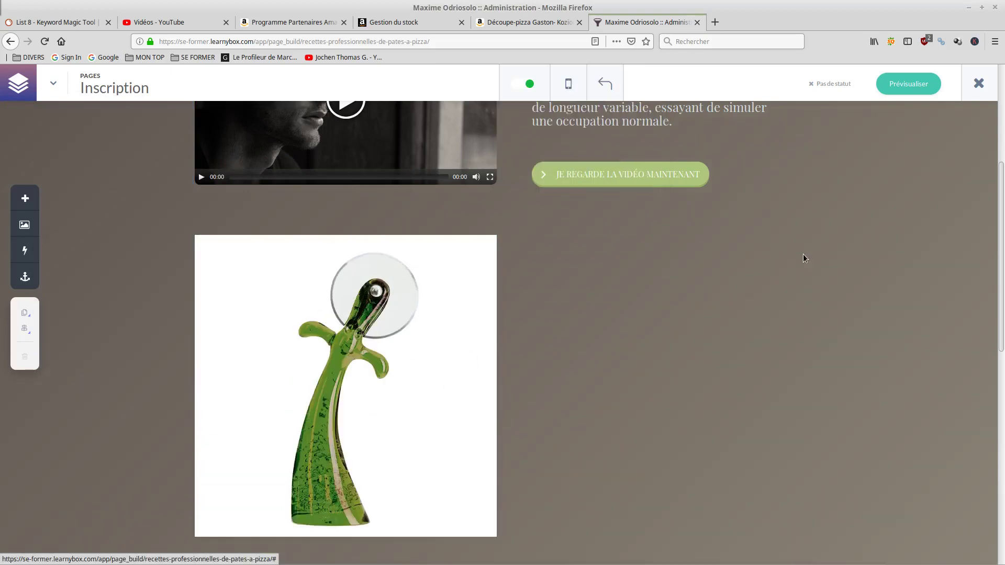
# Step: Add a green rounded theme button between the video and the pizza cutter image
pyautogui.scroll(7, 743, 321)
pyautogui.scroll(-6, 641, 406)
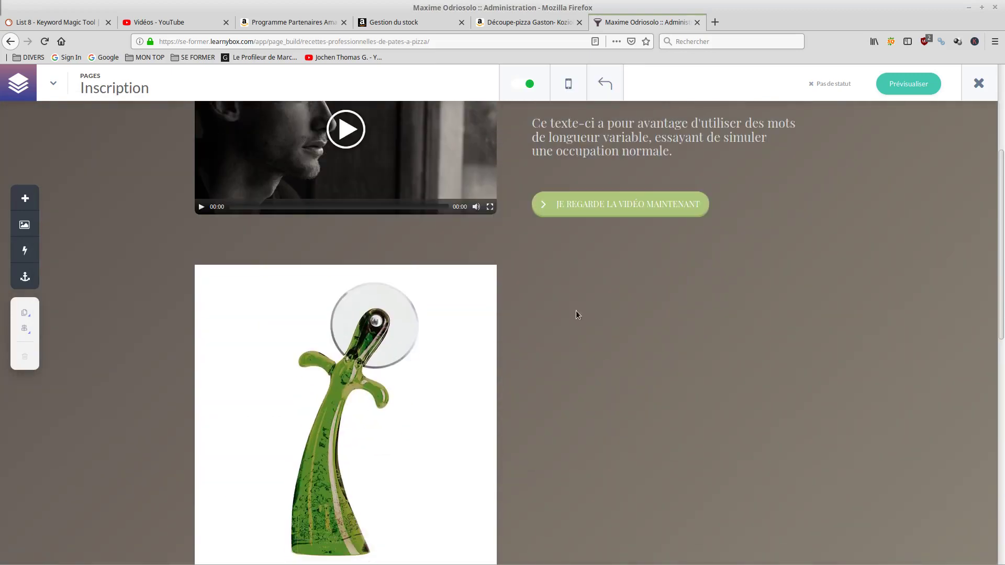
pyautogui.click(273, 270)
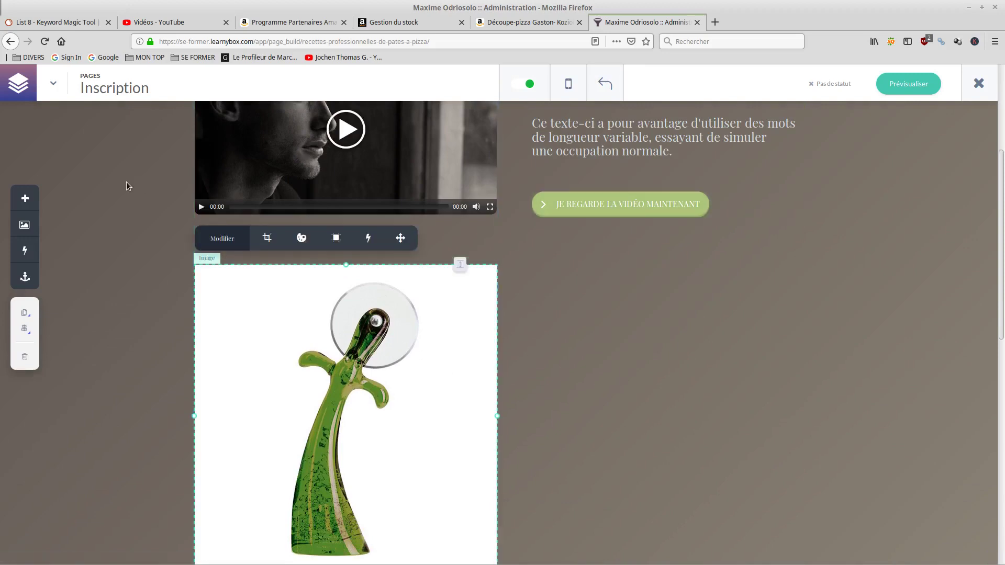
pyautogui.click(21, 197)
pyautogui.scroll(-3, 105, 376)
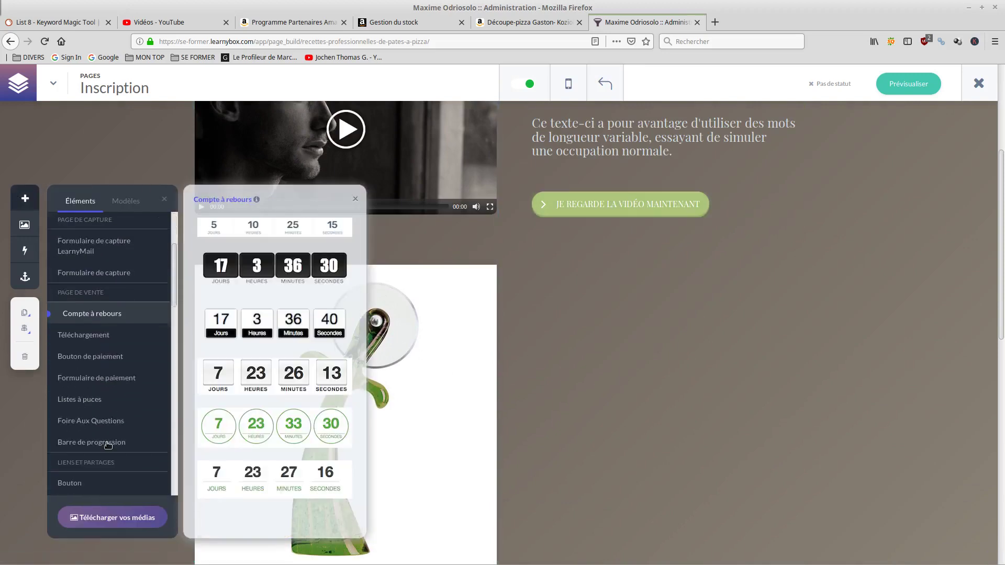
pyautogui.scroll(-2, 101, 388)
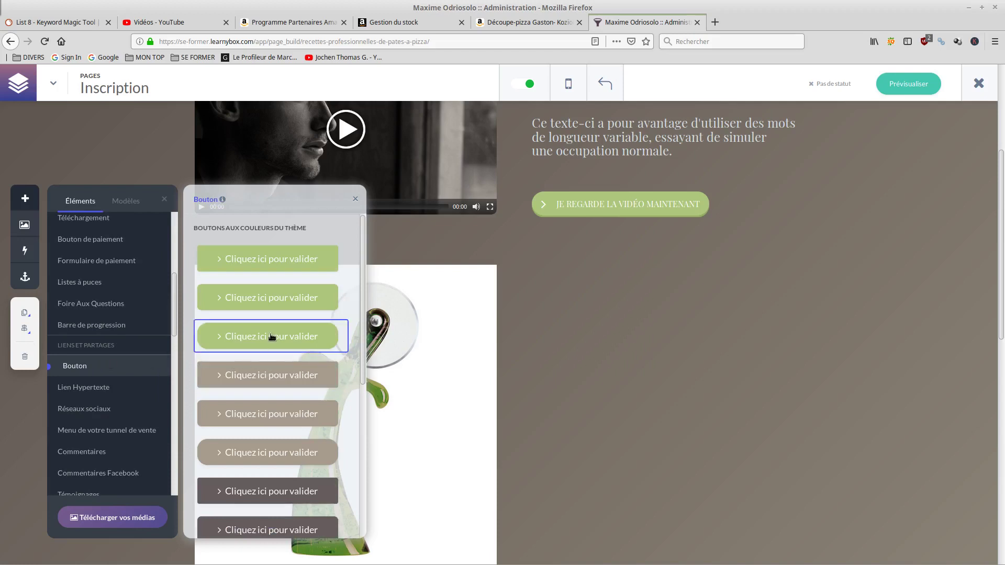
pyautogui.moveTo(329, 337); pyautogui.dragTo(357, 266)
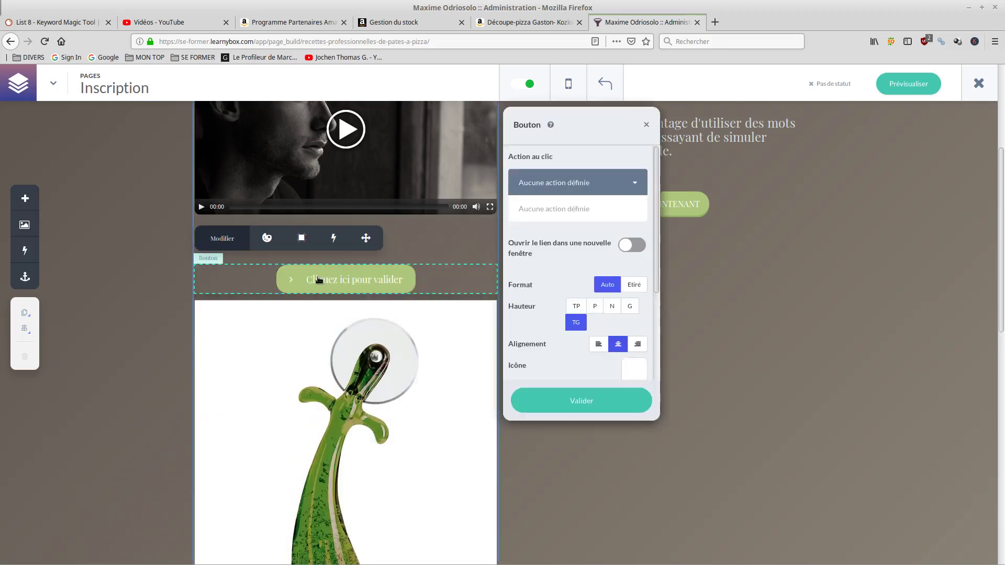
# Step: Replace the new button's label with "ACHETER" and validate it
pyautogui.click(366, 281)
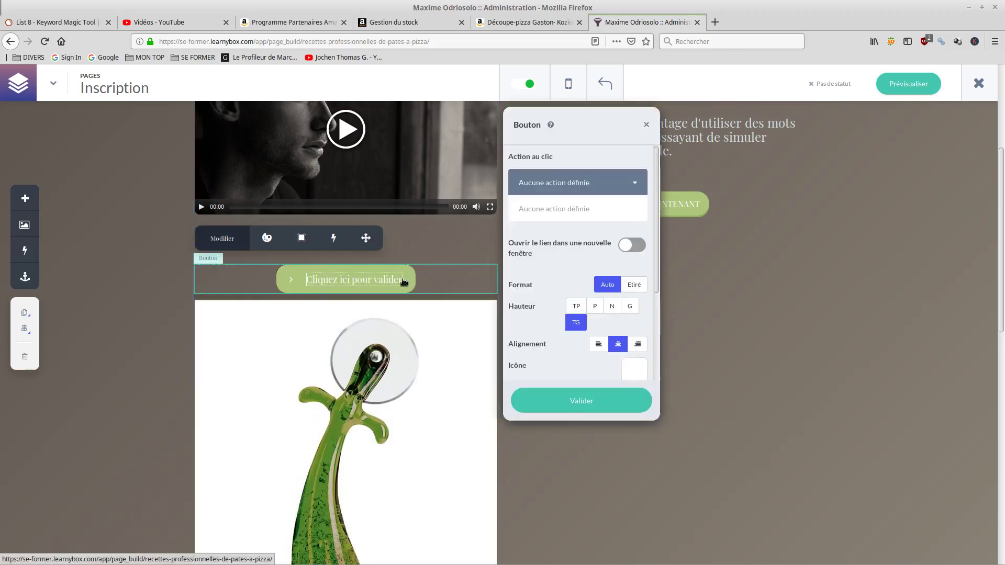
pyautogui.write('ACHETER')
pyautogui.press('Delete')
pyautogui.press('Delete')
pyautogui.press('Delete')
pyautogui.press('Delete')
pyautogui.press('Delete')
pyautogui.press('Delete')
pyautogui.press('Delete')
pyautogui.press('Delete')
pyautogui.press('Delete')
pyautogui.press('Delete')
pyautogui.press('Delete')
pyautogui.press('Delete')
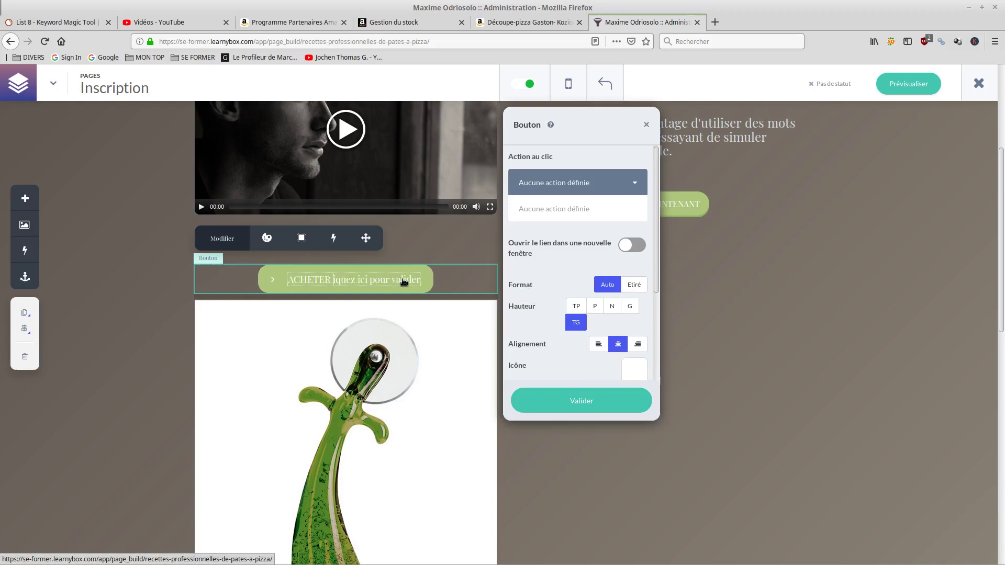
pyautogui.press('Delete')
pyautogui.press('Delete')
pyautogui.press('Delete')
pyautogui.press('Delete')
pyautogui.press('Delete')
pyautogui.press('Delete')
pyautogui.press('Delete')
pyautogui.press('Delete')
pyautogui.press('Delete')
pyautogui.press('Delete')
pyautogui.press('Delete')
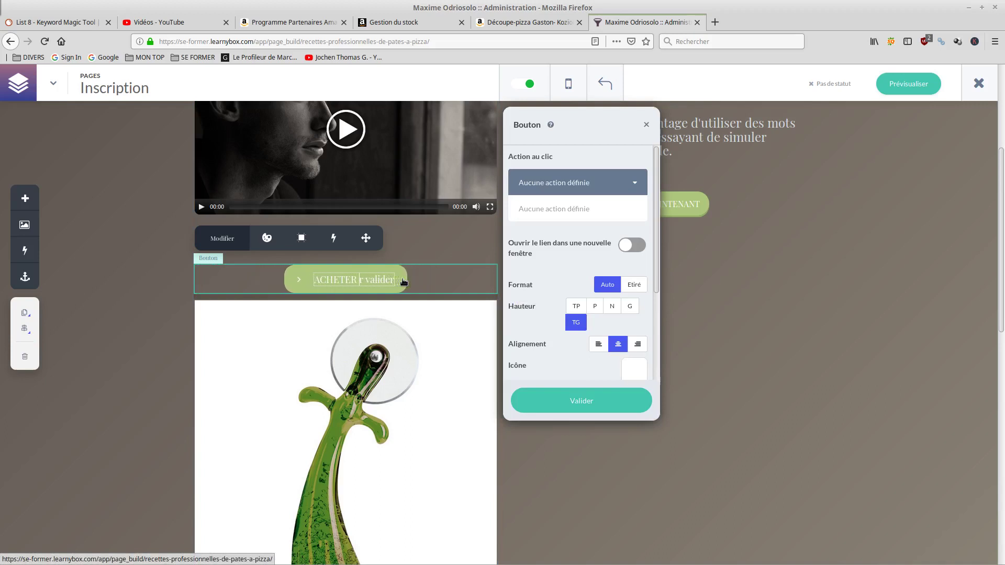
pyautogui.press('Delete')
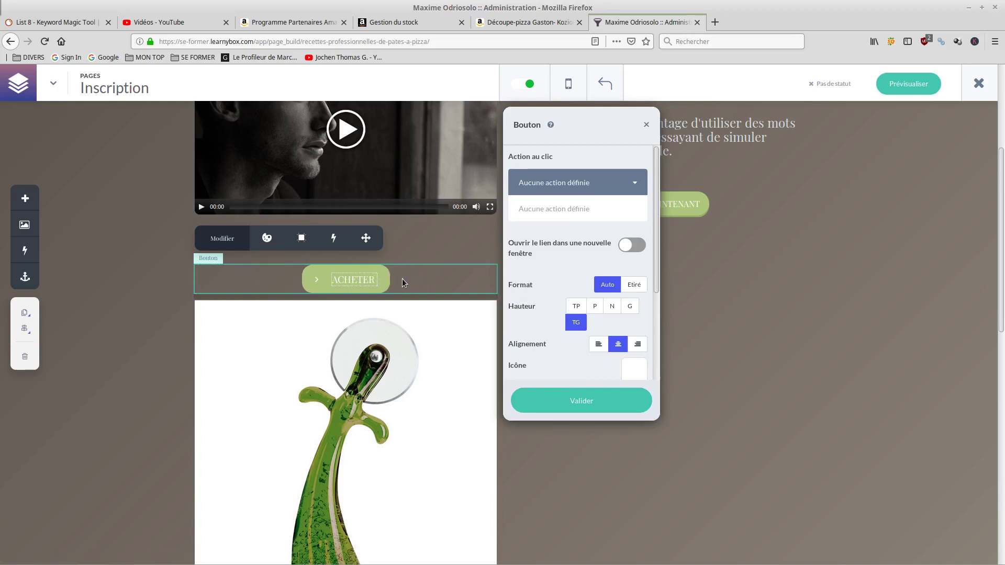
pyautogui.click(550, 403)
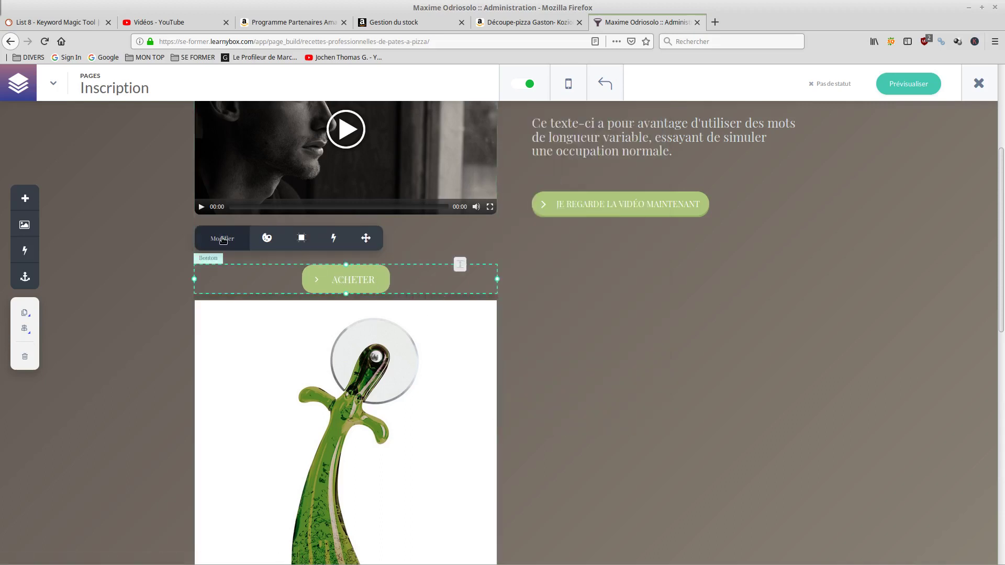
# Step: Set the ACHETER button's click action to a URL using the copied Amazon product address and validate it
pyautogui.click(222, 239)
pyautogui.click(554, 207)
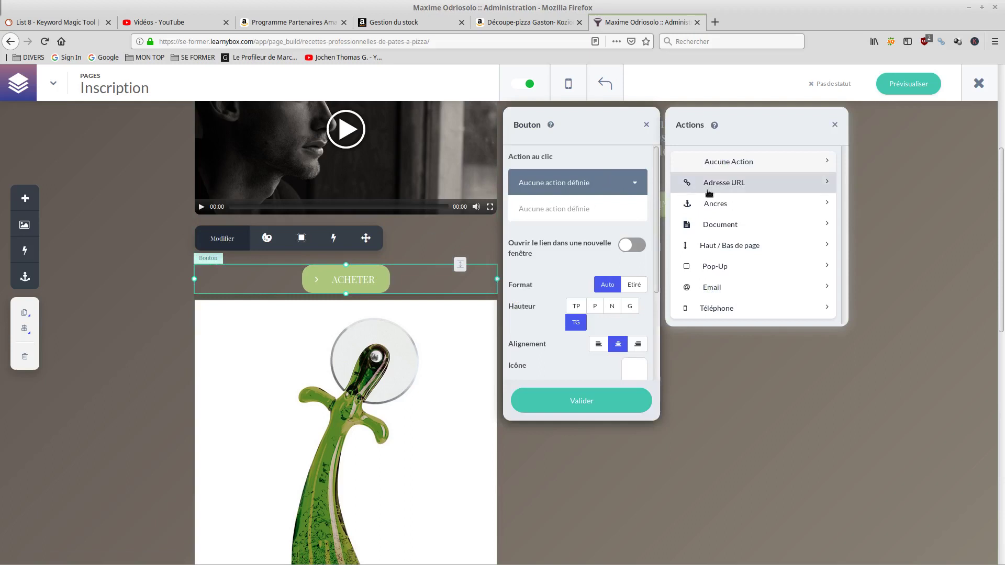
pyautogui.click(727, 189)
pyautogui.click(714, 273)
pyautogui.rightClick(713, 273)
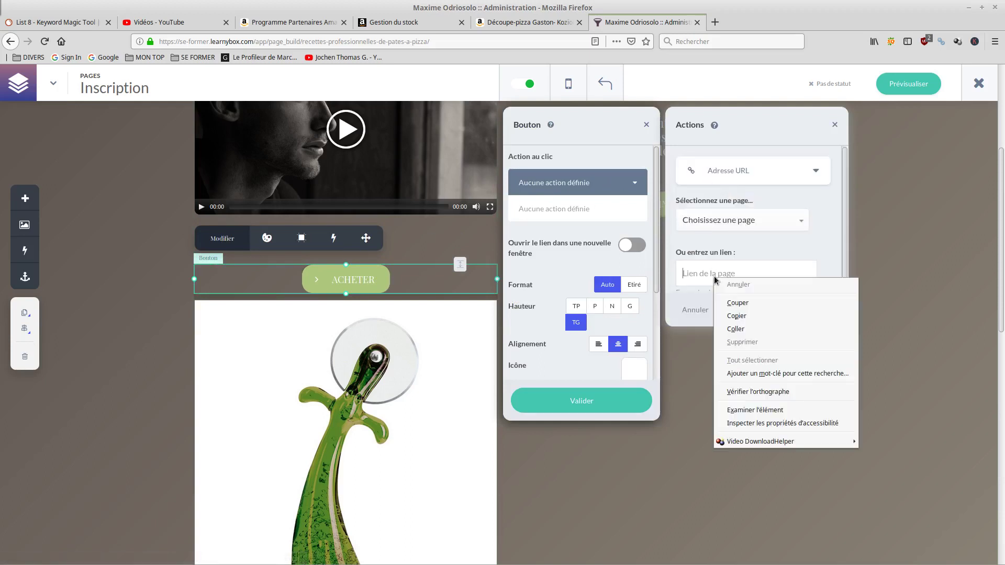
pyautogui.click(737, 326)
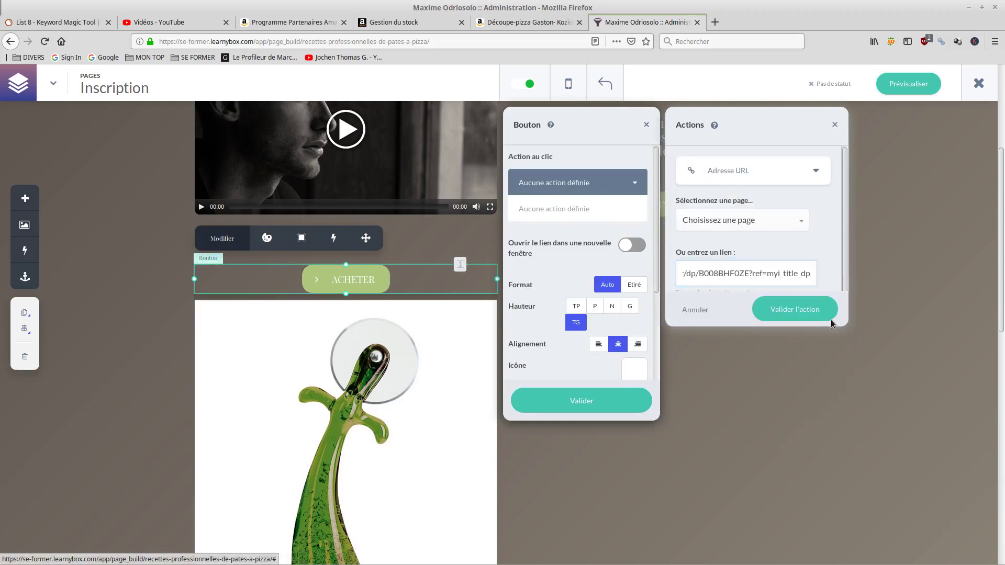
pyautogui.click(768, 313)
pyautogui.click(583, 409)
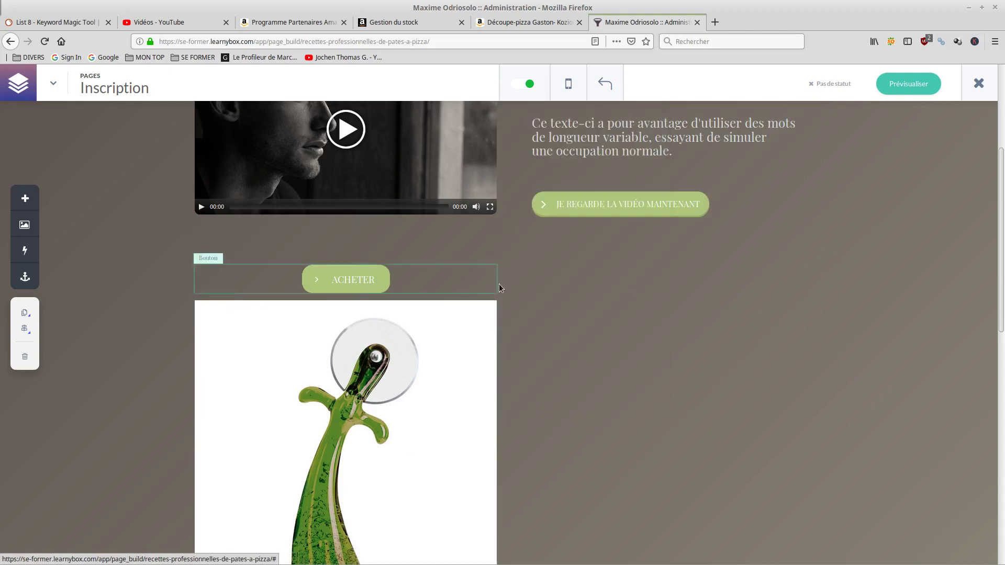
# Step: Examine the Inscription page's layout around the video, the ACHETER button, the pizza cutter image and the sections below
pyautogui.scroll(3, 724, 306)
pyautogui.scroll(-2, 724, 295)
pyautogui.scroll(-3, 393, 247)
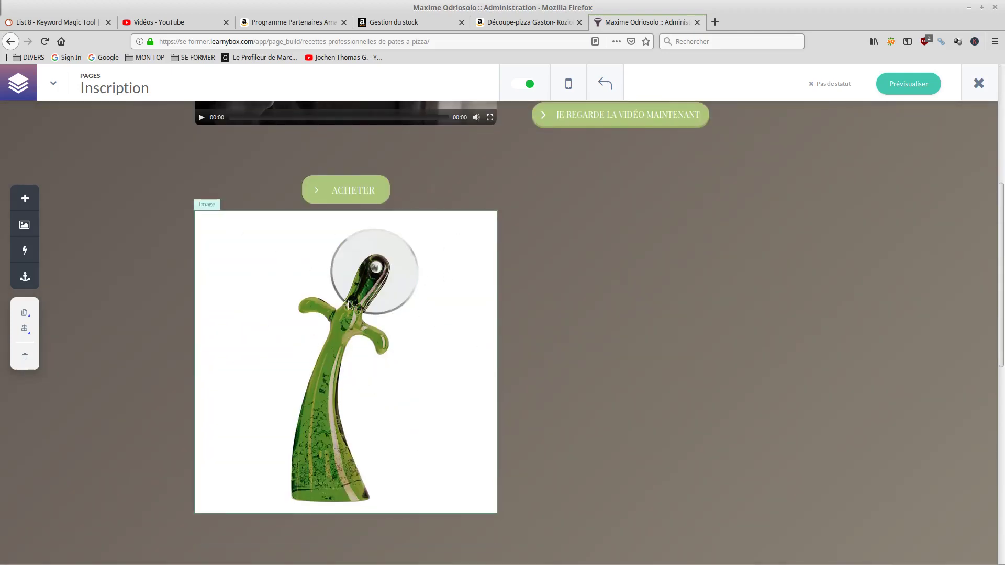
pyautogui.scroll(6, 488, 293)
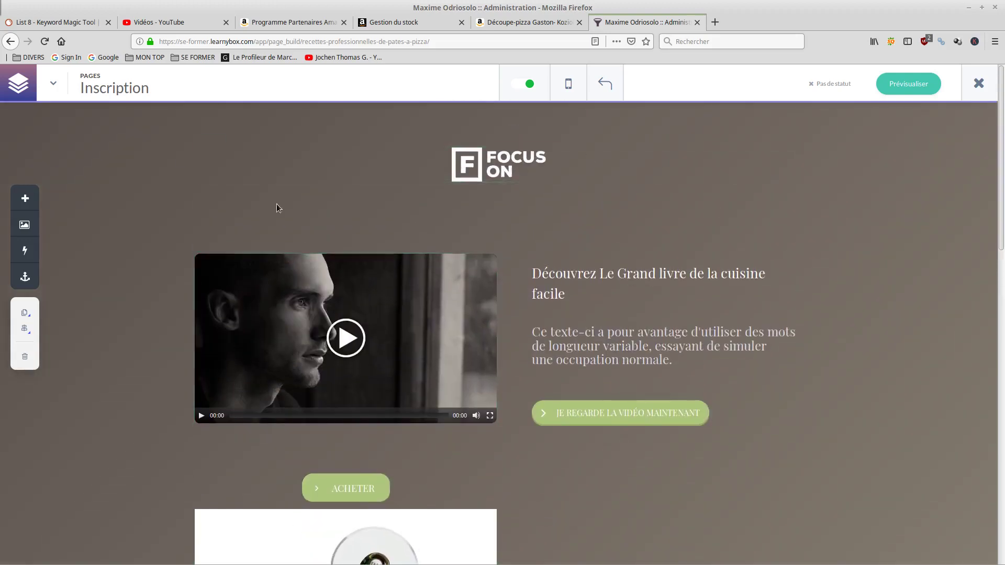
pyautogui.scroll(-4, 433, 234)
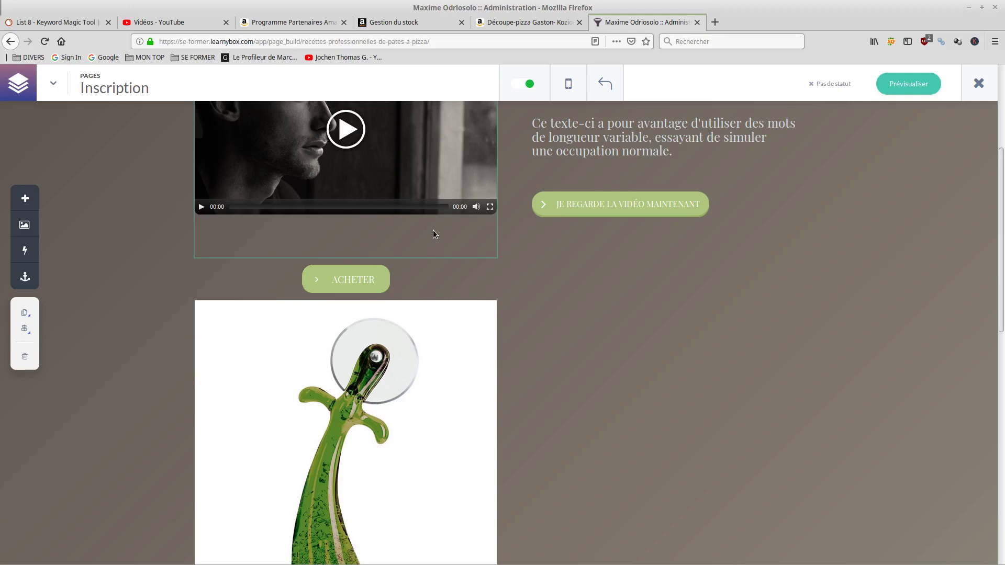
pyautogui.scroll(4, 640, 283)
pyautogui.scroll(-7, 416, 269)
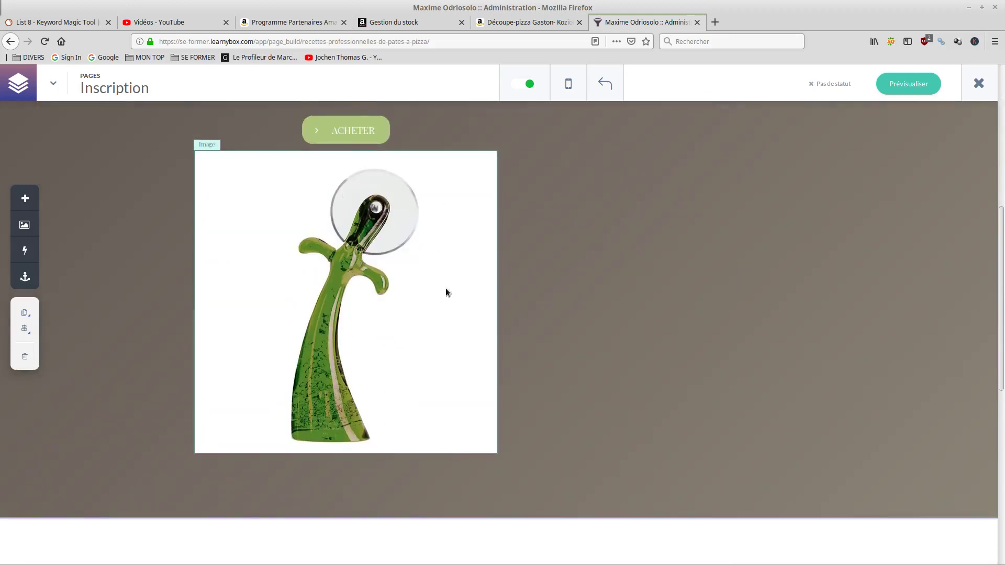
pyautogui.scroll(-3, 505, 249)
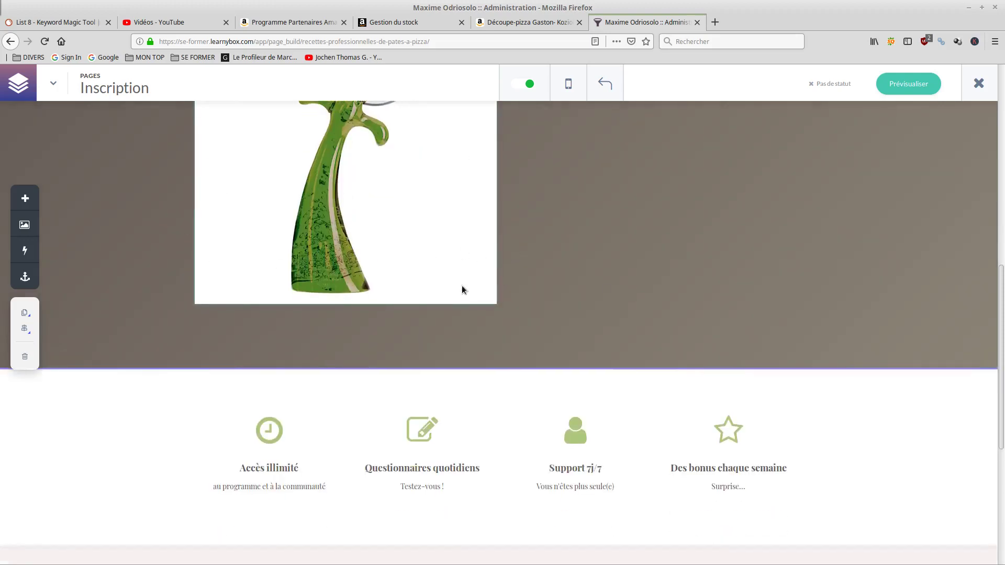
pyautogui.scroll(3, 604, 293)
pyautogui.scroll(1, 604, 288)
pyautogui.scroll(-2, 398, 306)
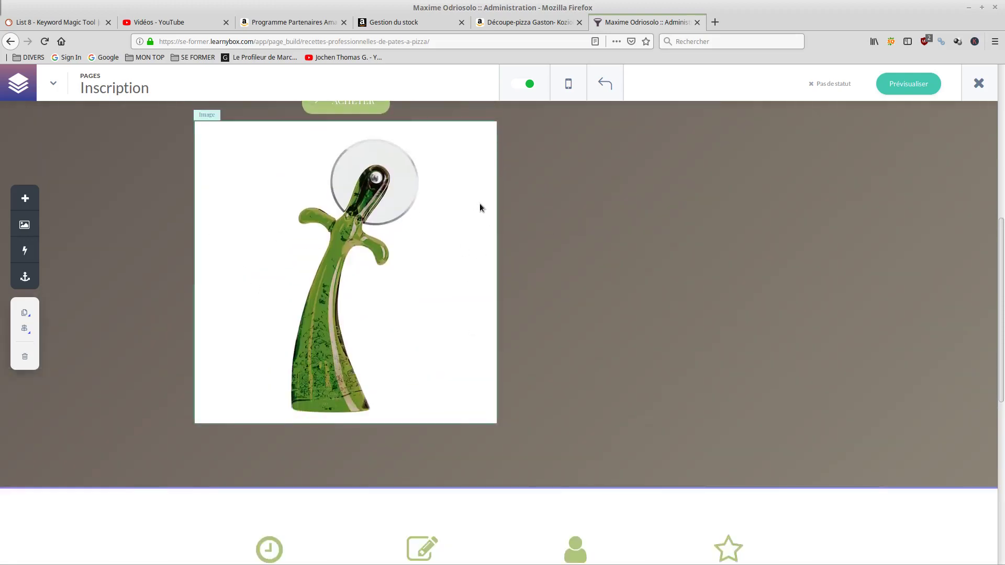
pyautogui.scroll(-6, 739, 293)
pyautogui.scroll(10, 737, 294)
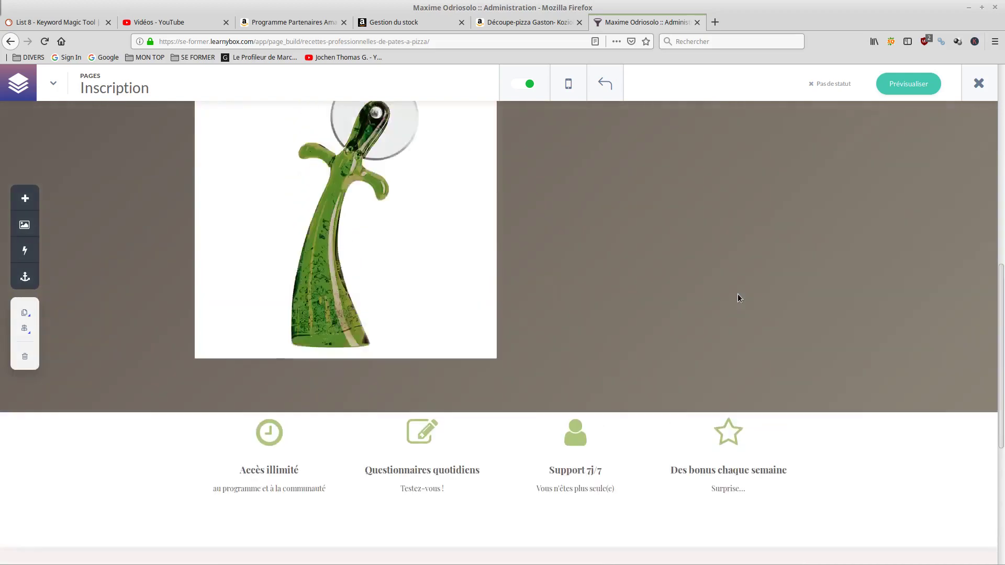
pyautogui.scroll(3, 737, 293)
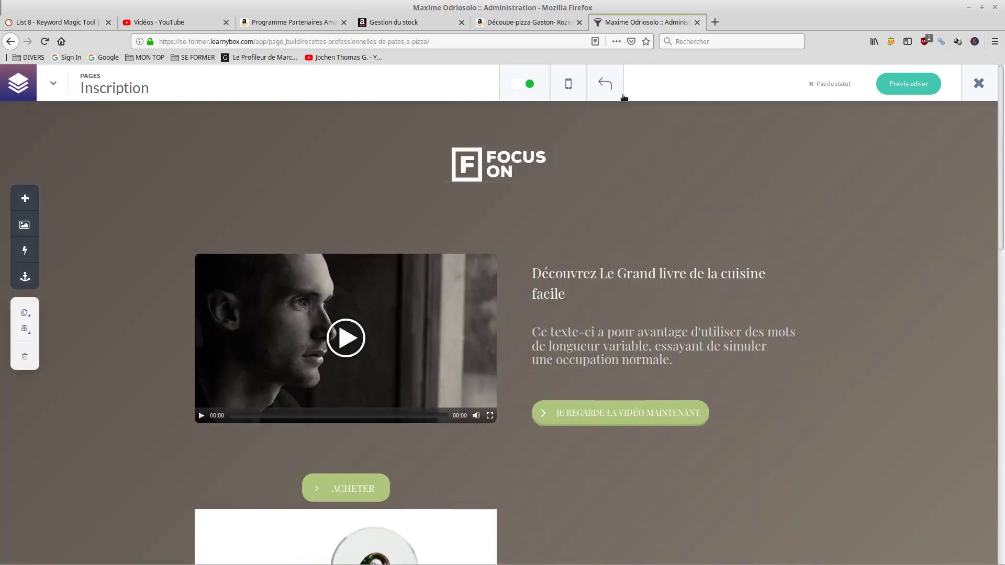
# Step: Undo the last change on the Inscription page and switch the editor to the Vidéo 2 page
pyautogui.click(607, 84)
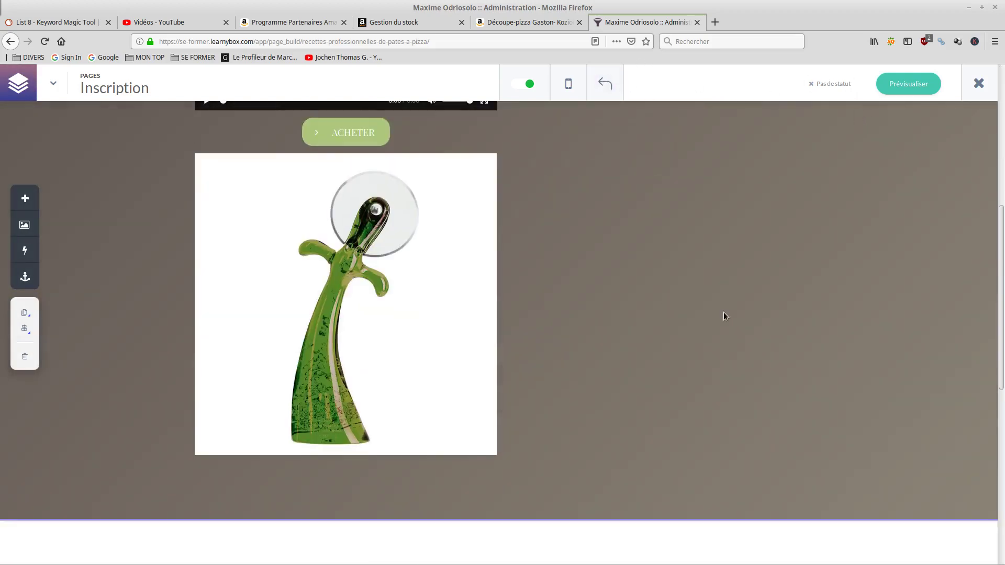
pyautogui.scroll(5, 725, 316)
pyautogui.click(54, 83)
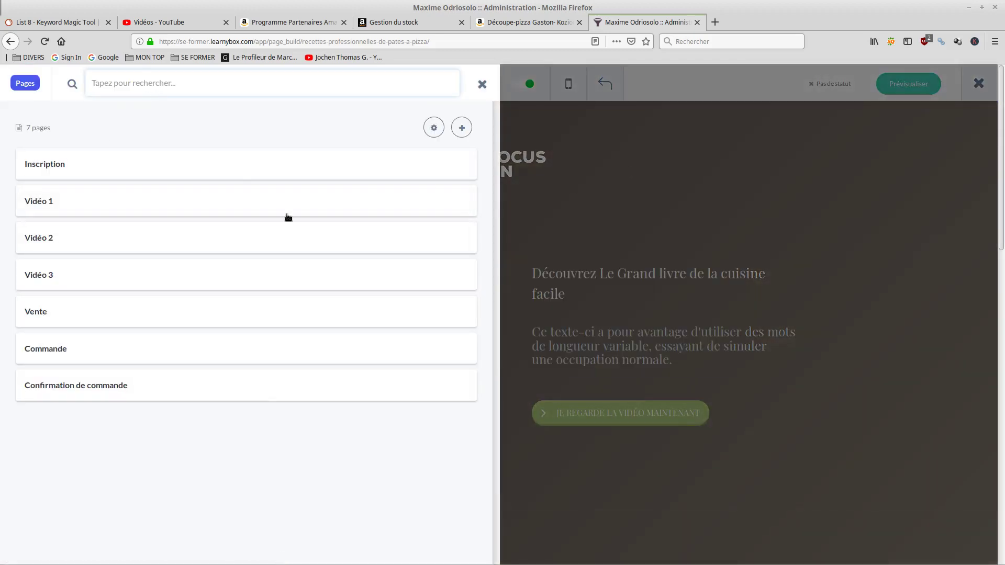
pyautogui.click(122, 239)
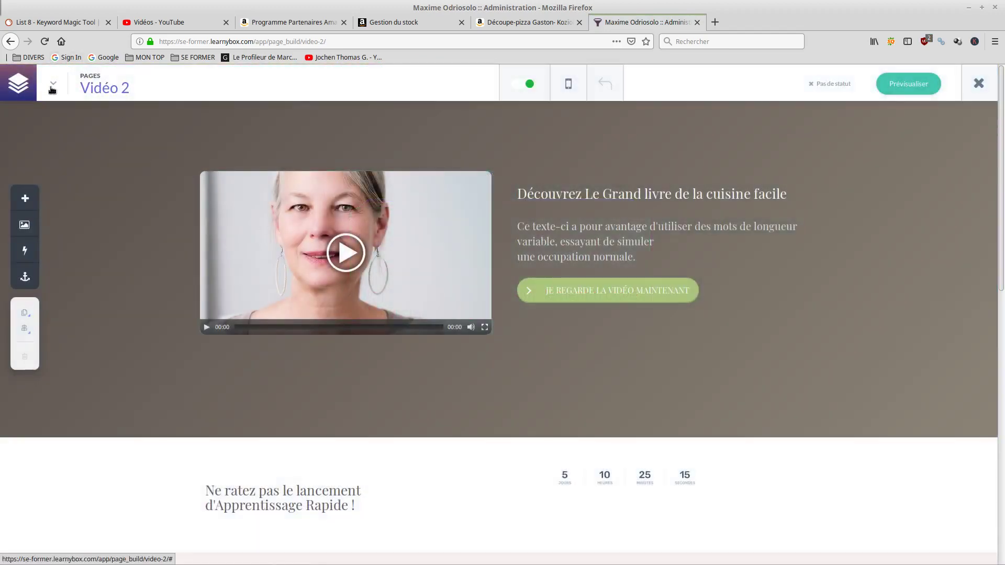
# Step: Leave the Vidéo 2 page for the funnel's page overview and restore the browser window to a smaller size
pyautogui.click(826, 85)
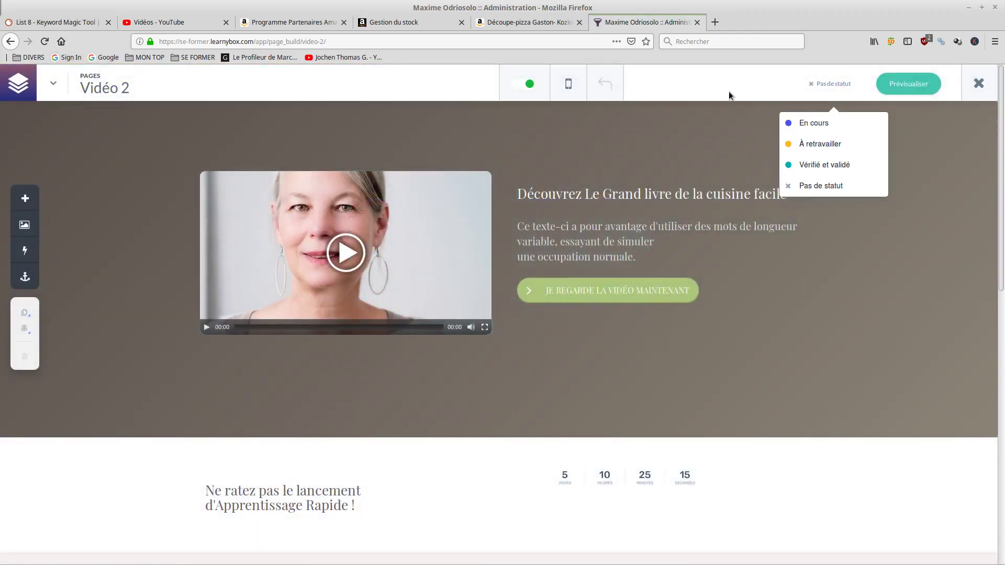
pyautogui.scroll(-2, 561, 222)
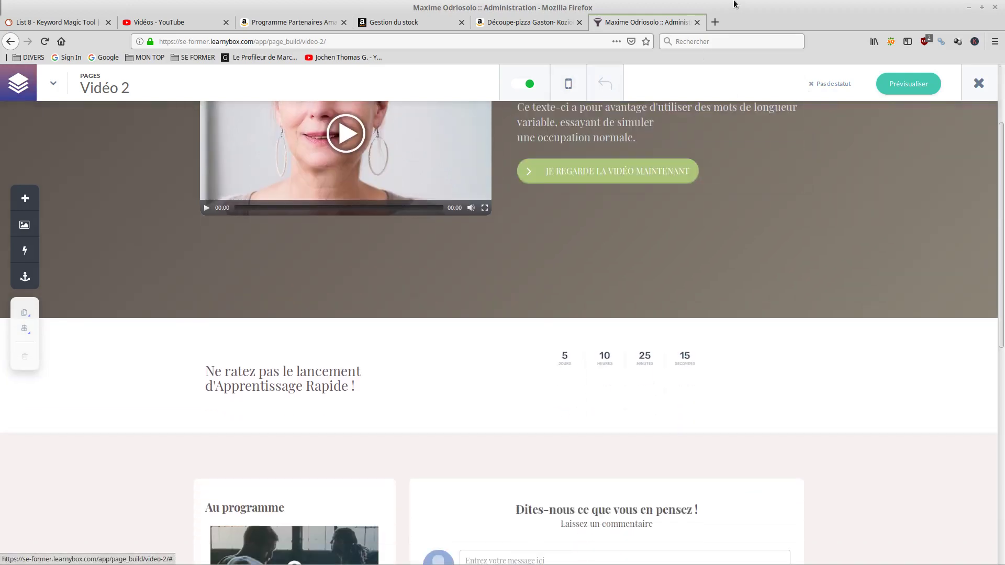
pyautogui.doubleClick(569, 9)
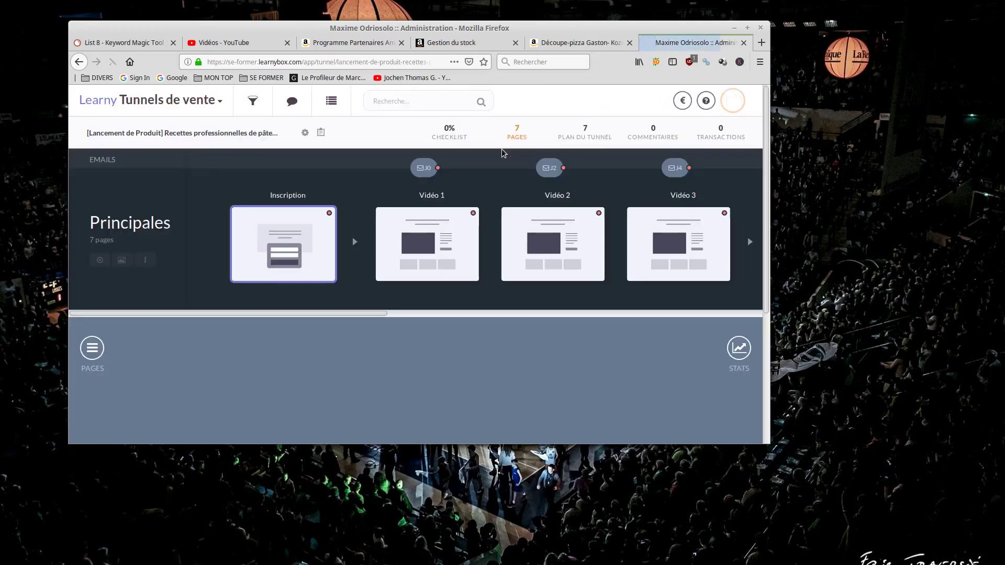
# Step: Select the Vidéo 1 page in the funnel overview and look over its preview in the maximized window
pyautogui.click(413, 237)
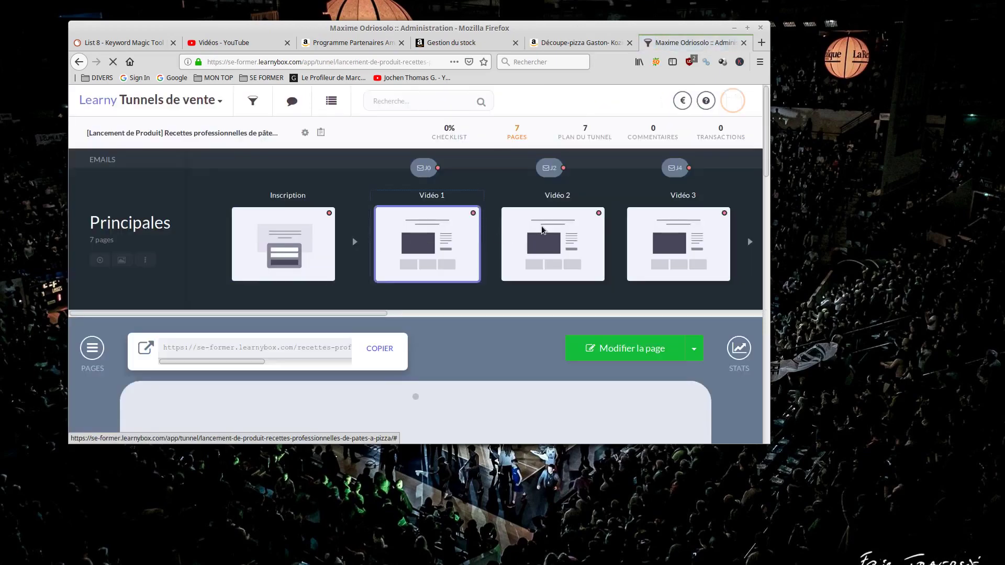
pyautogui.scroll(-5, 558, 226)
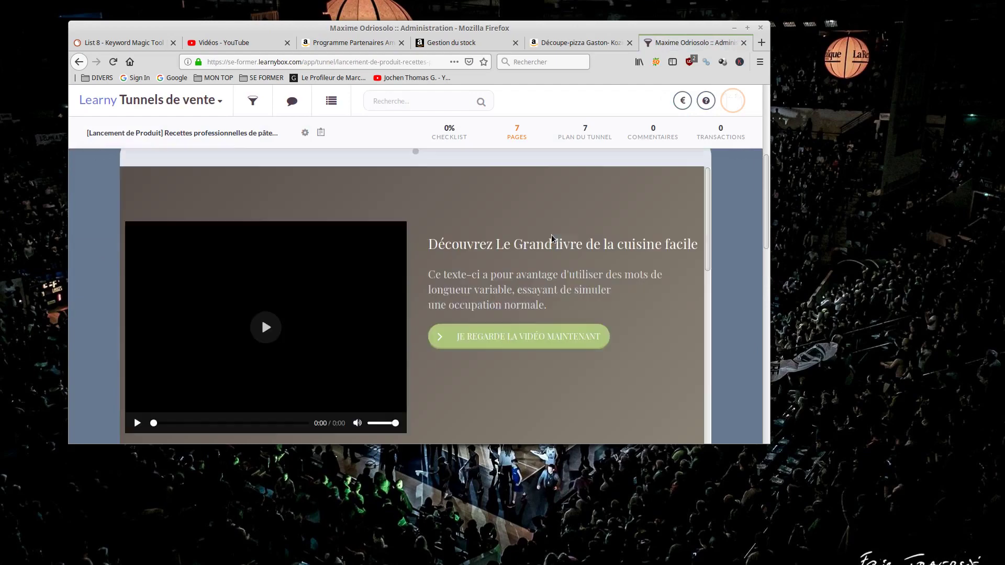
pyautogui.scroll(2, 551, 239)
pyautogui.click(747, 28)
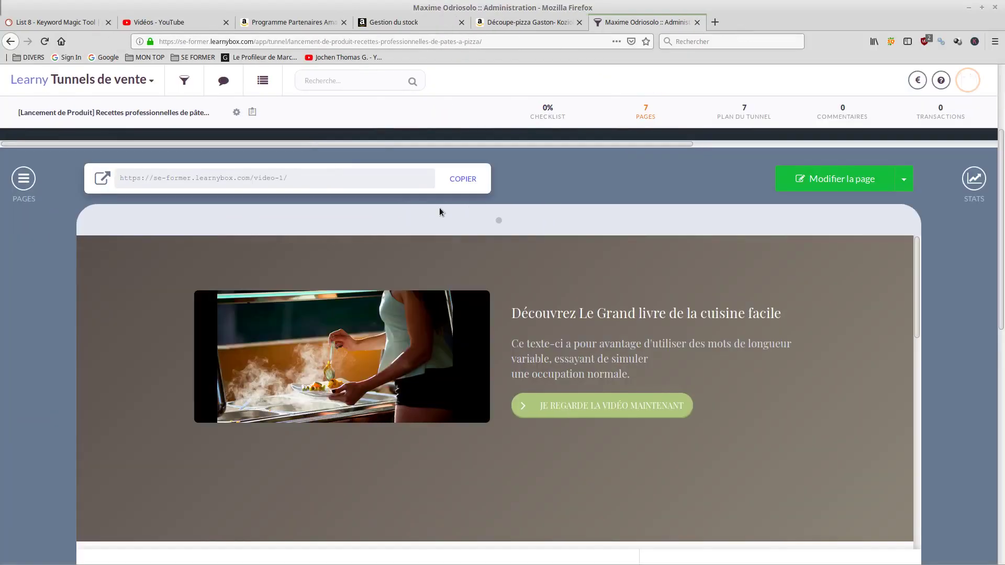
pyautogui.scroll(-3, 499, 230)
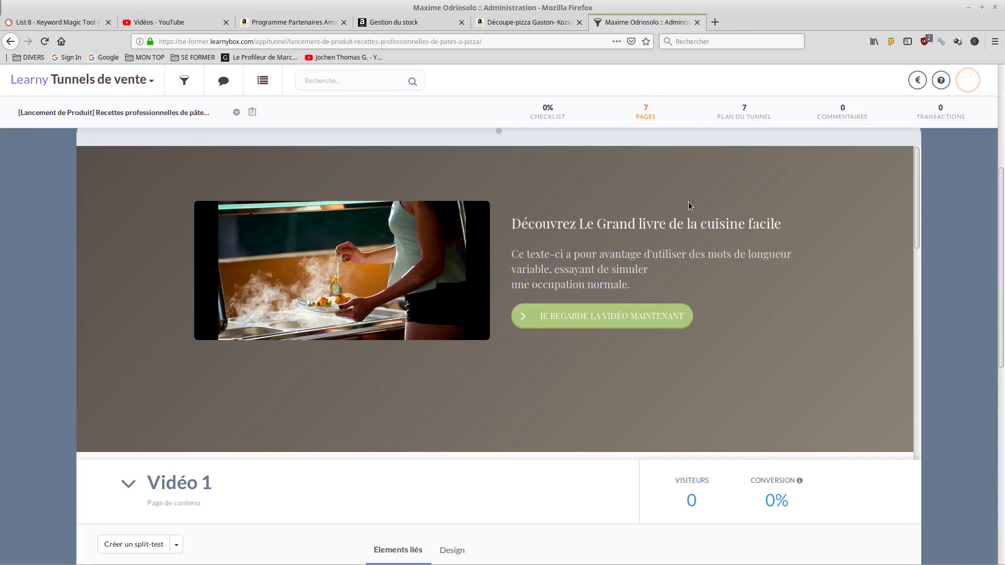
# Step: Restore the browser window from full screen and enlarge it to cover most of the desktop
pyautogui.doubleClick(744, 6)
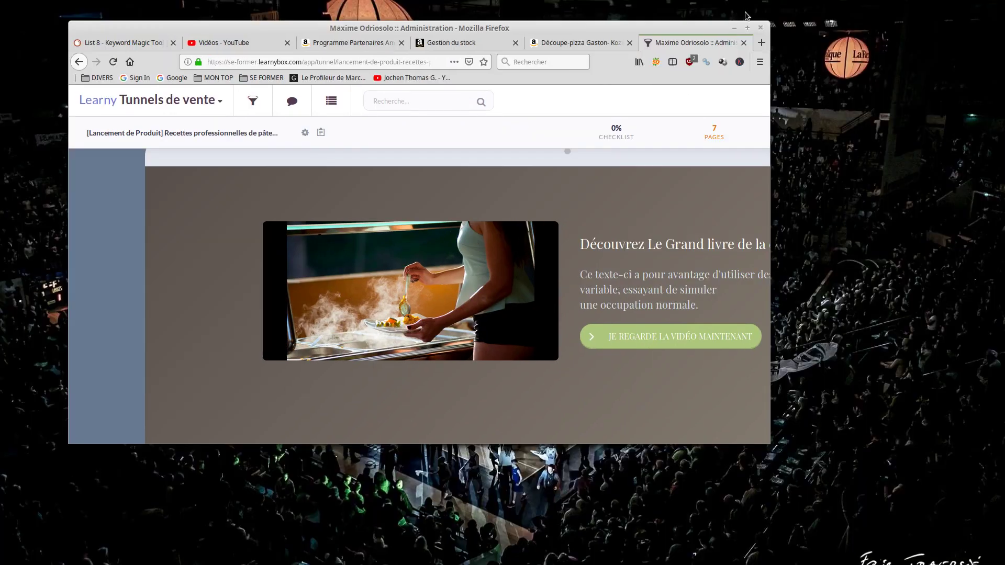
pyautogui.moveTo(772, 24); pyautogui.dragTo(840, 11)
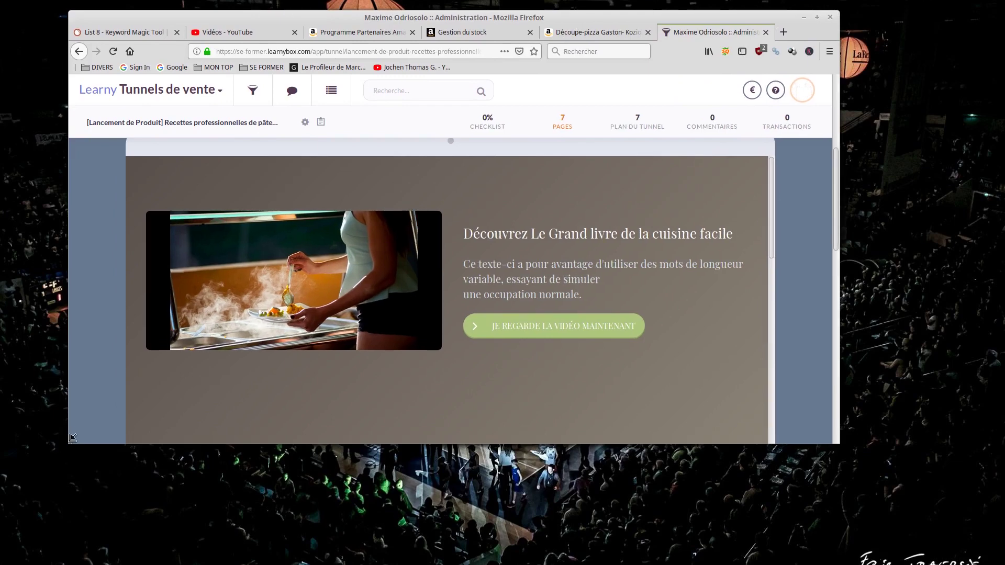
pyautogui.moveTo(73, 438); pyautogui.dragTo(19, 545)
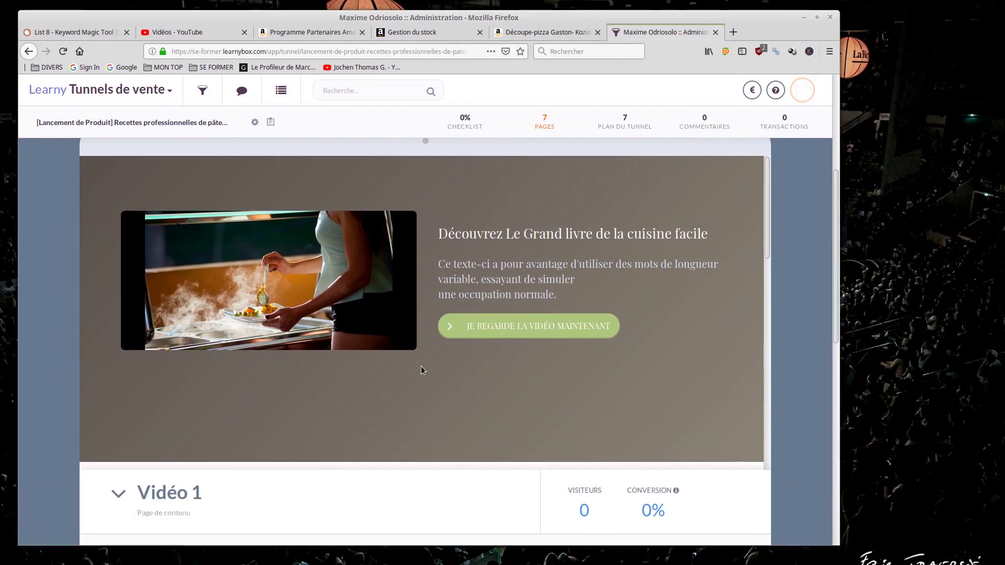
# Step: Open the Vidéo 1 page for editing and bring up the settings of its video element
pyautogui.scroll(4, 754, 225)
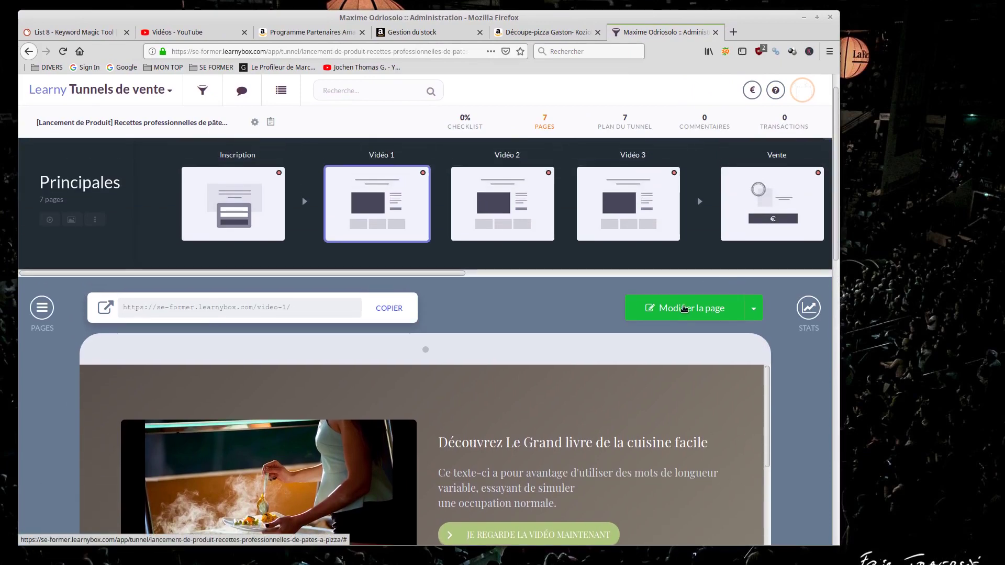
pyautogui.click(680, 312)
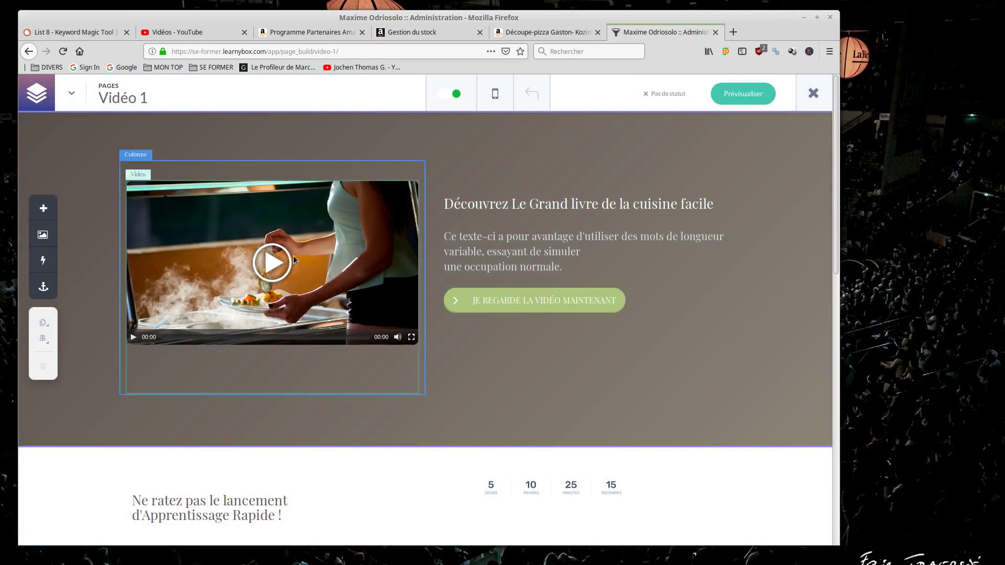
pyautogui.click(271, 262)
pyautogui.click(152, 155)
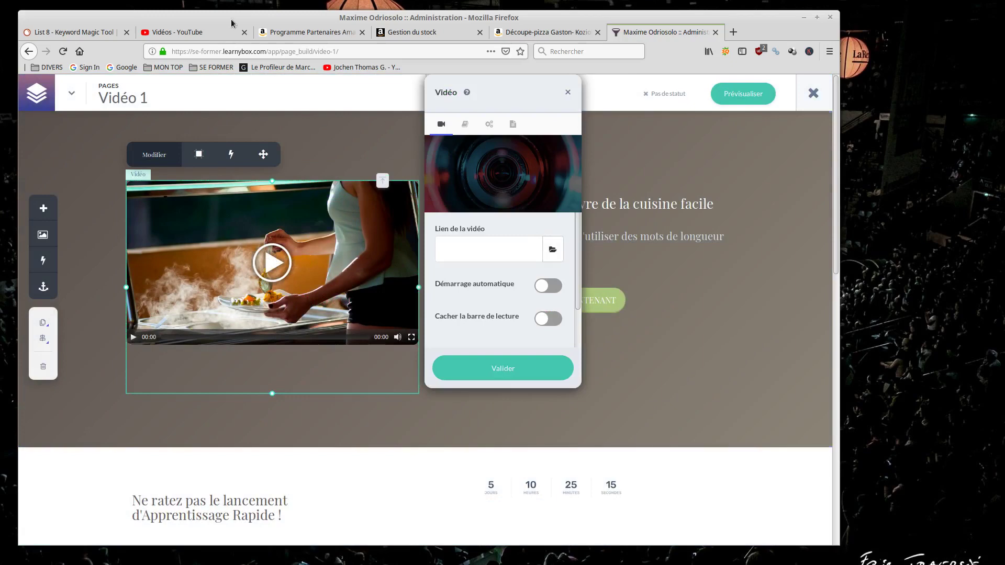
# Step: Switch to YouTube and open the edit page of "Comment faire la meilleure recette pate a pizza" in a new tab
pyautogui.click(191, 31)
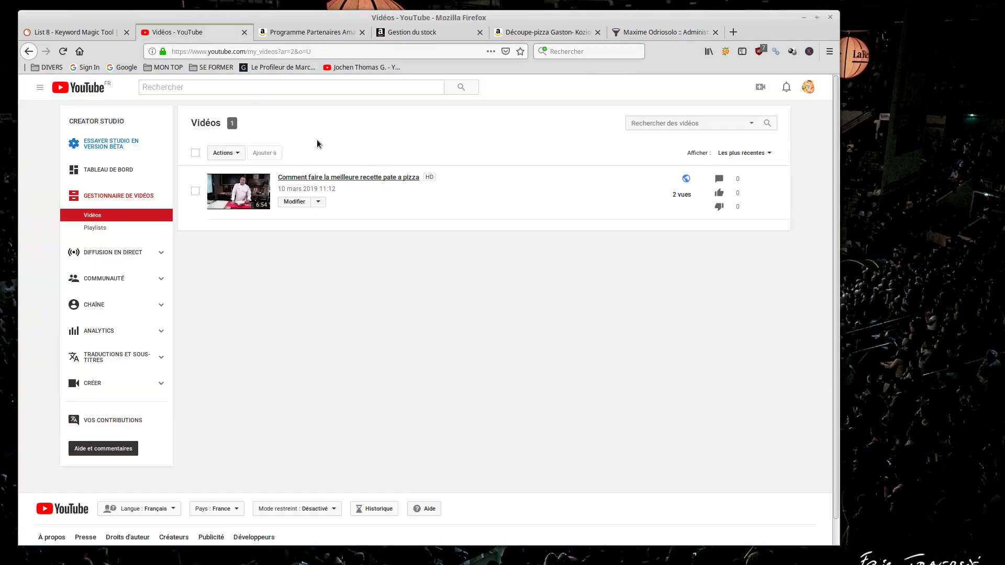
pyautogui.rightClick(351, 179)
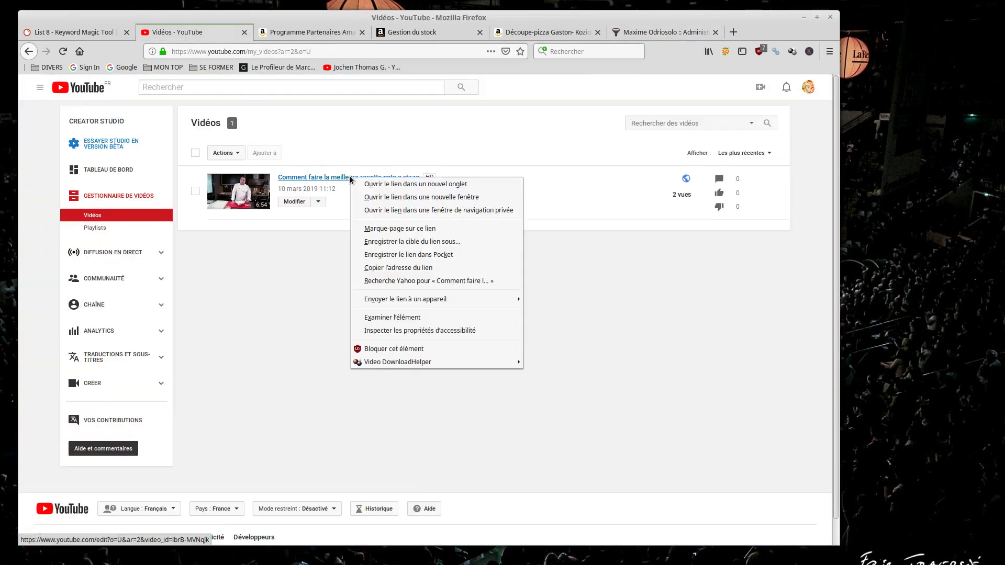
pyautogui.click(376, 186)
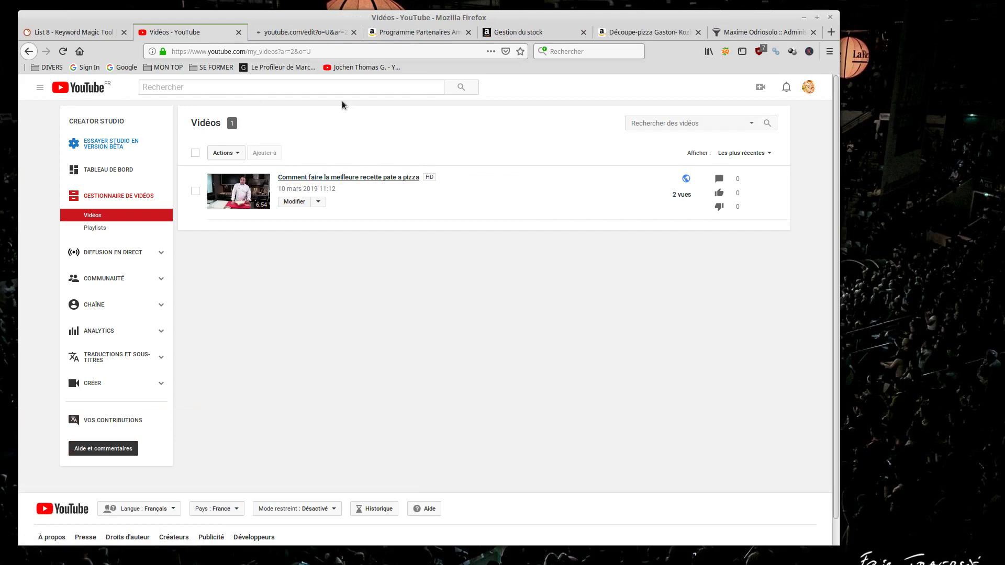
pyautogui.click(313, 33)
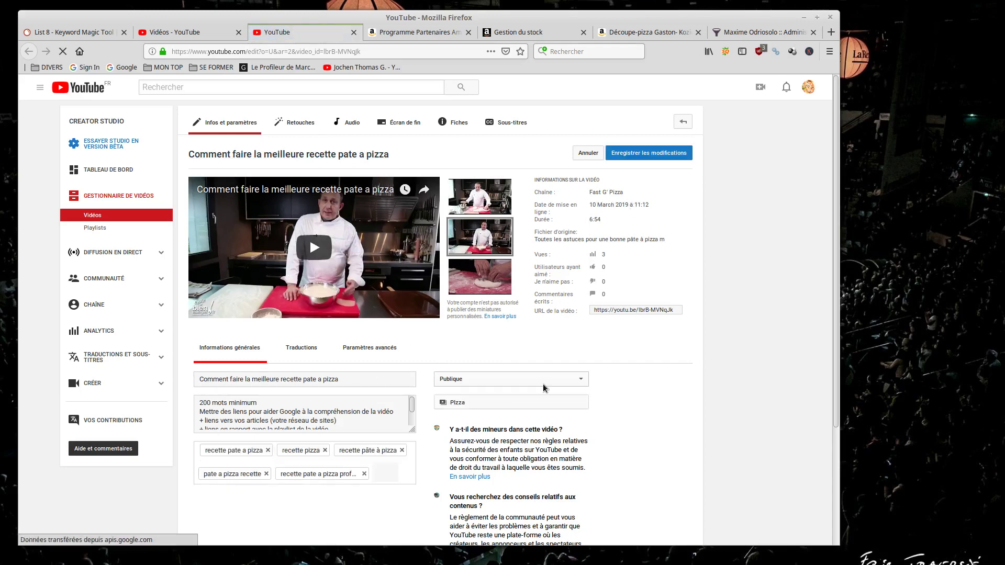
pyautogui.scroll(-3, 488, 373)
pyautogui.click(480, 292)
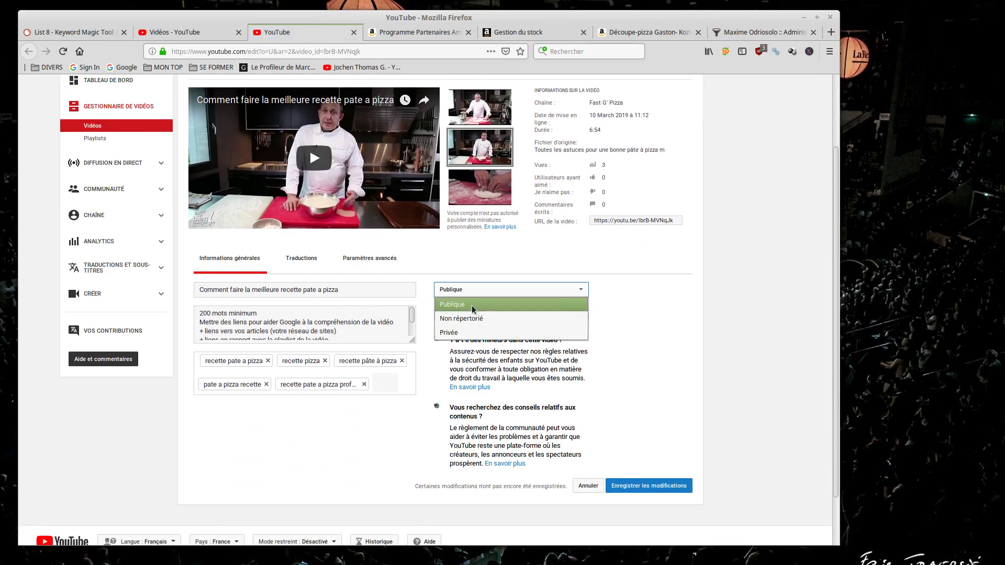
pyautogui.click(729, 33)
pyautogui.click(768, 35)
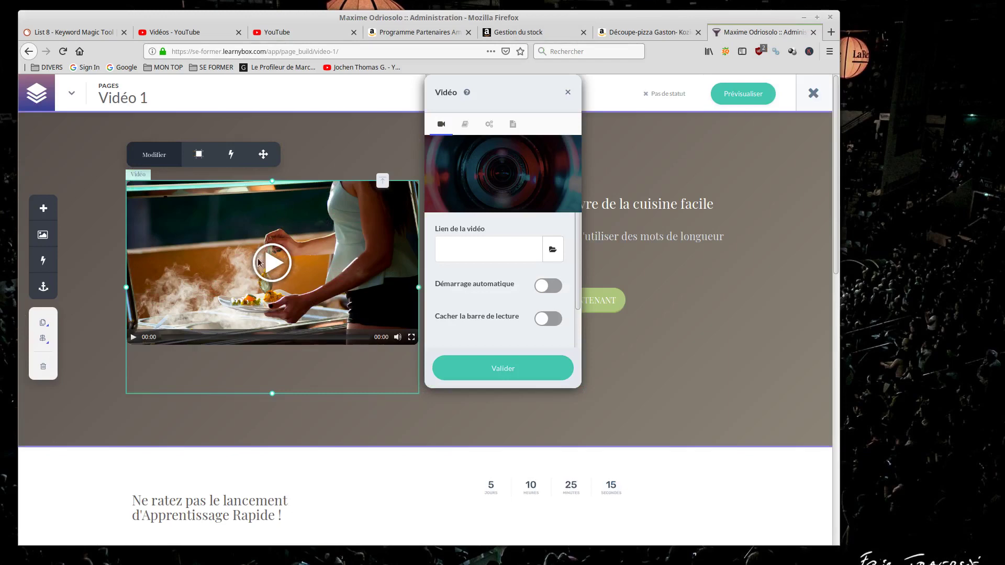
pyautogui.click(300, 32)
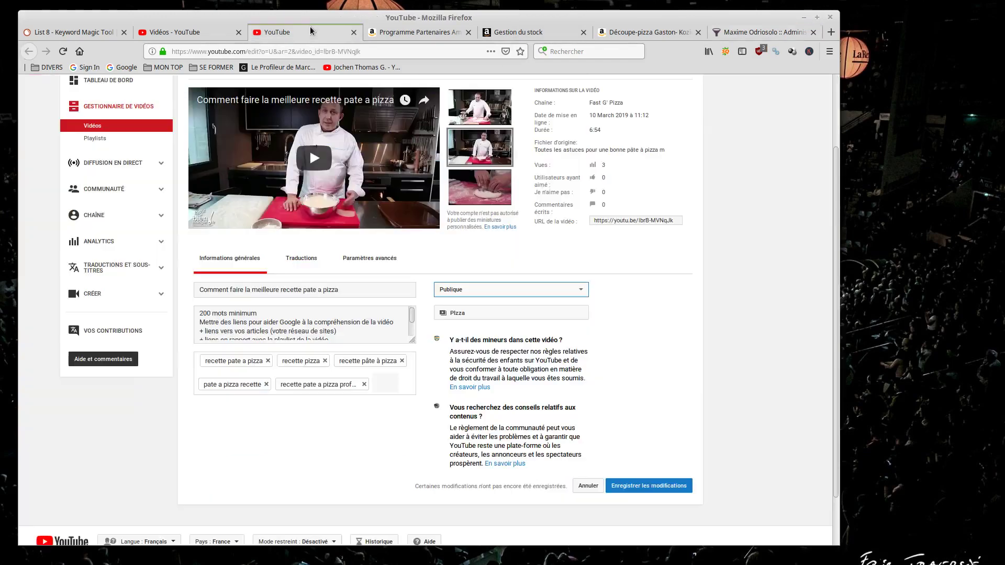
# Step: Set the pizza dough video's visibility to Privée and save the changes
pyautogui.scroll(2, 554, 253)
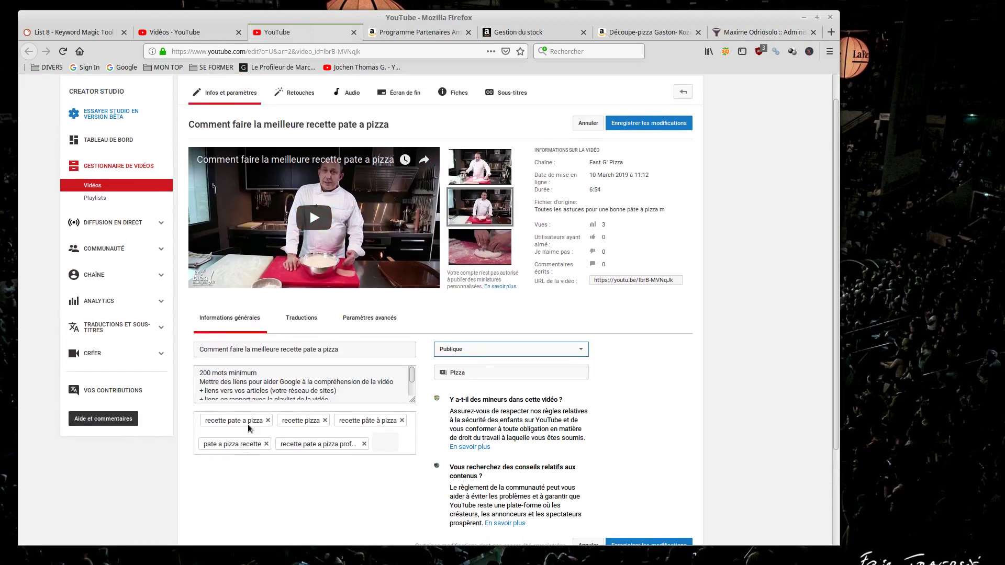
pyautogui.click(492, 350)
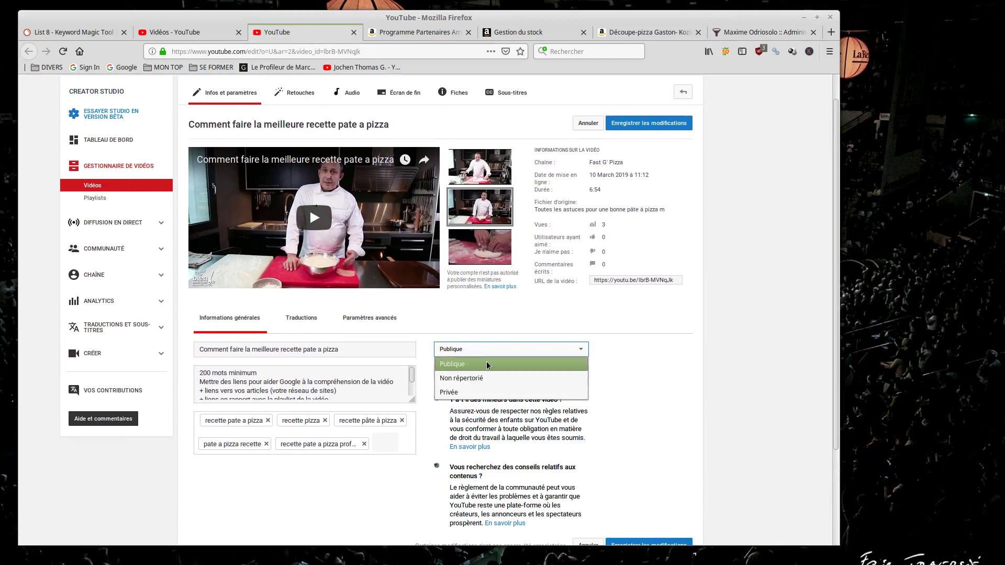
pyautogui.click(487, 367)
pyautogui.click(556, 350)
pyautogui.click(529, 393)
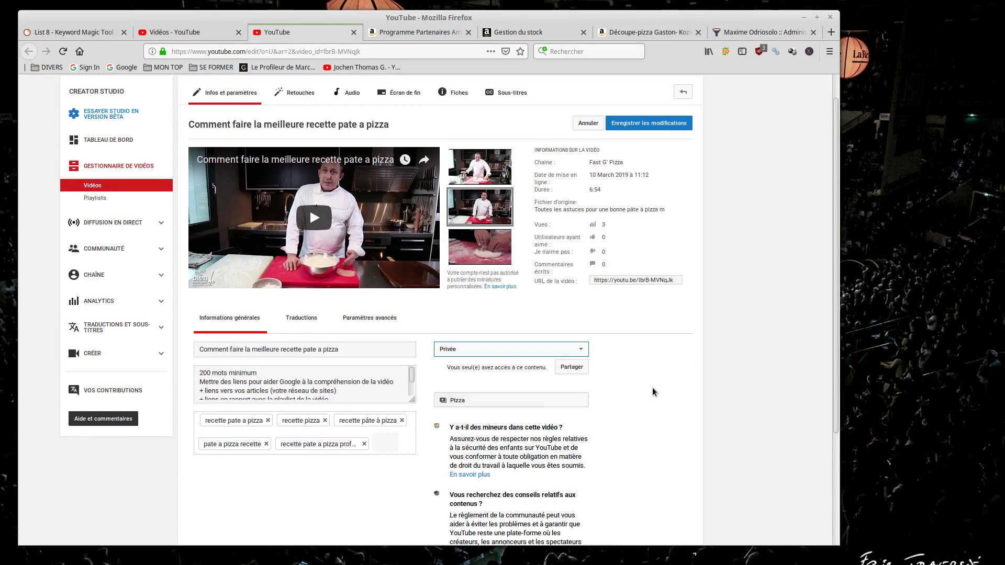
pyautogui.click(638, 128)
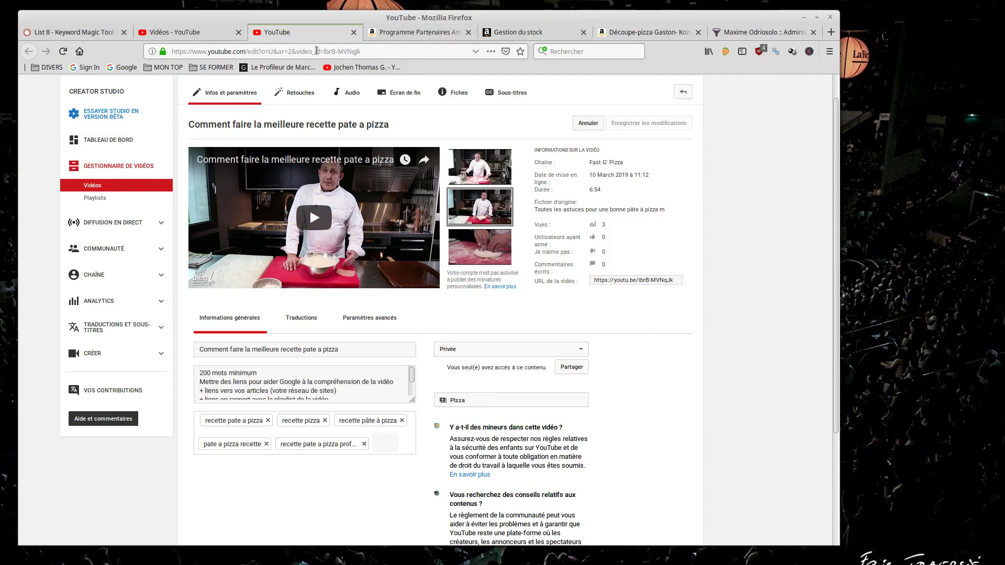
# Step: Open the pizza dough video's watch page in its own tab, close its edit page and copy the watch address
pyautogui.click(317, 51)
pyautogui.tripleClick(336, 52)
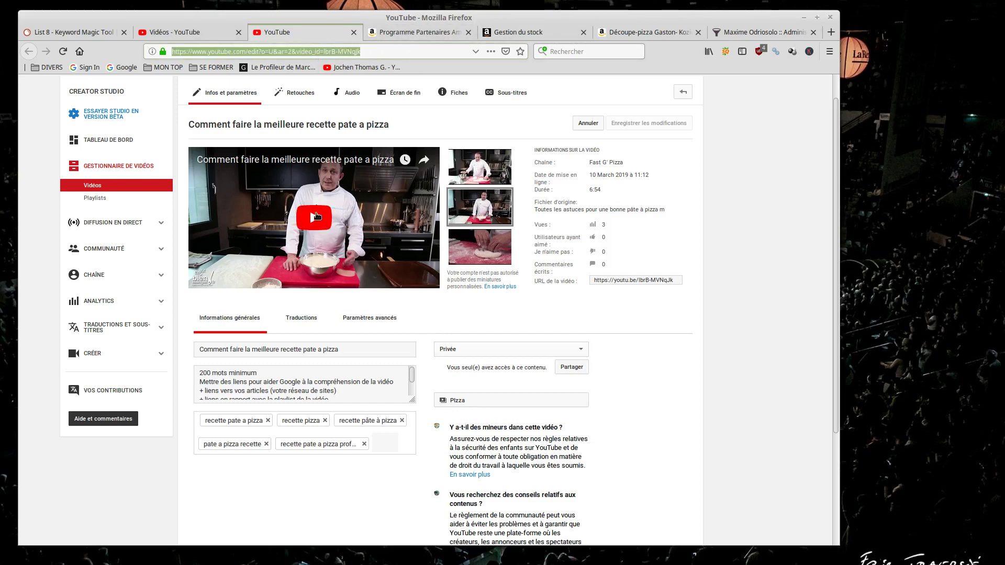
pyautogui.click(315, 217)
pyautogui.click(400, 278)
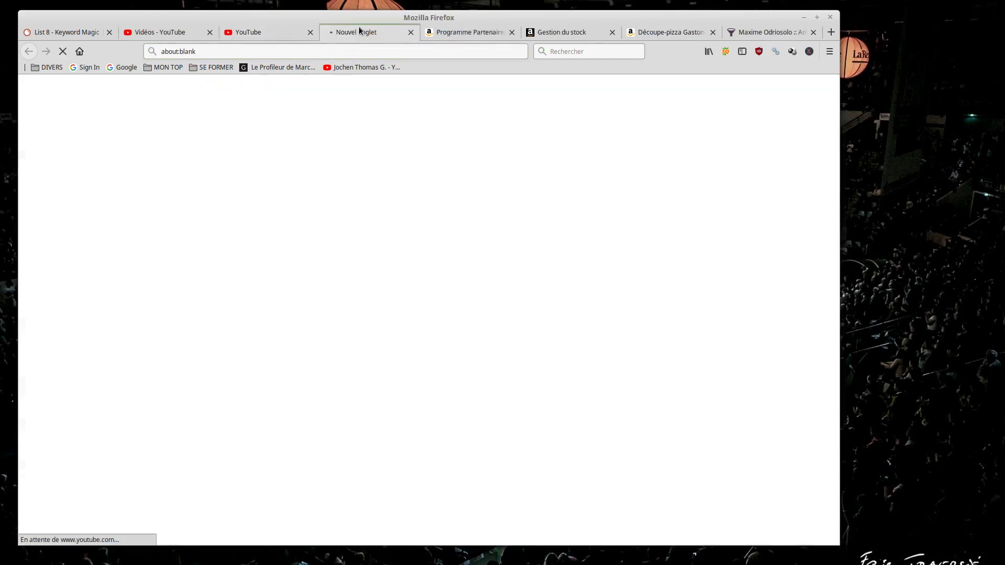
pyautogui.click(311, 32)
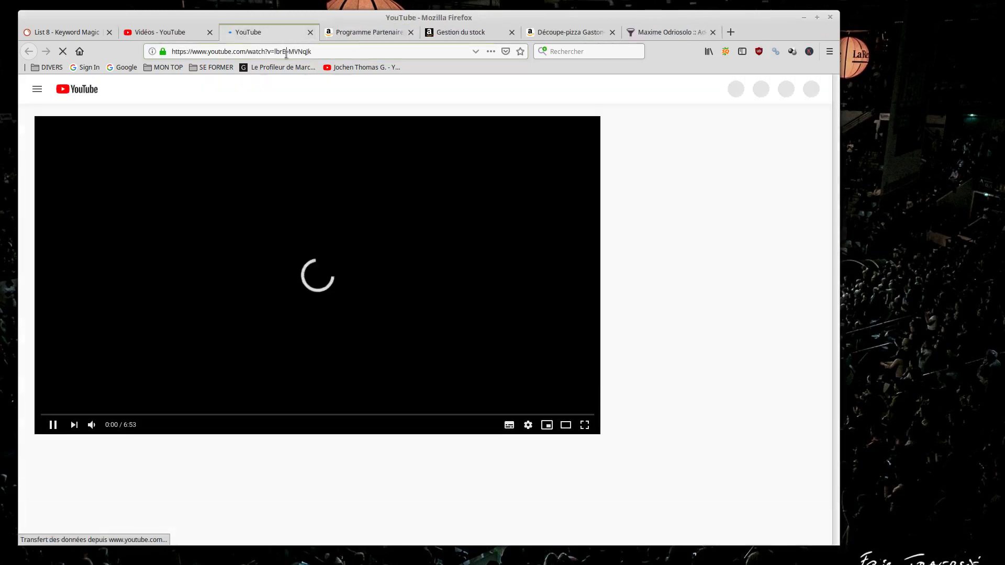
pyautogui.click(285, 51)
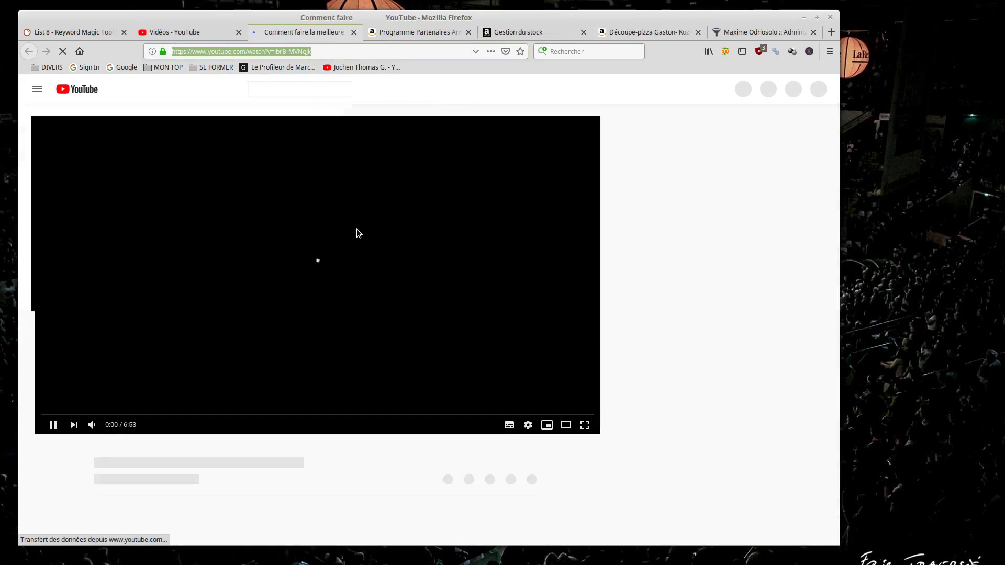
# Step: Paste the copied YouTube address as the Vidéo 1 page's video link and validate it
pyautogui.click(762, 32)
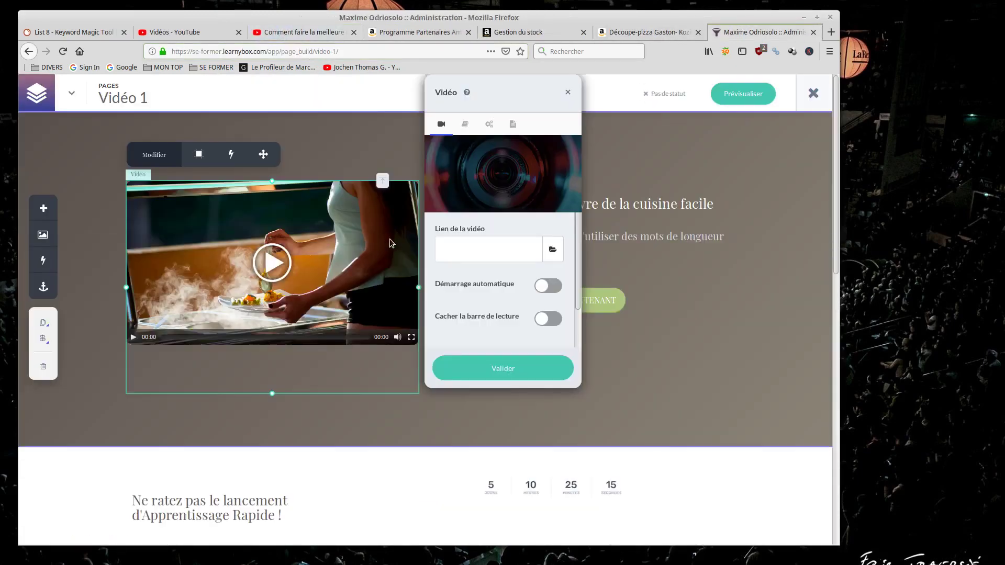
pyautogui.click(453, 245)
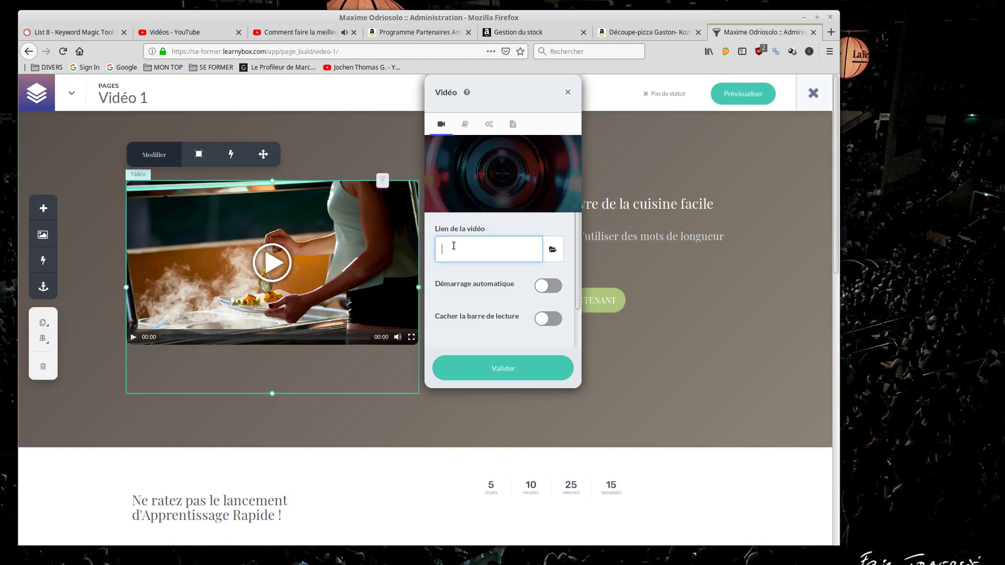
pyautogui.hotkey('ctrl', 'v')
pyautogui.click(507, 367)
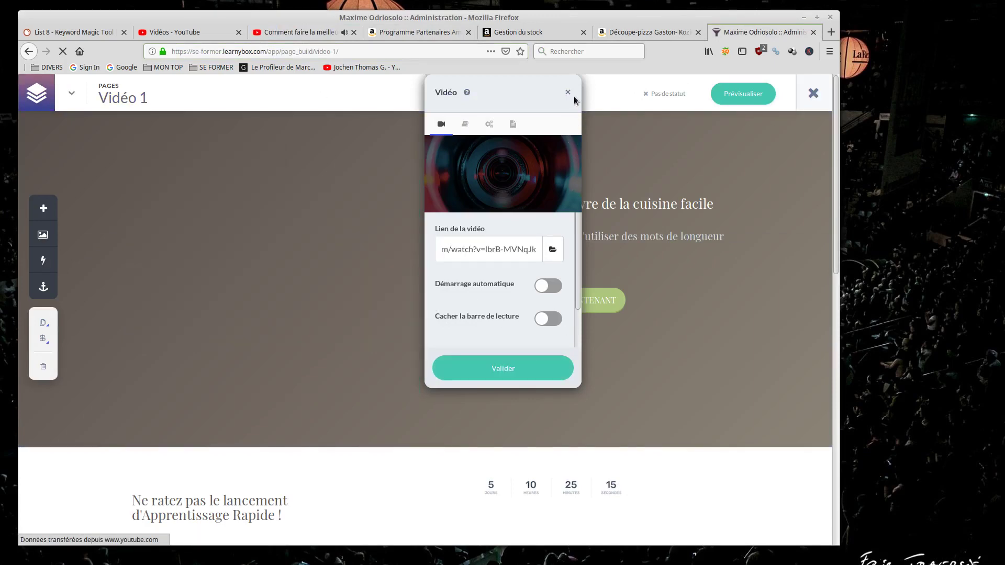
pyautogui.click(503, 371)
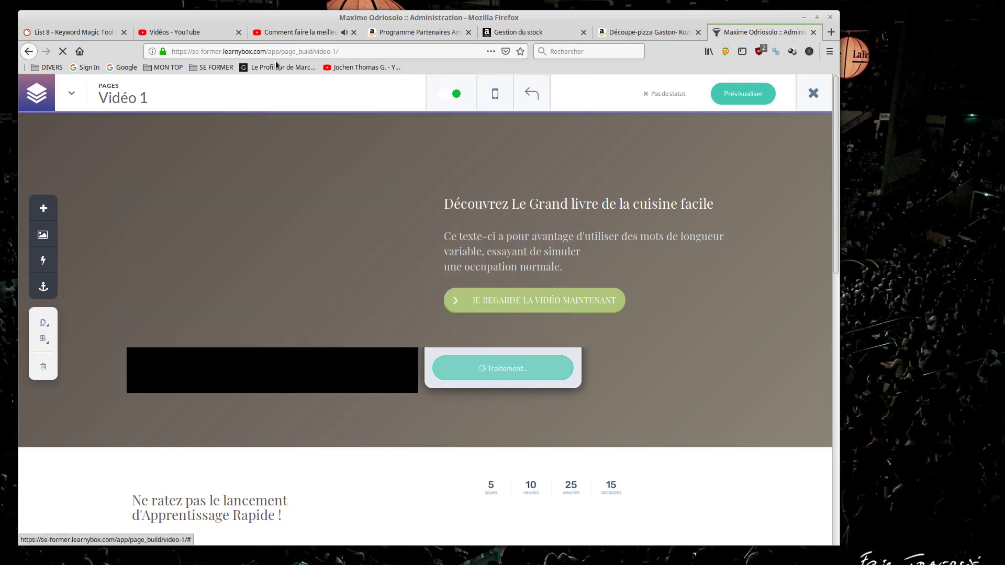
# Step: Pause the pizza dough video playing on YouTube and return to the Vidéo 1 page editor
pyautogui.click(300, 31)
pyautogui.click(313, 229)
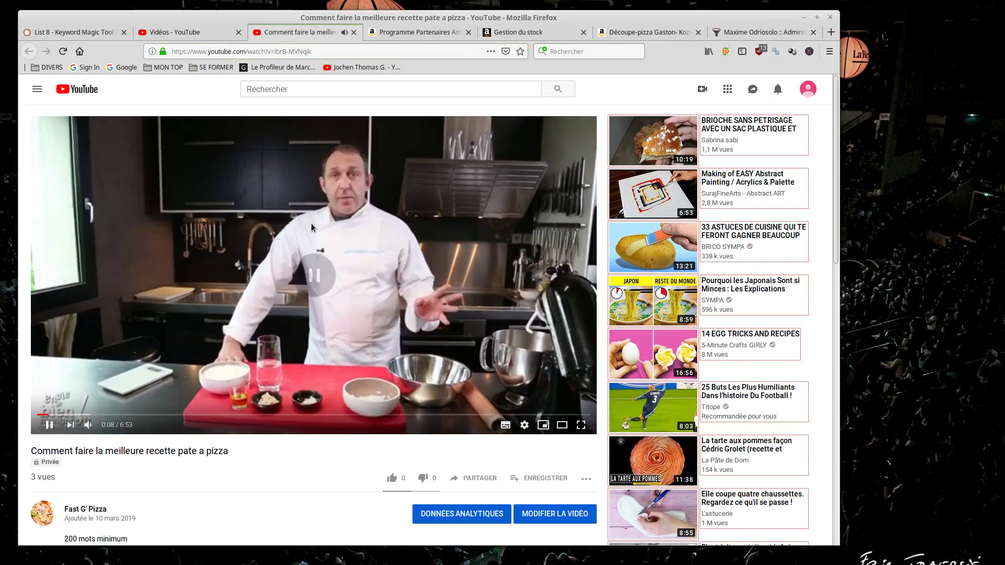
pyautogui.click(740, 34)
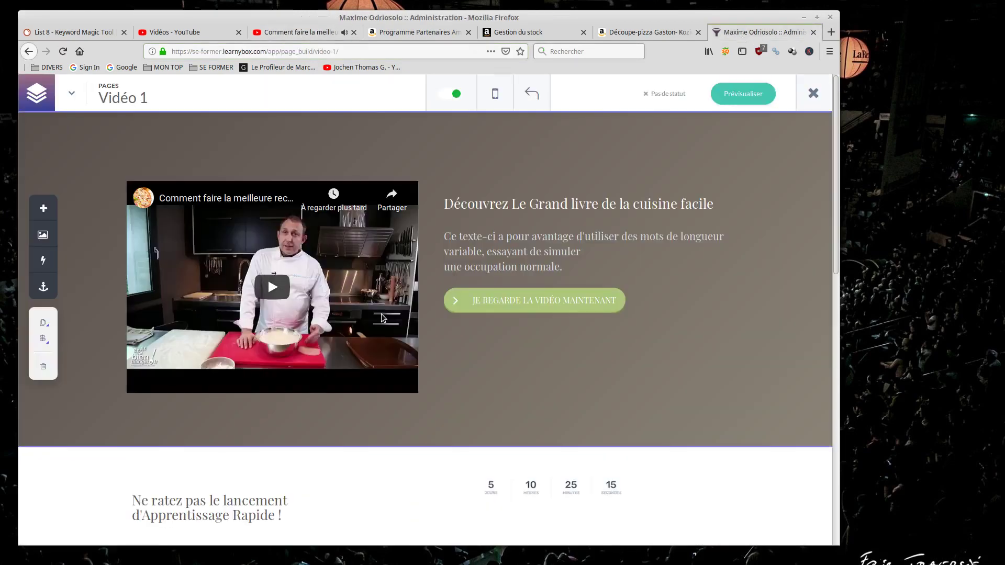
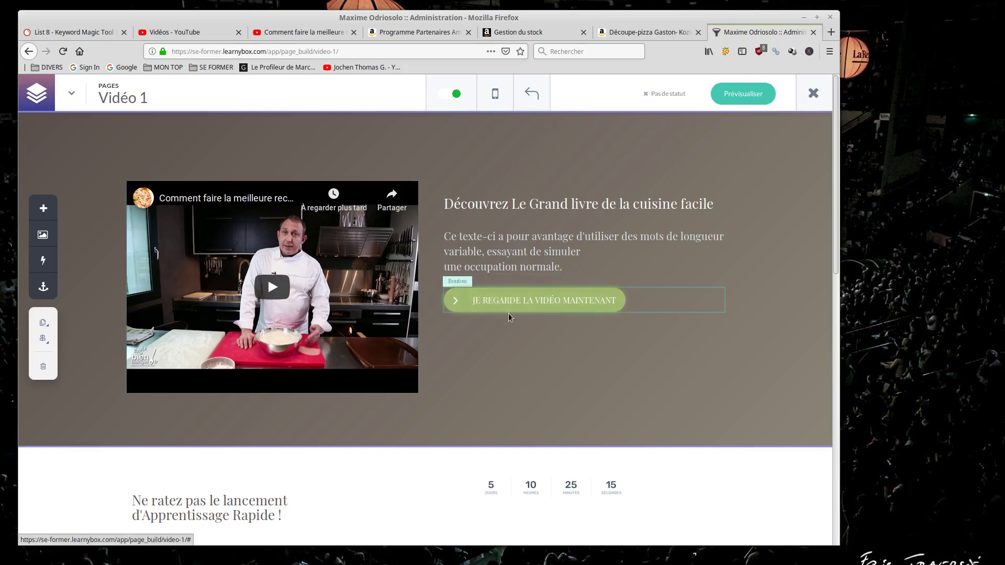
# Step: Replace the Vidéo 1 page's button label with "ACHETER MAINTENANT LA FORMATION COMPLÈTE" and validate it
pyautogui.click(542, 306)
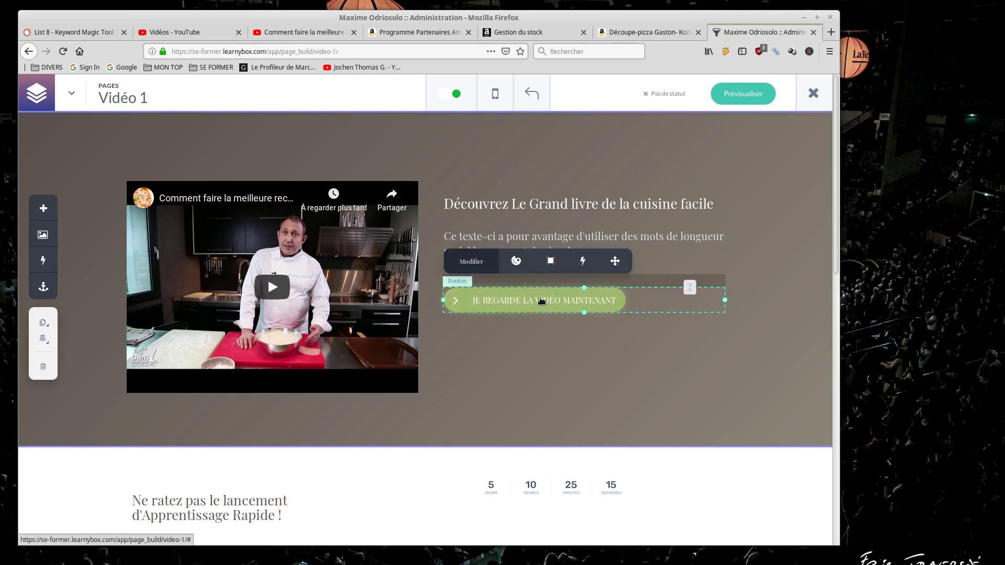
pyautogui.click(609, 301)
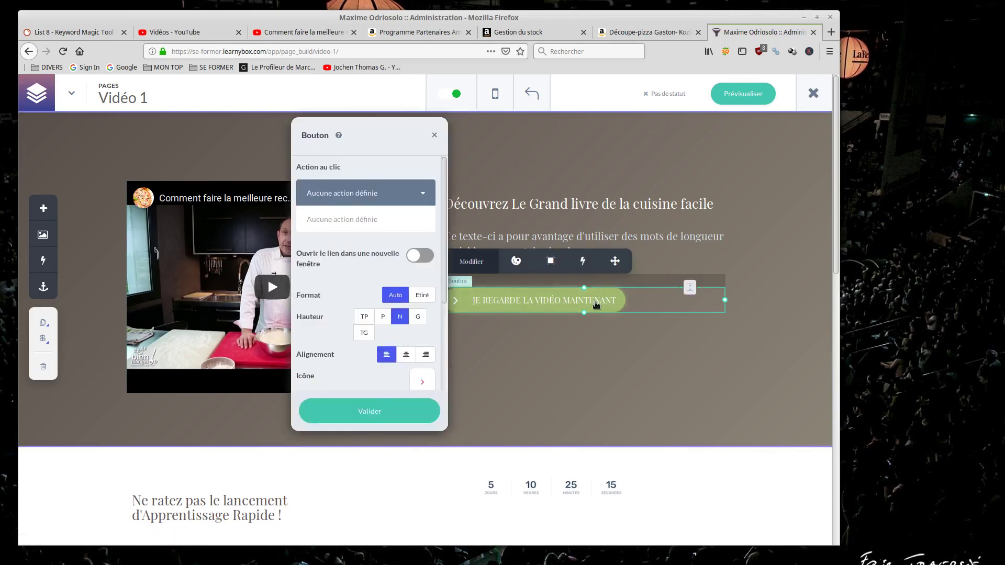
pyautogui.click(590, 304)
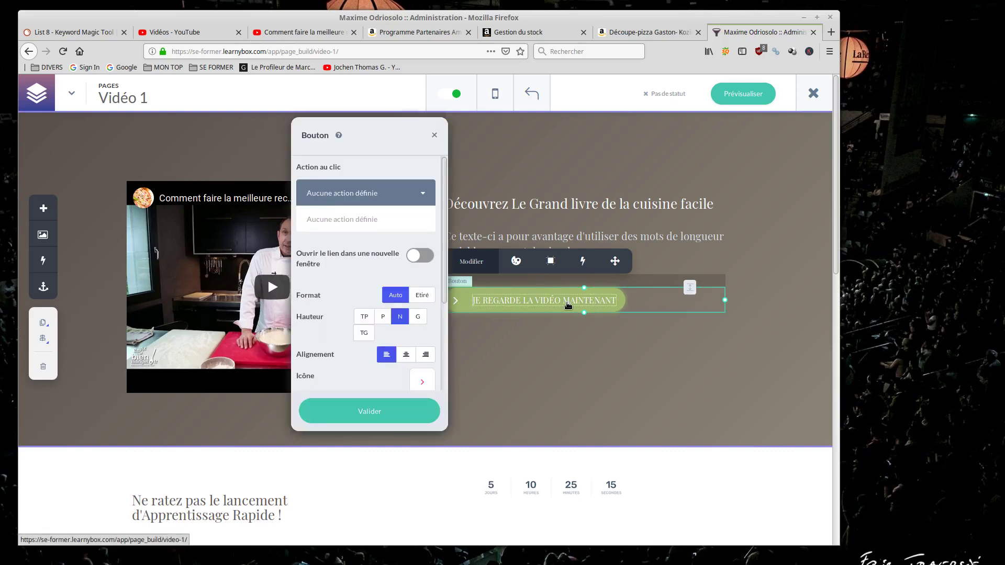
pyautogui.write('ACHE')
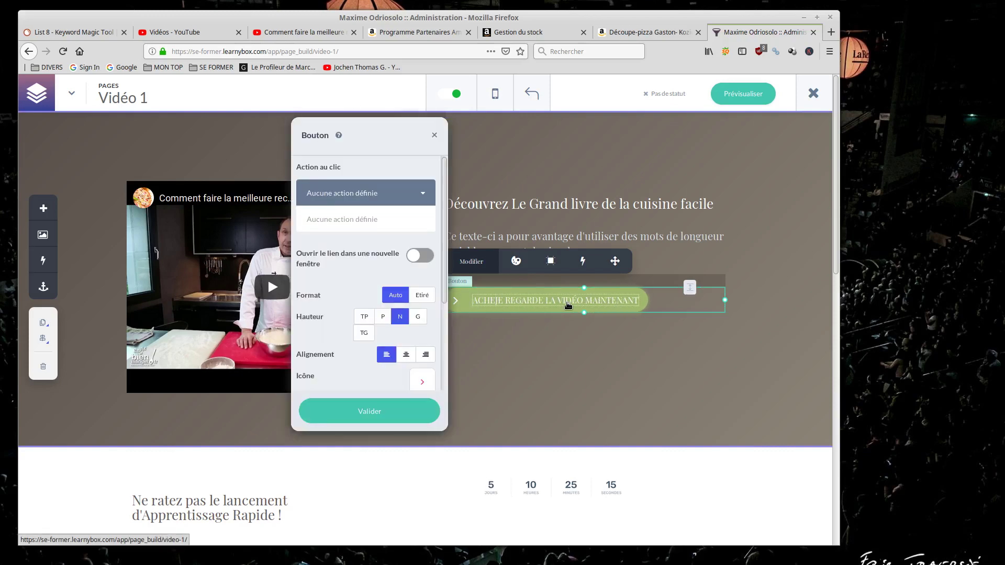
pyautogui.press('Delete')
pyautogui.press('Delete')
pyautogui.press('Delete')
pyautogui.press('Delete')
pyautogui.press('Delete')
pyautogui.press('Delete')
pyautogui.press('Delete')
pyautogui.press('Delete')
pyautogui.press('Delete')
pyautogui.press('Delete')
pyautogui.press('Delete')
pyautogui.press('Delete')
pyautogui.press('Delete')
pyautogui.press('Delete')
pyautogui.press('Delete')
pyautogui.press('Delete')
pyautogui.press('Delete')
pyautogui.press('Delete')
pyautogui.press('Delete')
pyautogui.press('Delete')
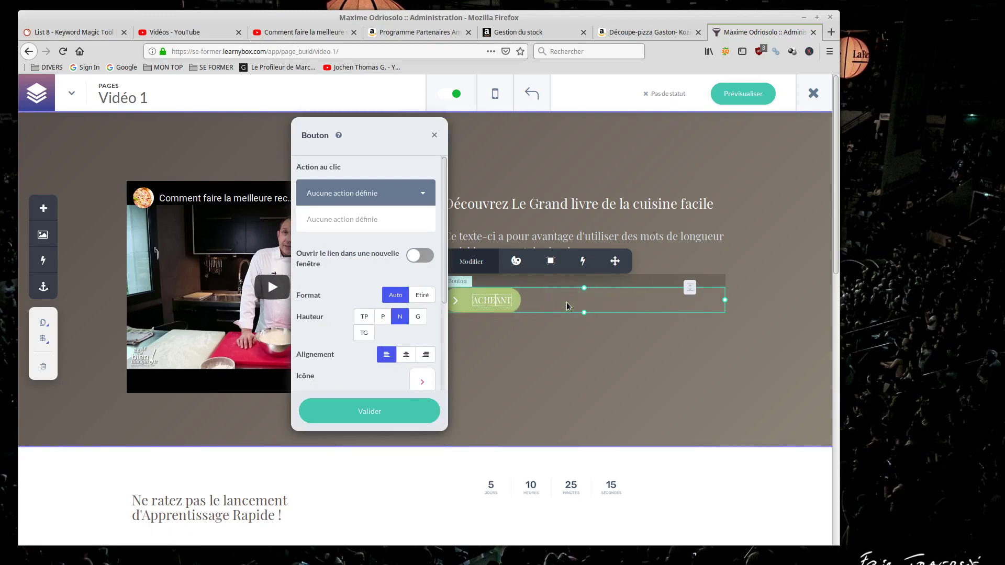
pyautogui.press('Delete')
pyautogui.press('Delete')
pyautogui.write('ER MAINTE')
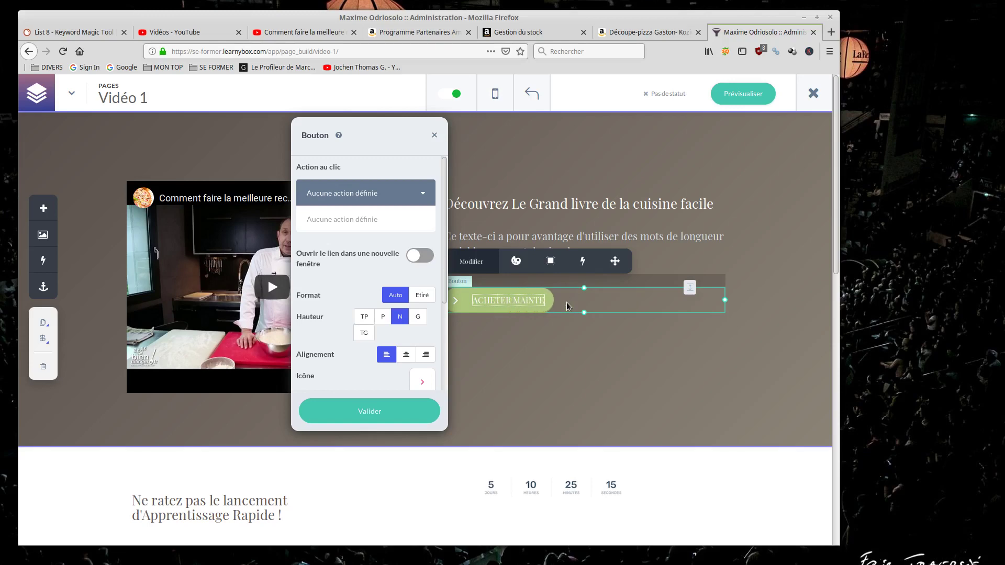
pyautogui.write('NANT LA FORMATION')
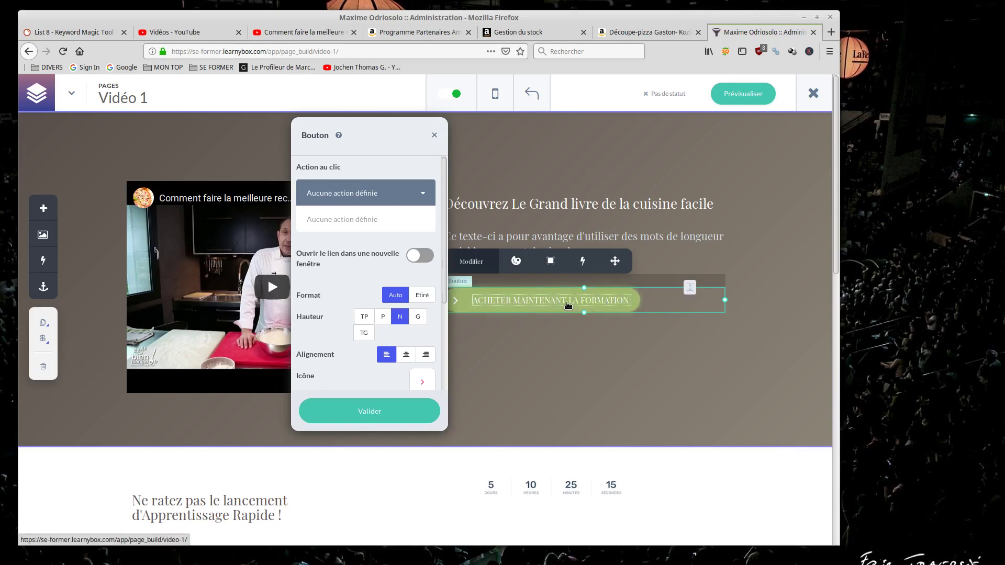
pyautogui.write(' COMPLET')
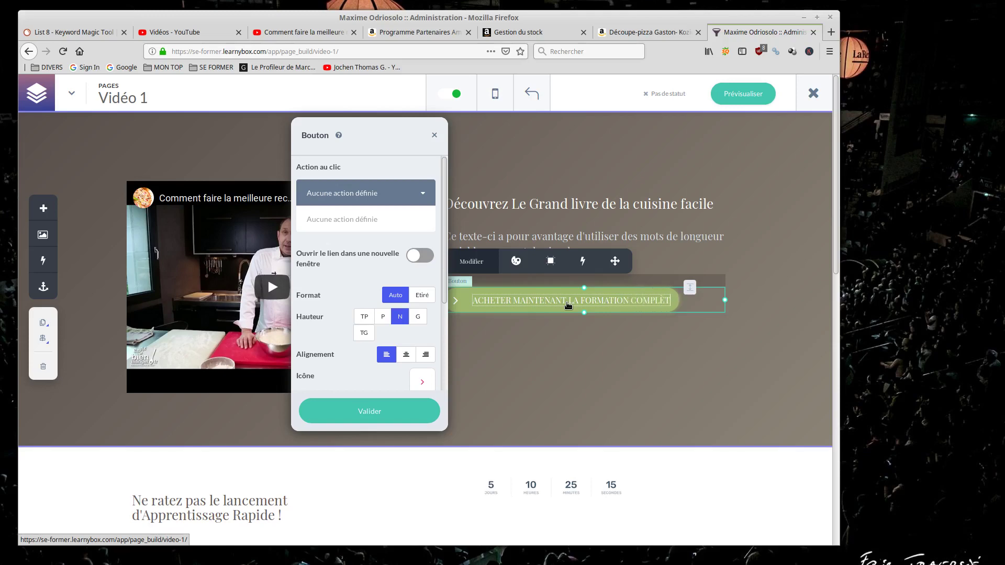
pyautogui.press('BackSpace')
pyautogui.press('BackSpace')
pyautogui.write('ÈTE')
pyautogui.click(387, 414)
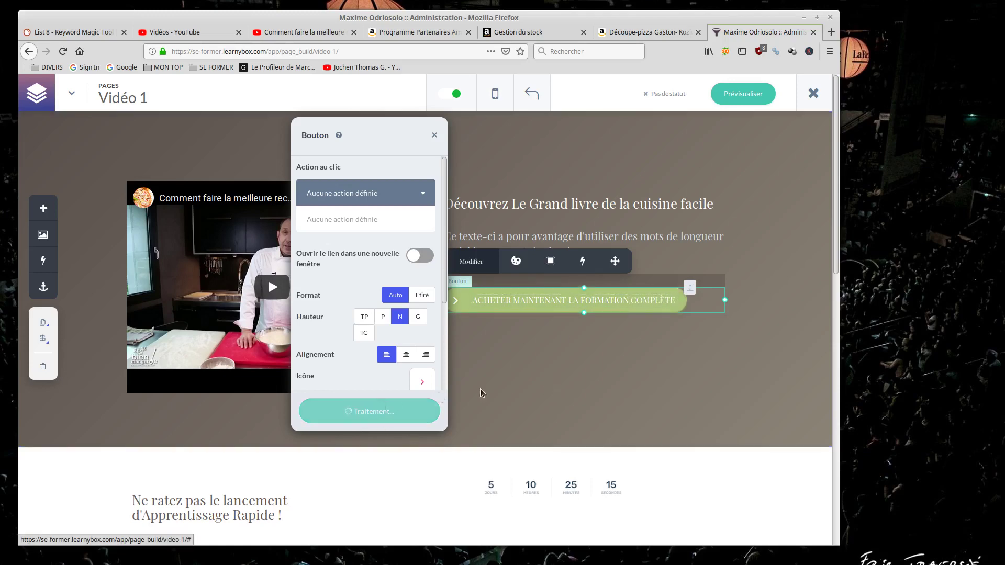
pyautogui.click(578, 308)
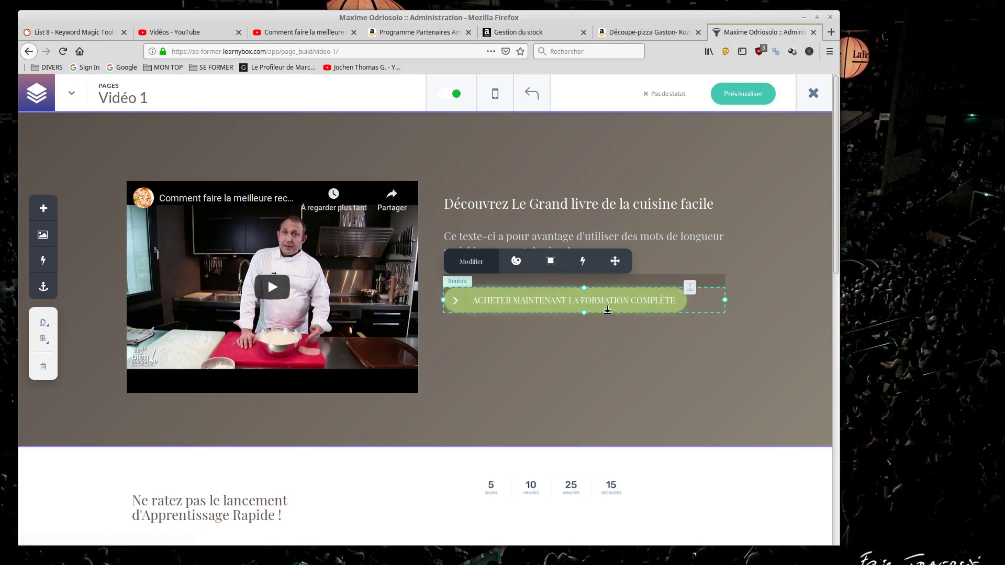
pyautogui.click(471, 261)
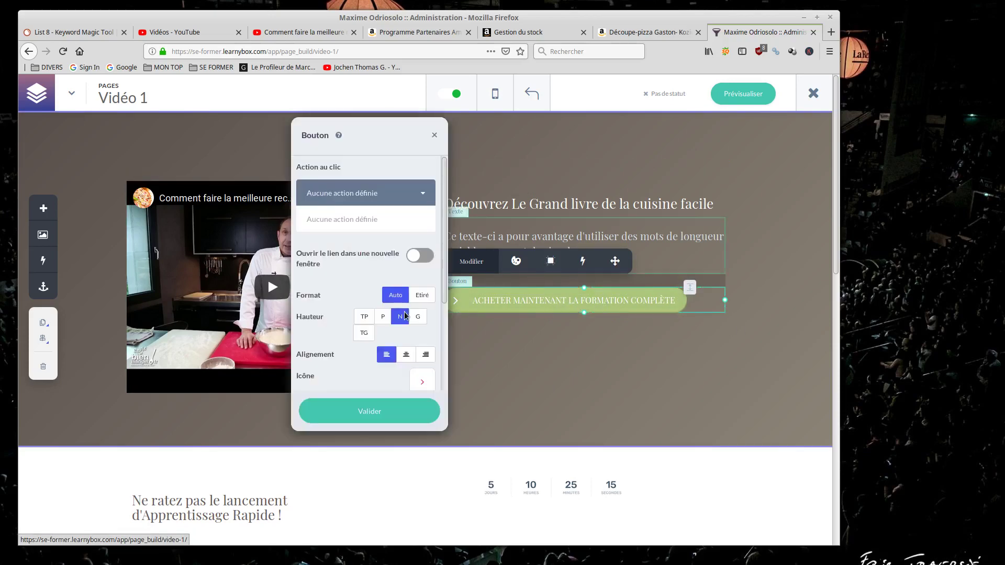
pyautogui.click(388, 416)
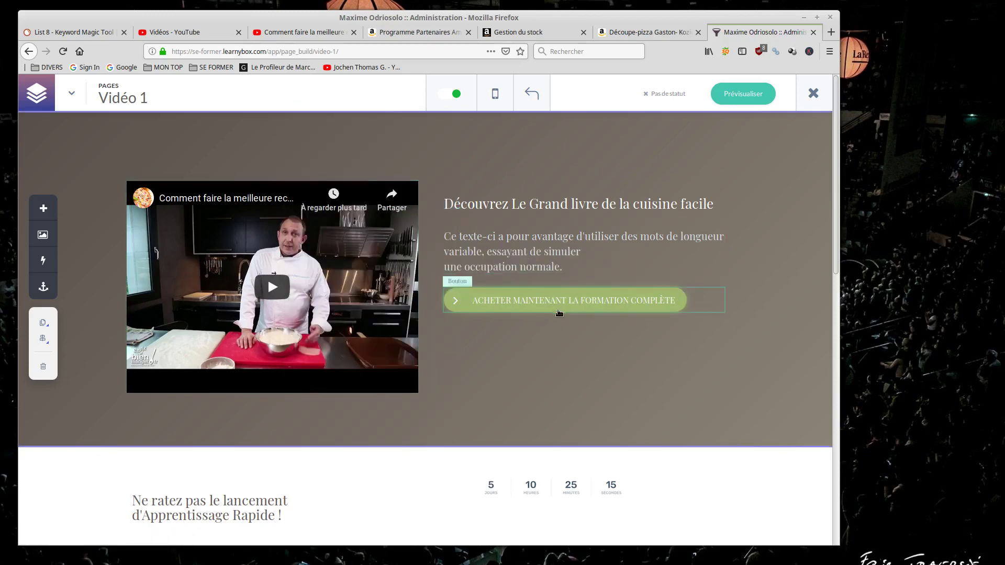
pyautogui.click(542, 294)
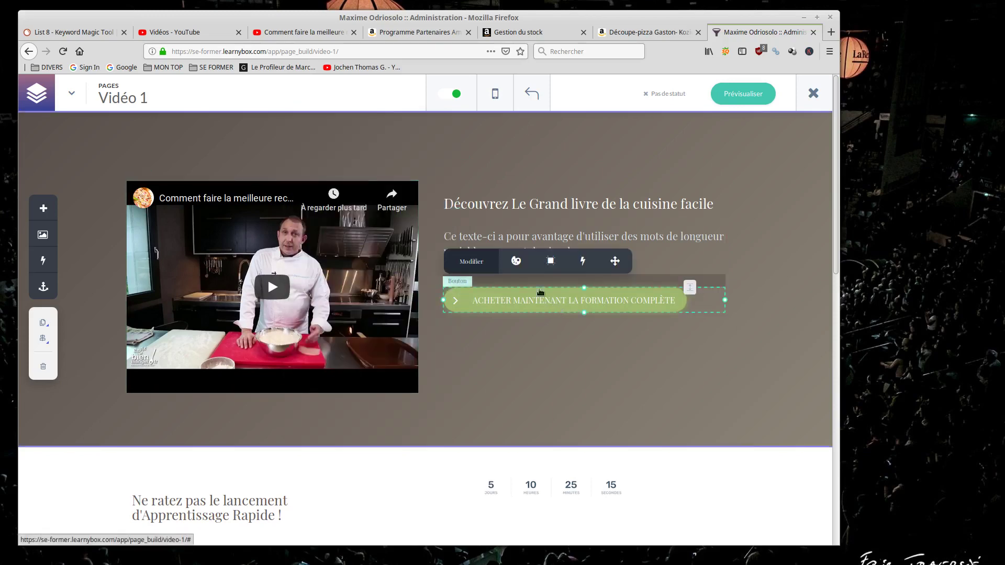
# Step: Leave the Vidéo 1 page editor, look through the funnel's Vente page and copy that page's address
pyautogui.click(820, 99)
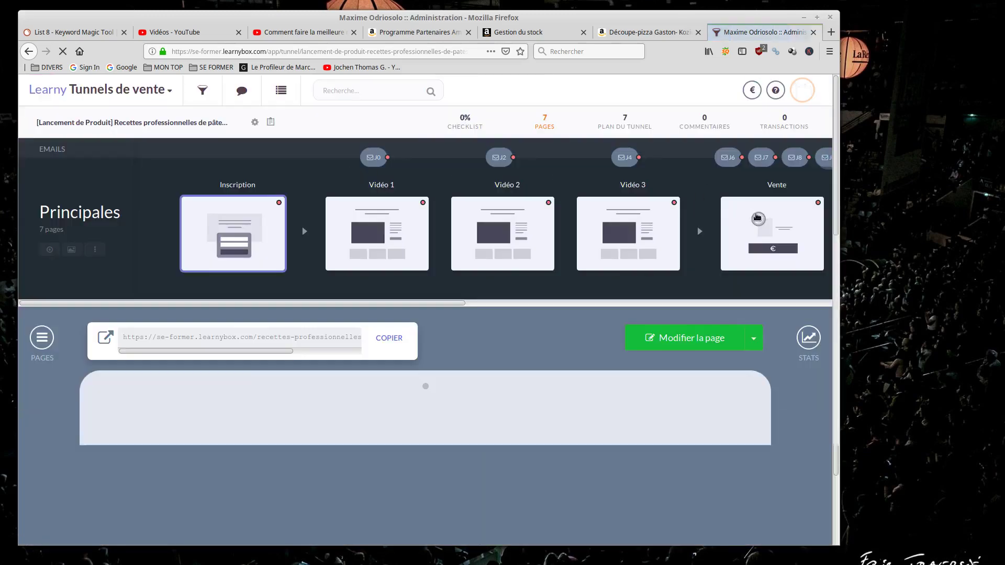
pyautogui.click(762, 205)
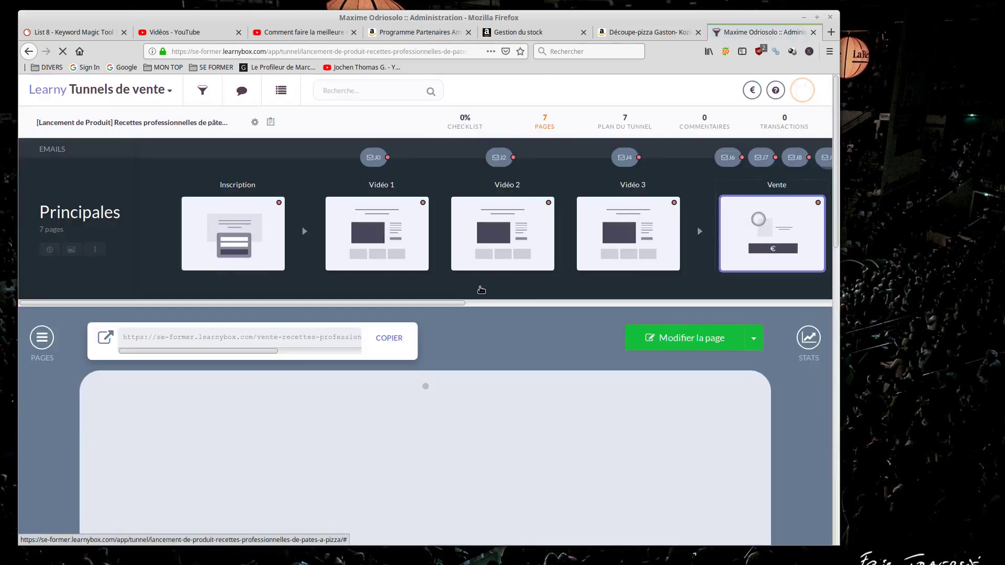
pyautogui.scroll(-3, 531, 224)
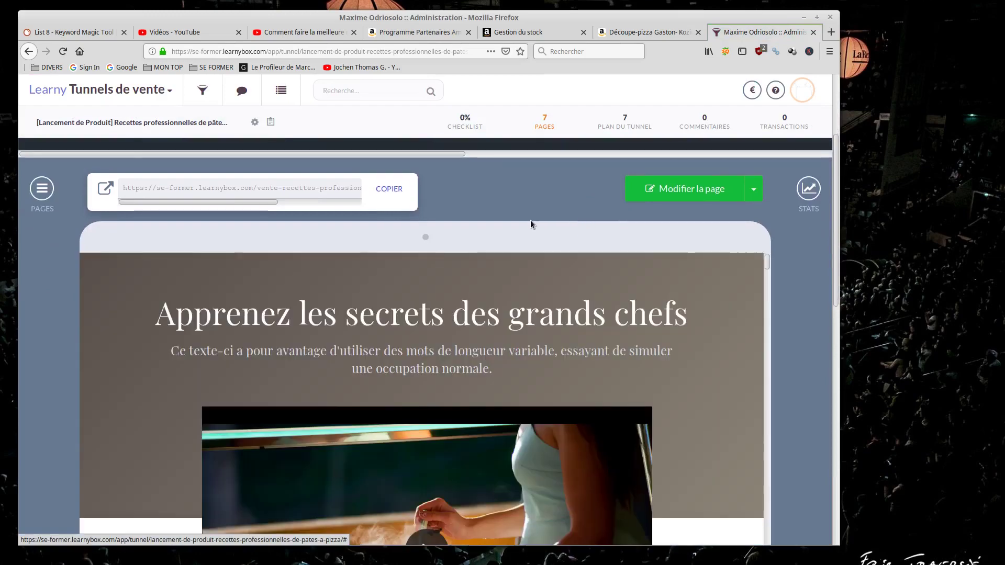
pyautogui.scroll(-6, 544, 228)
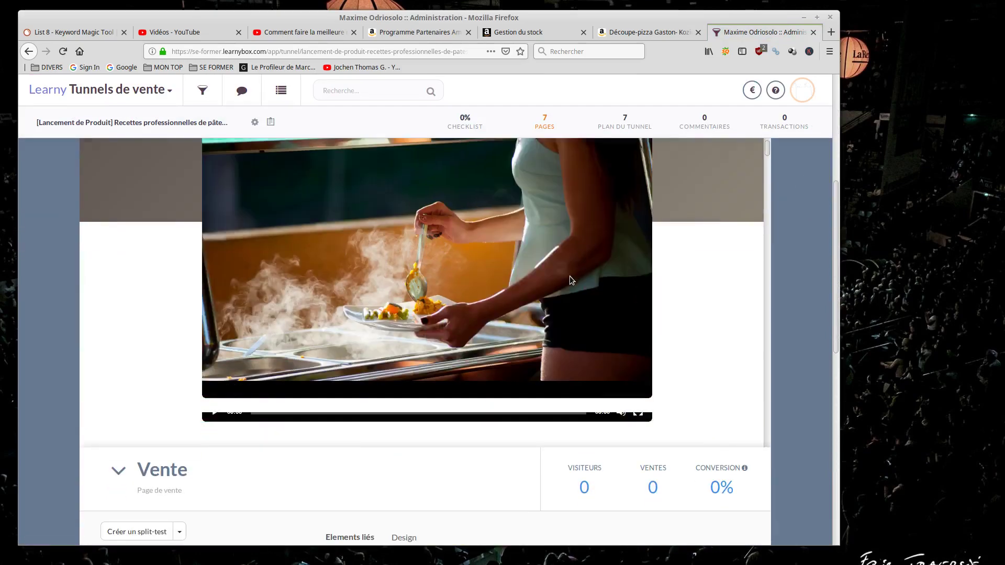
pyautogui.scroll(-10, 570, 280)
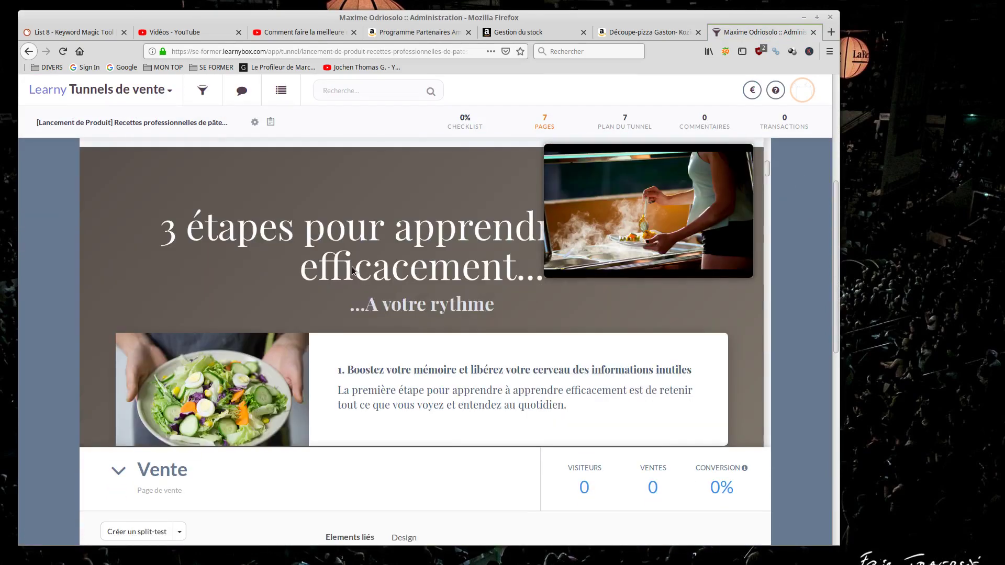
pyautogui.scroll(-8, 353, 271)
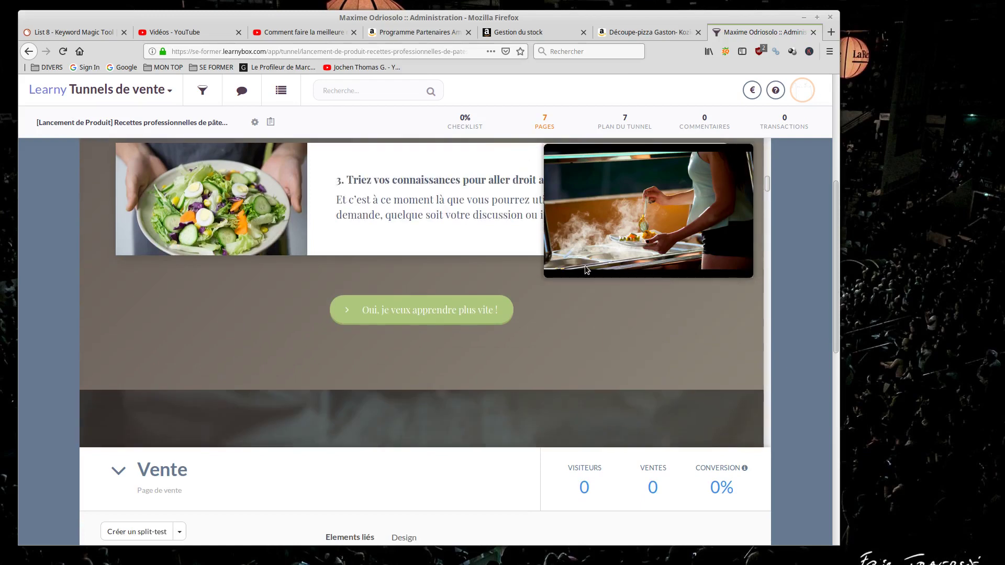
pyautogui.scroll(-6, 558, 262)
pyautogui.moveTo(833, 276); pyautogui.dragTo(829, 178)
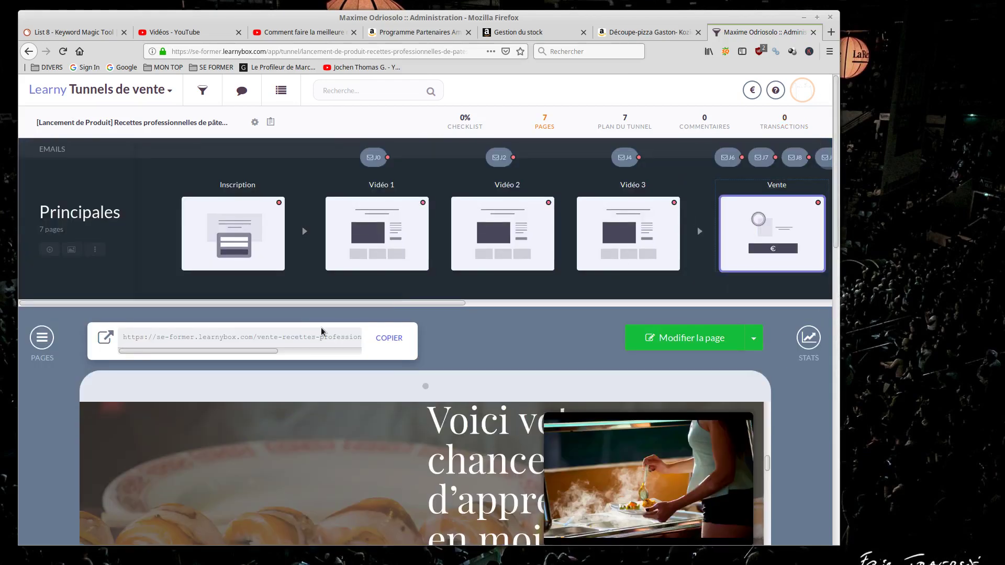
pyautogui.scroll(-1, 322, 331)
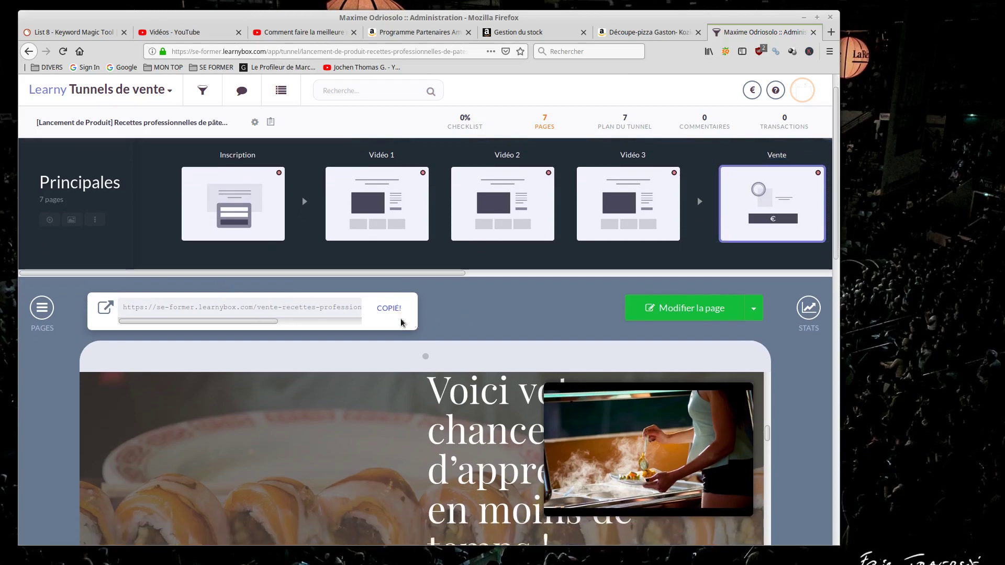
# Step: Select the Vidéo 1 page in the funnel, check its preview and open the page for editing
pyautogui.click(415, 182)
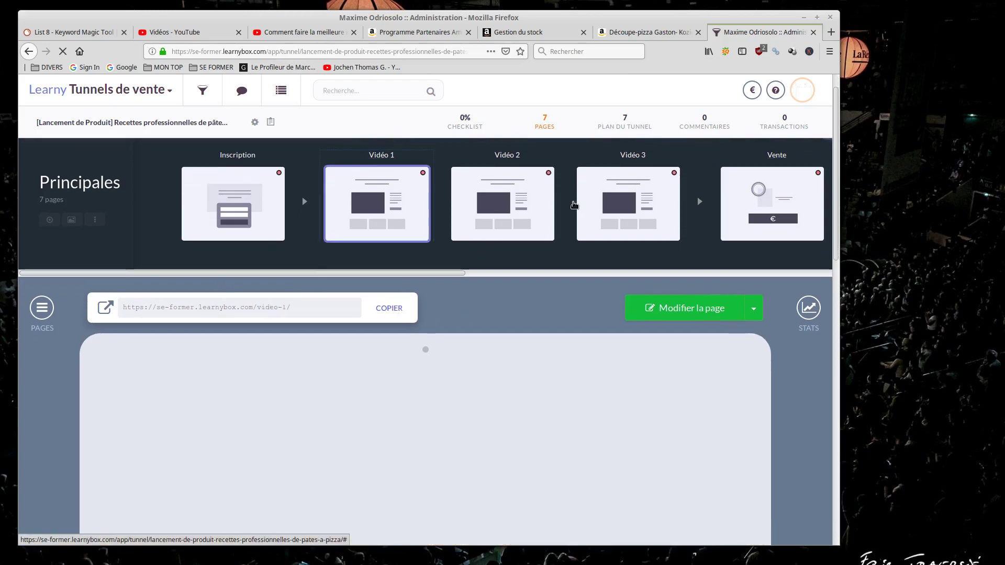
pyautogui.scroll(-6, 574, 205)
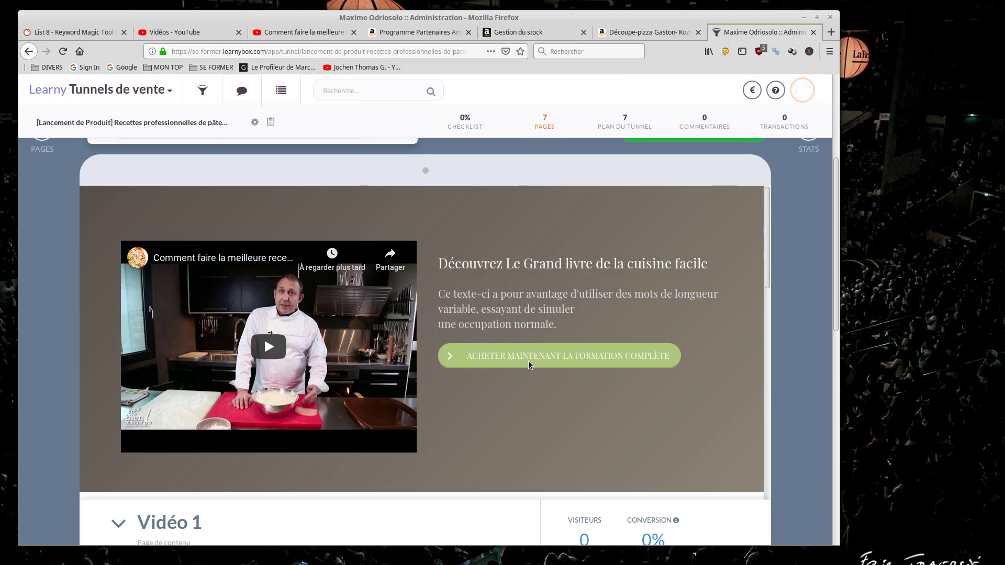
pyautogui.scroll(1, 602, 335)
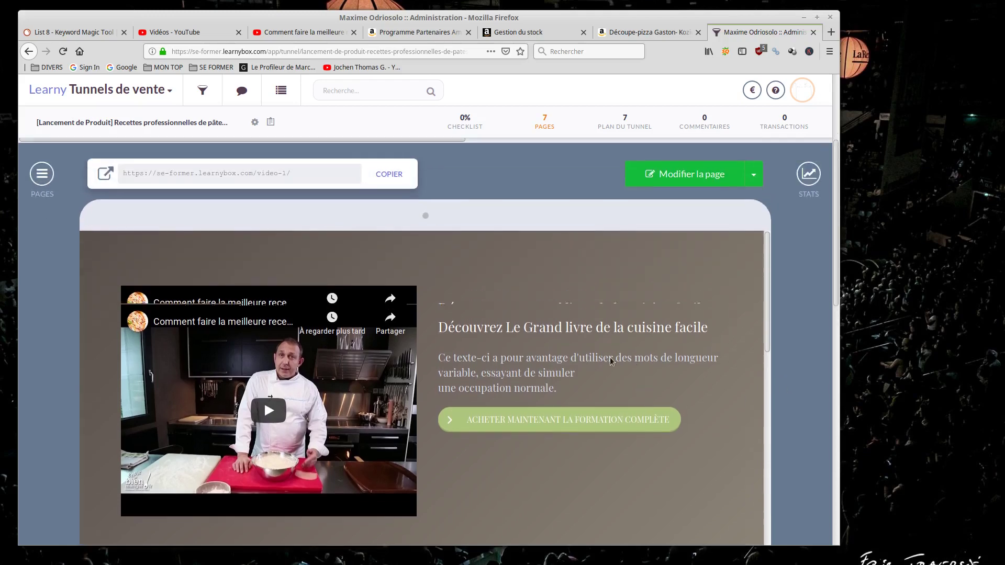
pyautogui.scroll(-1, 486, 325)
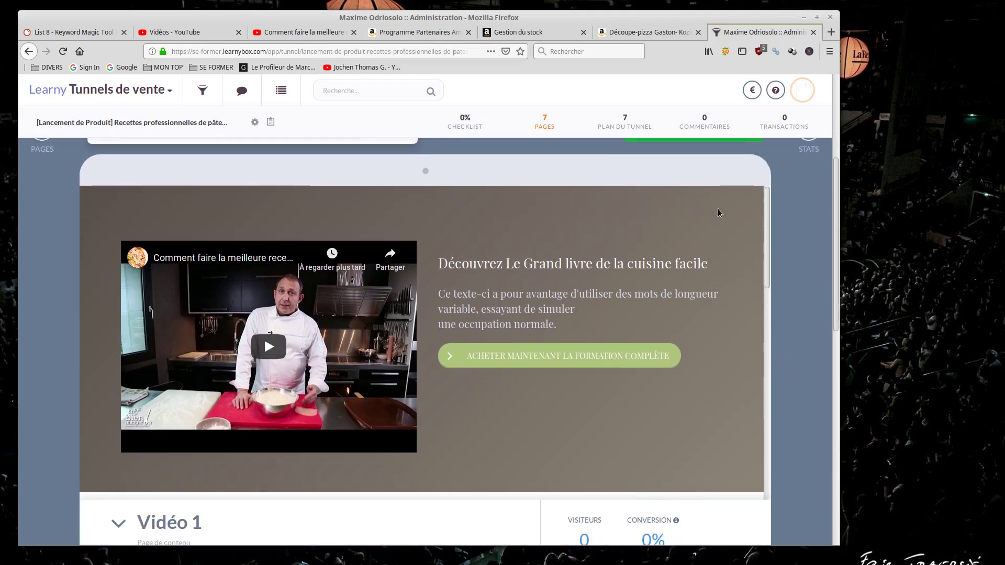
pyautogui.scroll(3, 717, 212)
pyautogui.click(696, 248)
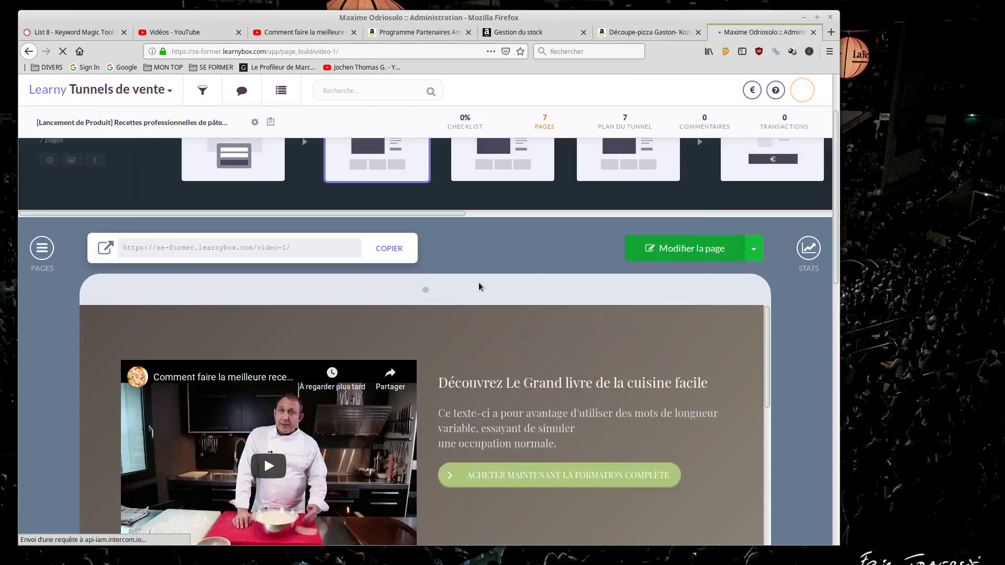
pyautogui.scroll(-4, 479, 286)
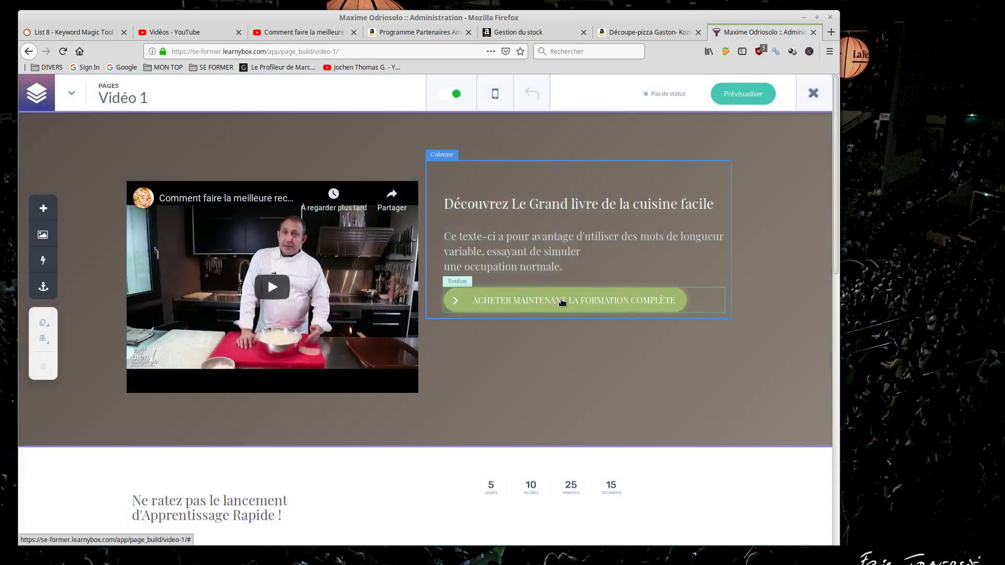
# Step: Link the "ACHETER MAINTENANT LA FORMATION COMPLÈTE" button to the copied Vente page address, validate it and return to the funnel overview
pyautogui.click(562, 302)
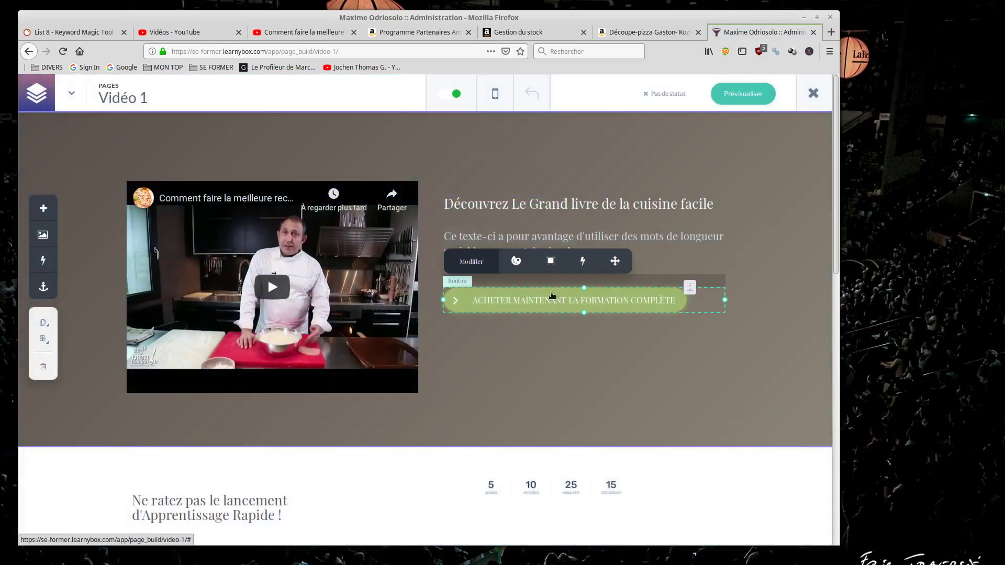
pyautogui.click(482, 263)
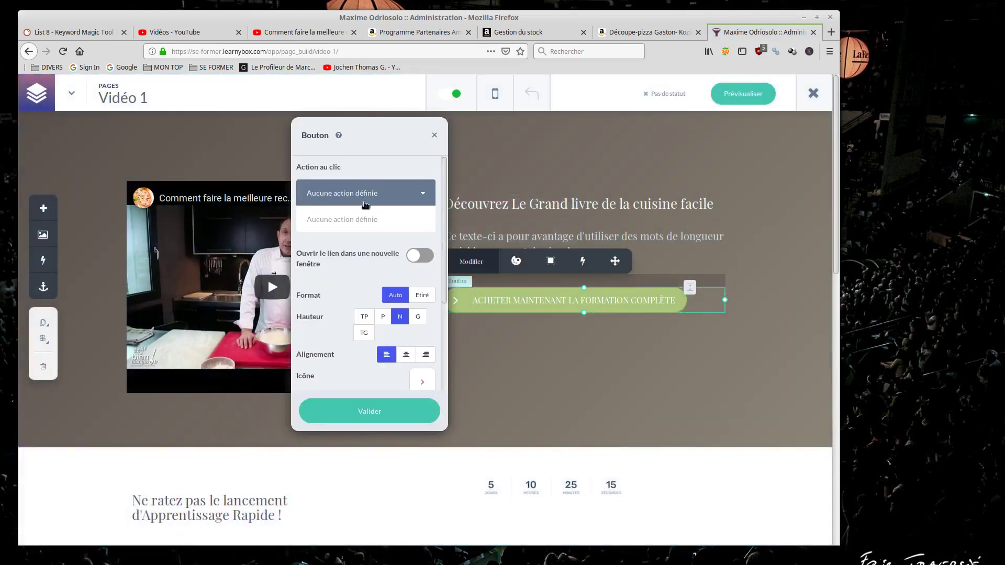
pyautogui.click(366, 204)
pyautogui.click(529, 195)
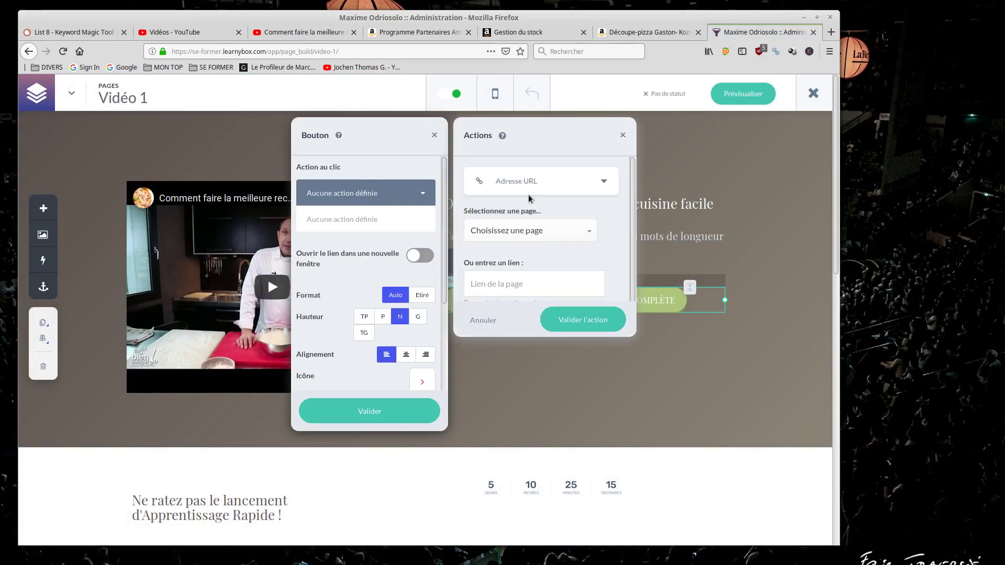
pyautogui.rightClick(511, 287)
pyautogui.click(534, 337)
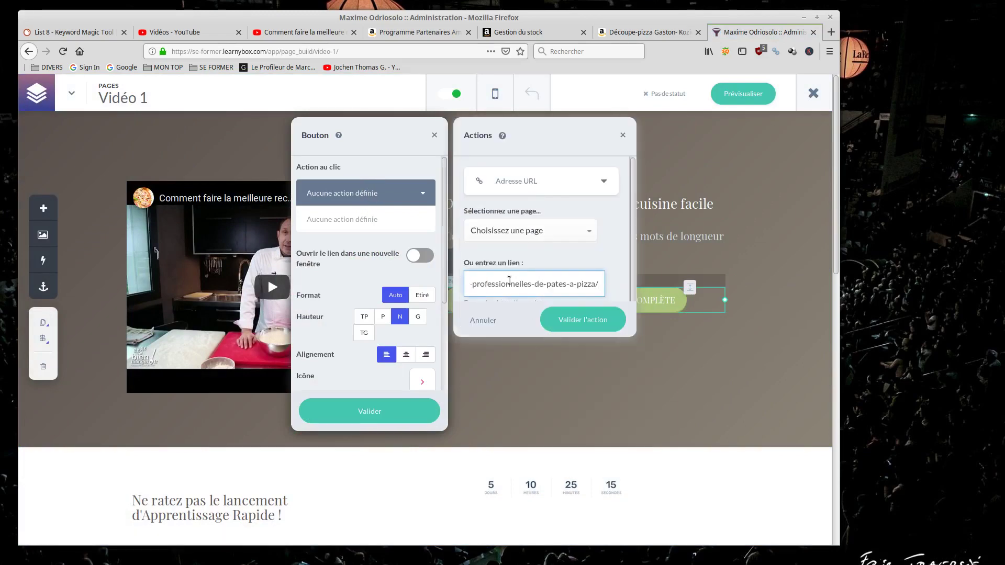
pyautogui.moveTo(533, 286); pyautogui.dragTo(423, 283)
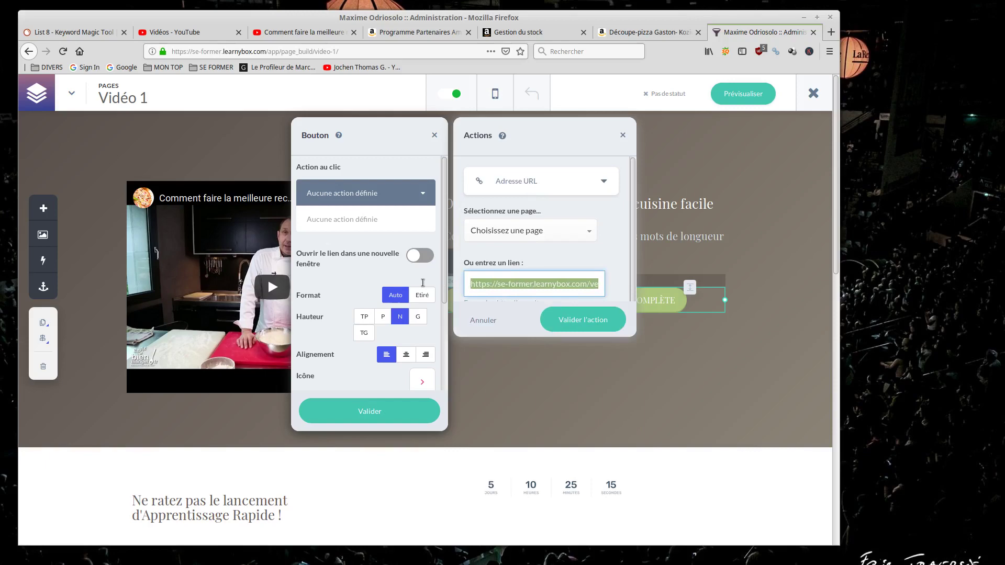
pyautogui.click(590, 321)
pyautogui.click(407, 411)
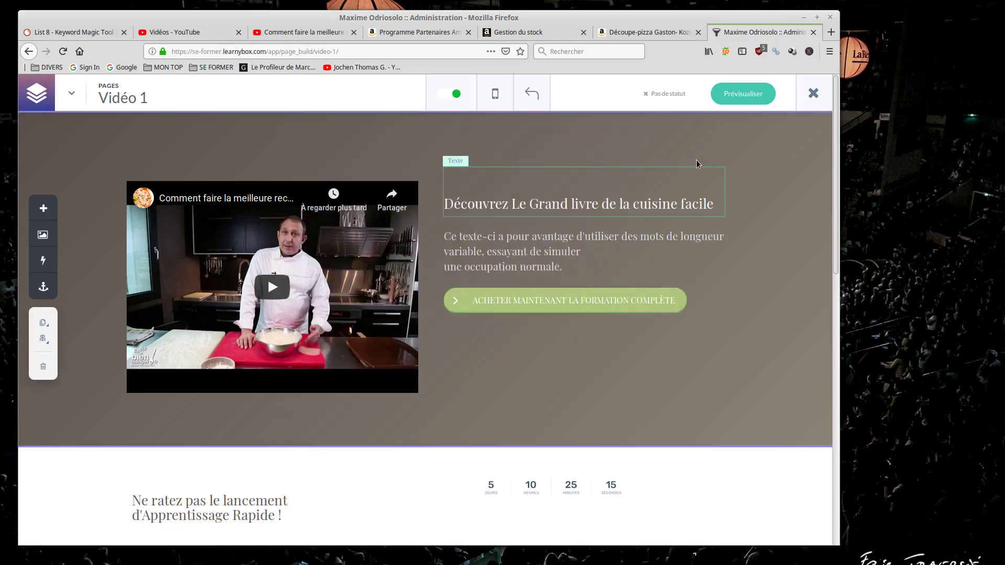
pyautogui.click(812, 95)
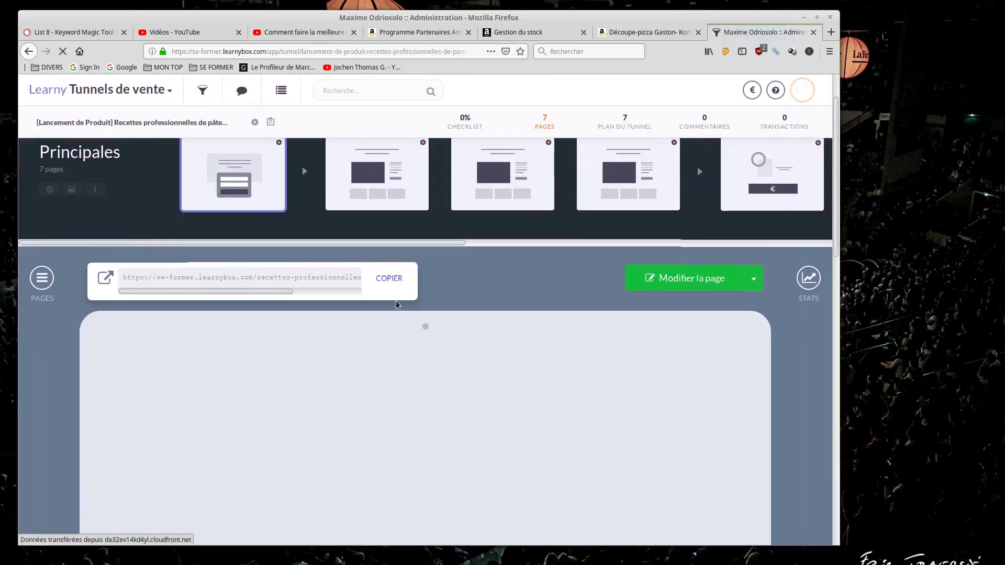
pyautogui.scroll(-5, 532, 285)
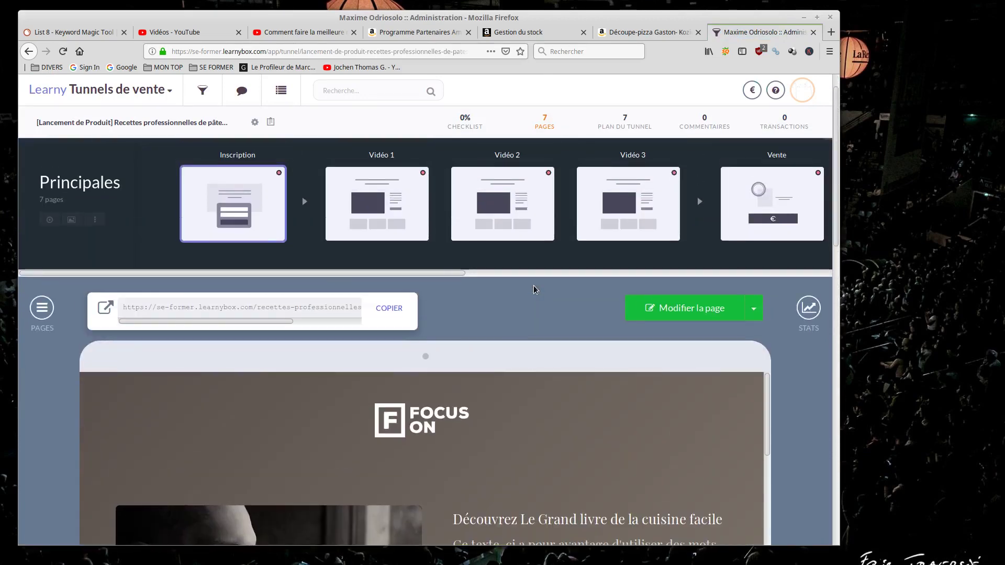
# Step: Examine the Inscription page's preview, including its header text, its video button and the ACHETER button above the product image
pyautogui.scroll(-2, 502, 344)
pyautogui.scroll(-10, 501, 344)
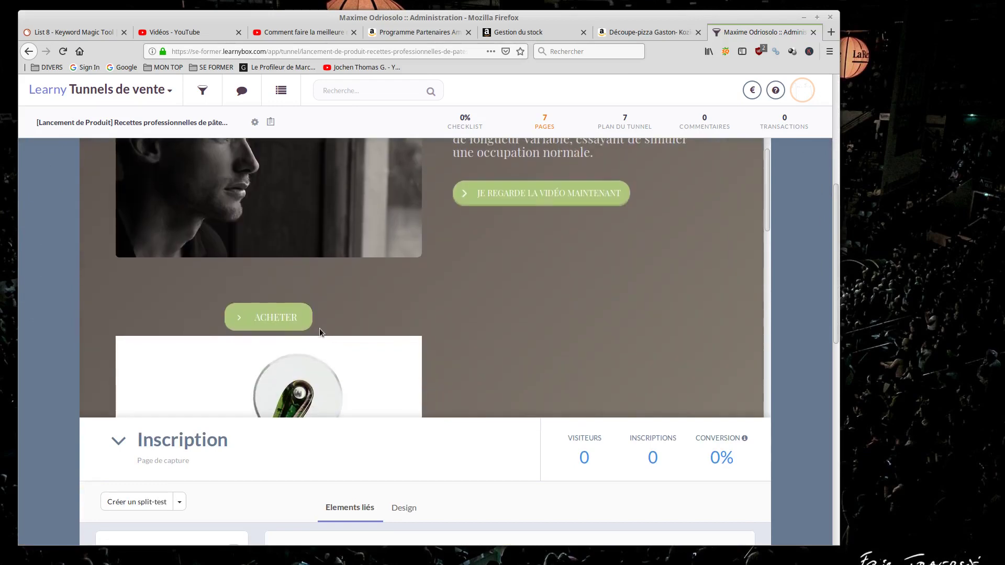
pyautogui.scroll(-1, 267, 236)
pyautogui.scroll(5, 277, 262)
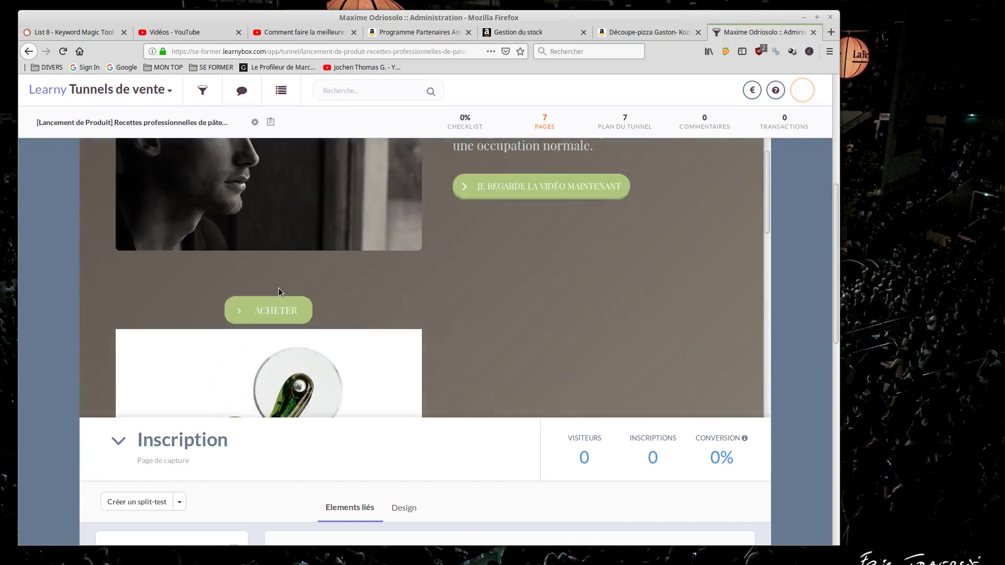
pyautogui.scroll(-4, 300, 324)
pyautogui.scroll(-1, 314, 309)
pyautogui.scroll(3, 330, 304)
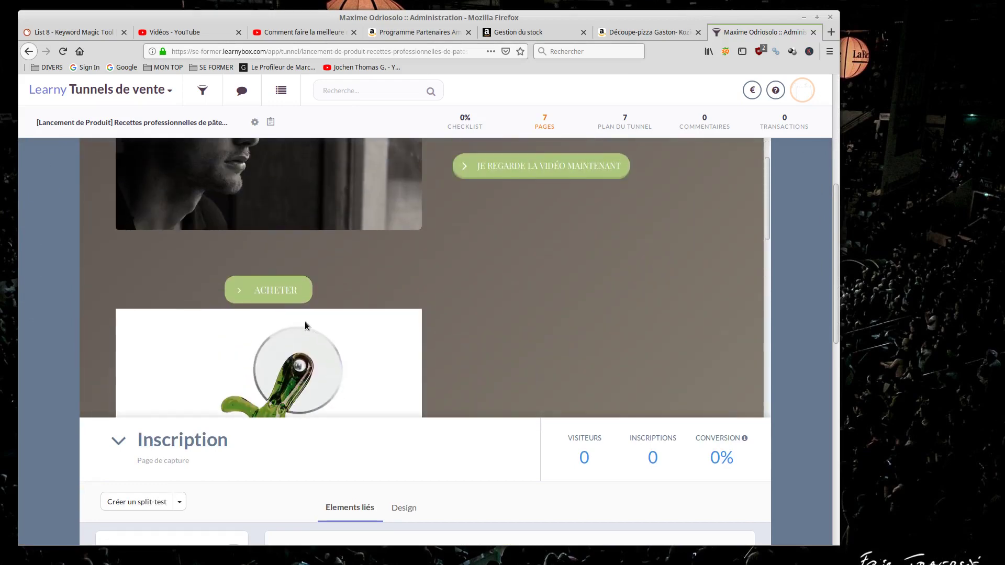
pyautogui.scroll(-2, 344, 241)
pyautogui.scroll(1, 502, 267)
pyautogui.scroll(5, 508, 262)
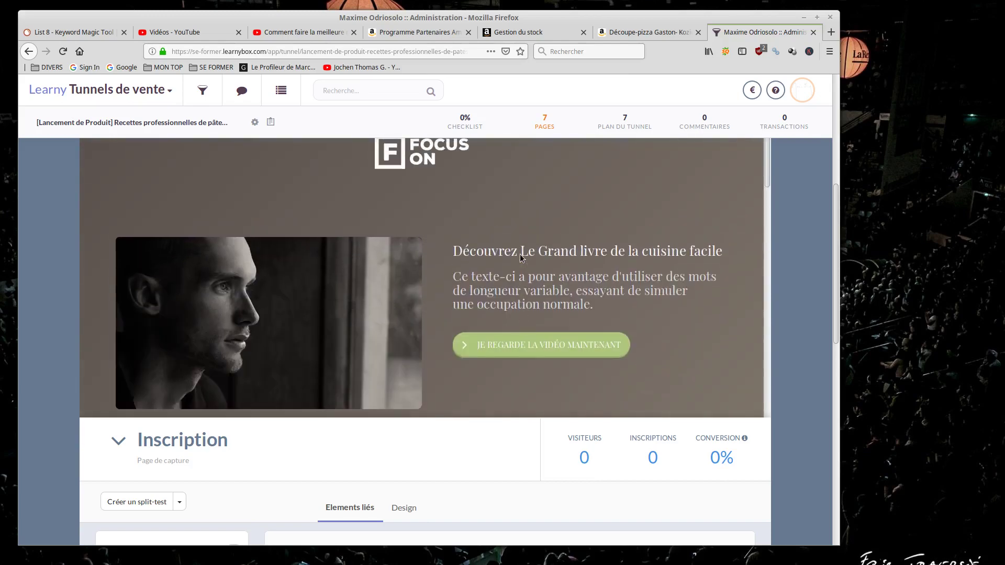
pyautogui.scroll(5, 788, 242)
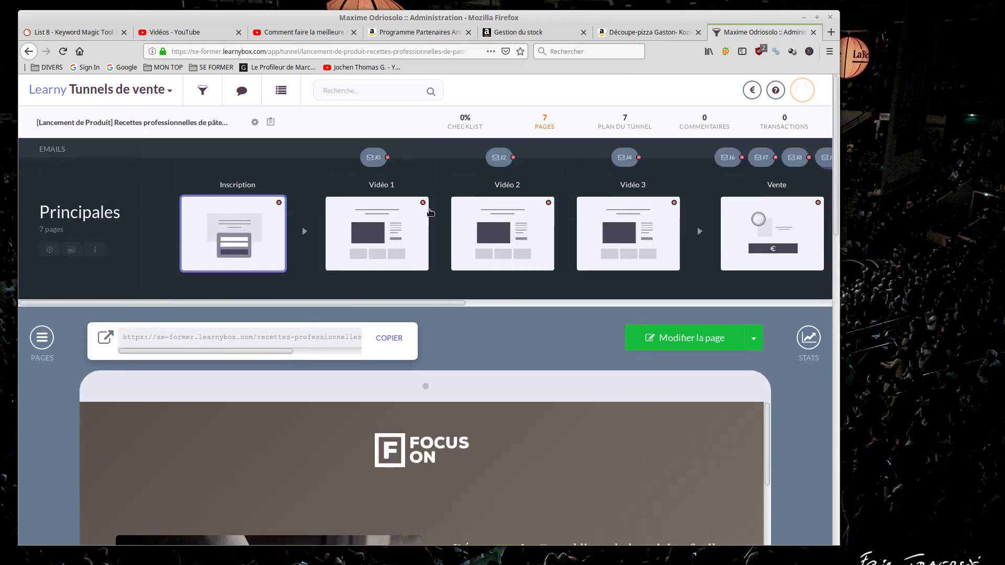
# Step: Select the Vidéo 1 page in the funnel and check the embedded video and purchase button in its preview
pyautogui.click(390, 231)
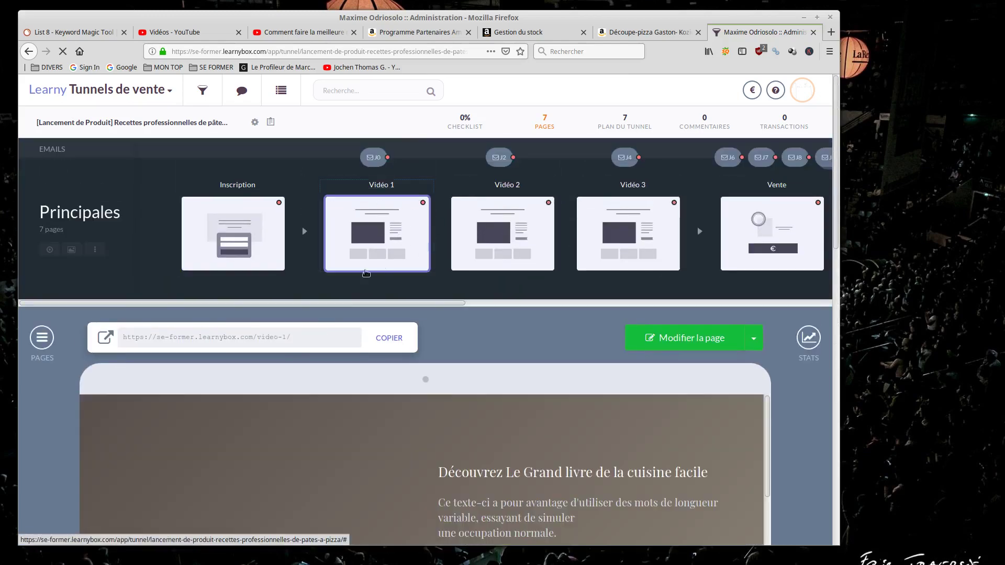
pyautogui.scroll(-3, 485, 307)
pyautogui.scroll(-3, 494, 301)
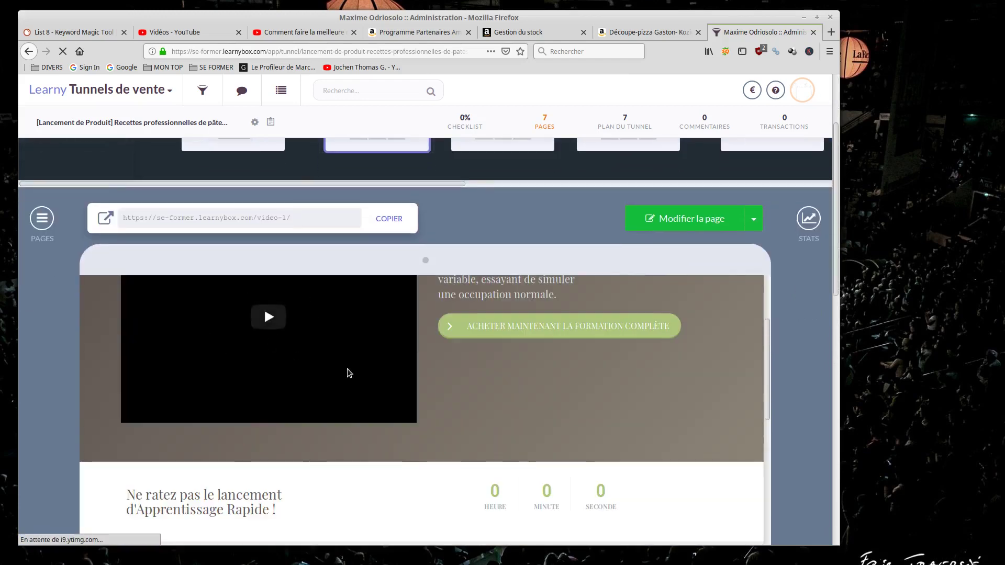
pyautogui.scroll(2, 601, 460)
pyautogui.scroll(-2, 660, 450)
pyautogui.scroll(1, 540, 423)
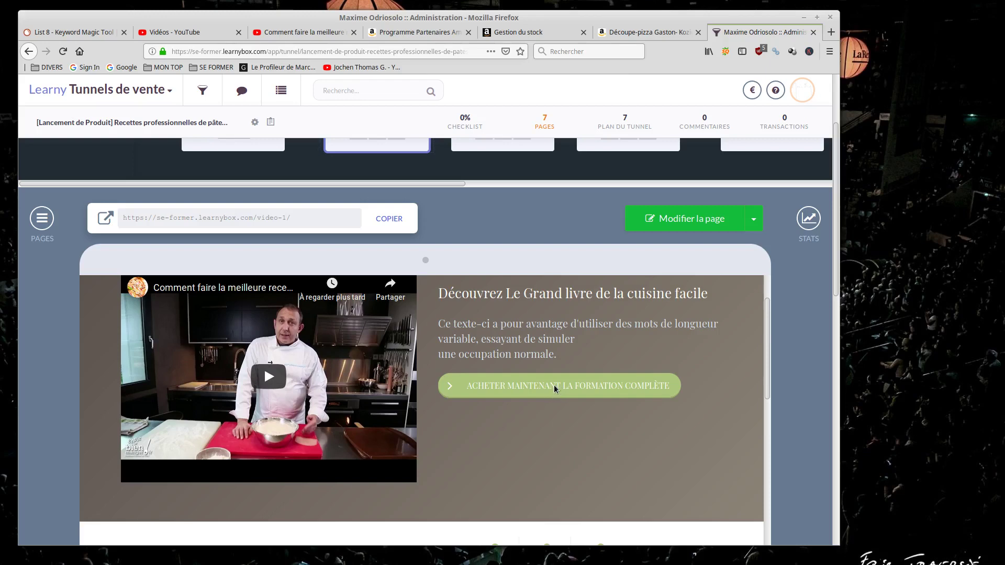
pyautogui.scroll(2, 650, 226)
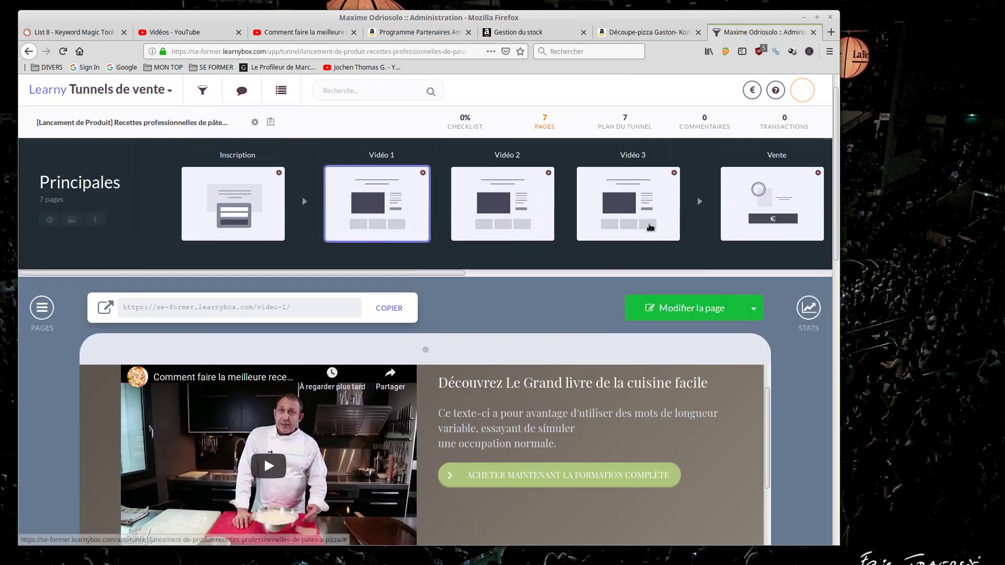
pyautogui.scroll(1, 651, 227)
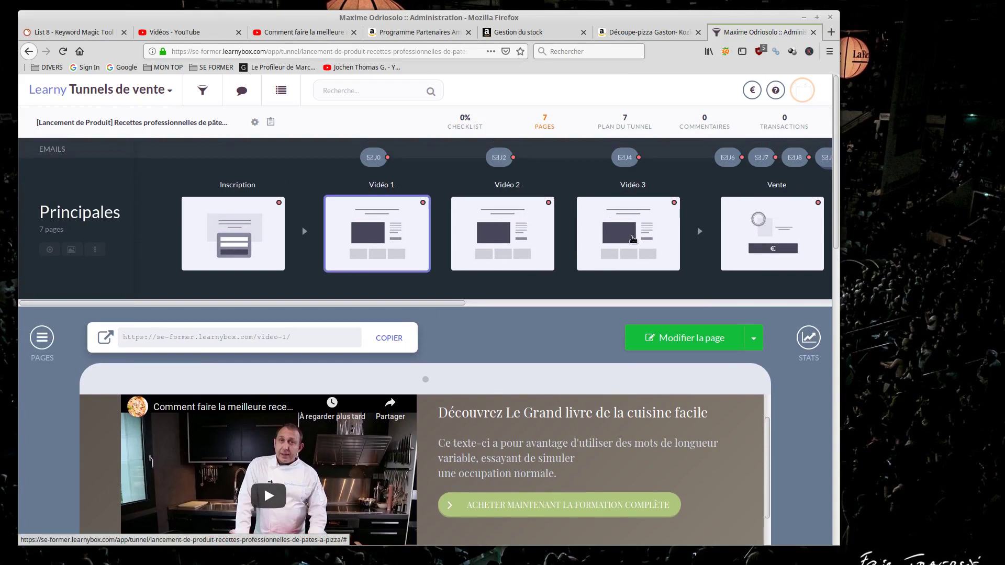
# Step: Select the Vidéo 3 page in the funnel and examine the video, text and button in its preview
pyautogui.click(633, 240)
pyautogui.scroll(-3, 474, 438)
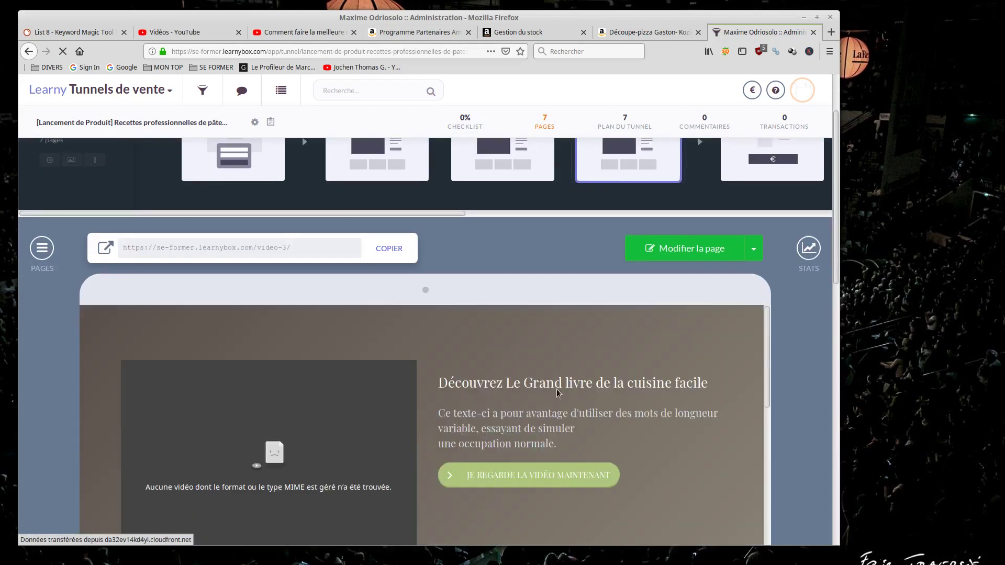
pyautogui.scroll(3, 636, 298)
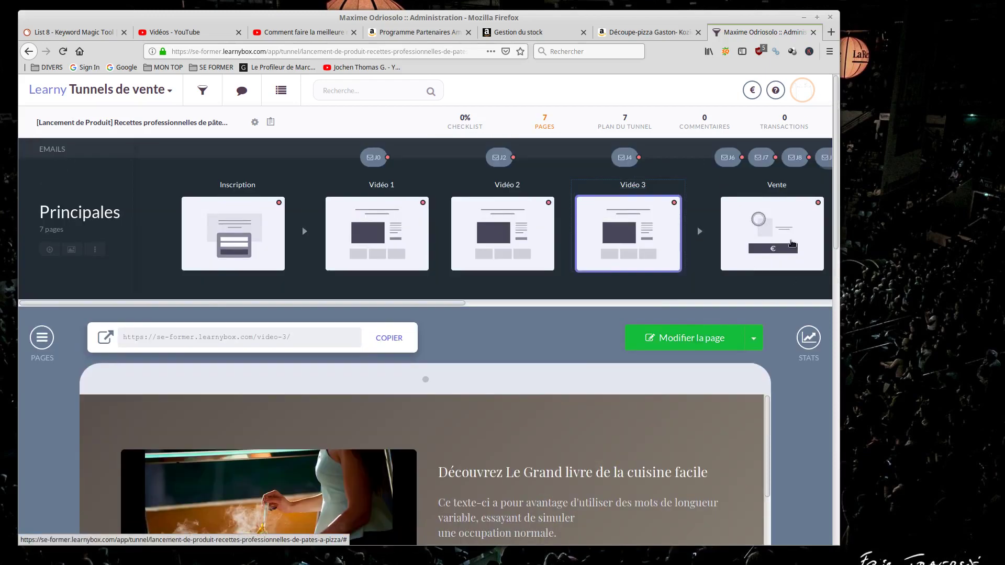
pyautogui.scroll(-6, 544, 317)
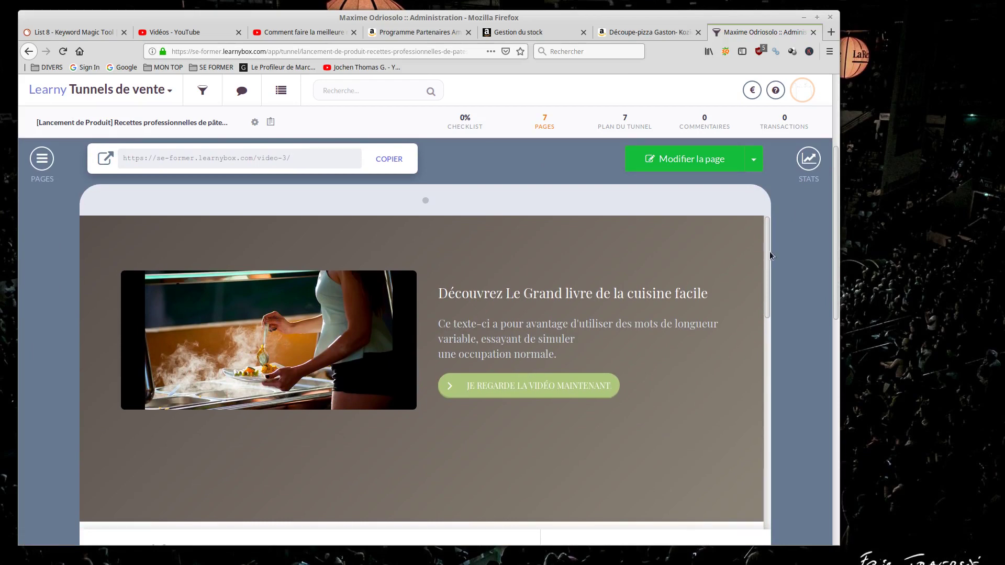
pyautogui.scroll(6, 770, 255)
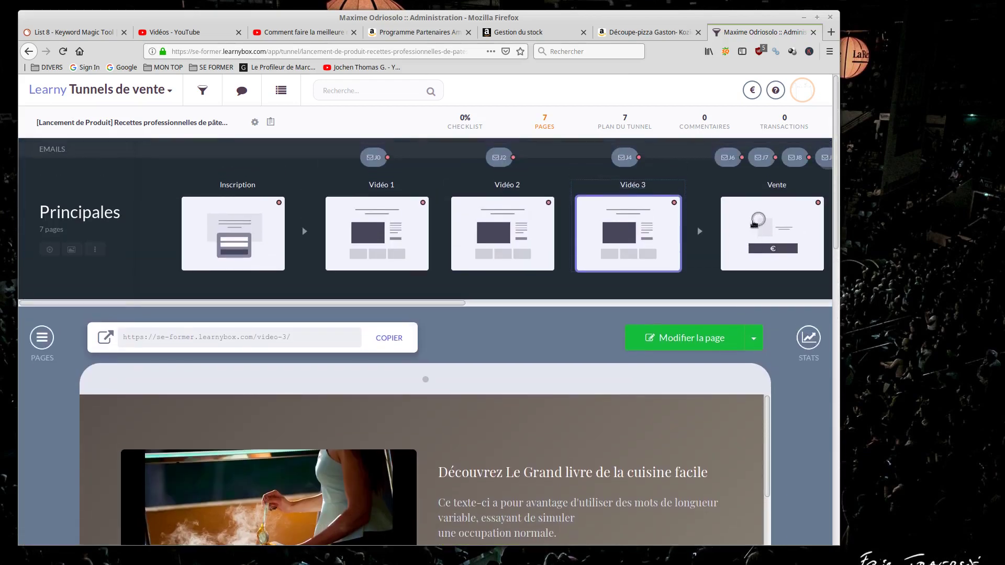
pyautogui.scroll(-9, 322, 320)
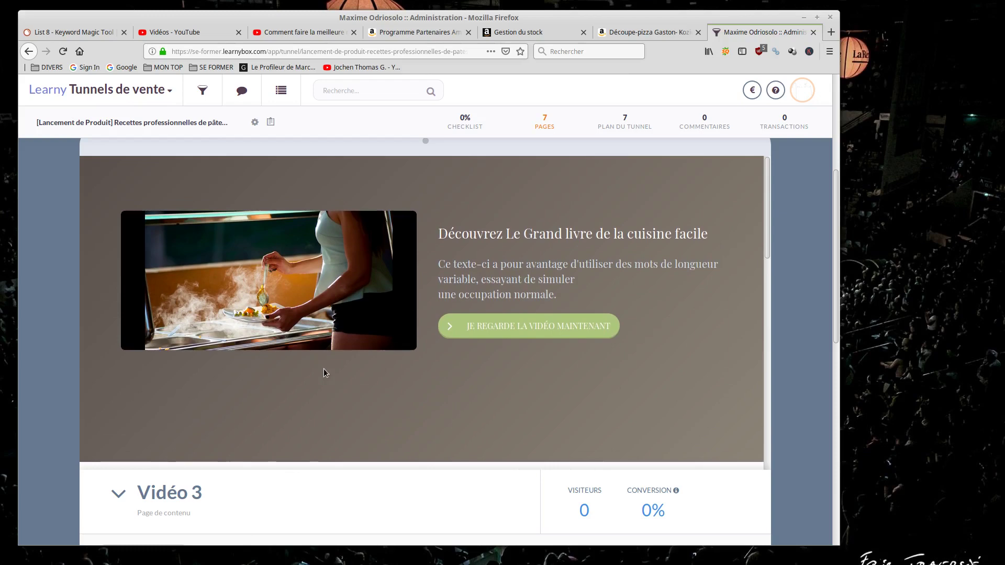
pyautogui.scroll(5, 323, 373)
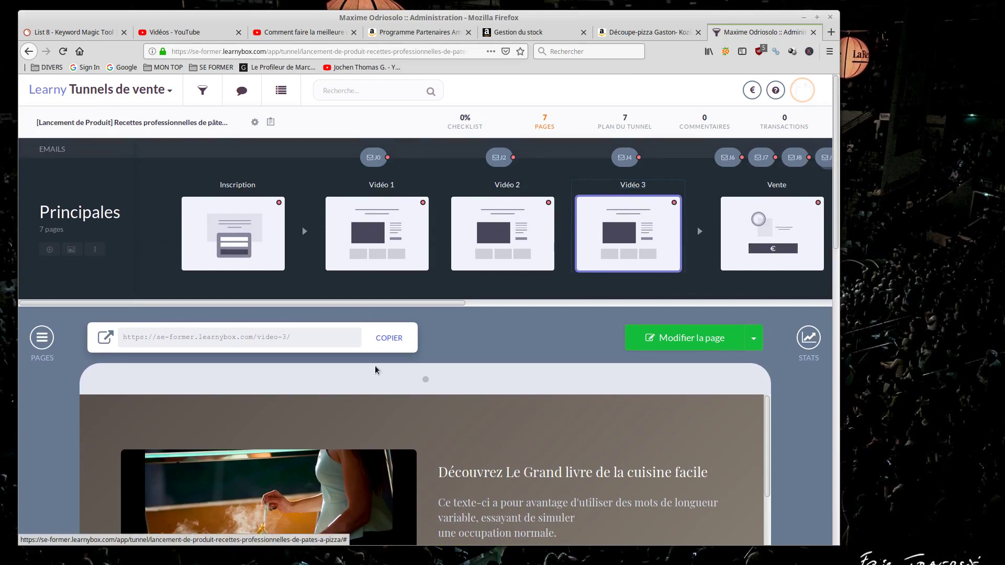
pyautogui.scroll(-3, 386, 380)
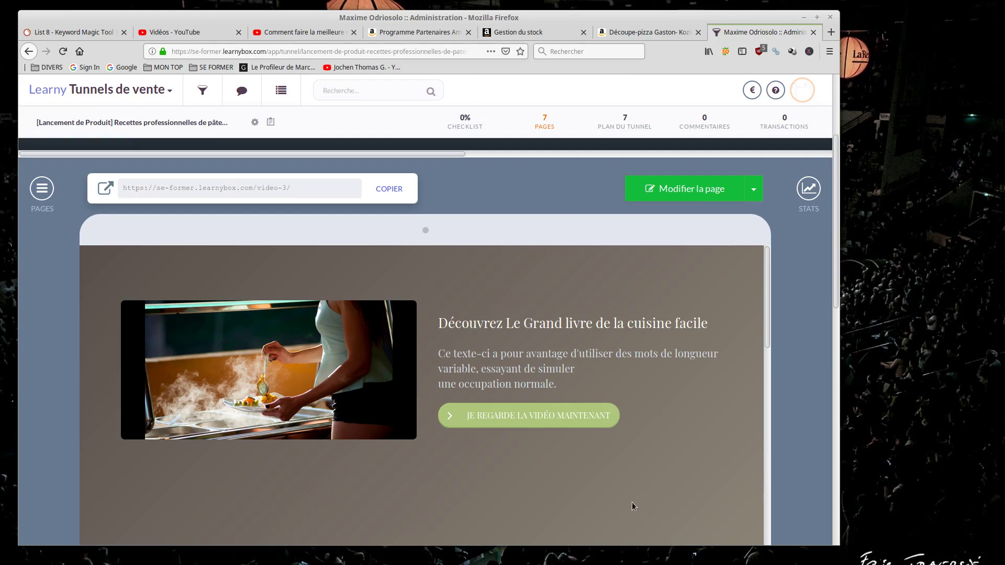
pyautogui.scroll(3, 494, 479)
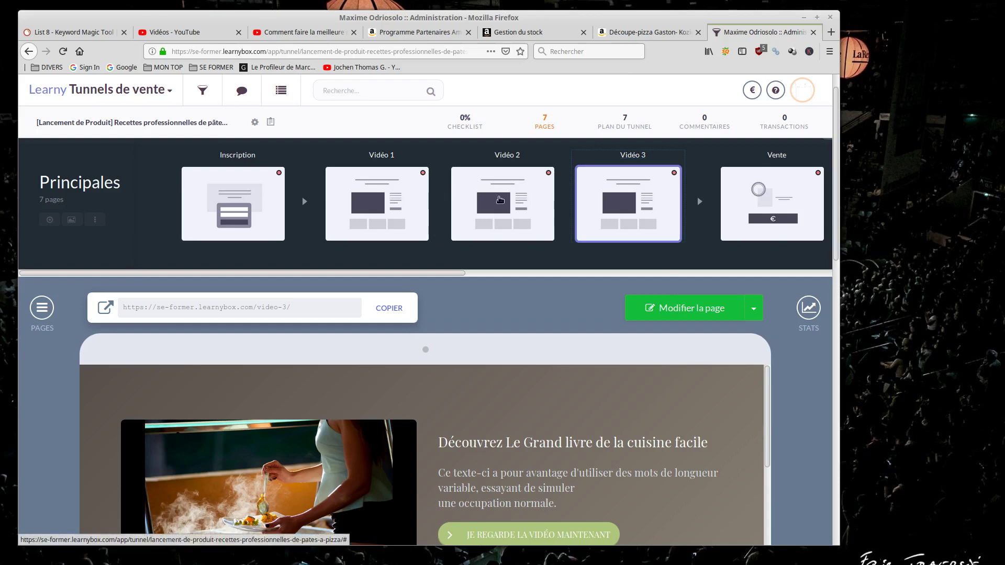
pyautogui.scroll(-4, 546, 274)
pyautogui.scroll(5, 611, 264)
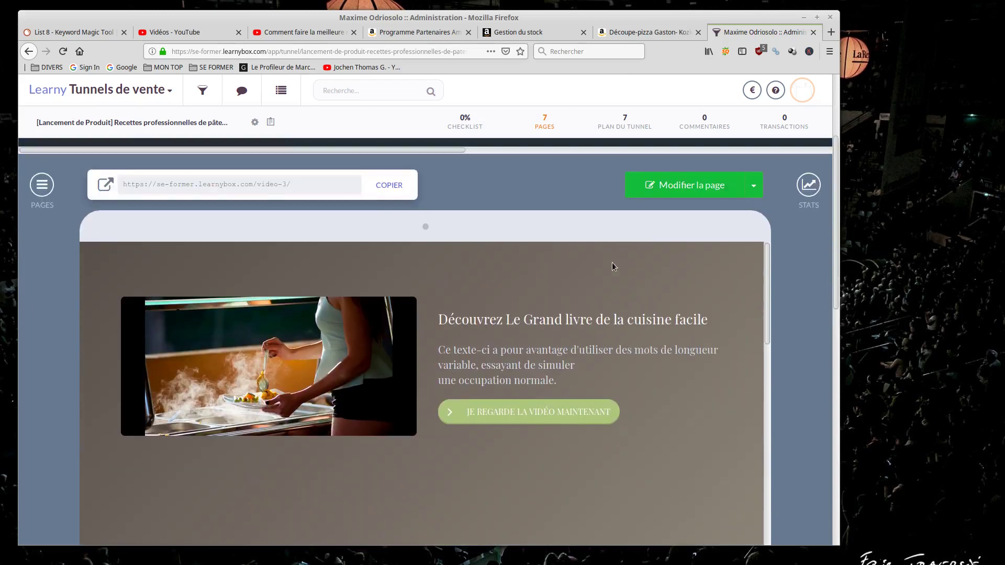
# Step: Select the Vente page in the funnel and review its headline and main video in the preview
pyautogui.click(778, 214)
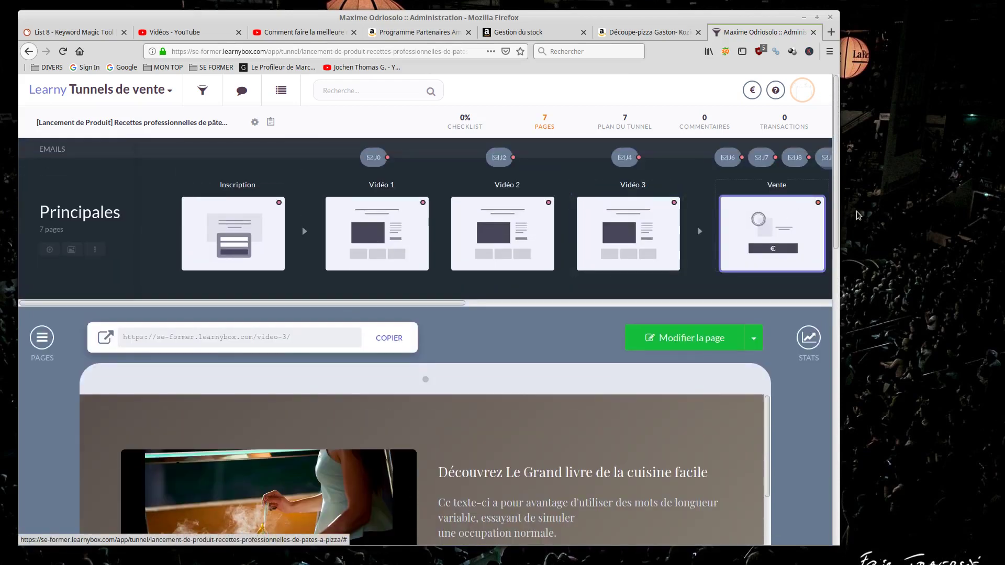
pyautogui.scroll(-1, 620, 239)
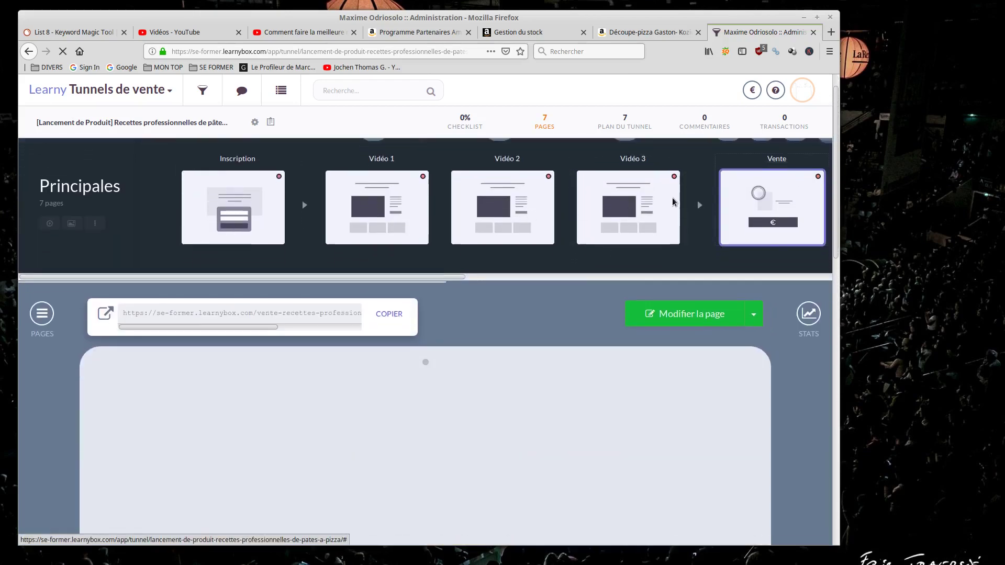
pyautogui.scroll(-1, 539, 259)
pyautogui.scroll(-3, 538, 258)
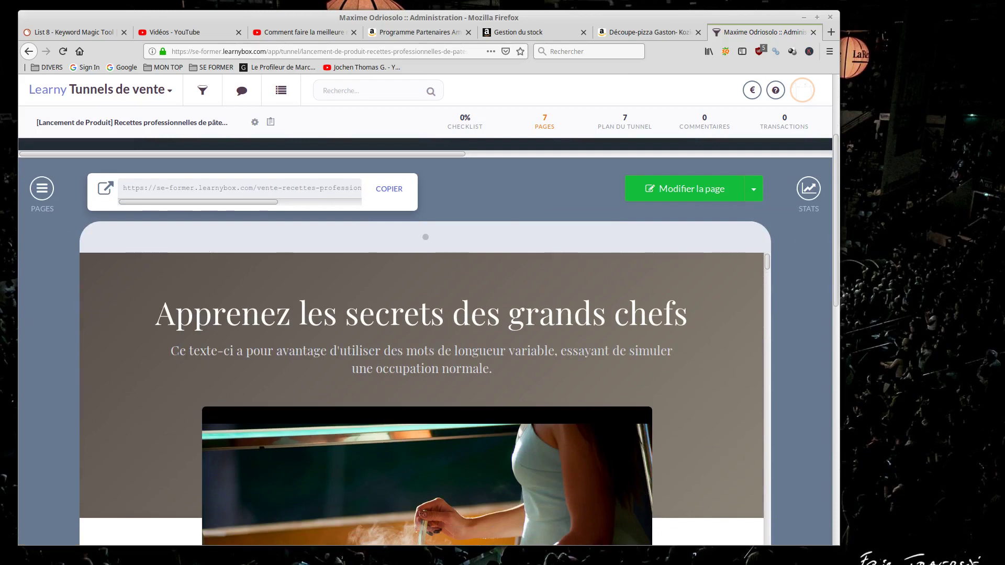
pyautogui.scroll(-2, 456, 198)
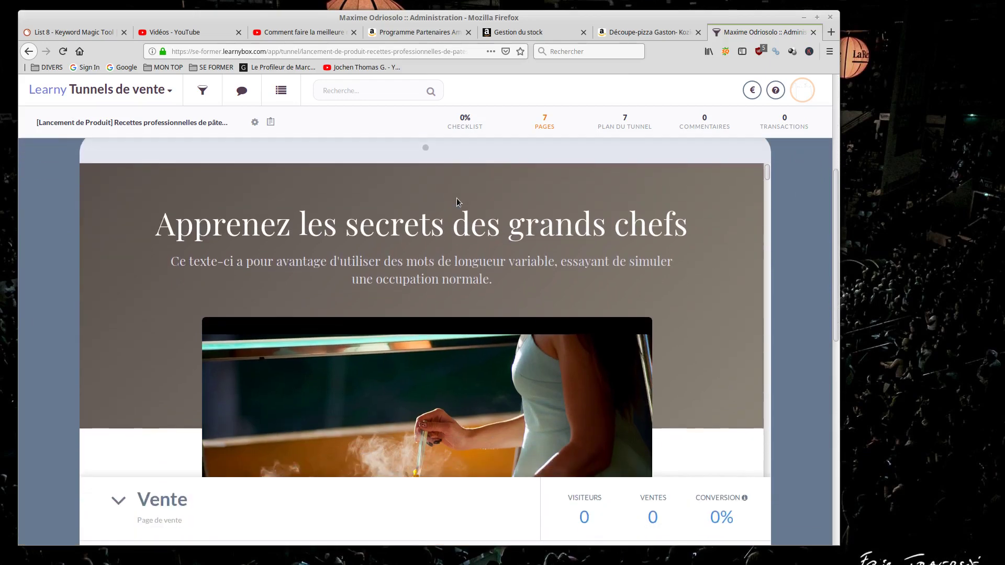
pyautogui.scroll(-3, 638, 255)
pyautogui.scroll(-3, 638, 255)
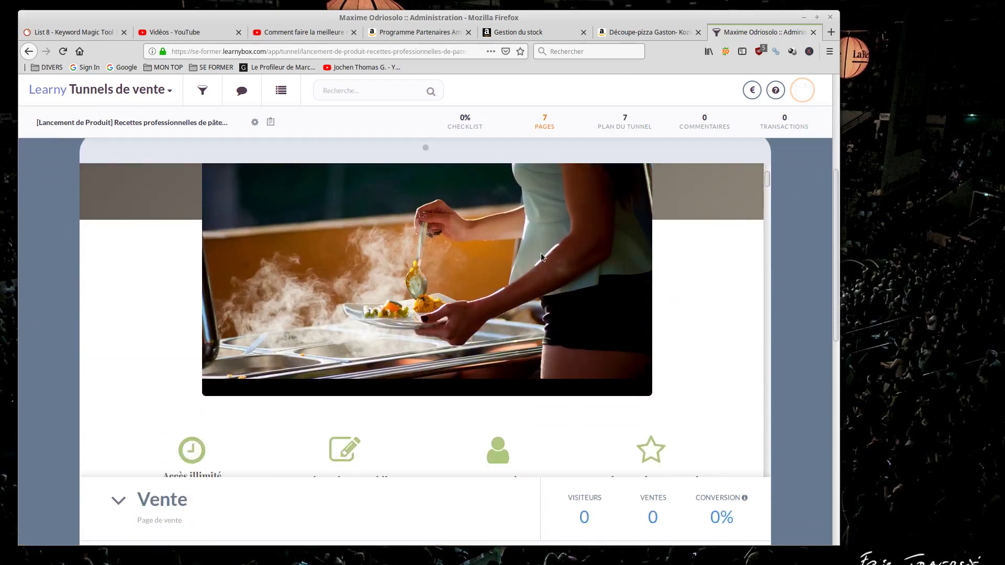
pyautogui.scroll(4, 545, 251)
pyautogui.scroll(2, 547, 230)
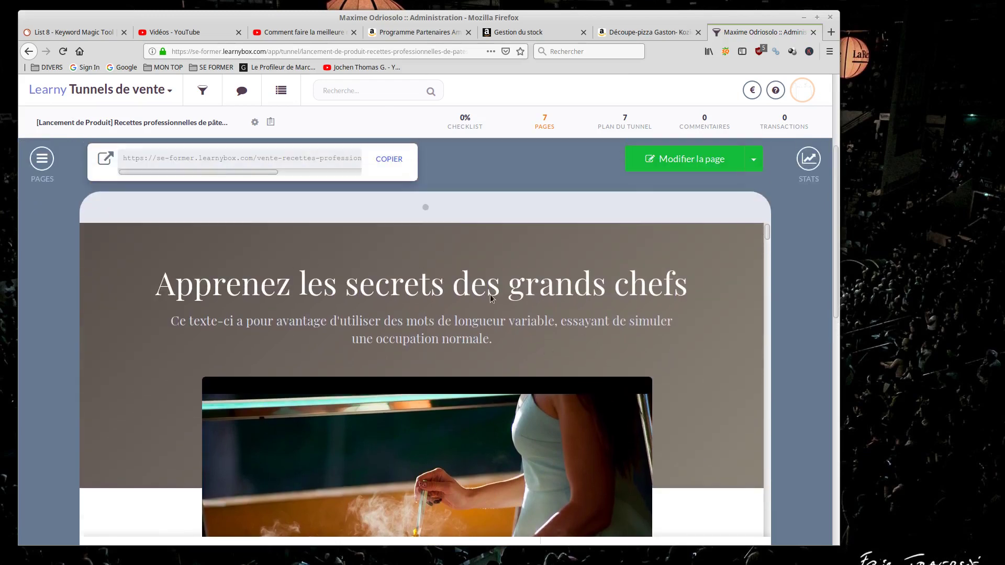
# Step: Examine the Vente page's benefits, testimonial and three-step sections in the preview, and return to its headline
pyautogui.scroll(-3, 527, 297)
pyautogui.scroll(-3, 528, 297)
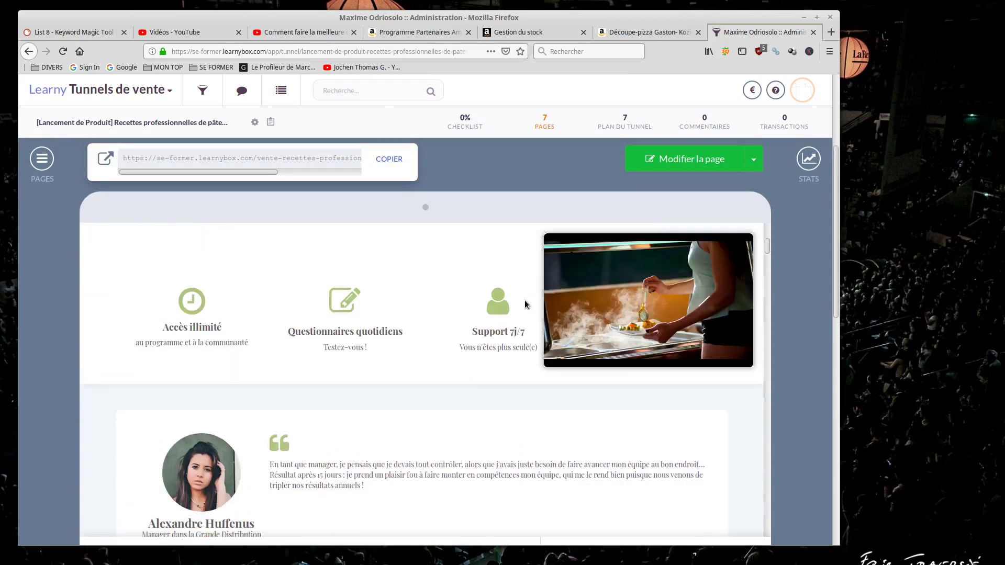
pyautogui.scroll(-2, 395, 357)
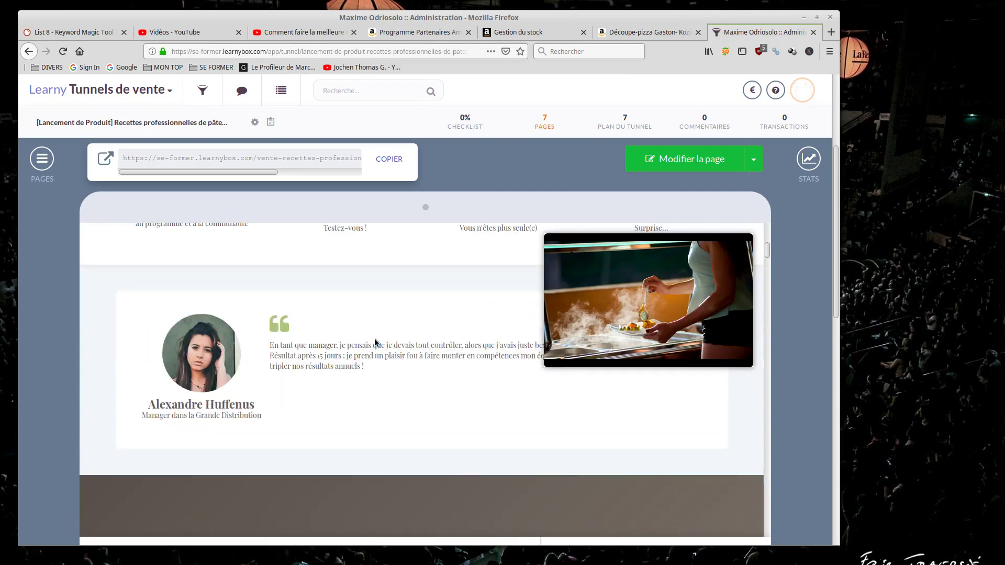
pyautogui.scroll(7, 375, 338)
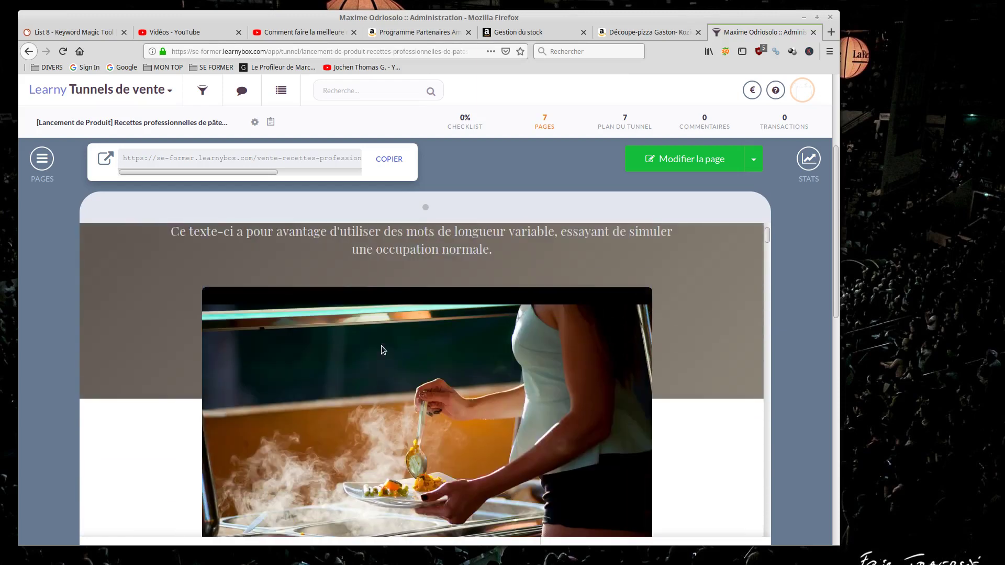
pyautogui.scroll(2, 382, 350)
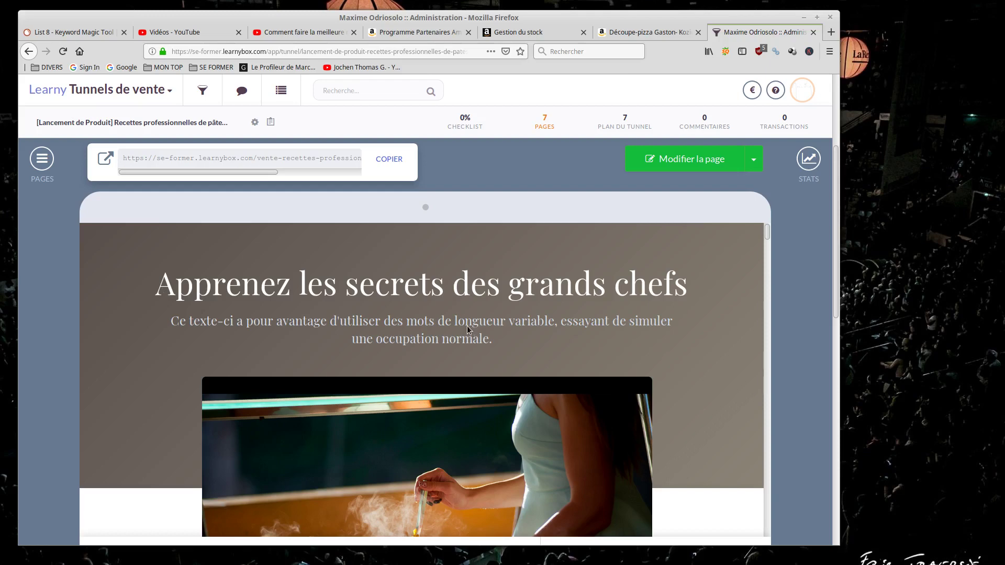
pyautogui.scroll(-10, 528, 225)
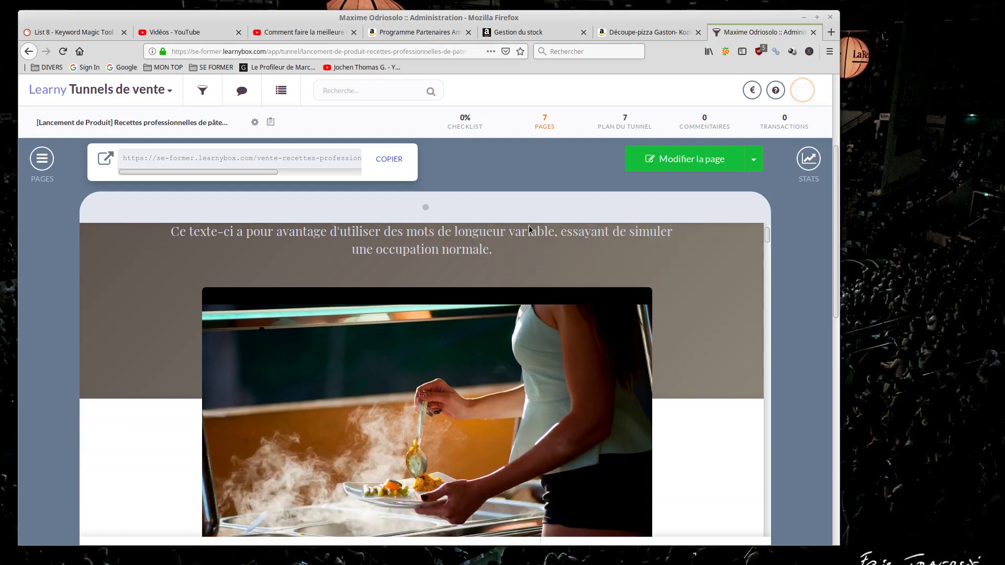
pyautogui.scroll(-5, 461, 330)
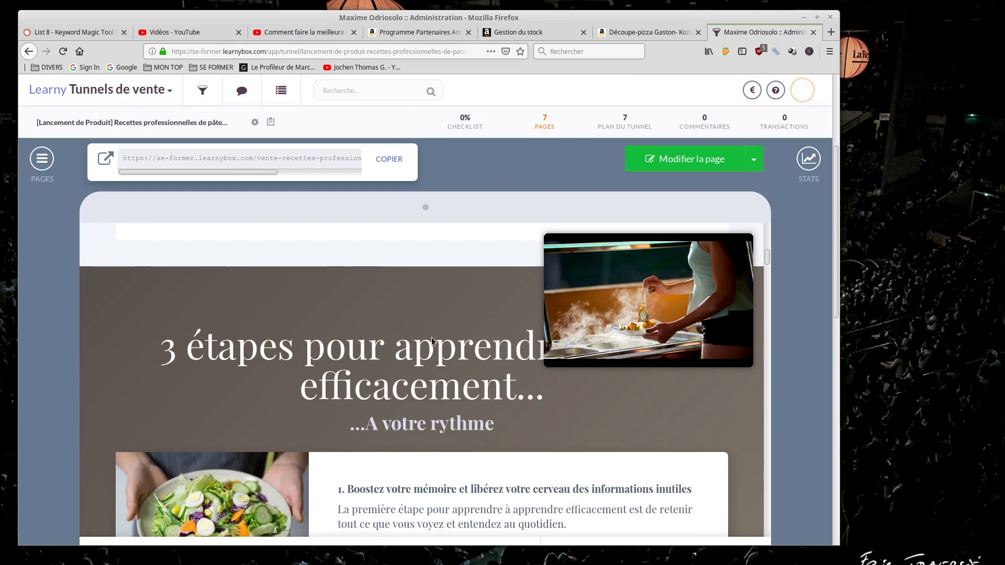
pyautogui.scroll(3, 432, 339)
pyautogui.scroll(5, 432, 342)
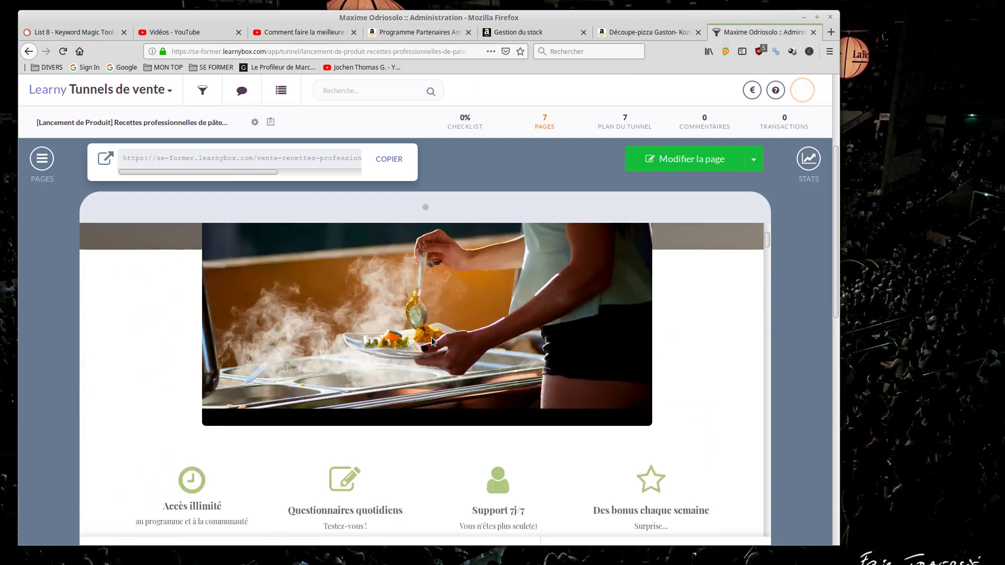
pyautogui.scroll(2, 527, 344)
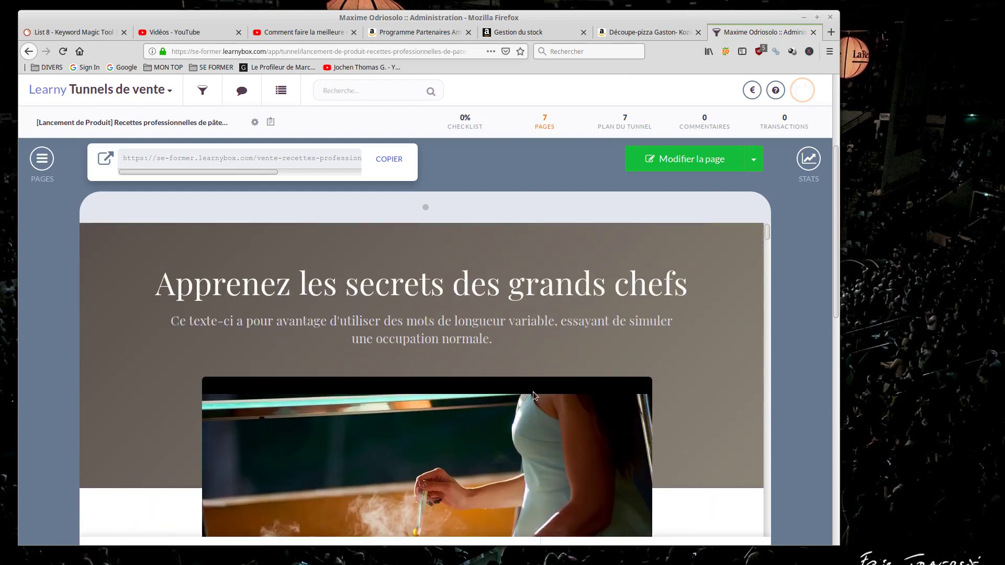